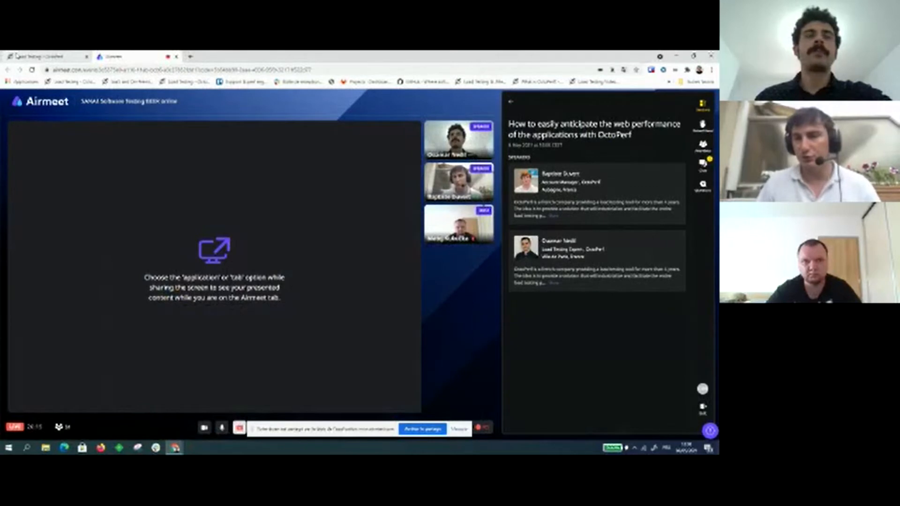
Switch to OctoPerf and add a new project named "test Demo"
left_click(17, 56)
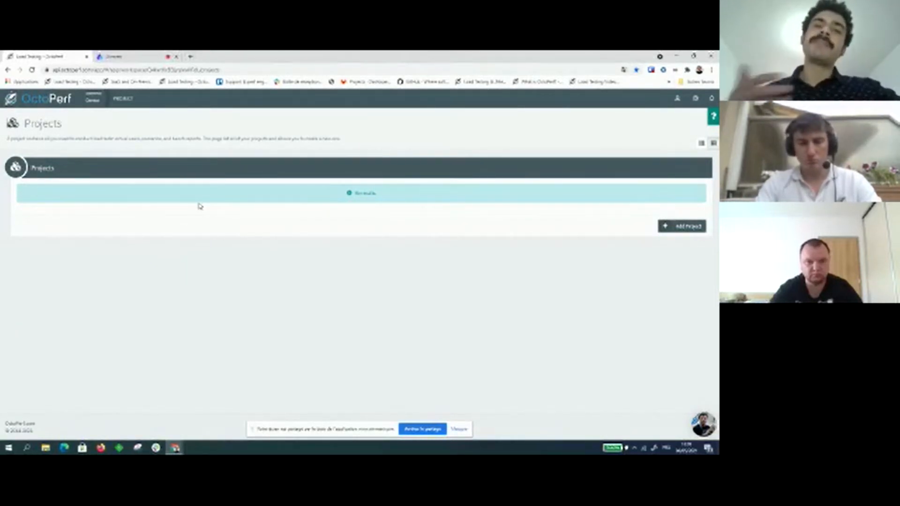
left_click(686, 228)
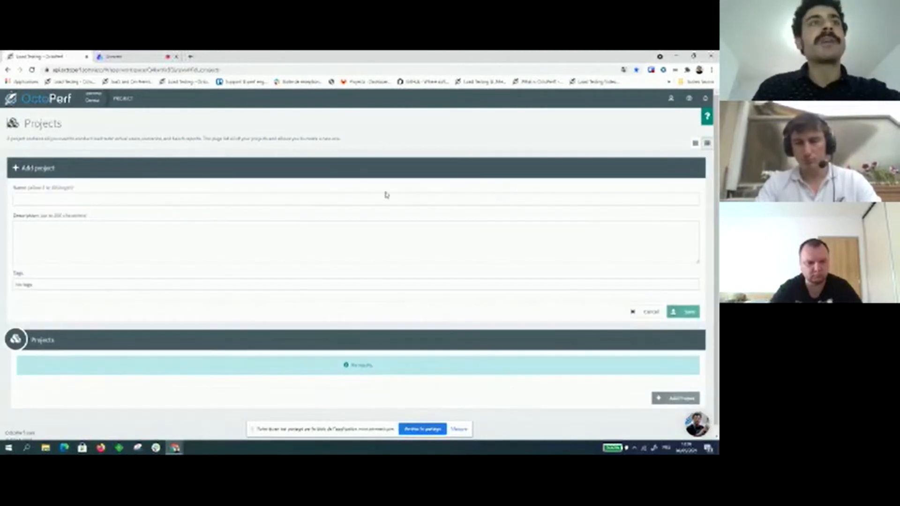
left_click(295, 202)
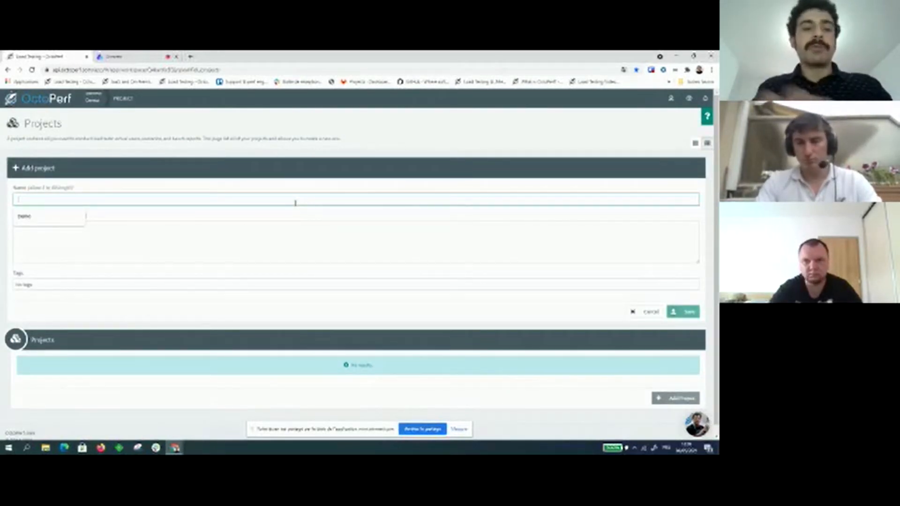
type("test Demo")
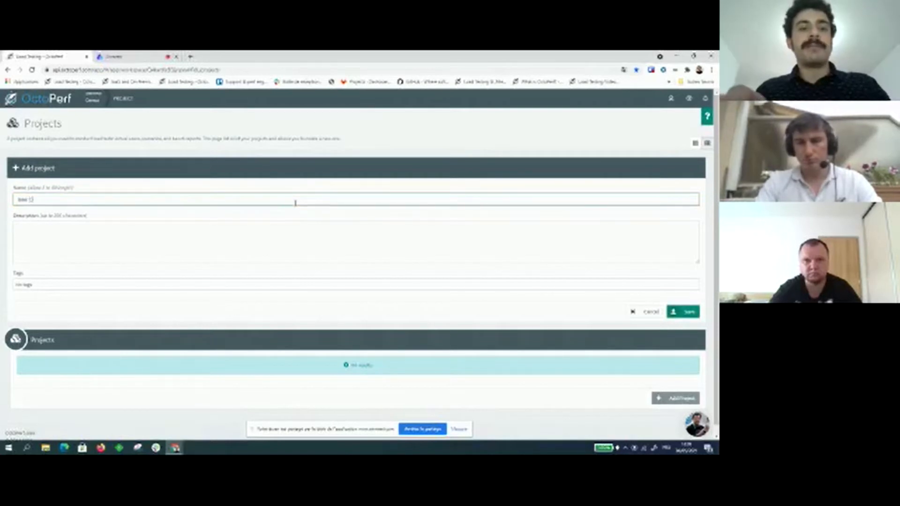
left_click(687, 313)
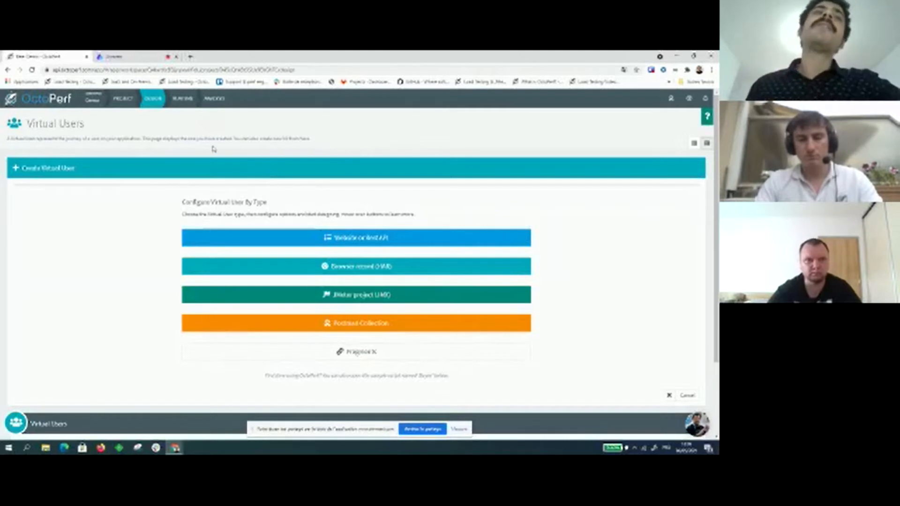
Start creating a virtual user from a browser record (HAR), choosing Firefox as the import kind
mouse_move(165, 104)
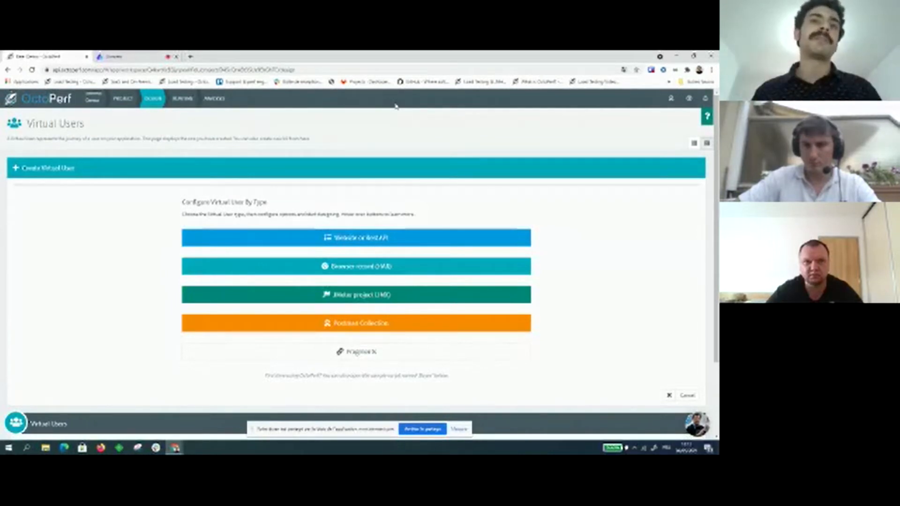
left_click(422, 267)
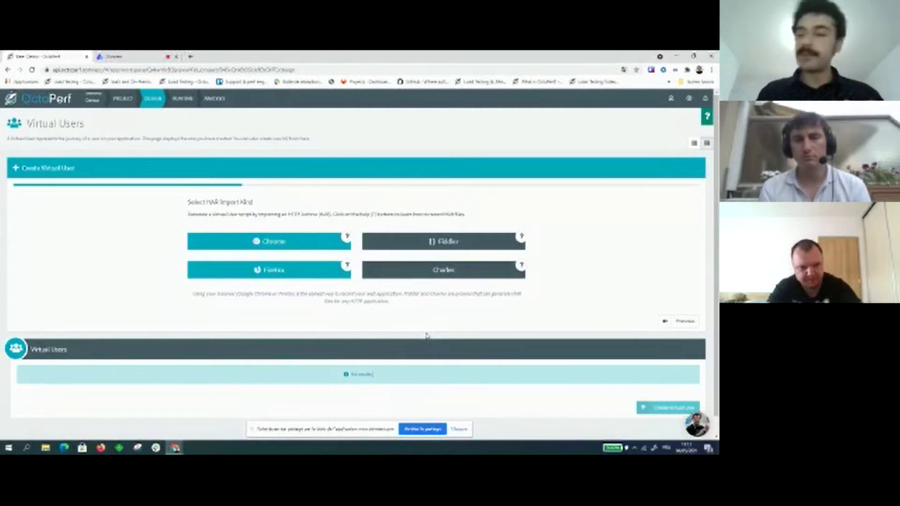
left_click(291, 276)
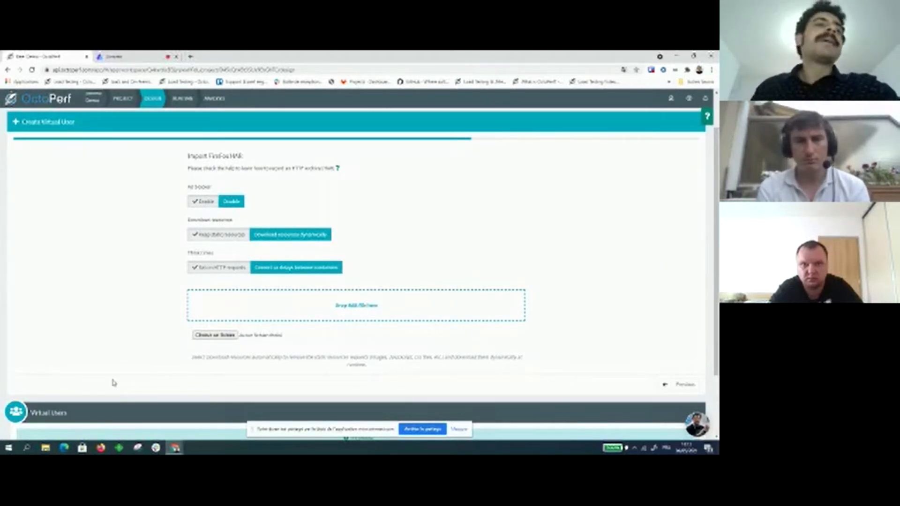
Open a private Firefox window and display its network monitor to record traffic
left_click(102, 448)
right_click(101, 448)
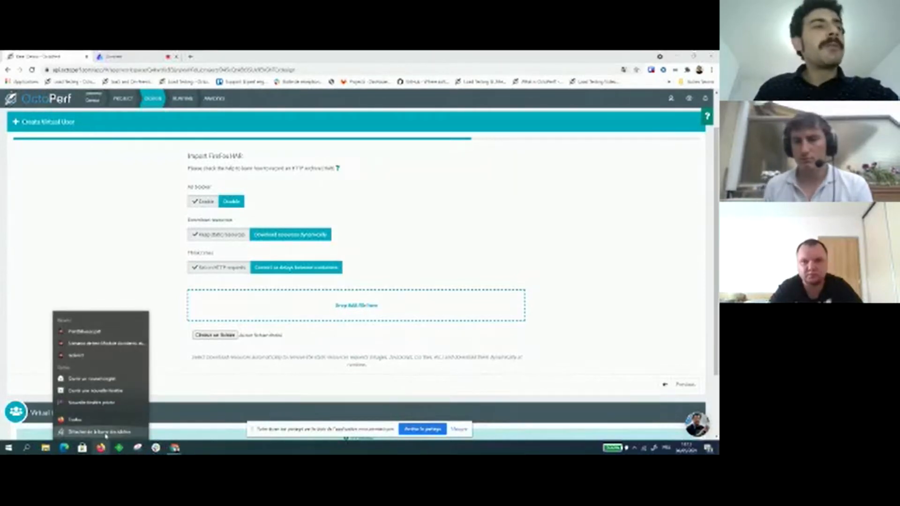
left_click(121, 406)
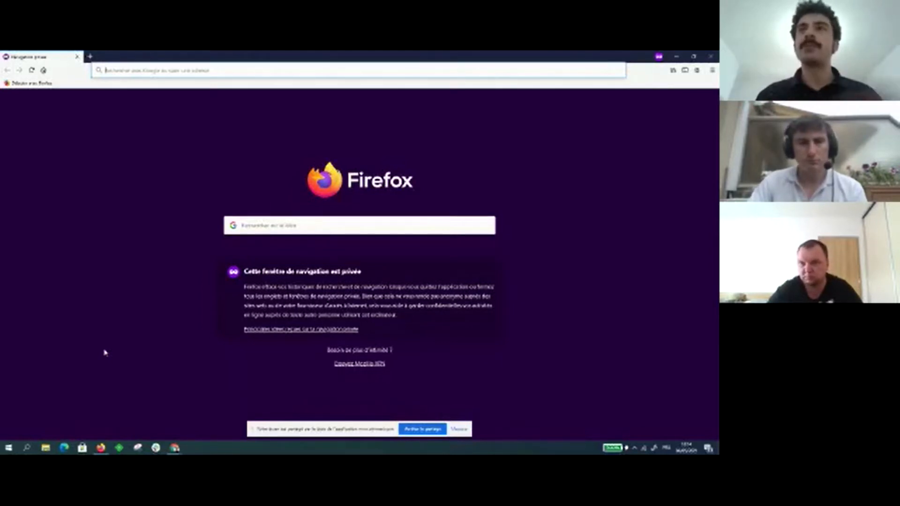
left_click(588, 210)
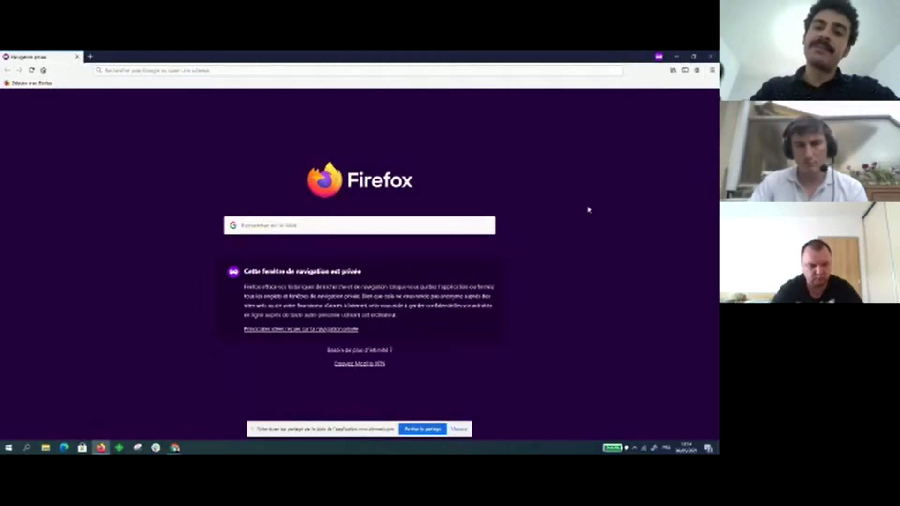
key("ctrl+shift+e")
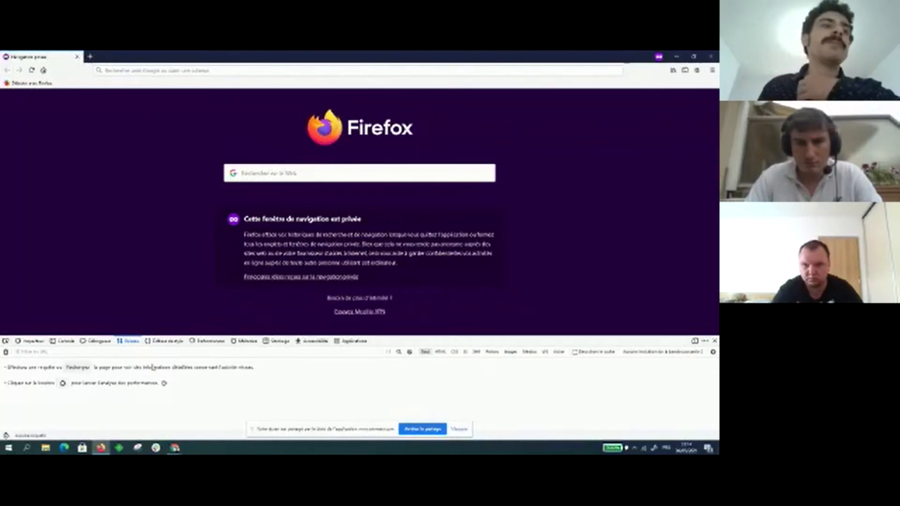
Load petstore.octoperf.com in the private window and enter the JPetStore shop
left_click(178, 69)
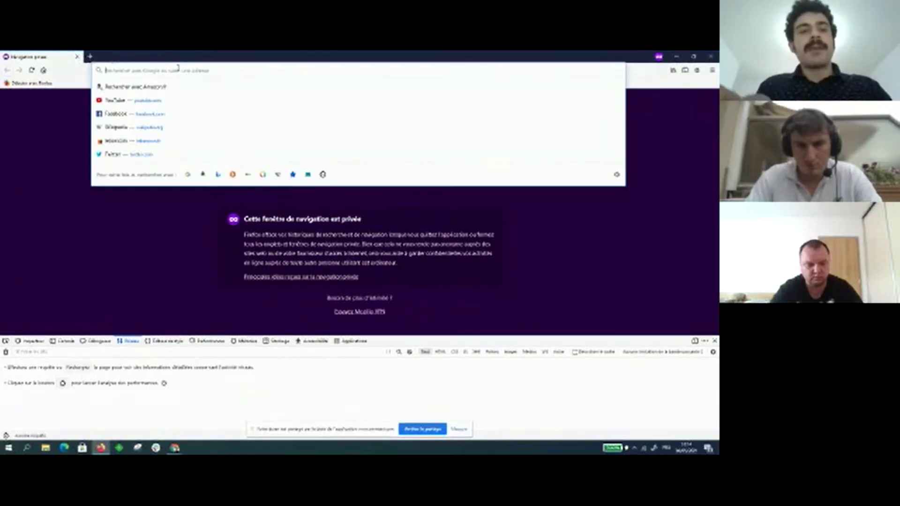
type("petstore")
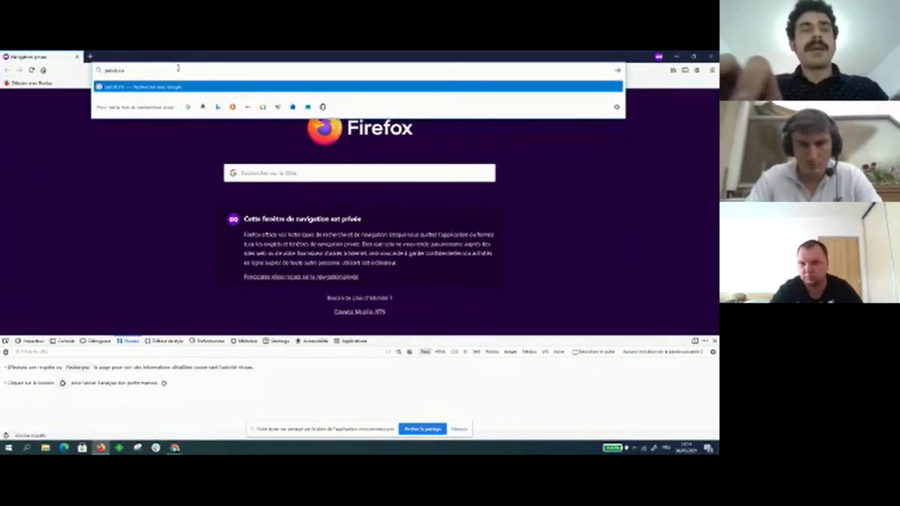
type(".swagger")
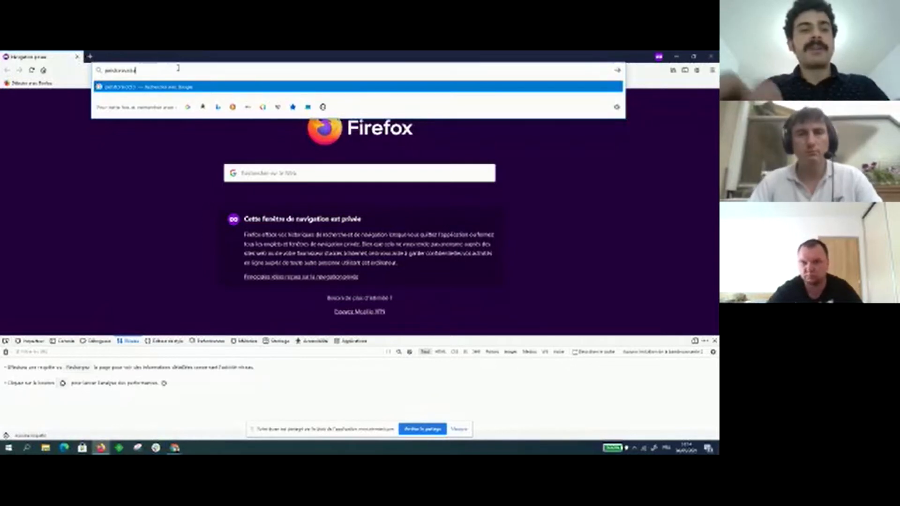
type(".io")
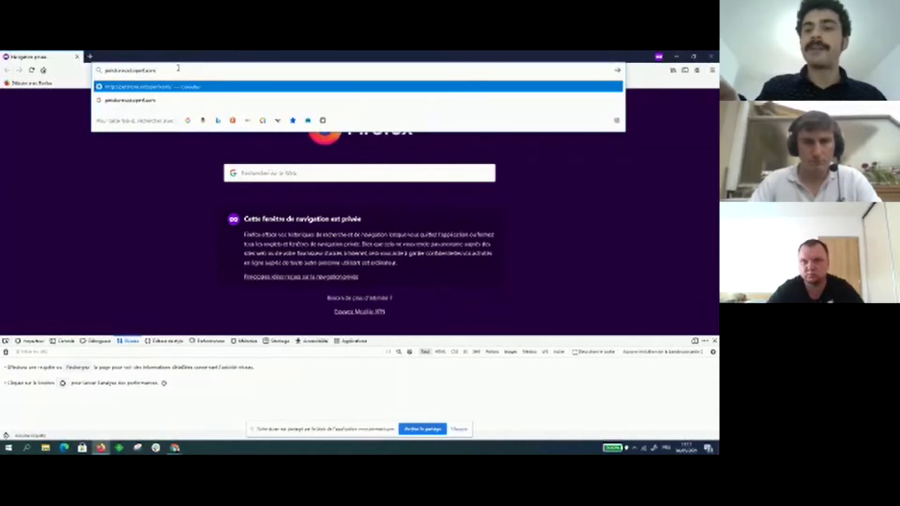
key("Return")
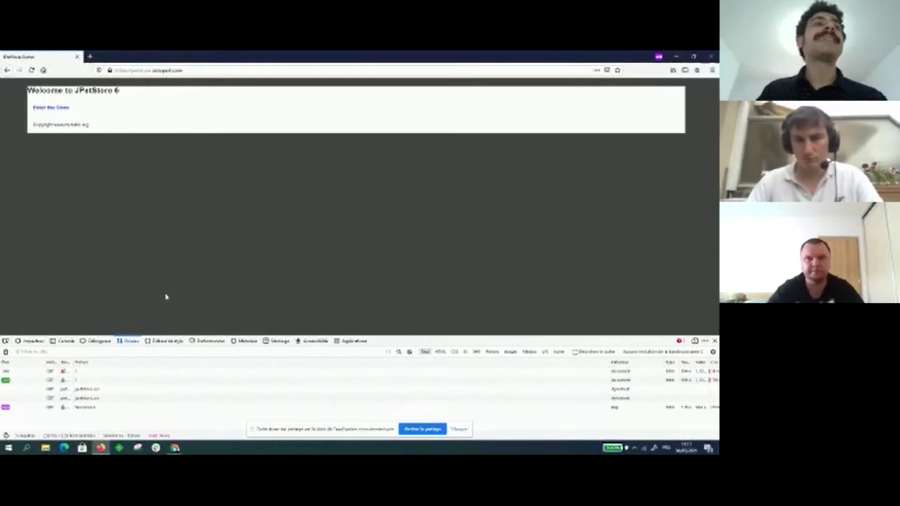
left_click(52, 108)
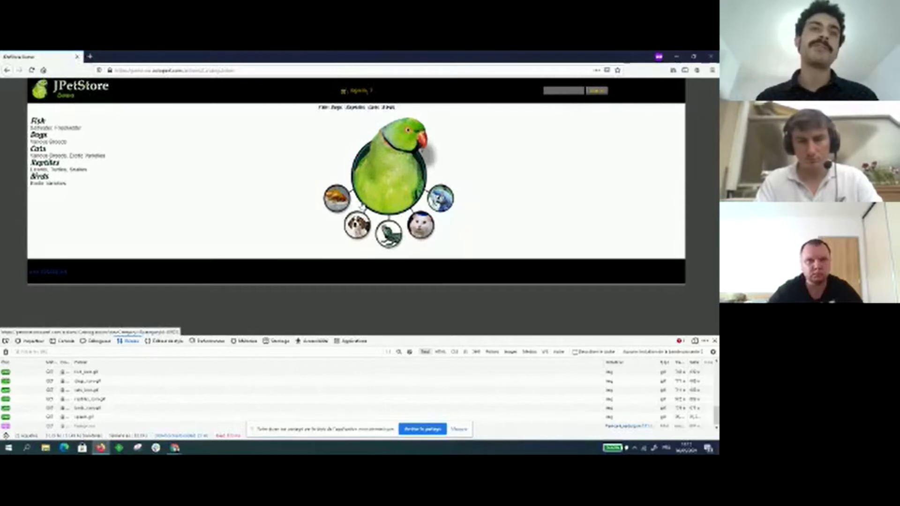
Sign in to JPetStore with the account username and password
left_click(358, 94)
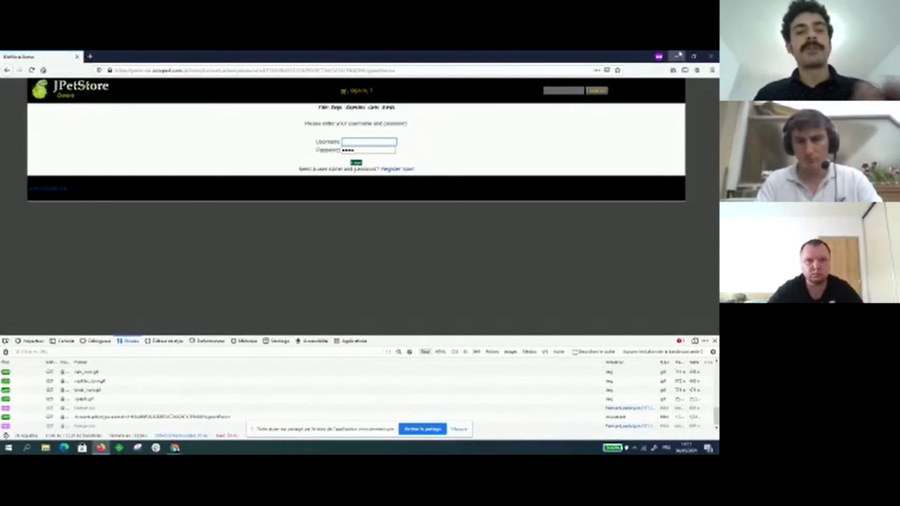
type("j2ee")
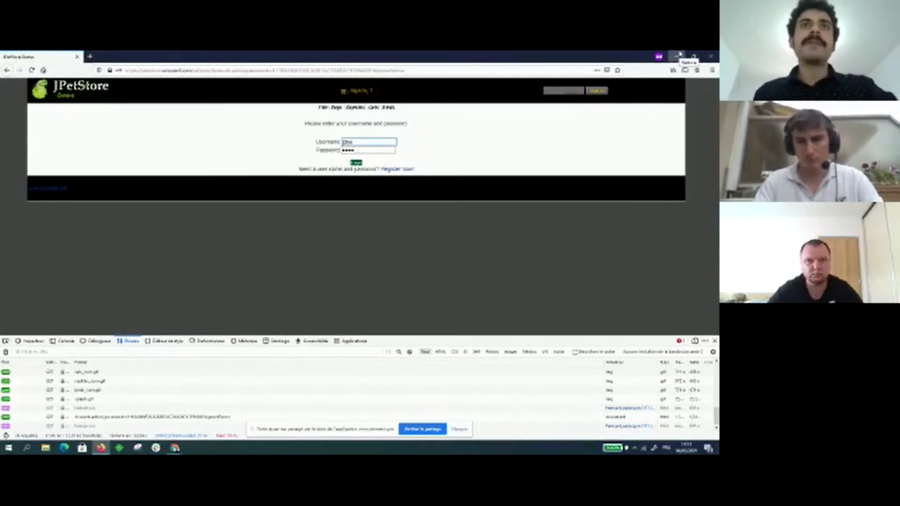
double_click(357, 148)
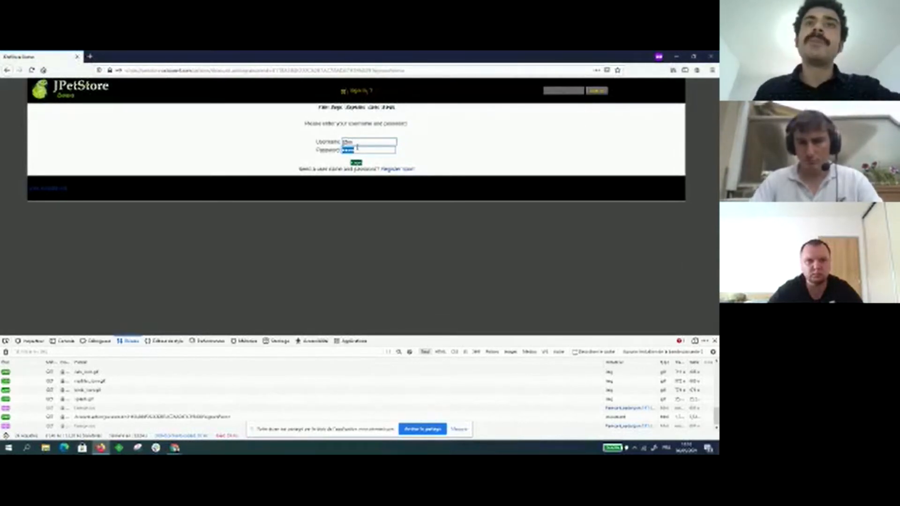
type("j")
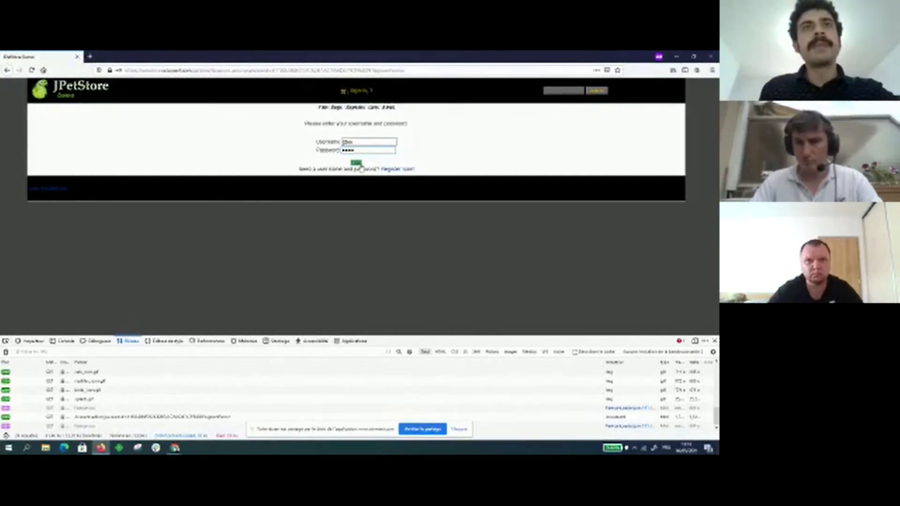
left_click(358, 164)
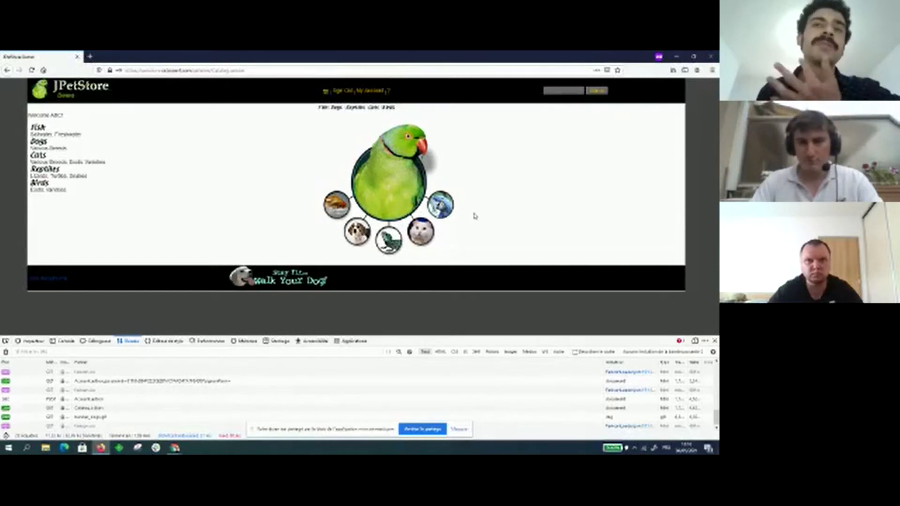
Find the Persian in the cats category and add the Adult Male Persian to the shopping cart
left_click(420, 237)
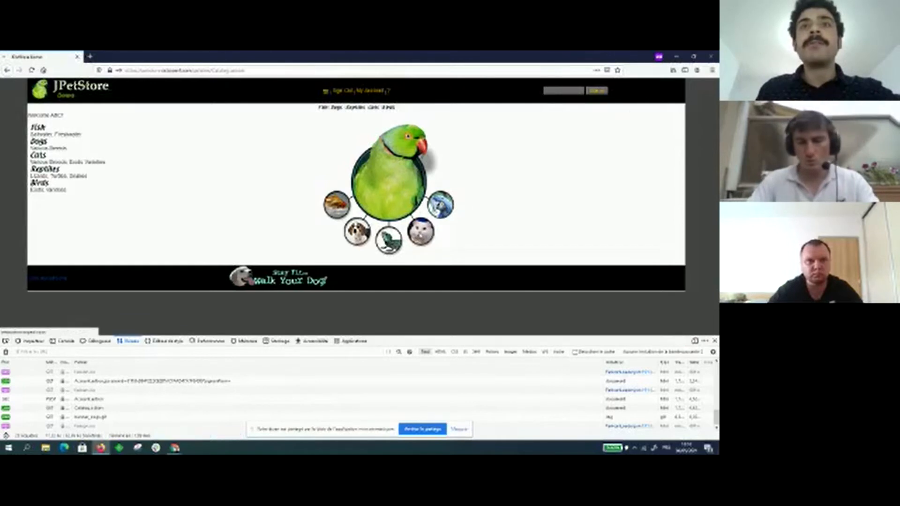
left_click(350, 157)
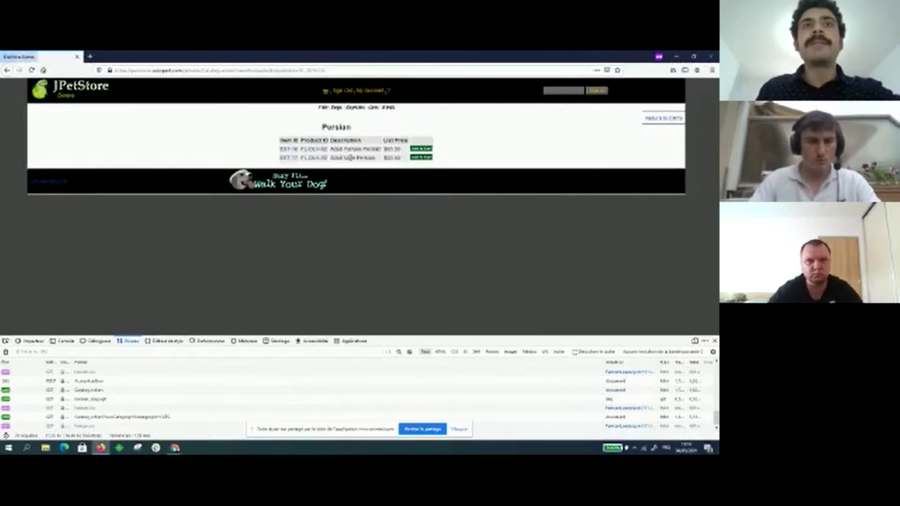
left_click(421, 157)
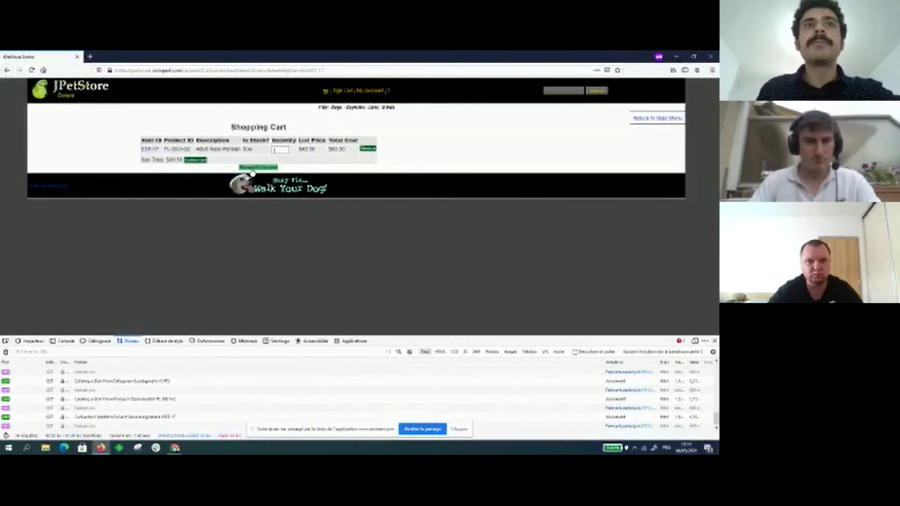
Check out the cart with the prefilled payment and billing details and confirm the order
left_click(258, 167)
left_click(353, 262)
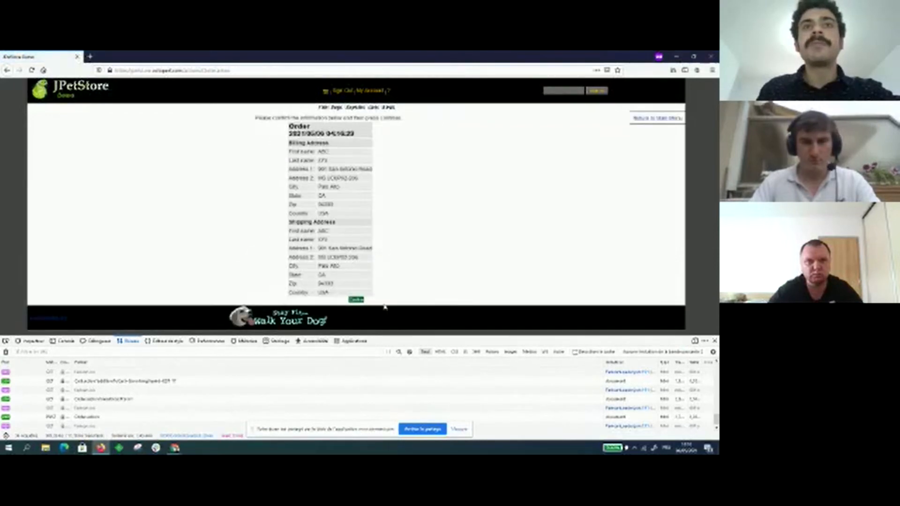
left_click(358, 303)
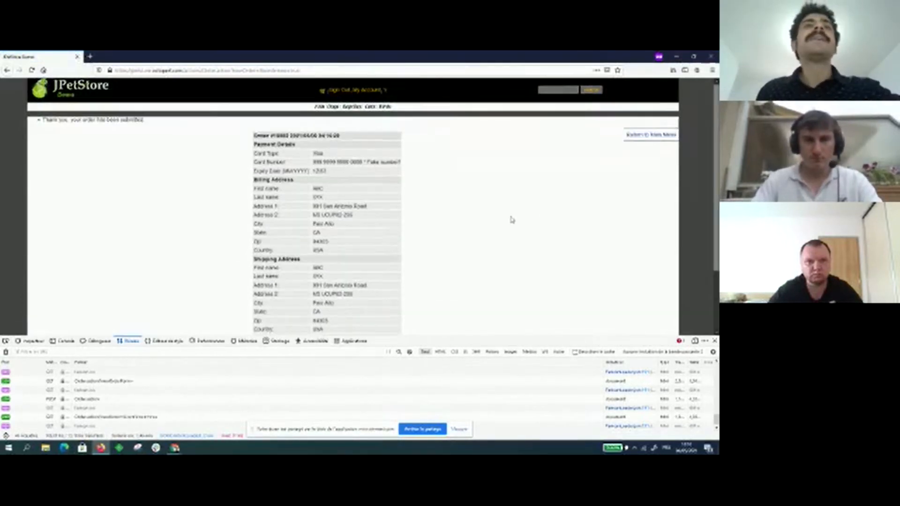
Review the submitted order's details and sign out of JPetStore
scroll(510, 219, "down", 3)
scroll(237, 195, "up", 3)
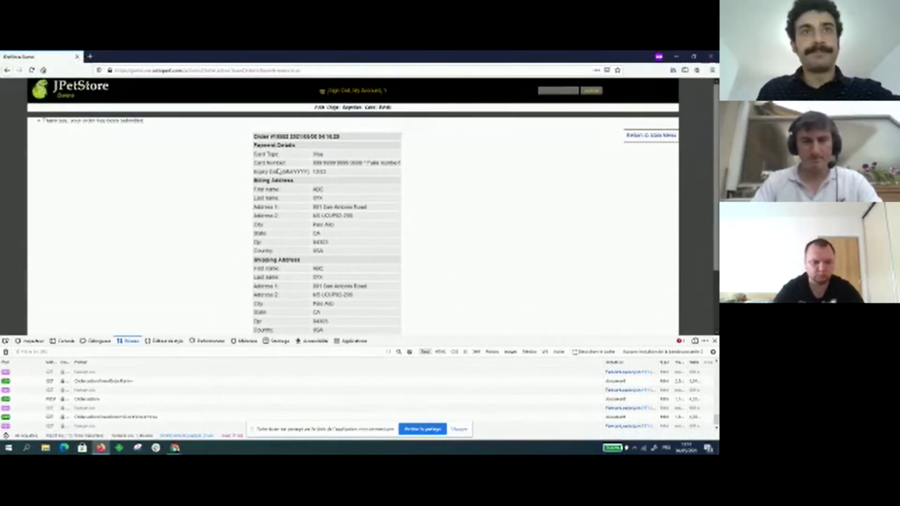
scroll(368, 191, "down", 2)
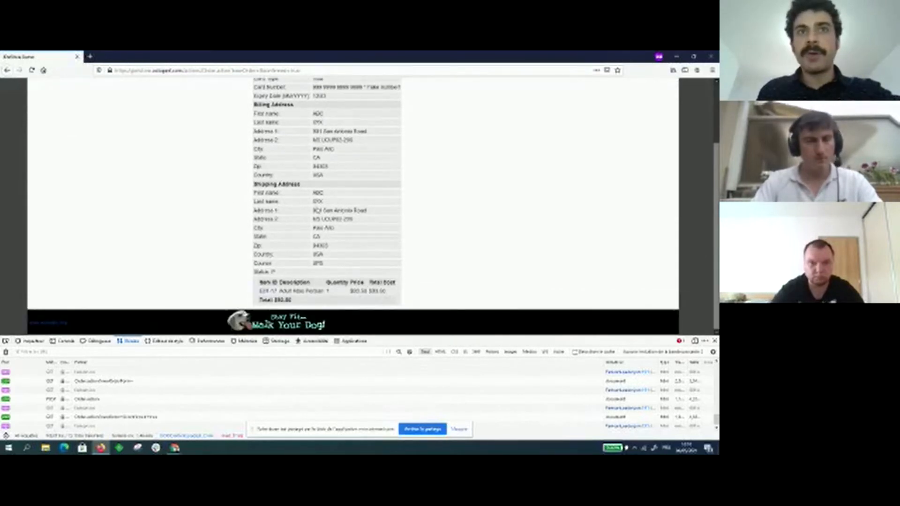
scroll(368, 191, "up", 2)
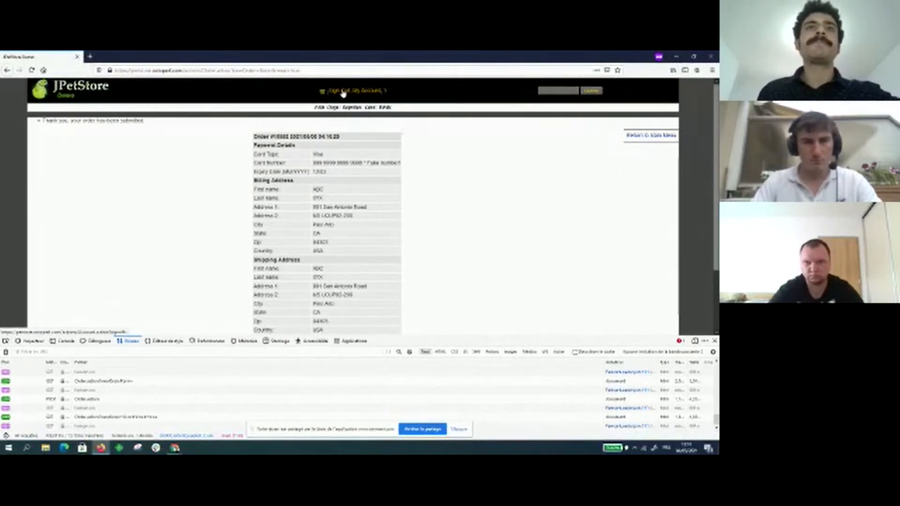
left_click(343, 92)
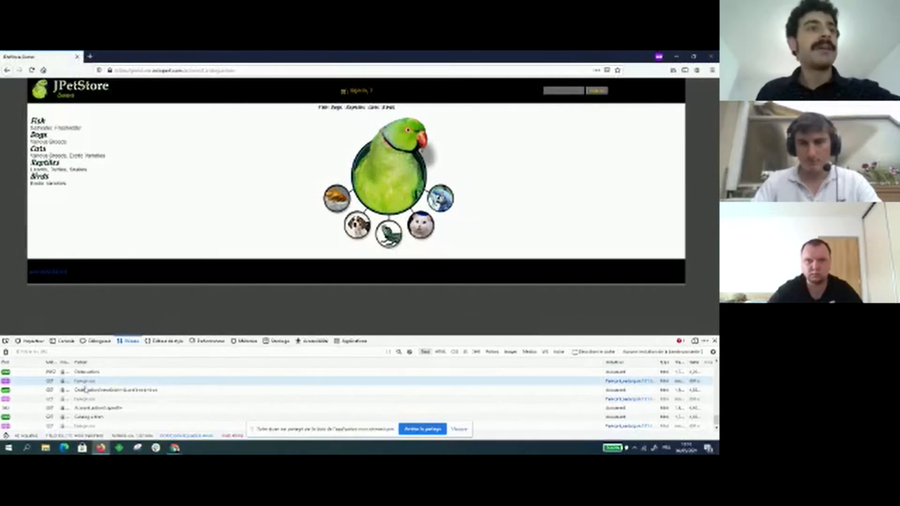
scroll(87, 392, "up", 3)
scroll(87, 392, "down", 3)
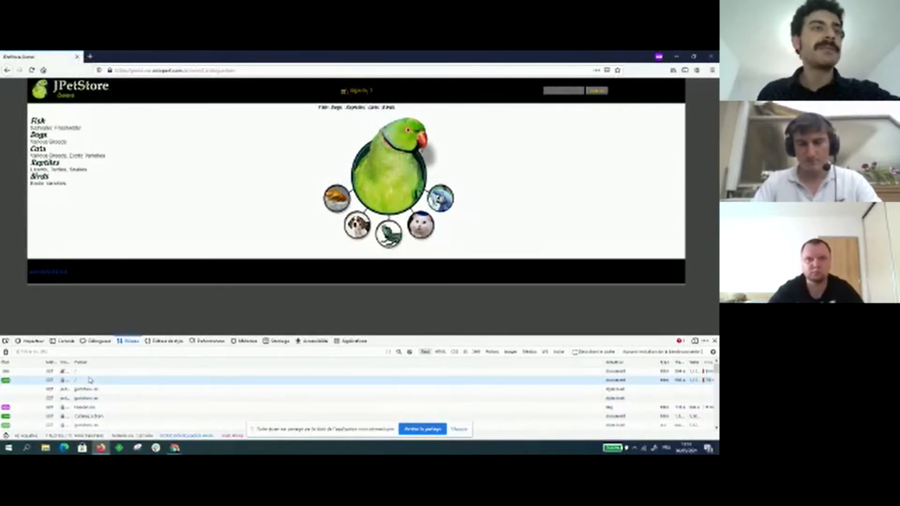
scroll(89, 380, "down", 3)
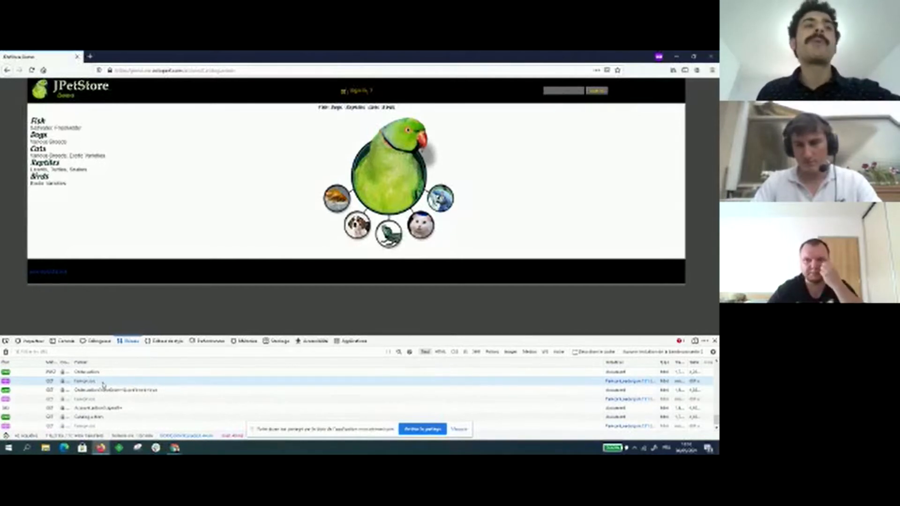
right_click(103, 385)
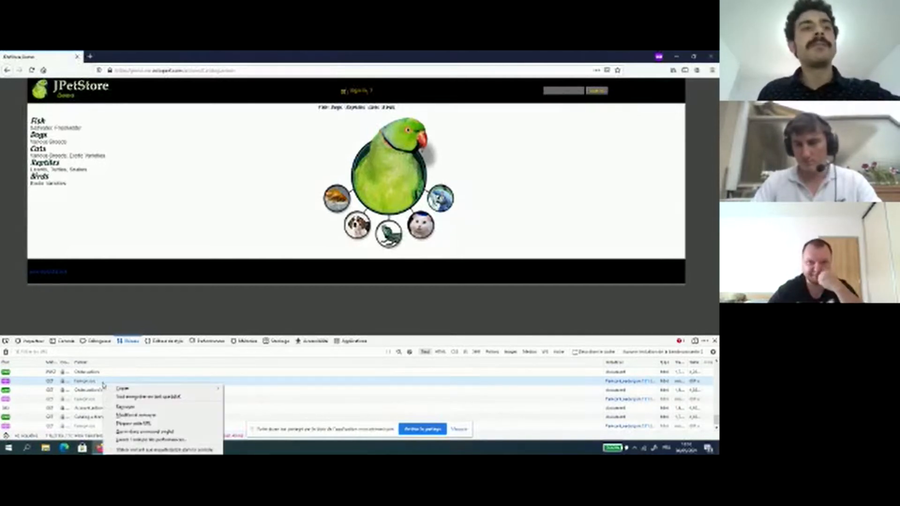
left_click(138, 399)
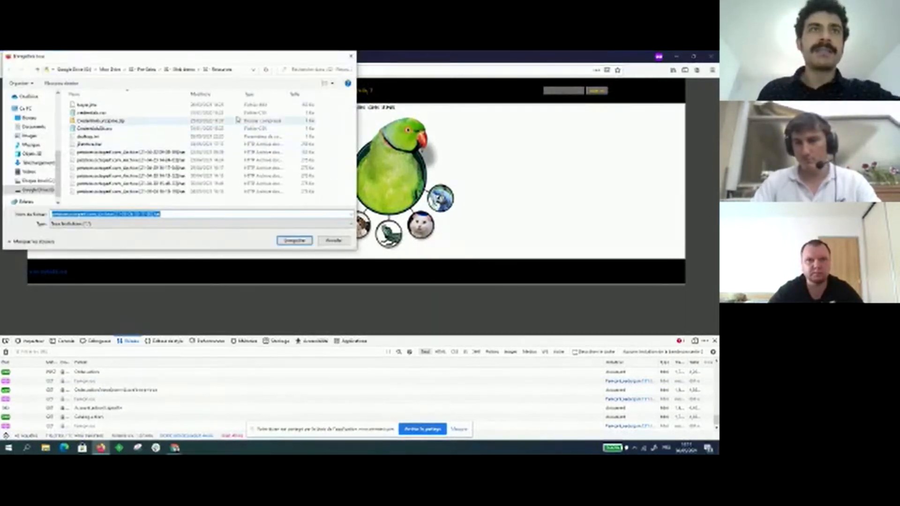
left_click(286, 240)
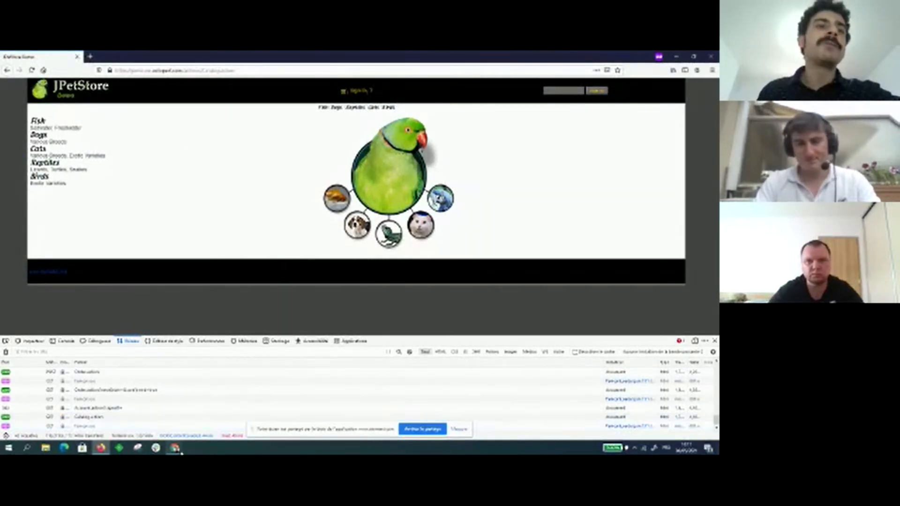
mouse_move(181, 452)
left_click(155, 417)
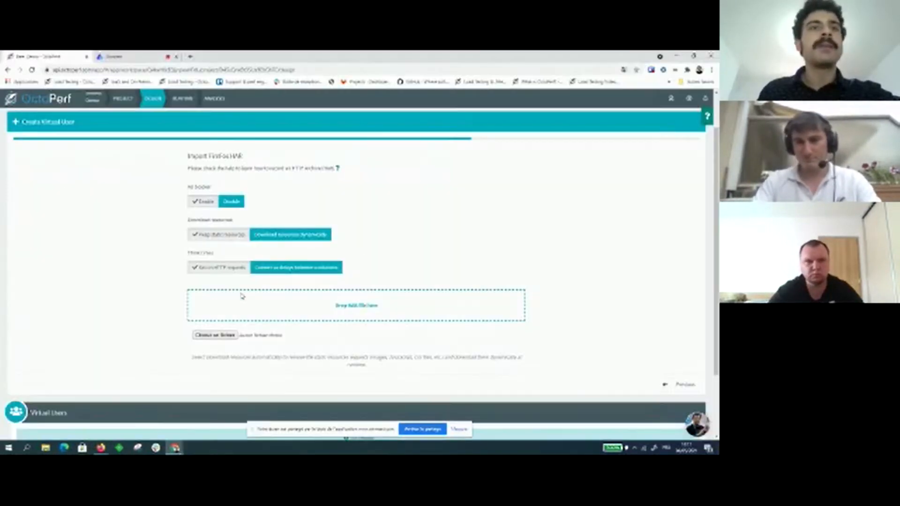
left_click(224, 336)
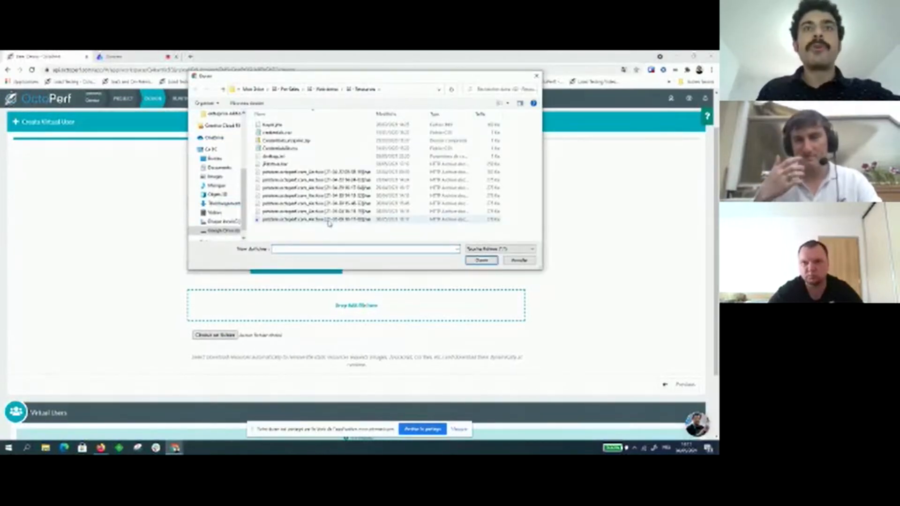
left_click(330, 220)
left_click(329, 221)
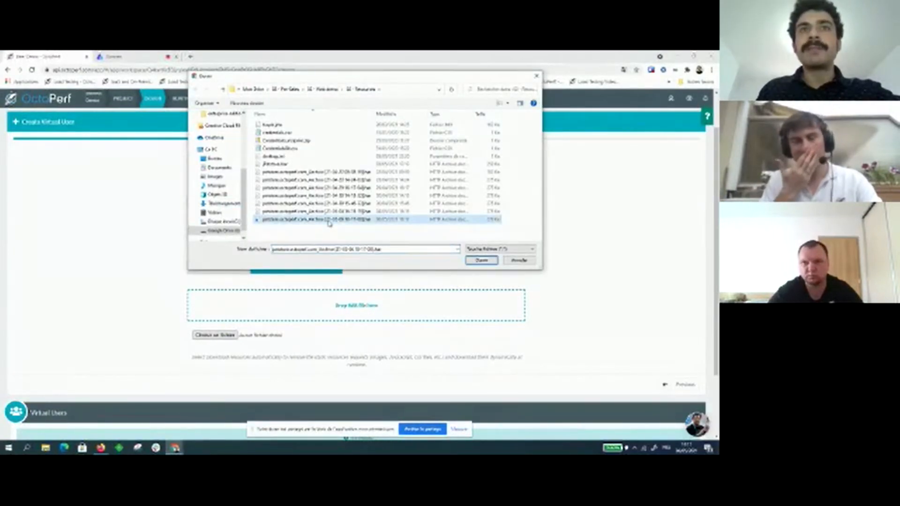
left_click(287, 228)
double_click(281, 220)
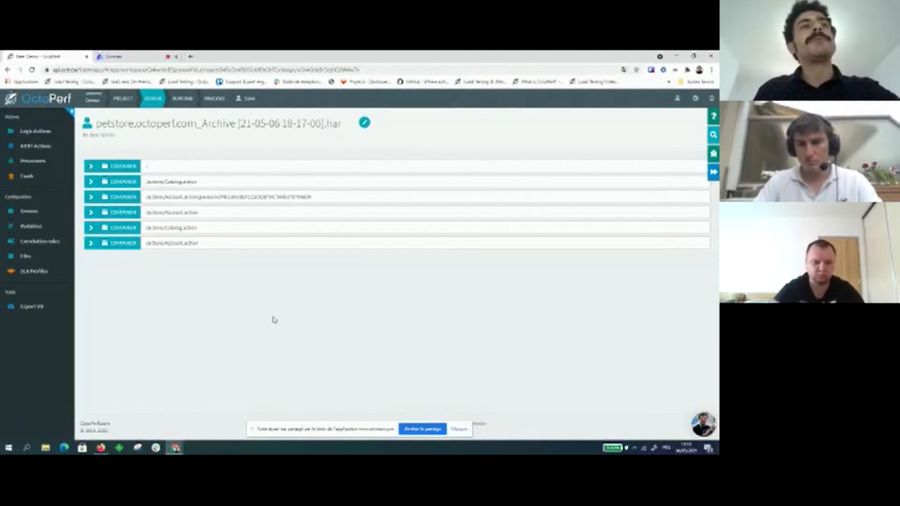
Examine the requests inside the first four containers of the imported virtual user, and collapse the first two containers
mouse_move(227, 194)
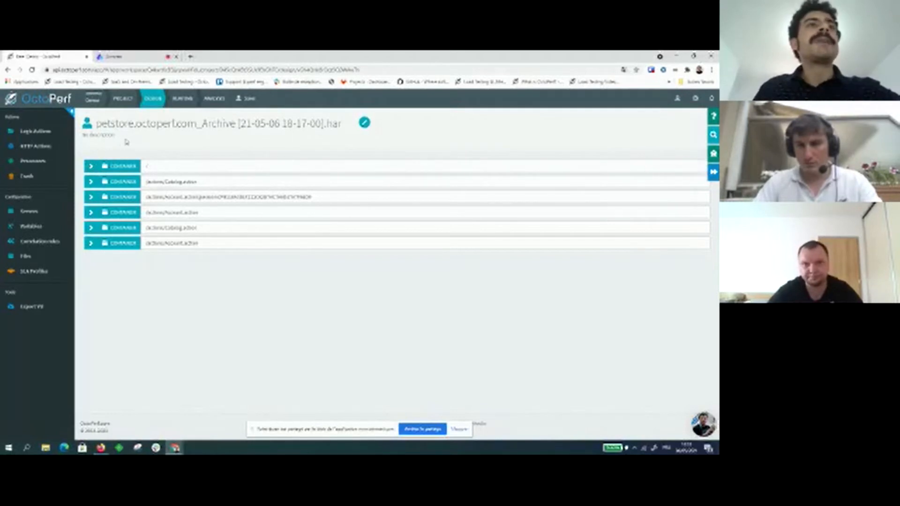
mouse_move(103, 167)
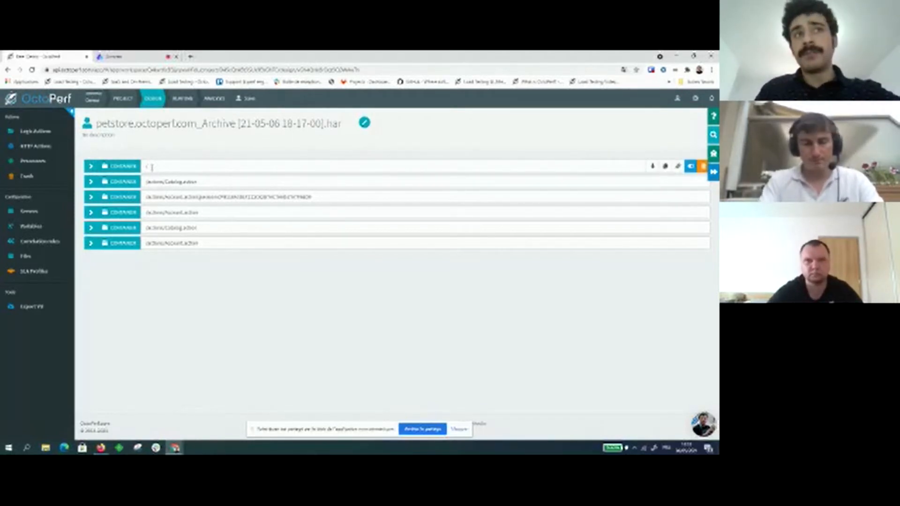
left_click(92, 167)
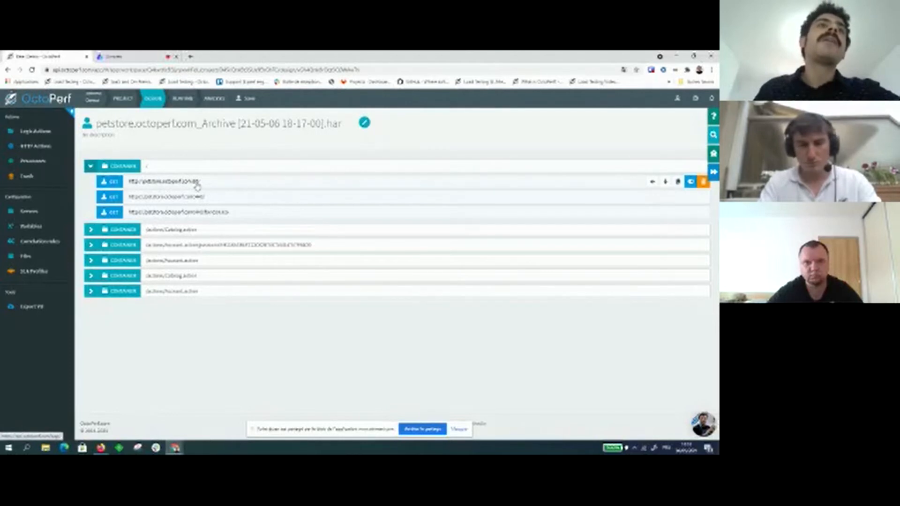
left_click(92, 229)
scroll(93, 234, "down", 3)
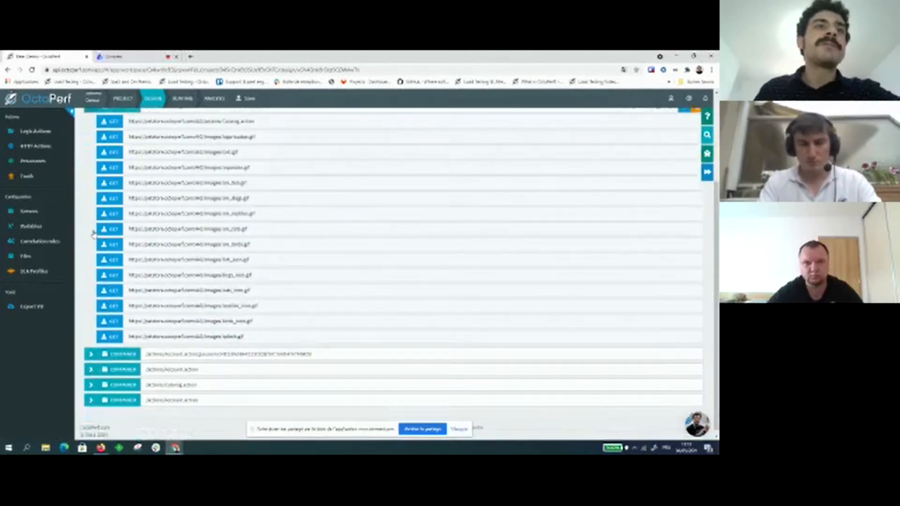
left_click(91, 349)
scroll(92, 359, "down", 1)
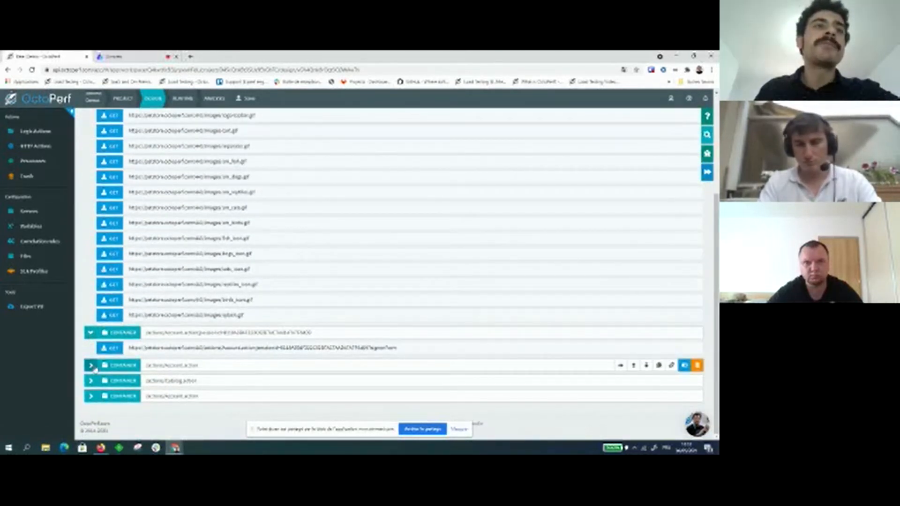
left_click(91, 365)
scroll(94, 281, "up", 10)
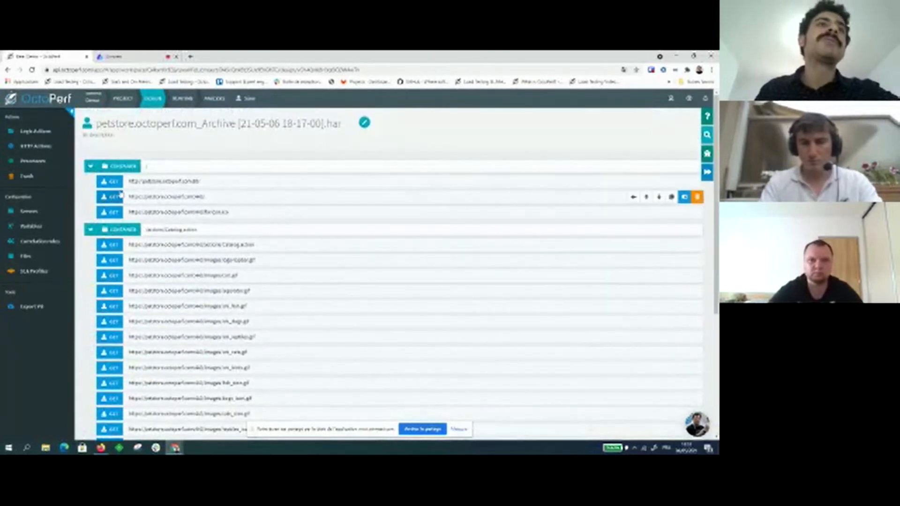
left_click(91, 167)
left_click(90, 181)
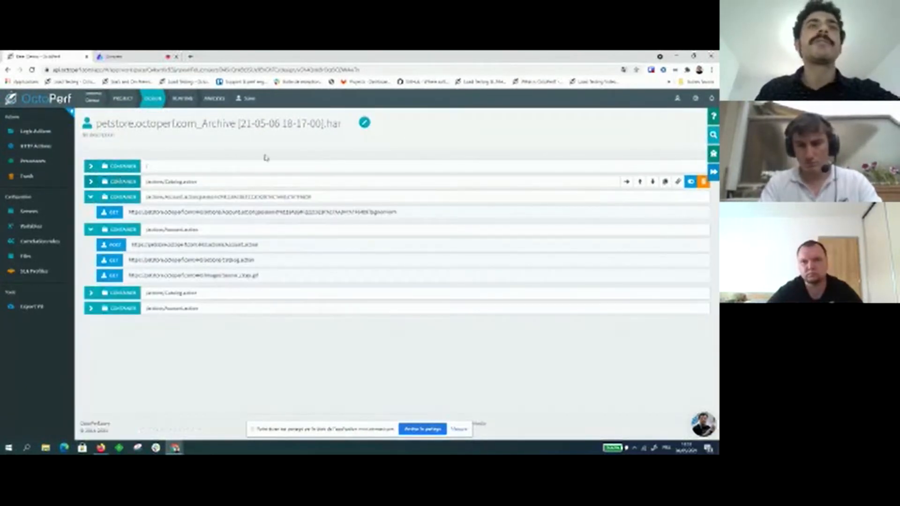
Rename the virtual user to "Buy Product"
left_click(365, 122)
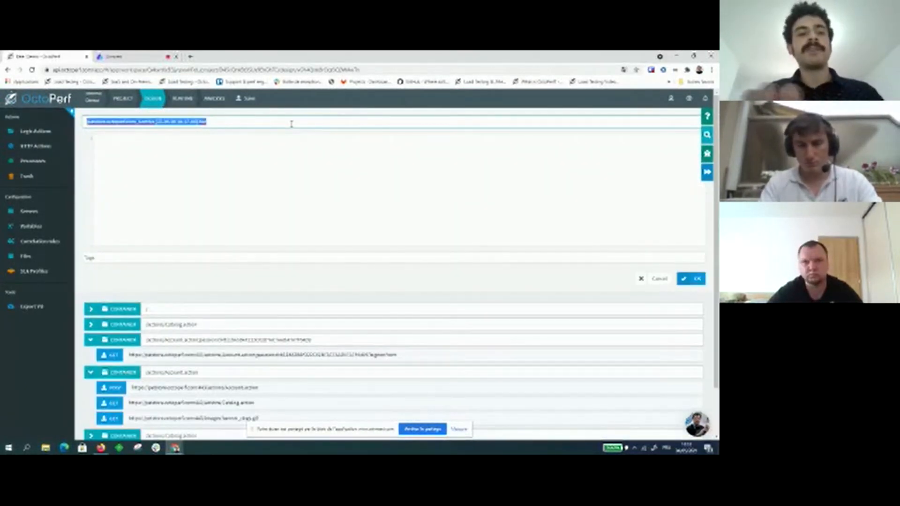
type("Big Flowers")
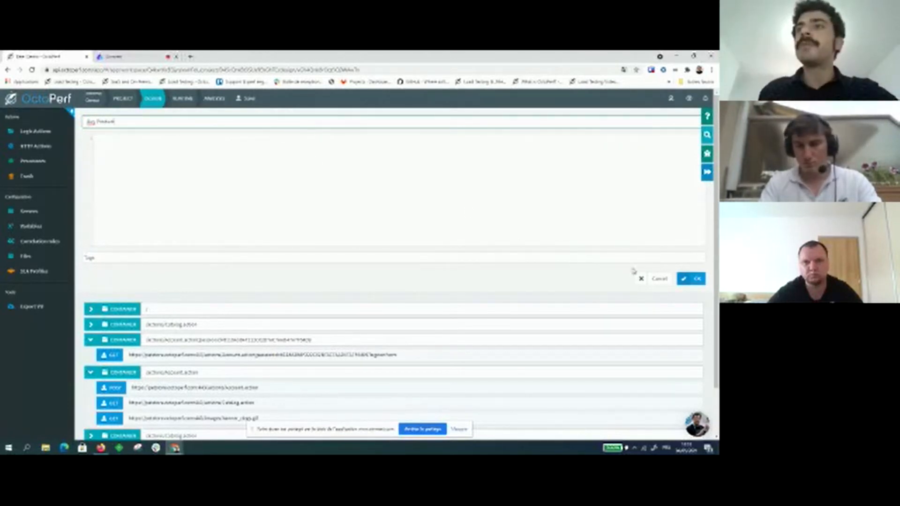
left_click(691, 279)
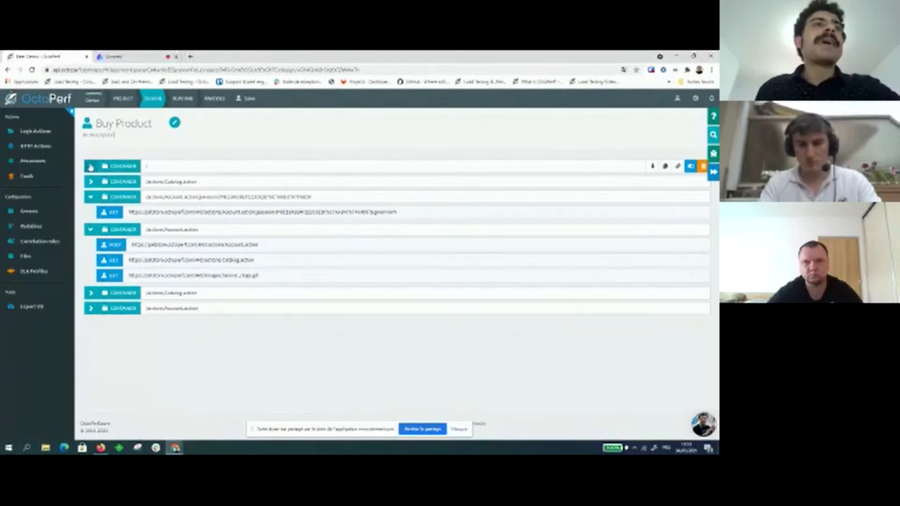
Open the first GET request in the "/" container and examine its HTTP headers and recorded request
left_click(90, 167)
left_click(121, 184)
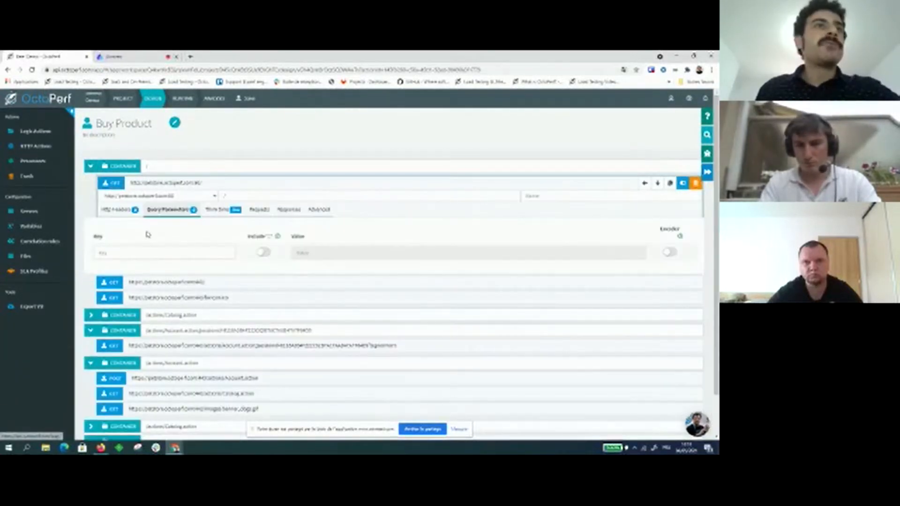
left_click(120, 210)
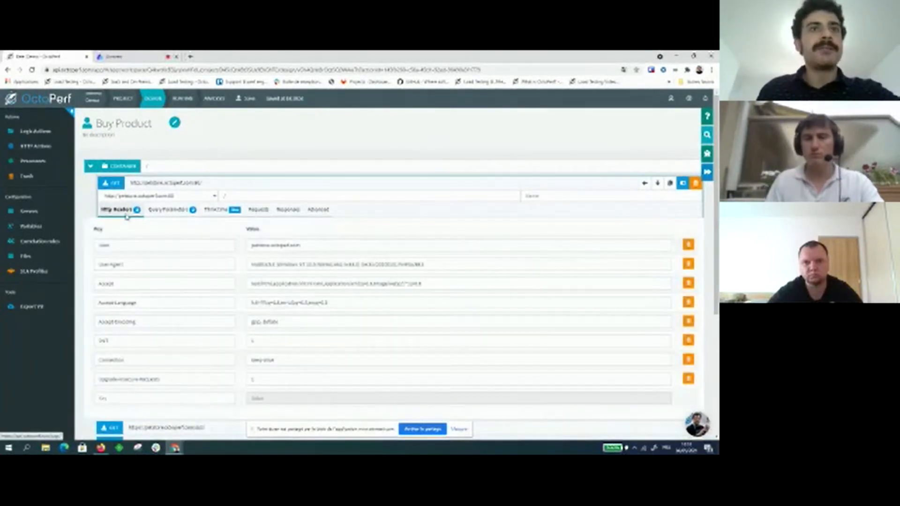
scroll(323, 261, "down", 3)
scroll(311, 260, "up", 3)
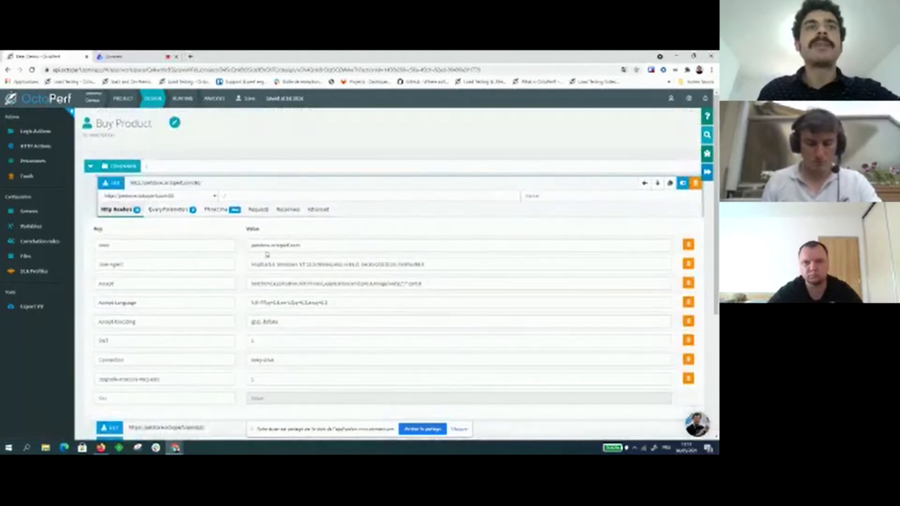
left_click(250, 211)
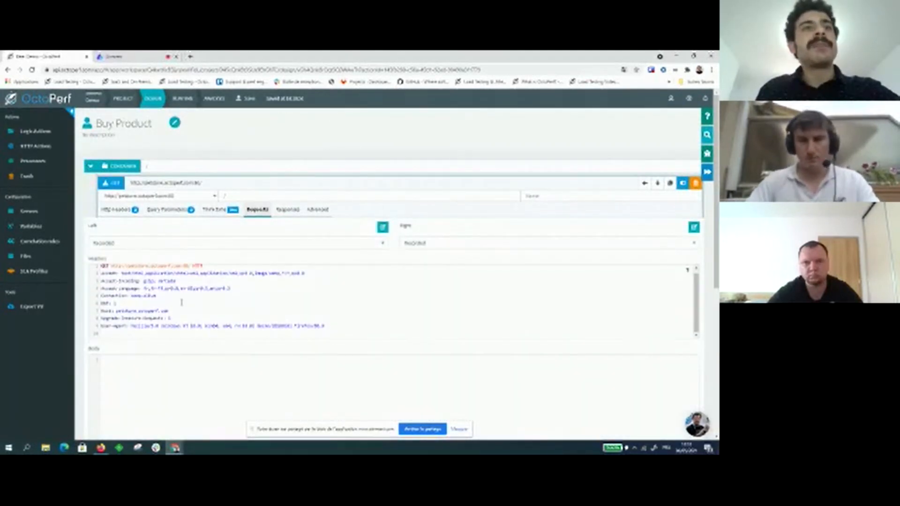
scroll(136, 300, "down", 1)
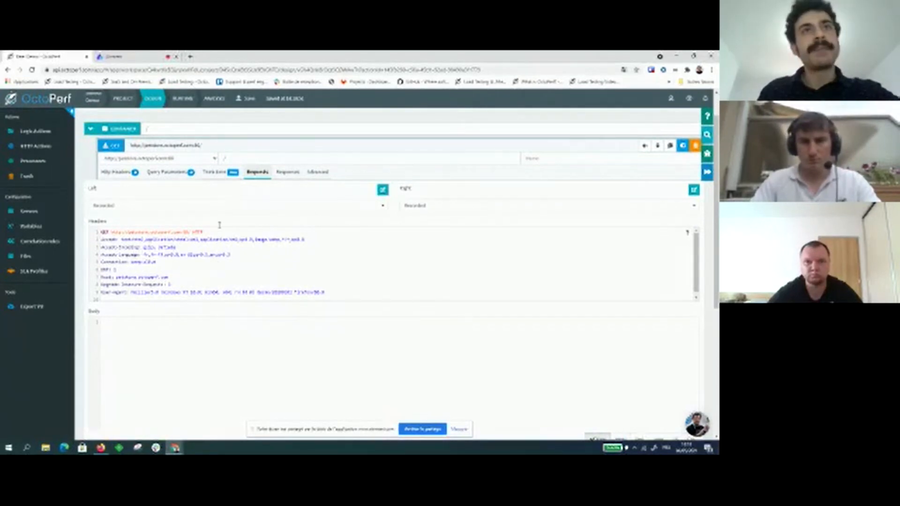
Examine the first GET request's recorded response and its status line, check the second GET request, and close both
left_click(286, 172)
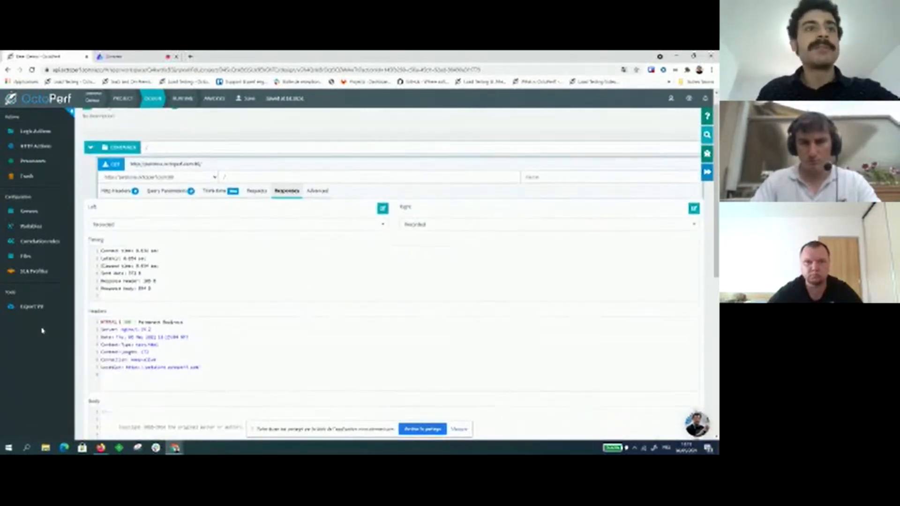
scroll(138, 318, "down", 1)
mouse_move(182, 271)
left_mouse_down()
mouse_move(142, 265)
mouse_move(172, 272)
left_mouse_up()
left_click(143, 266)
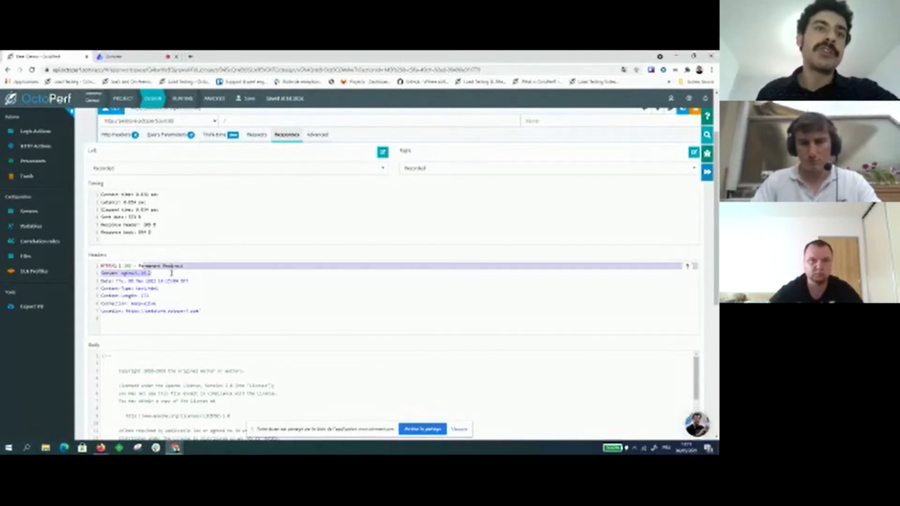
scroll(175, 184, "up", 1)
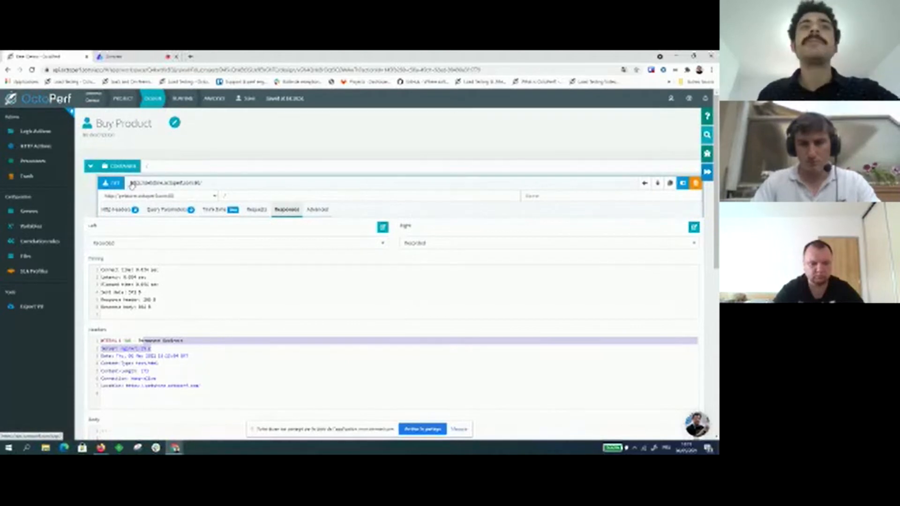
left_click(115, 186)
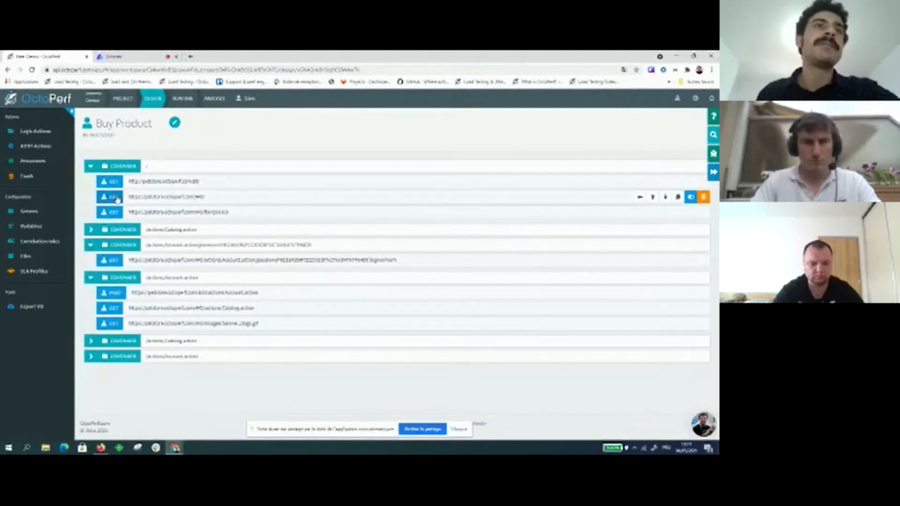
left_click(114, 199)
left_click(114, 199)
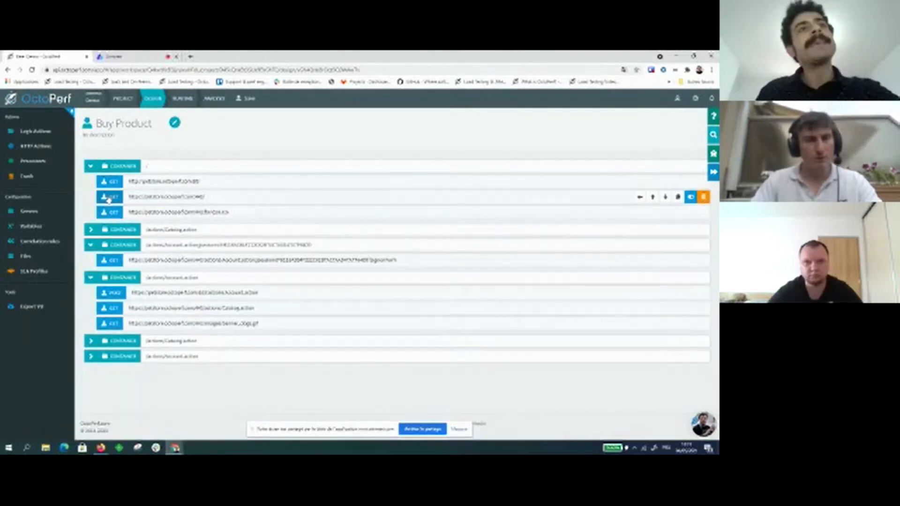
left_click(106, 187)
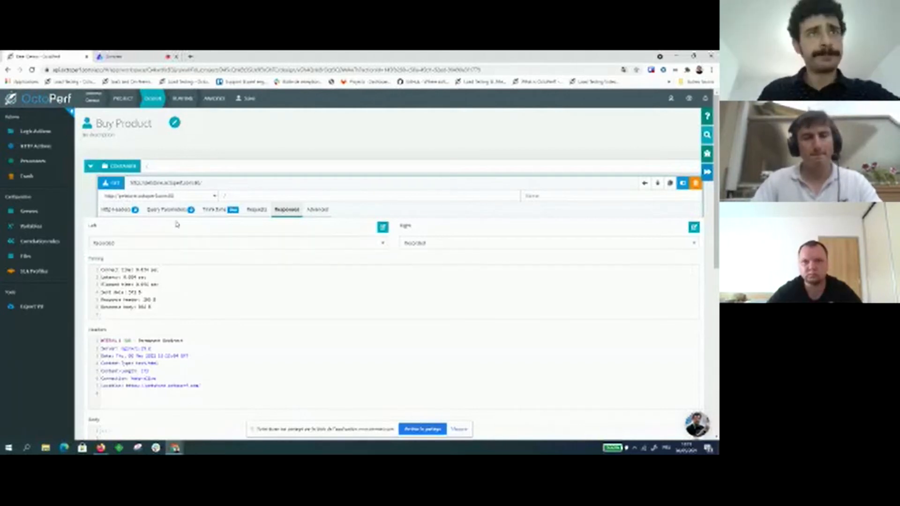
left_click(111, 184)
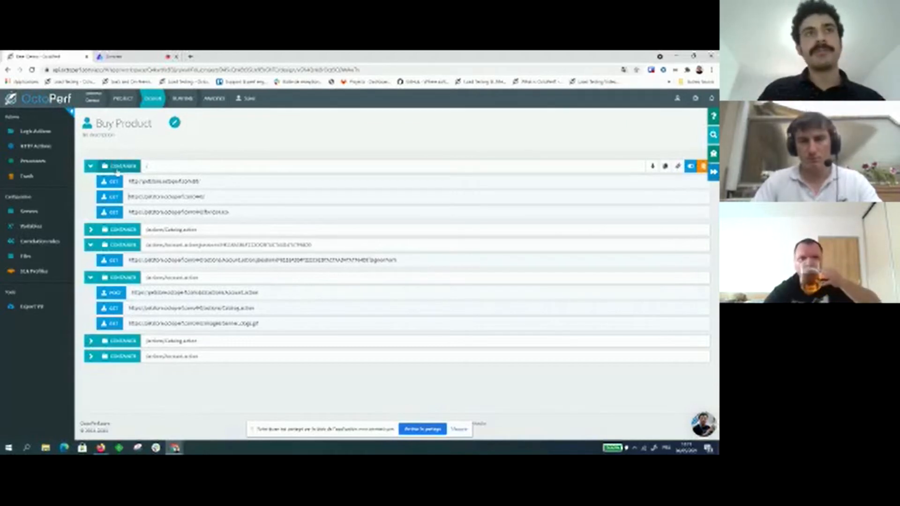
Rename the first container to "01 - PreHomePage" and the second container to "02 - HomePage"
left_click(163, 163)
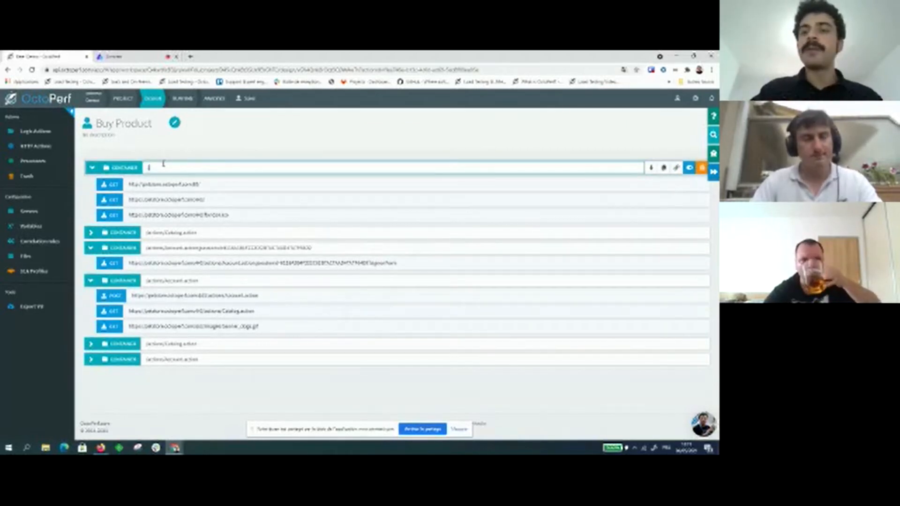
type("01 - HomePage")
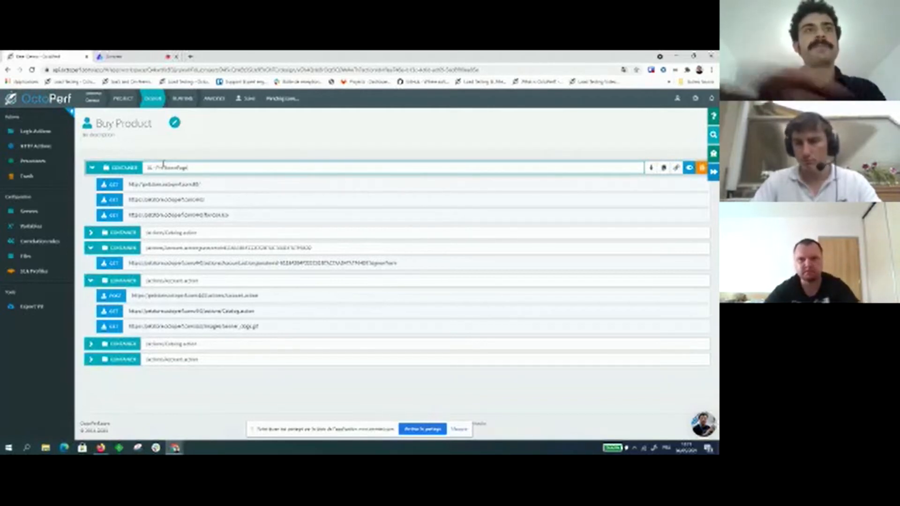
double_click(177, 231)
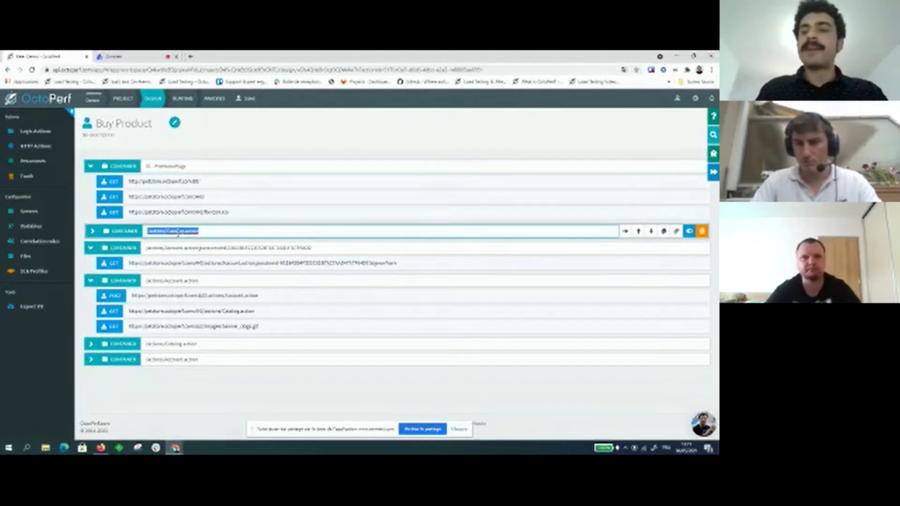
key("ctrl+a")
type("02 -")
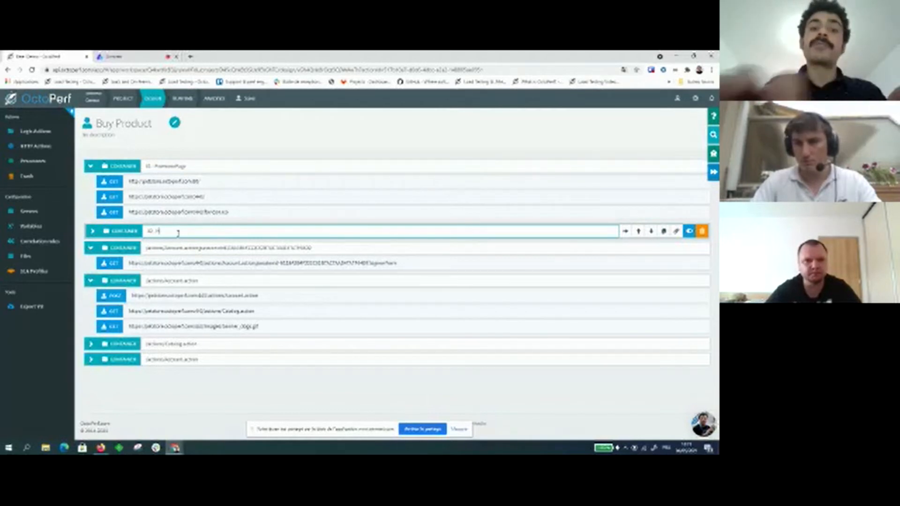
type(" HomePage")
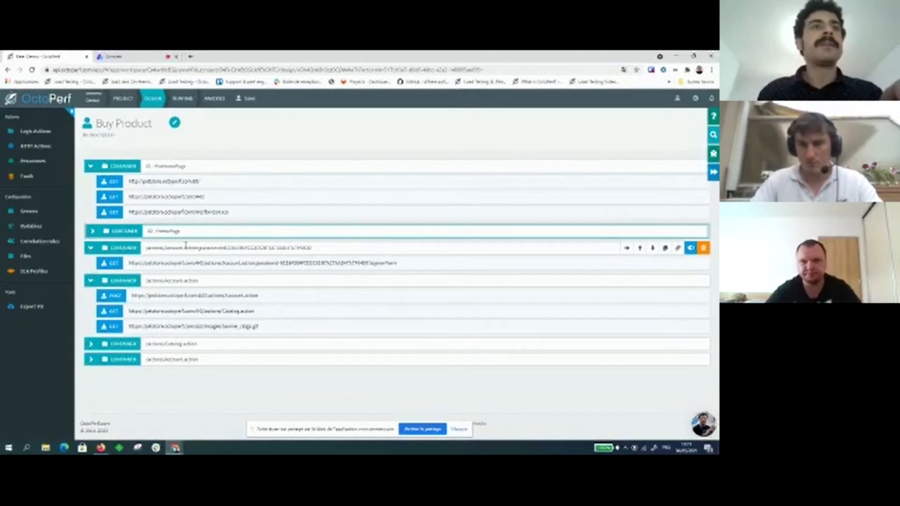
Rename the third container to "03 - Access login page" and the fourth container to "04 - Login"
triple_click(186, 246)
type("03")
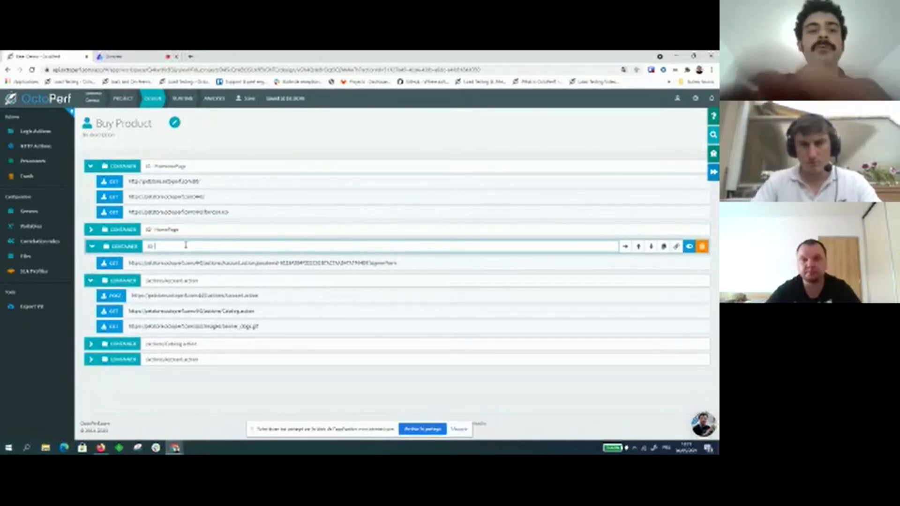
type(" - ")
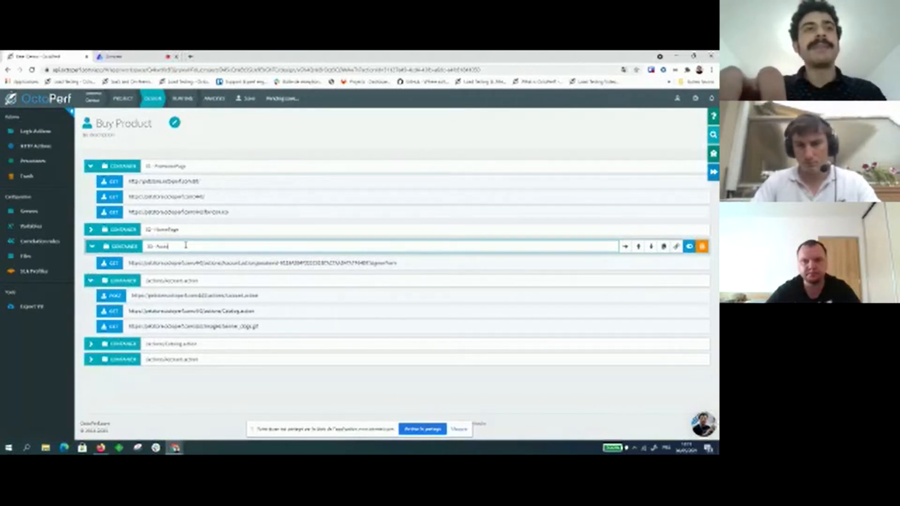
type("AccessLogin page")
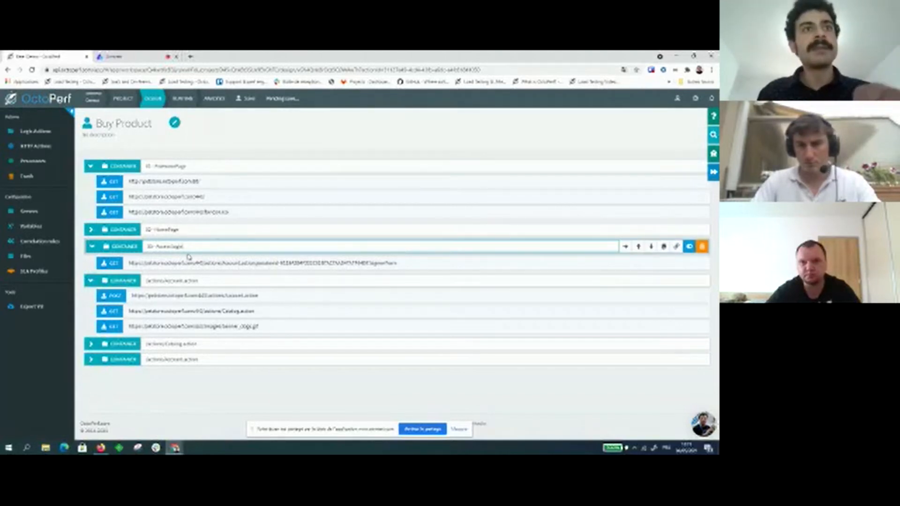
left_click(198, 279)
type("04. Login")
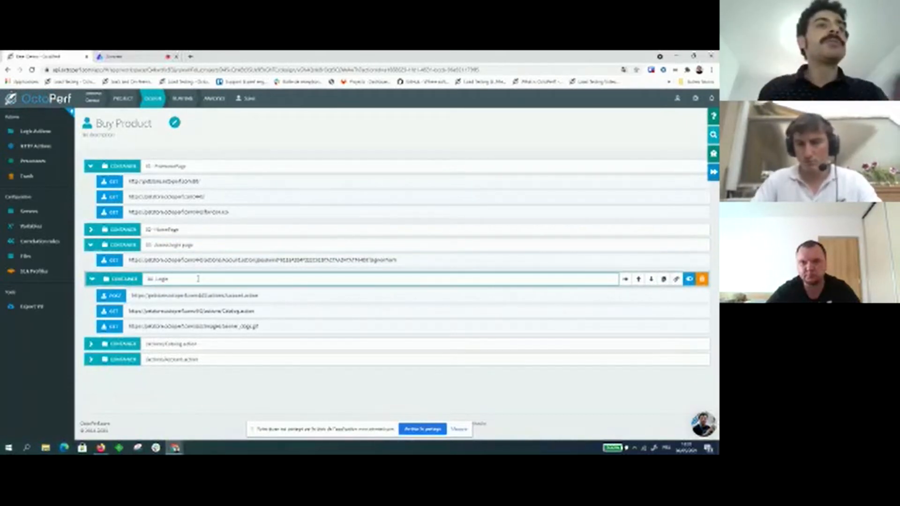
Rename the fifth container to "05 - Order" and the last container to "06 - Logout"
left_click(190, 342)
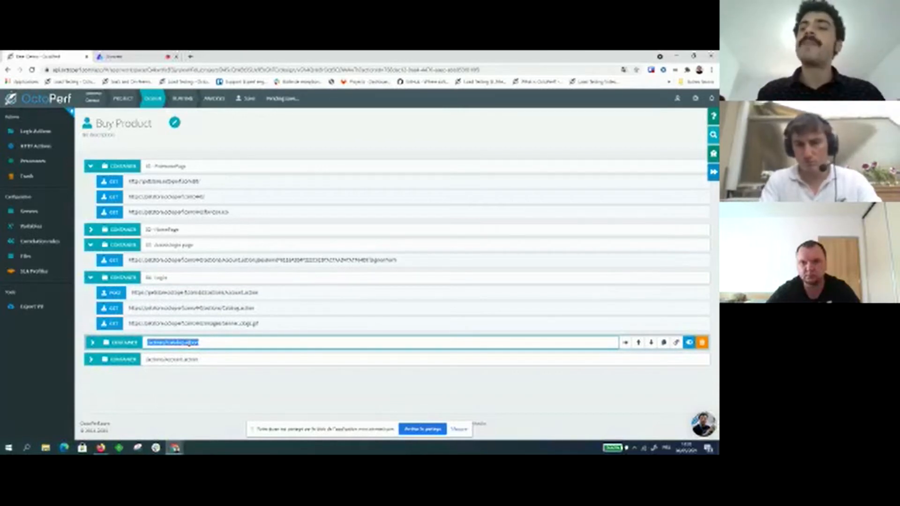
type("05")
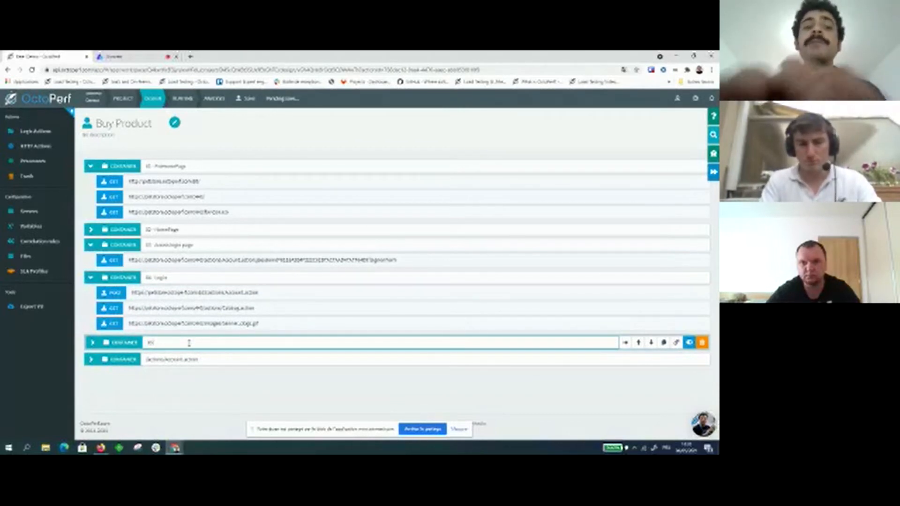
type(" -")
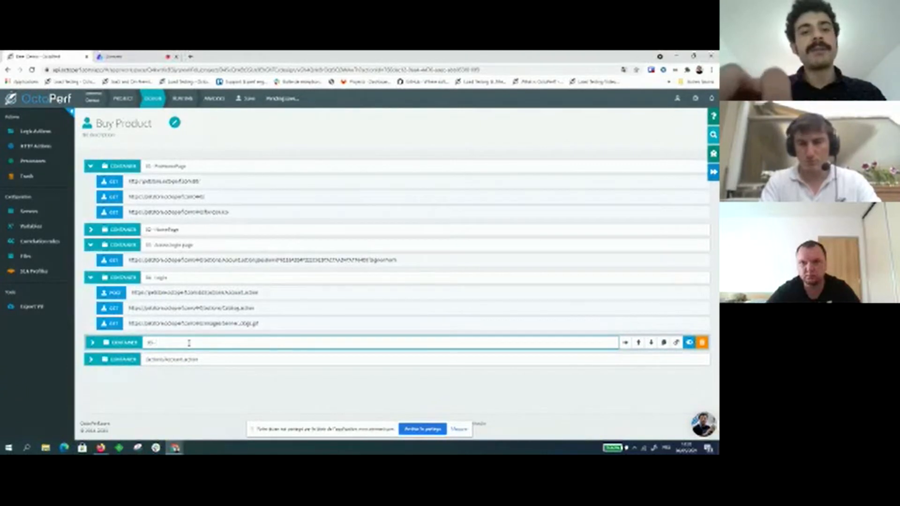
type(" Order")
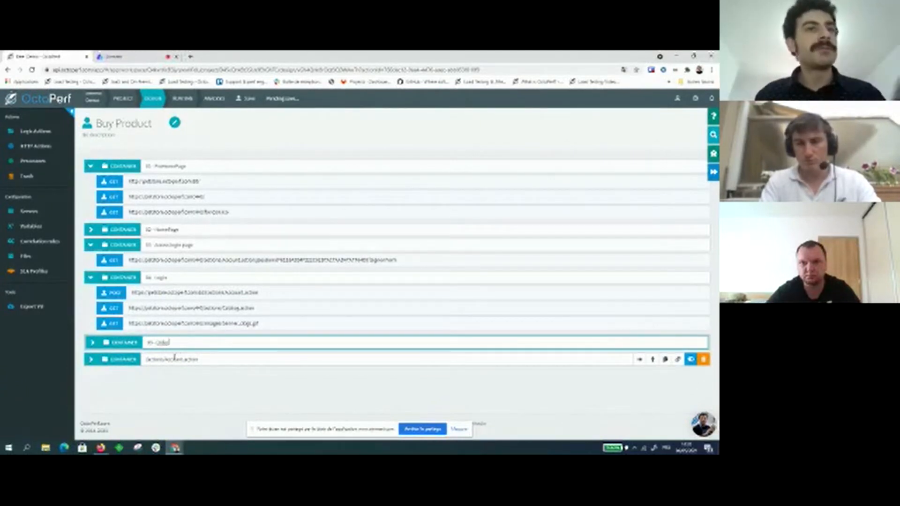
triple_click(175, 358)
type("06")
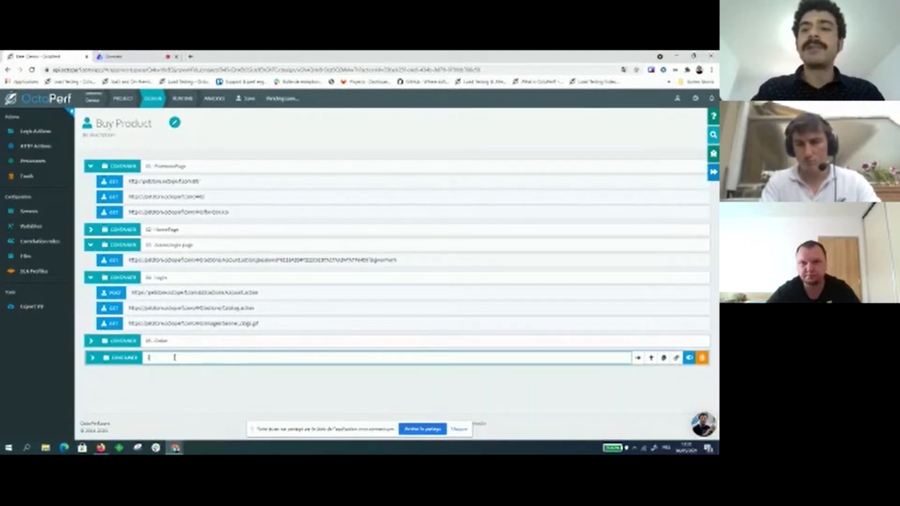
type(" -")
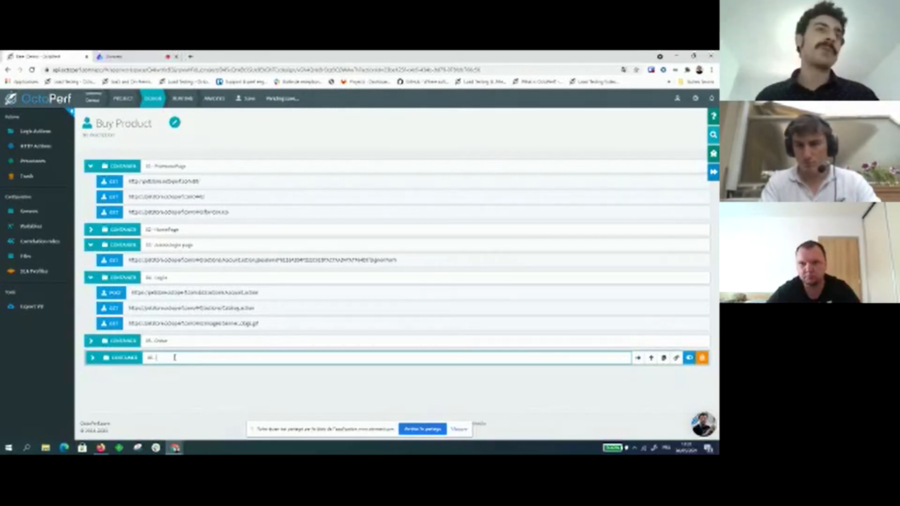
type("Logout")
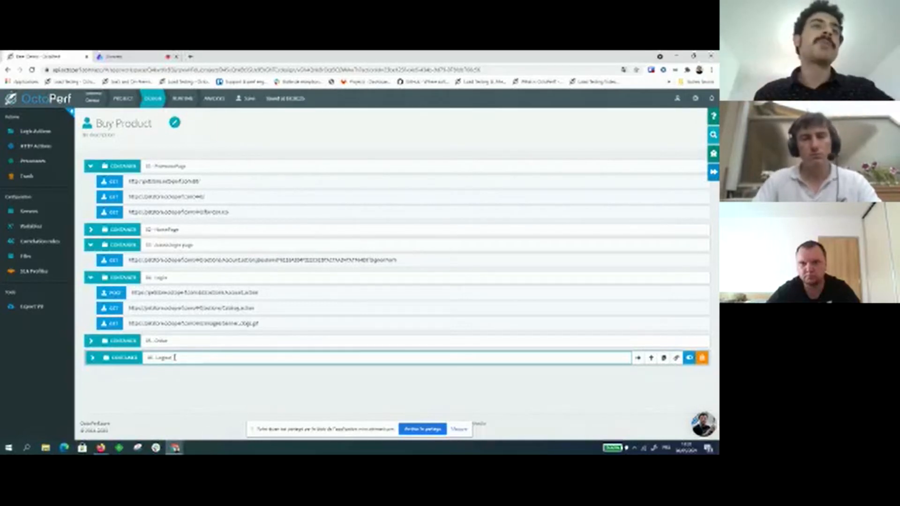
key("Return")
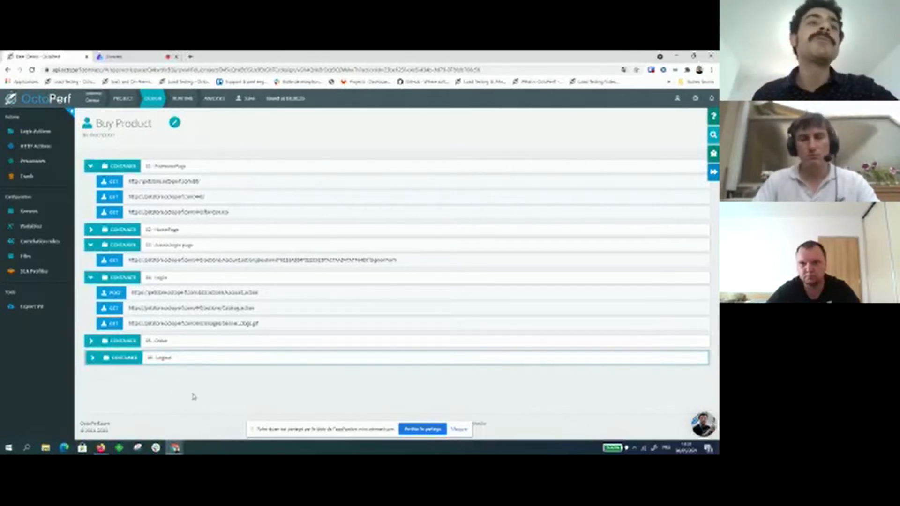
Open the second GET request in the "01 - PreHomePage" container, check its query parameters, and close it
left_click(134, 200)
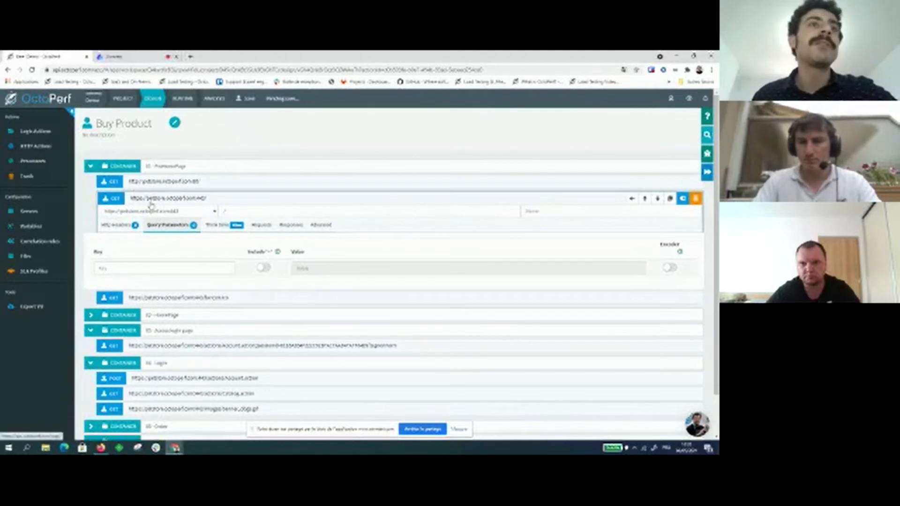
left_click(111, 199)
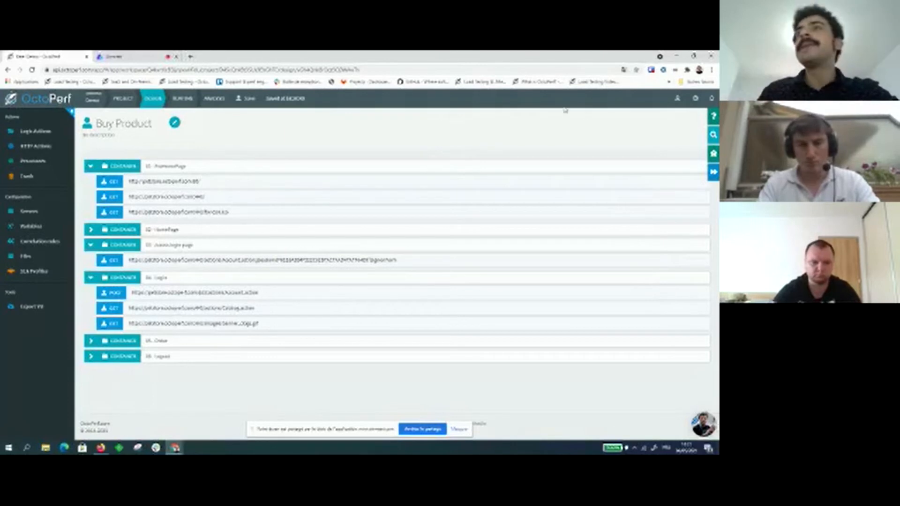
Search the virtual user for the recorded login credential, go to the matching POST request in the "04 - Login" container, and close the search
left_click(713, 136)
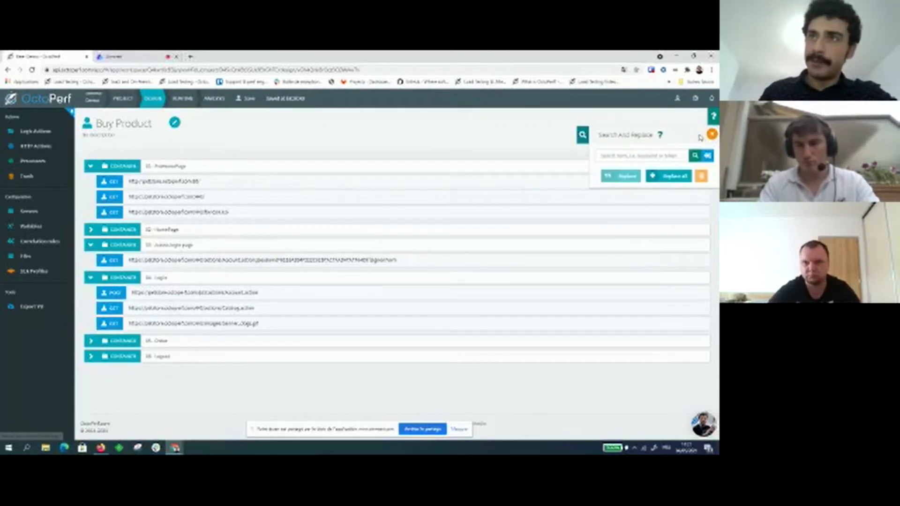
left_click(627, 156)
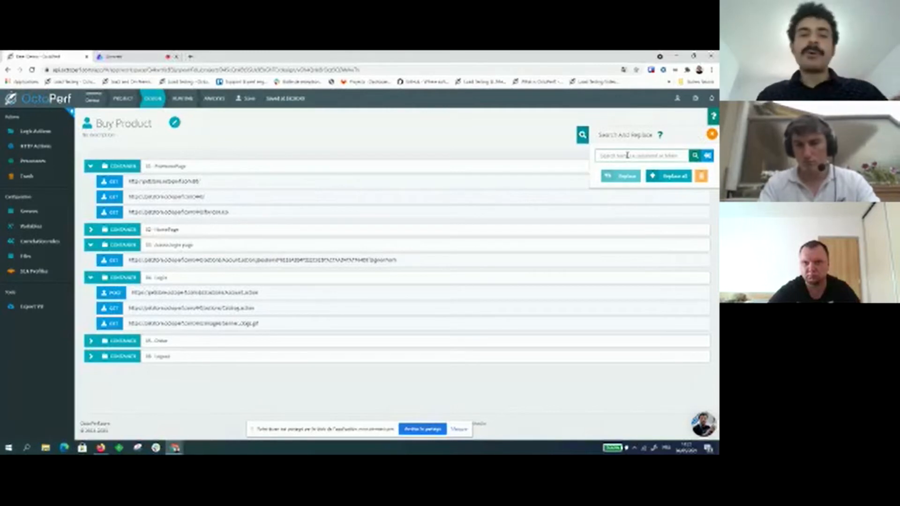
type("j2ee")
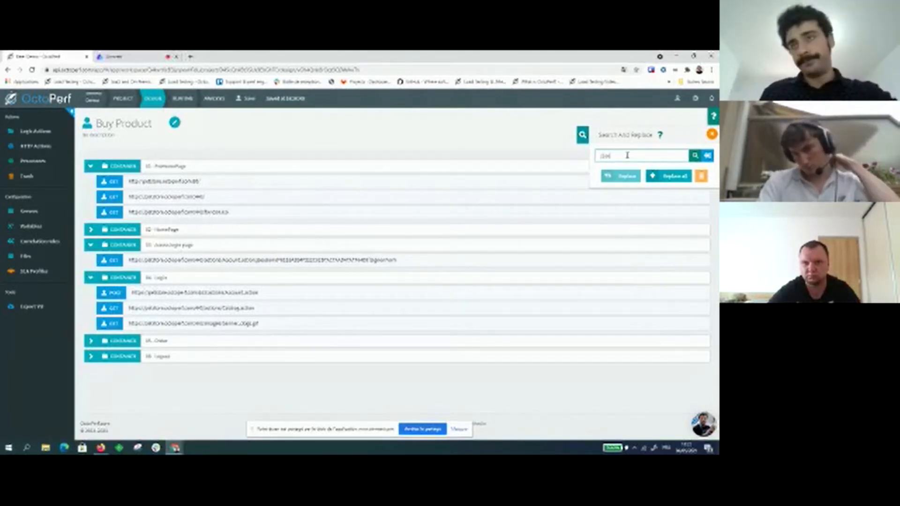
left_click(694, 157)
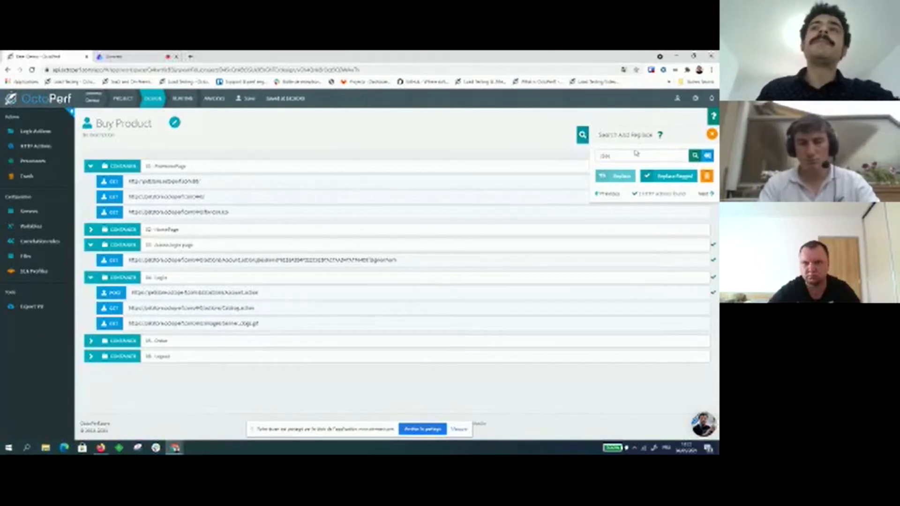
left_click(606, 194)
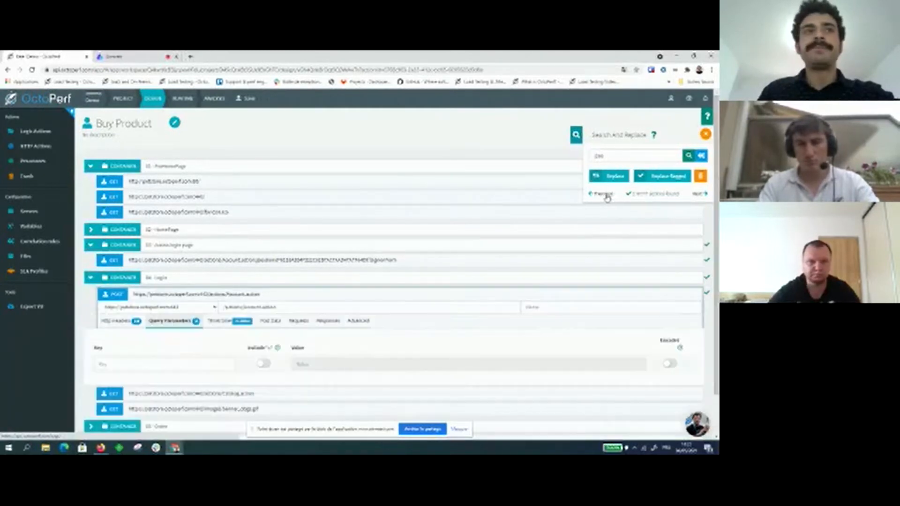
left_click(711, 135)
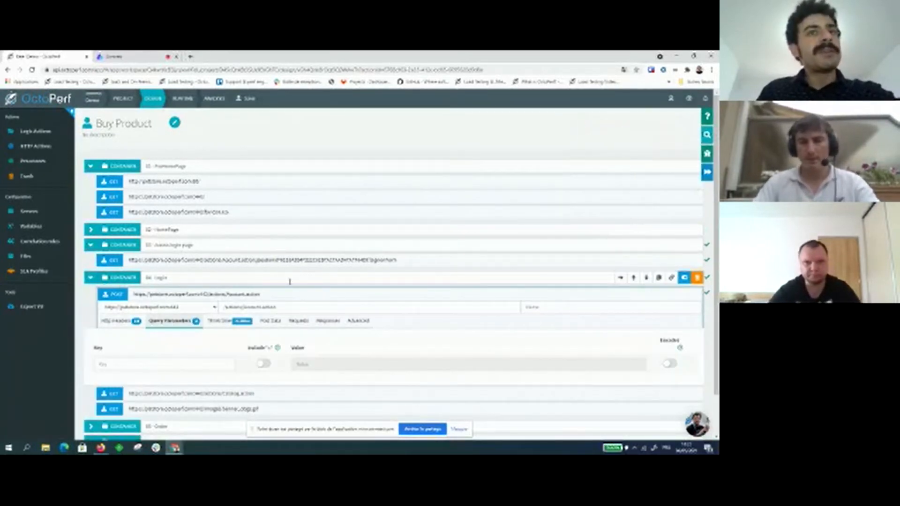
Examine the post data of the POST request in the "04 - Login" container, especially the username and password parameters
scroll(290, 282, "down", 1)
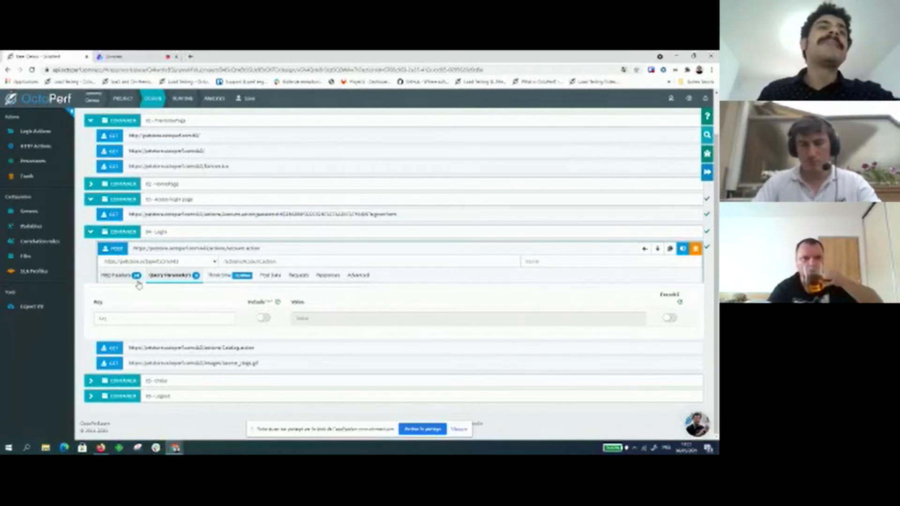
left_click(271, 277)
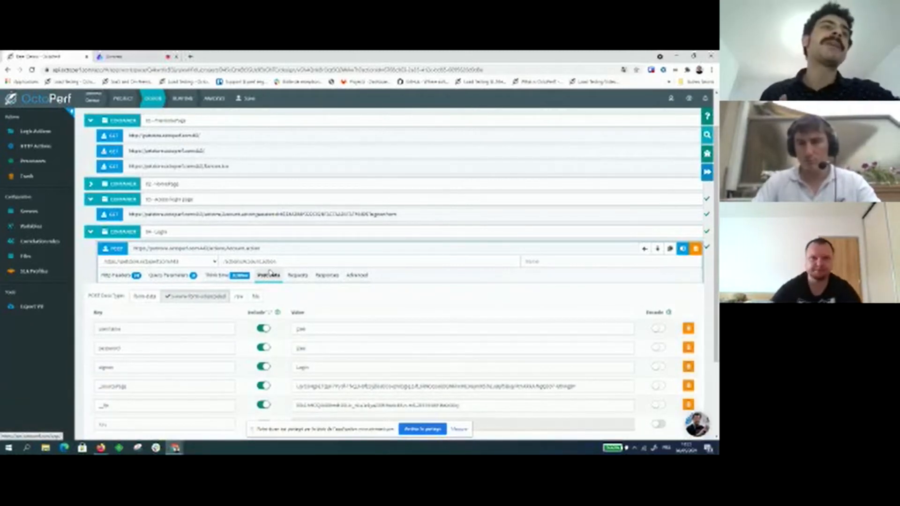
scroll(270, 272, "down", 3)
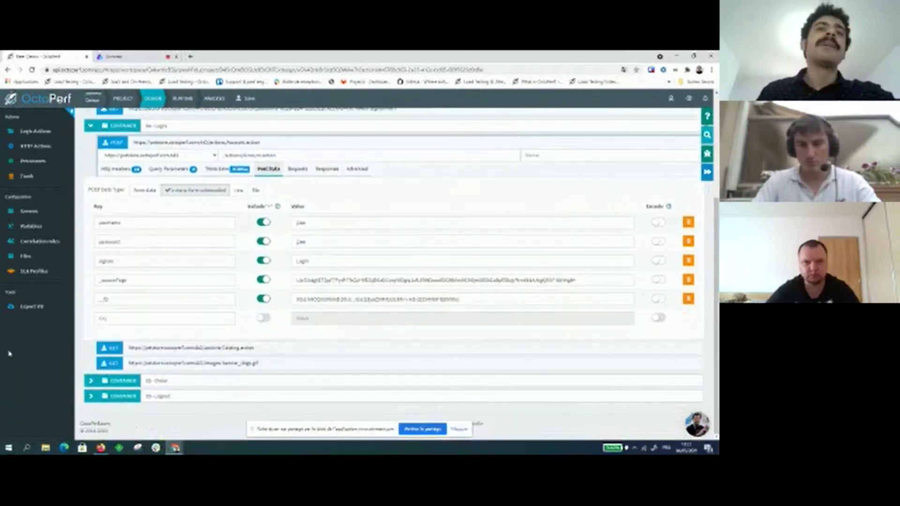
scroll(136, 265, "up", 1)
double_click(125, 261)
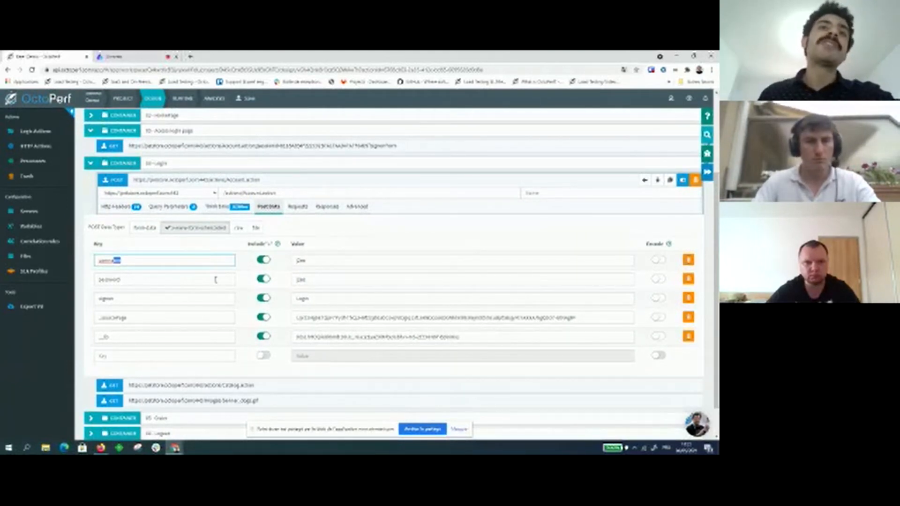
double_click(300, 261)
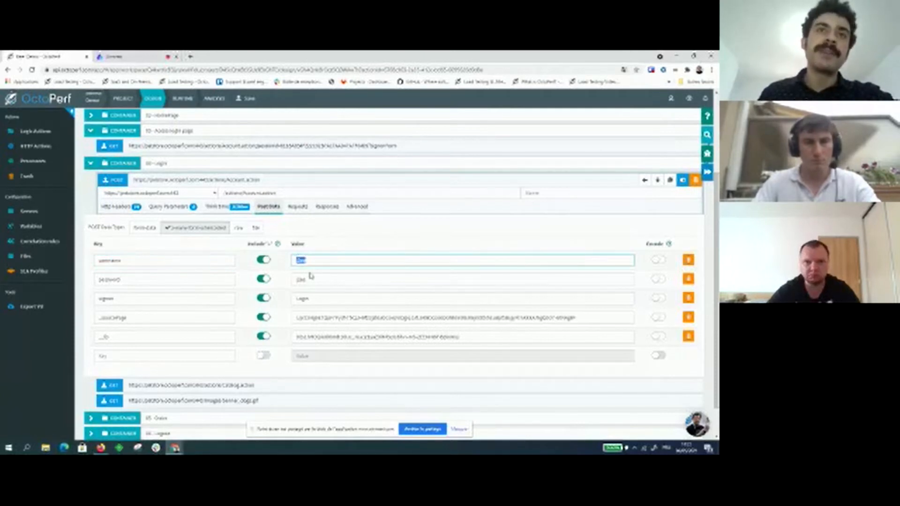
double_click(300, 279)
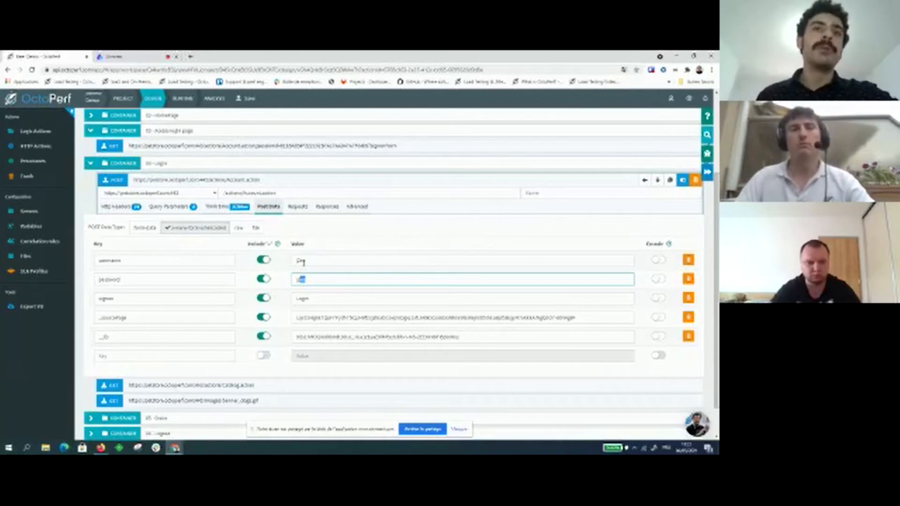
left_click(24, 326)
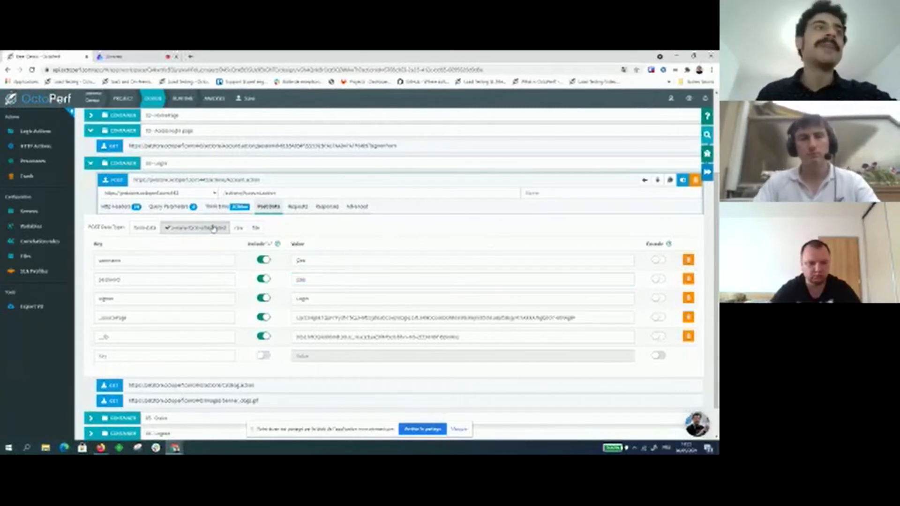
Open the project's variables and add a CSV variable named "Credentials"
left_click(41, 233)
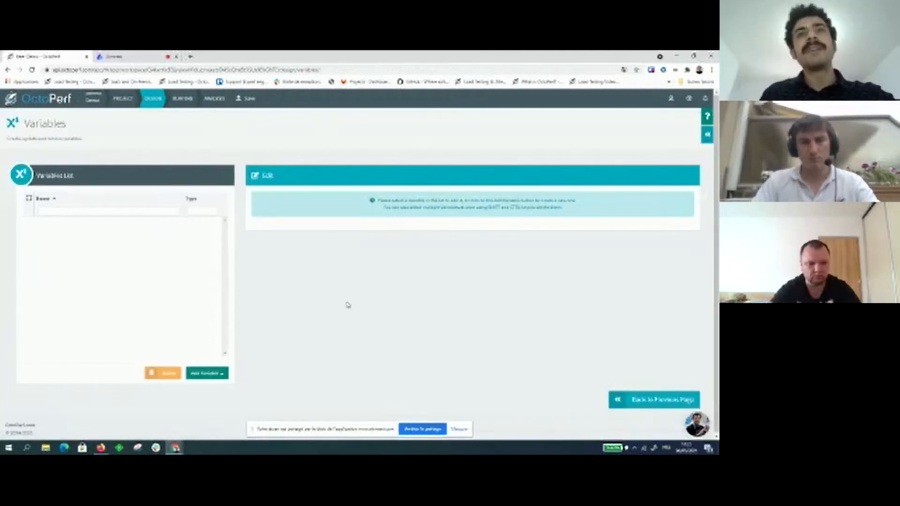
left_click(222, 373)
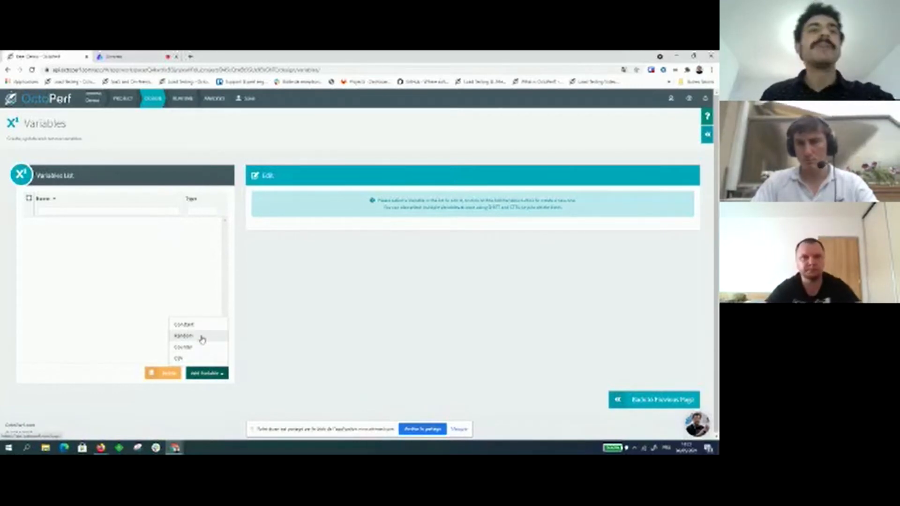
left_click(189, 361)
left_click(308, 206)
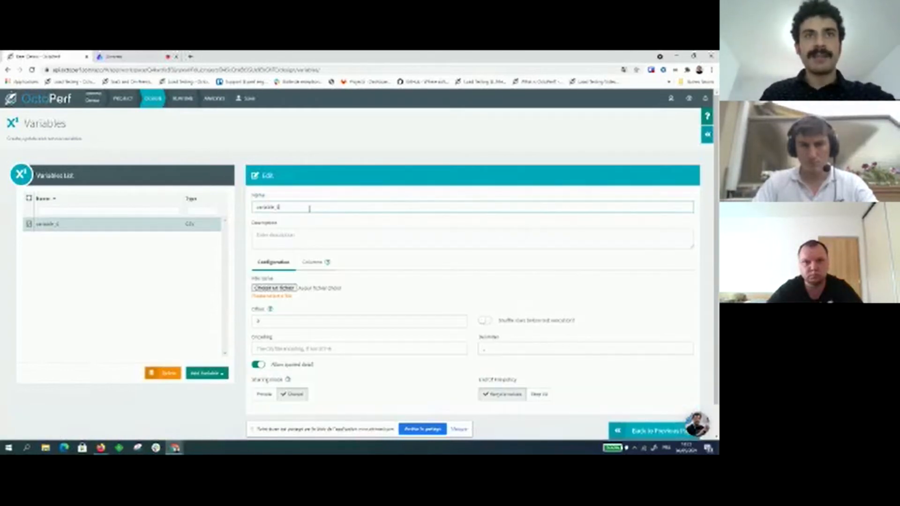
double_click(309, 208)
type("Cr")
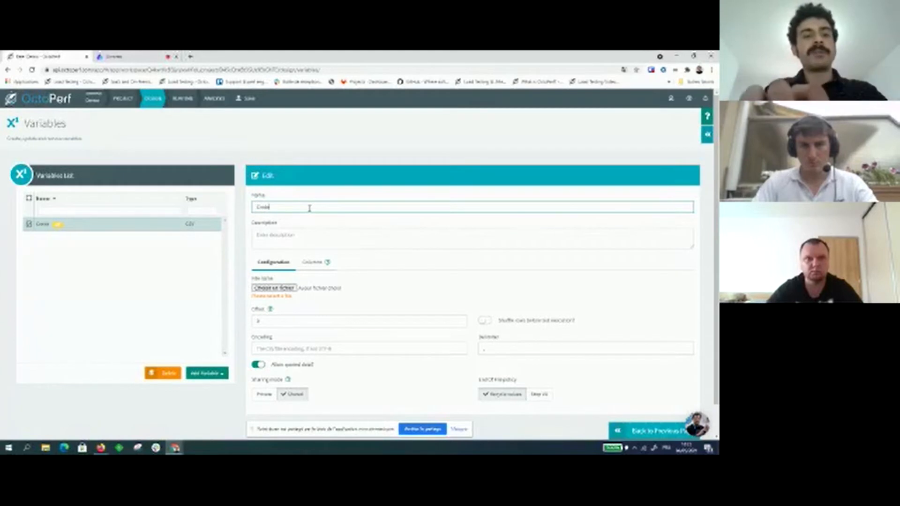
type("edentials")
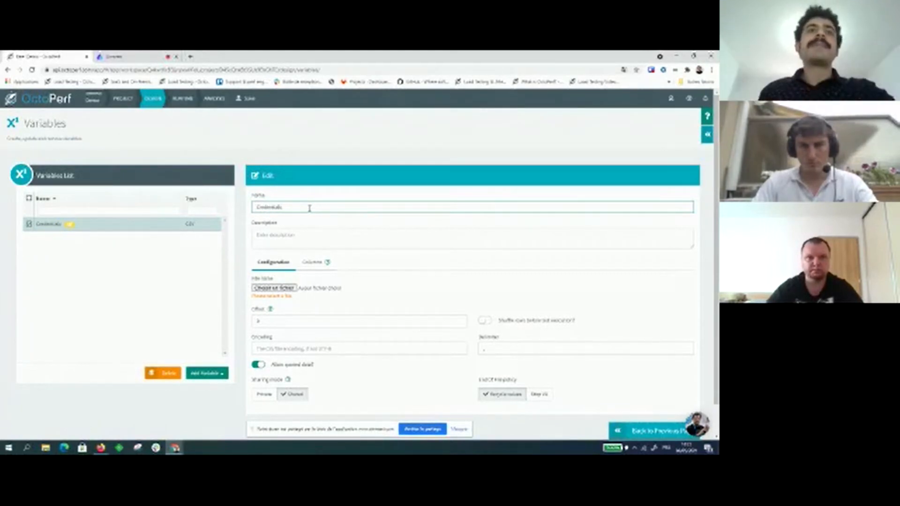
Load the credentials.csv file from the Resources folder into the Credentials variable
left_click(287, 287)
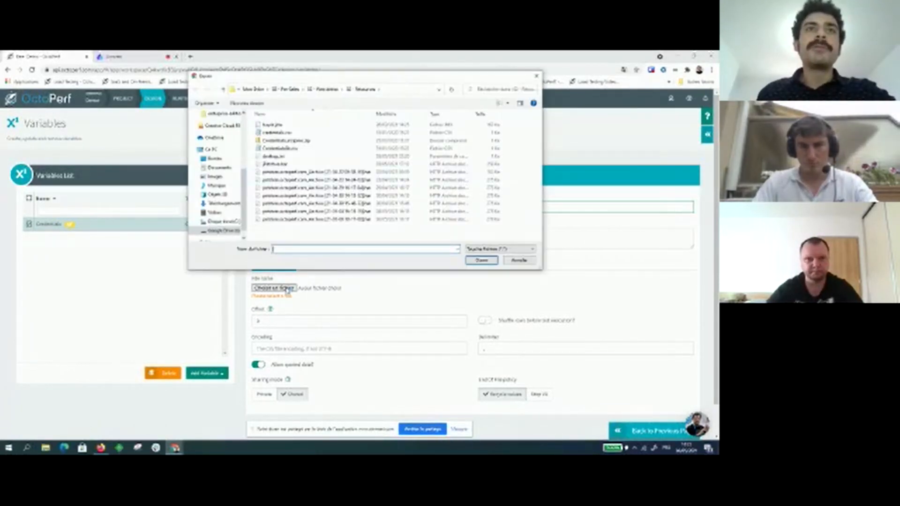
left_click(276, 133)
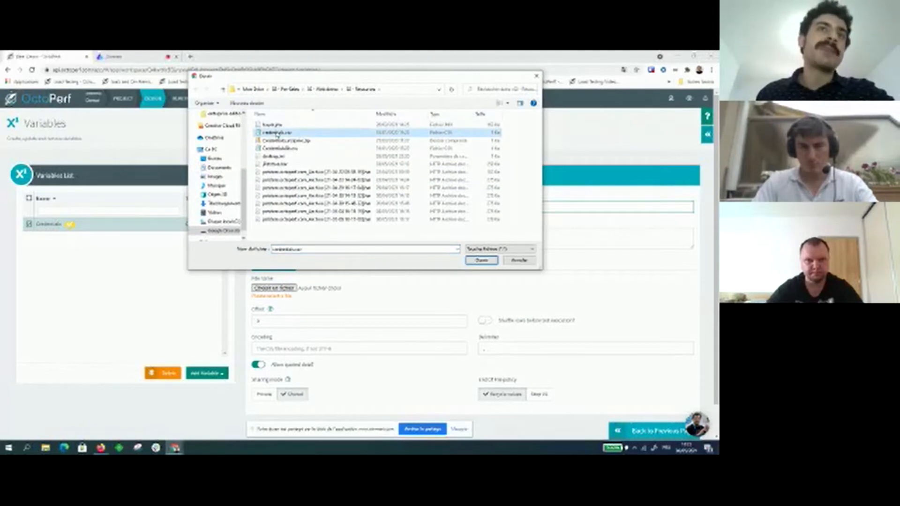
double_click(277, 133)
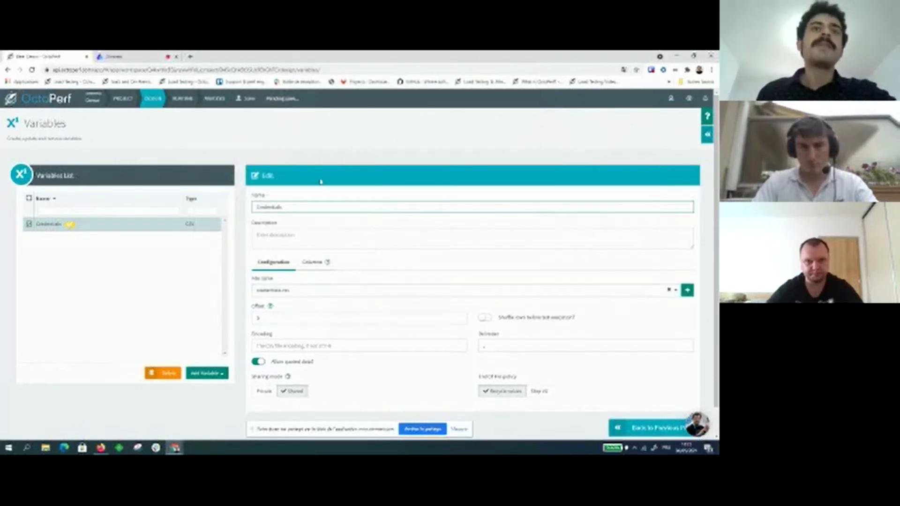
Name the two columns of the Credentials variable "Username" and "Password"
left_click(311, 263)
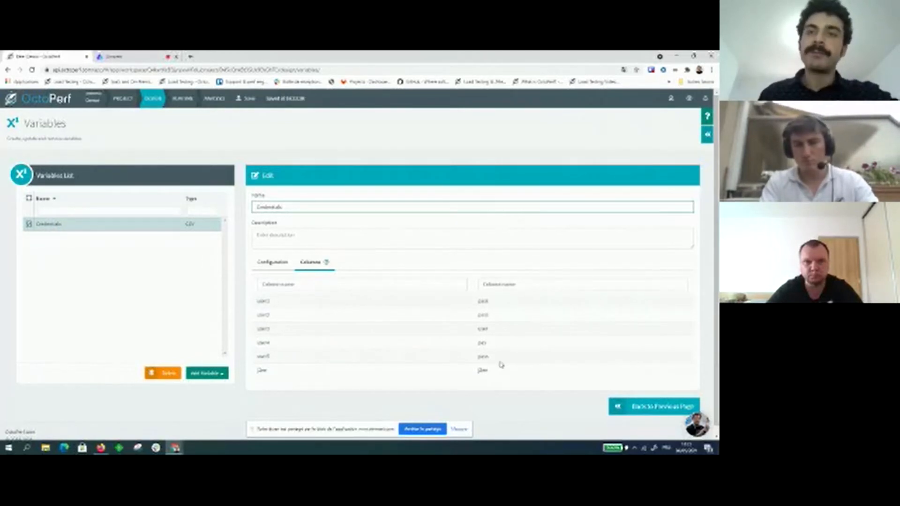
left_click(314, 283)
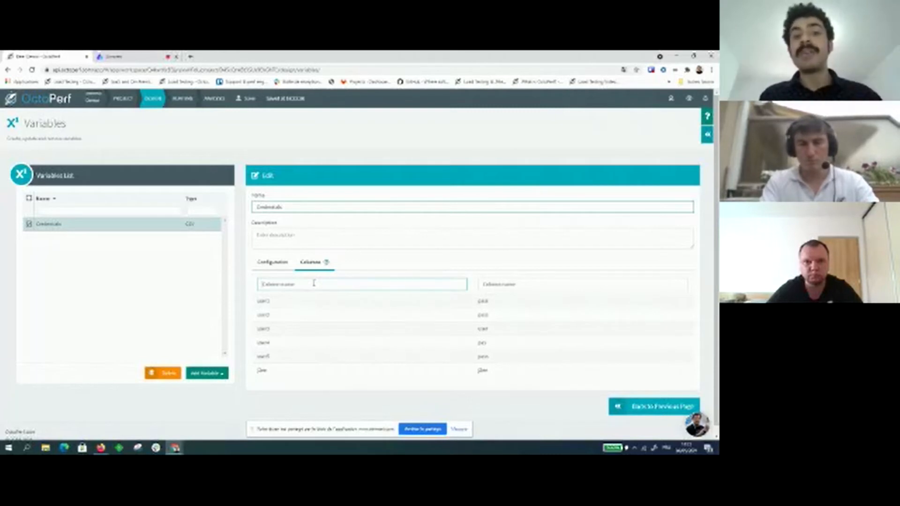
type("id")
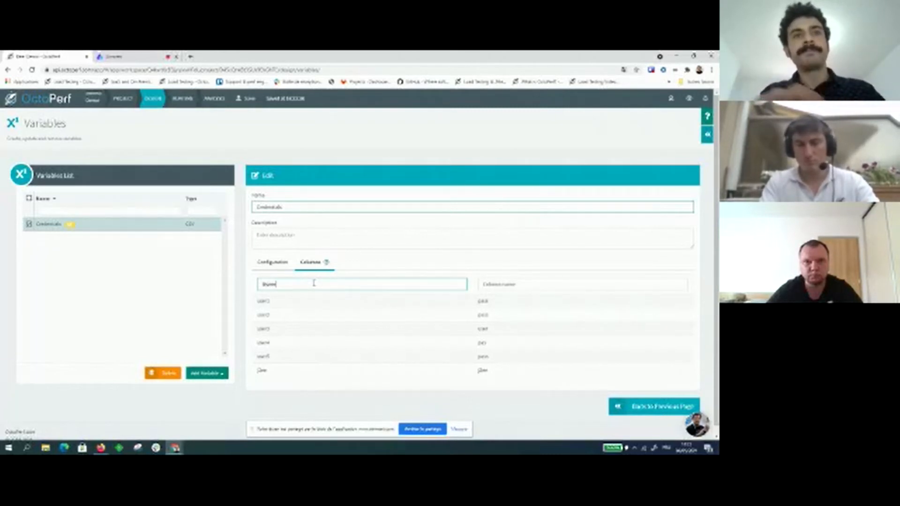
type("ame")
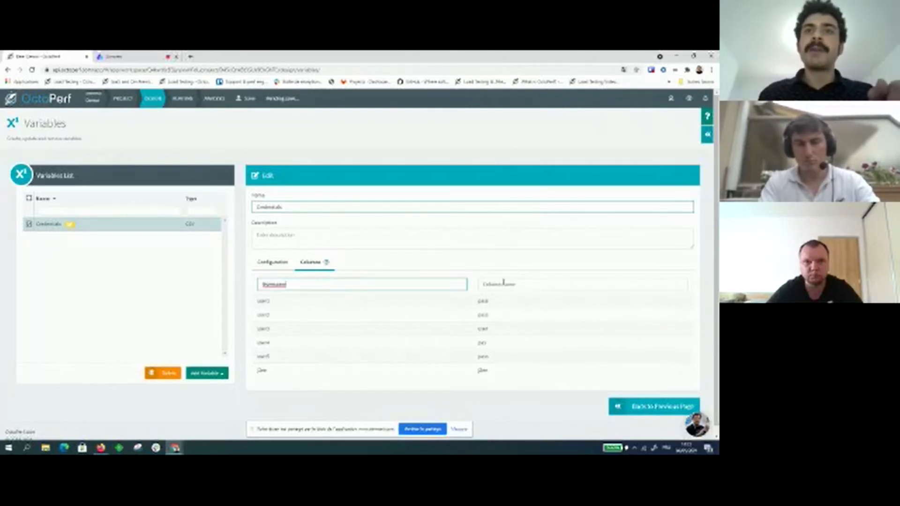
left_click(504, 282)
type("Passw")
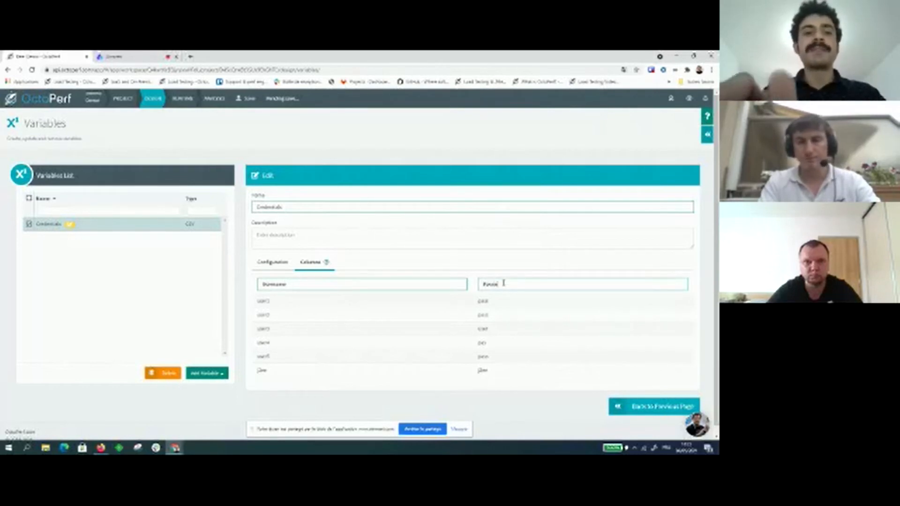
type("ord")
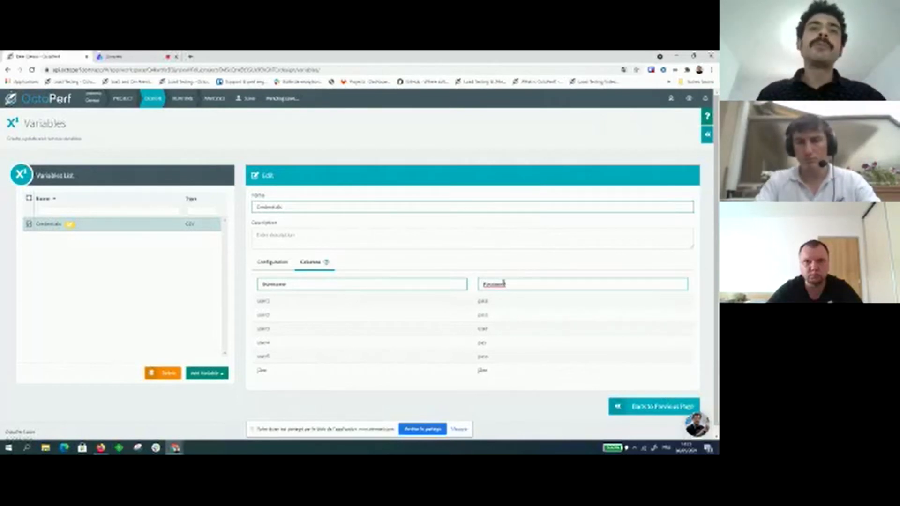
left_click(470, 271)
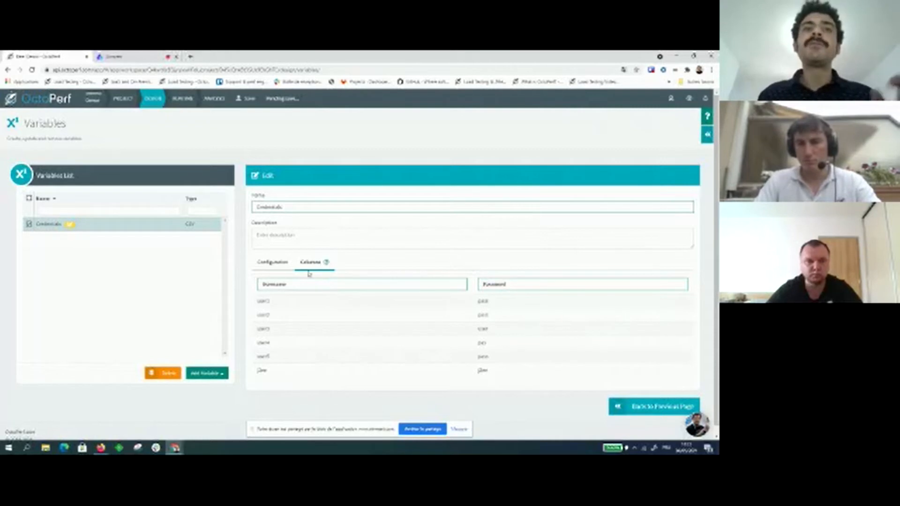
left_click_drag(301, 283, 262, 282)
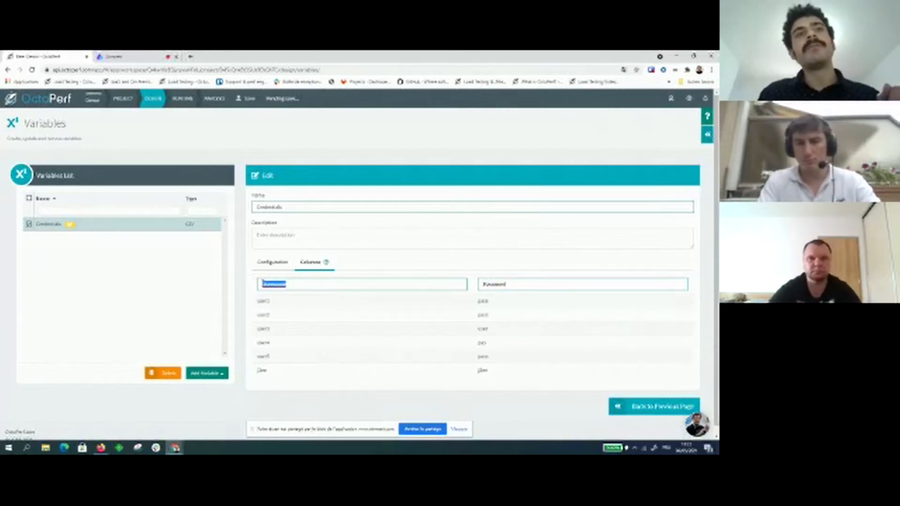
left_click_drag(520, 284, 482, 284)
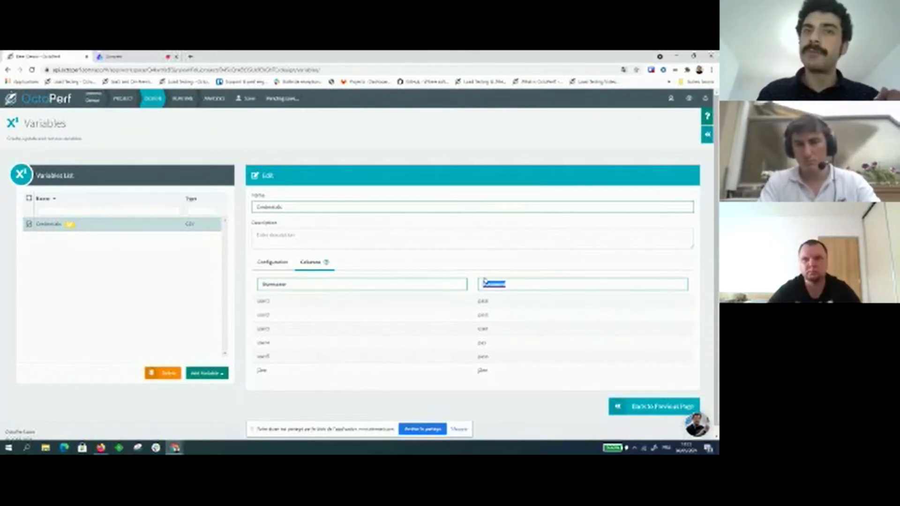
left_click(278, 303)
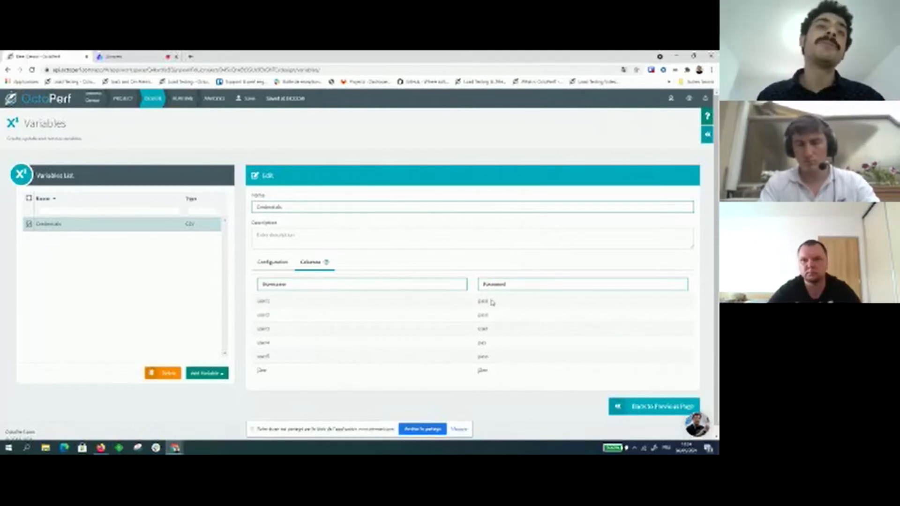
Review the configuration of the Credentials variable, switching its sharing mode to Private and back to Shared
left_click(283, 267)
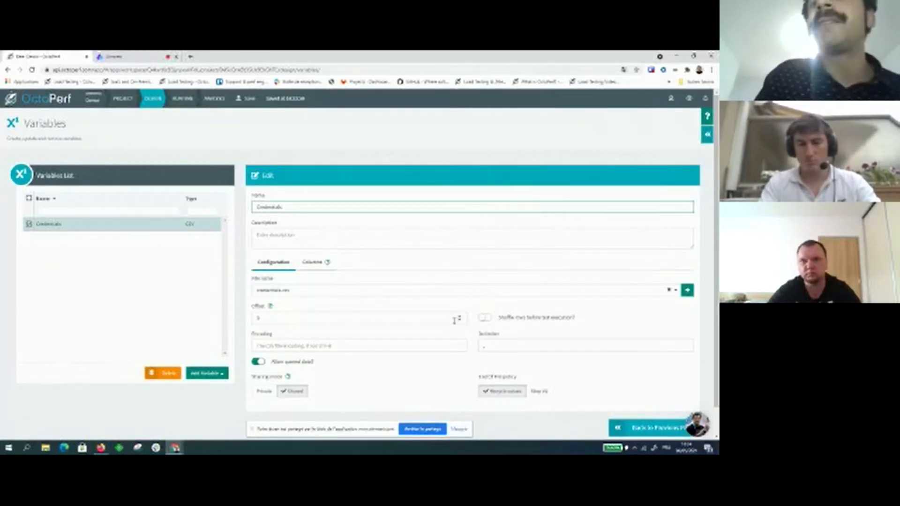
scroll(400, 250, "down", 1)
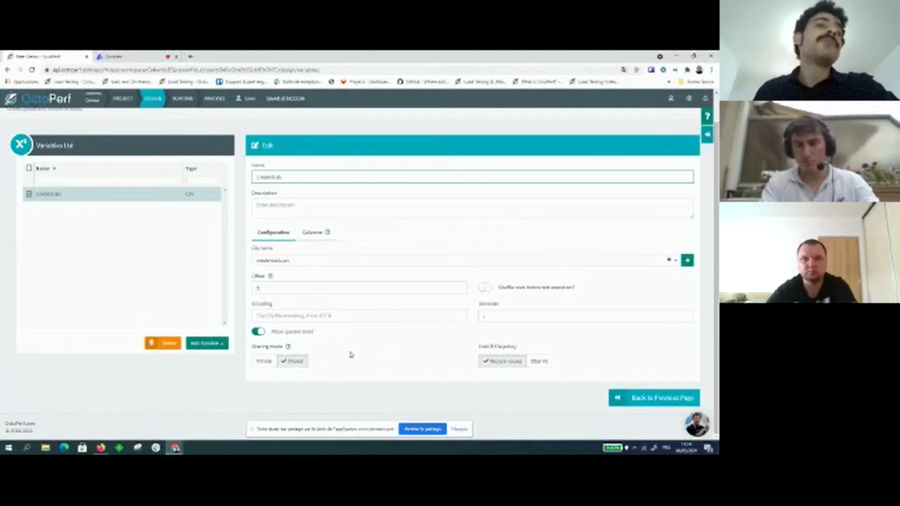
left_click(264, 362)
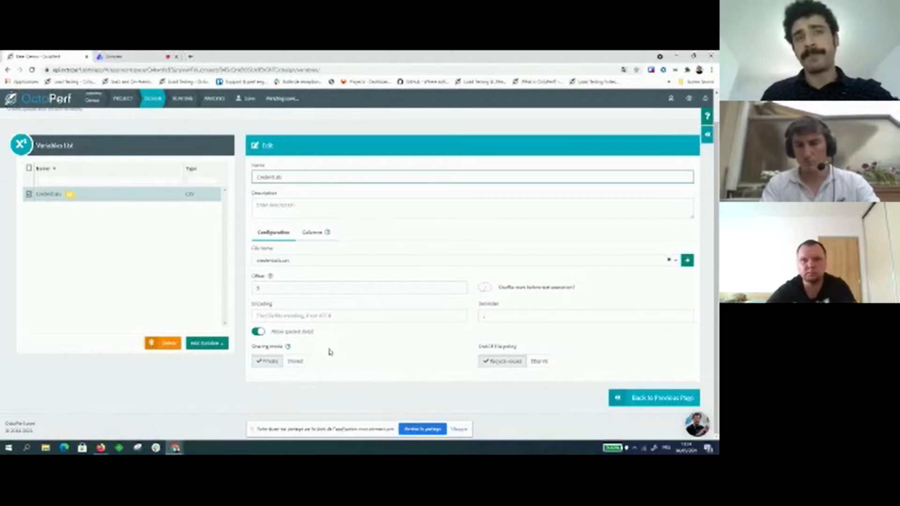
left_click(294, 361)
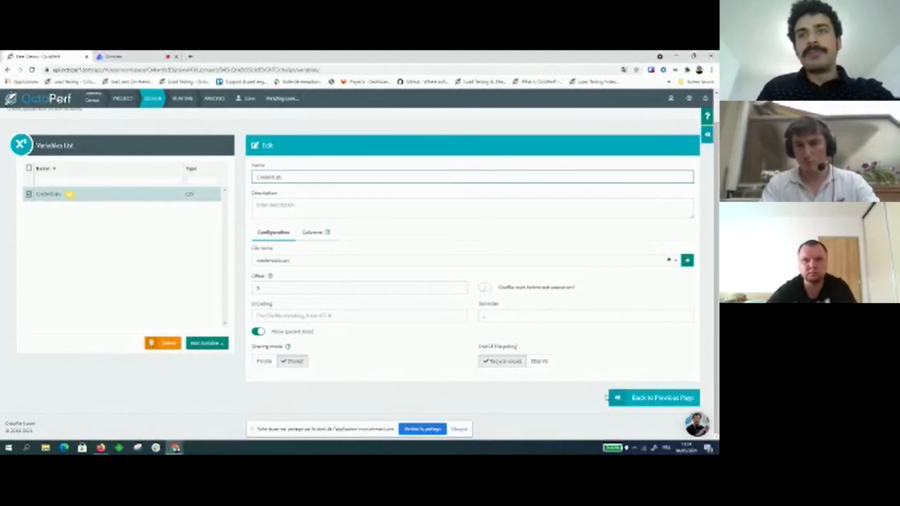
Return to the login POST request's post data and replace the username and password values with ${Username} and ${Password}
left_click(623, 400)
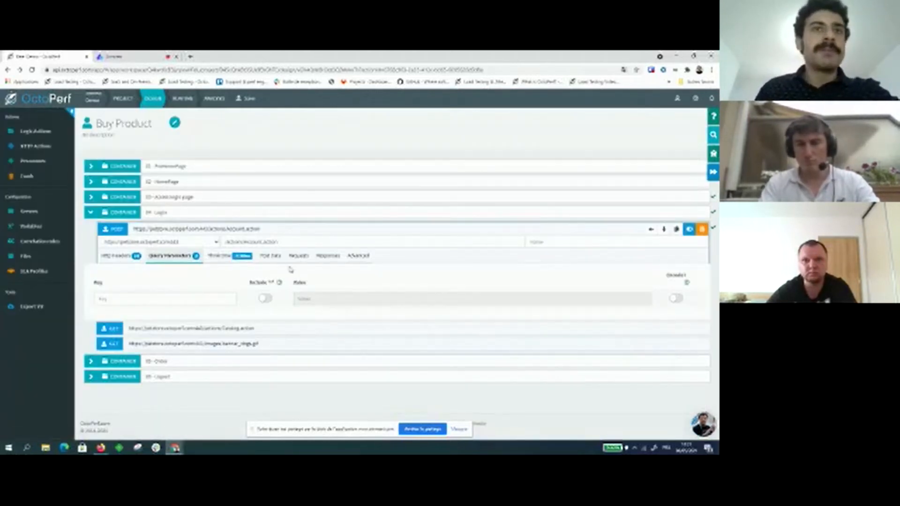
left_click(271, 256)
scroll(318, 275, "down", 1)
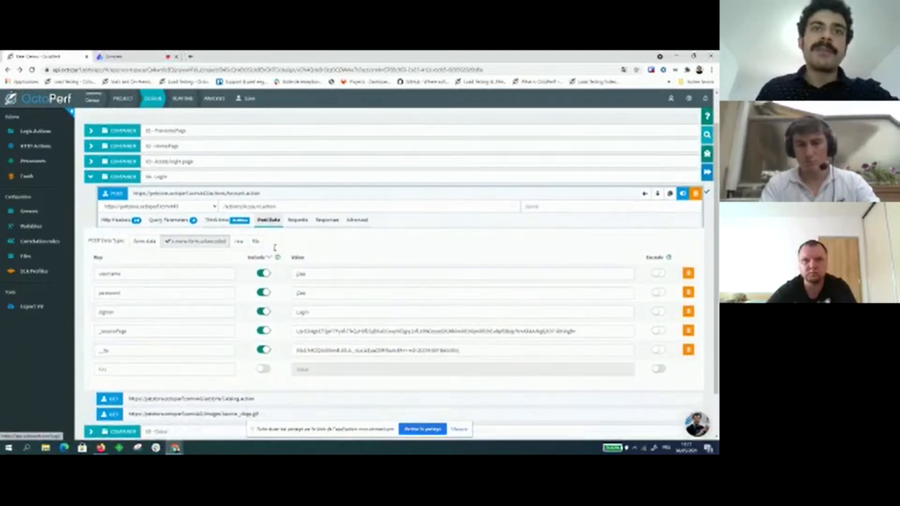
left_click(315, 272)
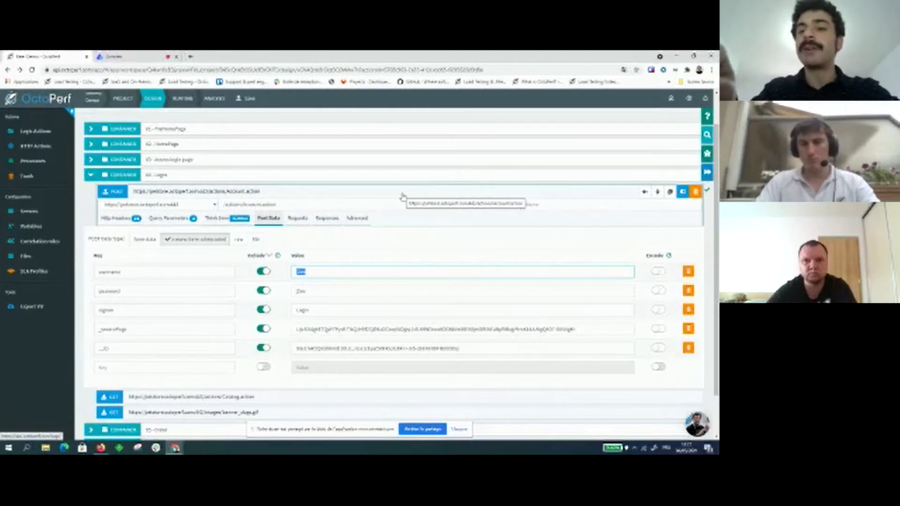
type("$")
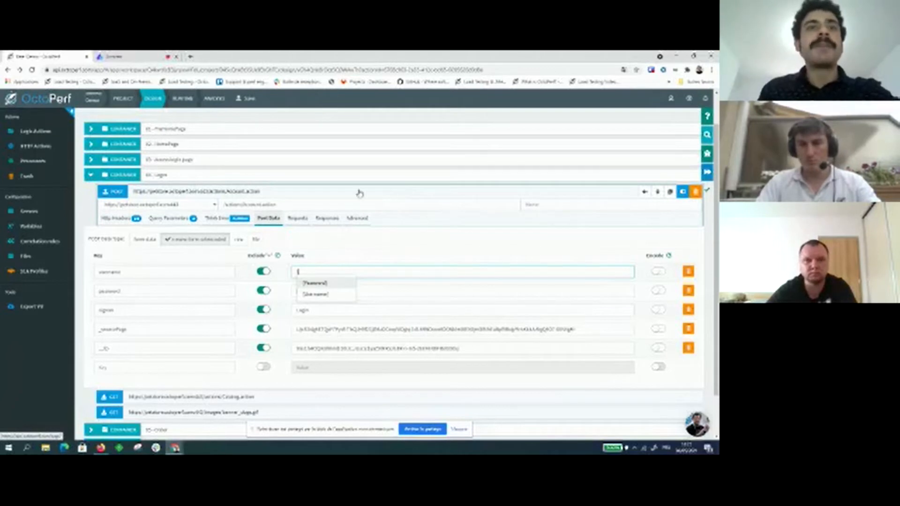
left_click(334, 294)
double_click(326, 292)
type("$")
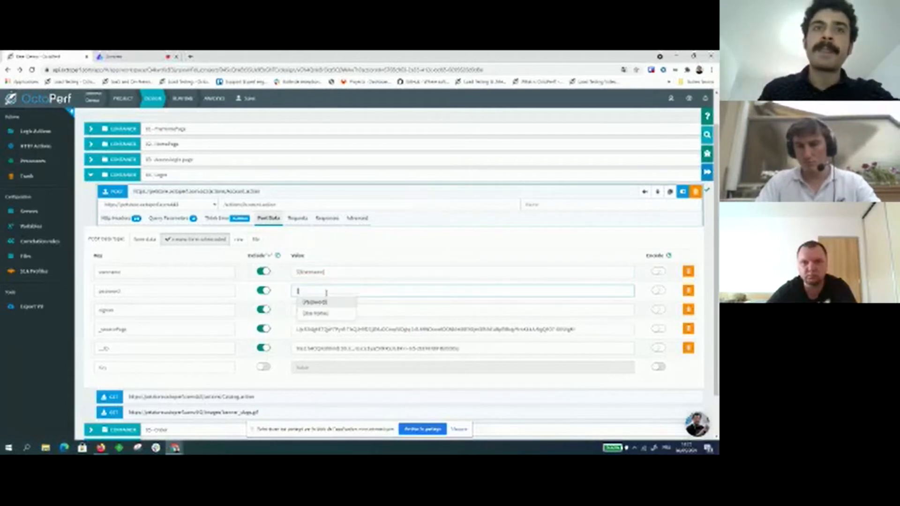
left_click(328, 303)
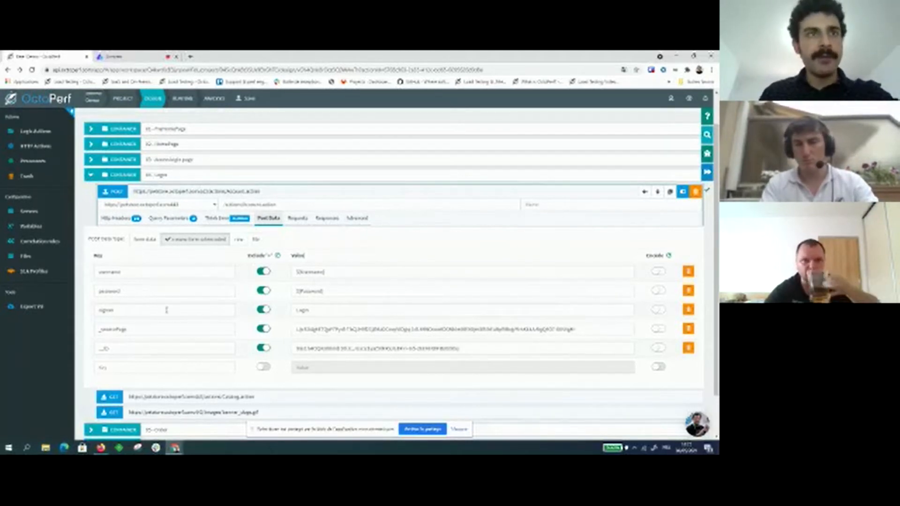
Examine the _sourcePage key and its value in the login POST request's post data
left_click(151, 331)
double_click(138, 333)
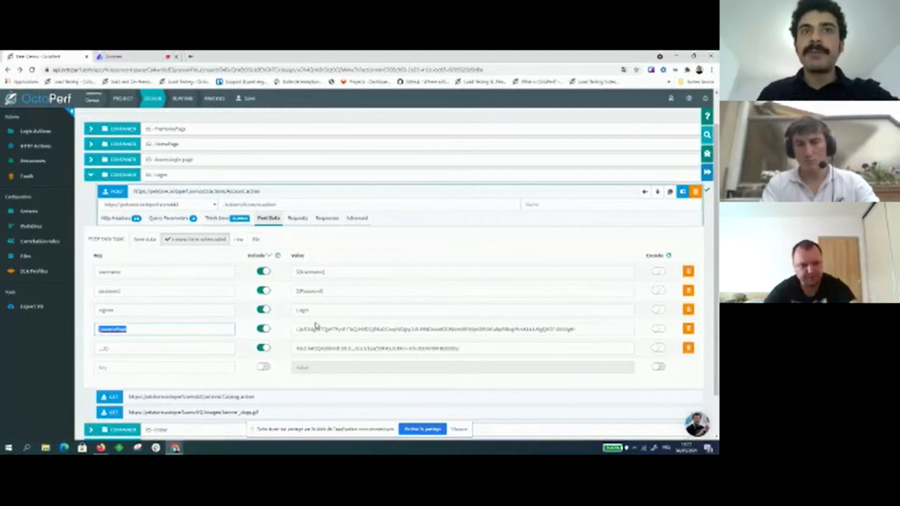
left_click(300, 329)
left_click_drag(301, 330, 580, 328)
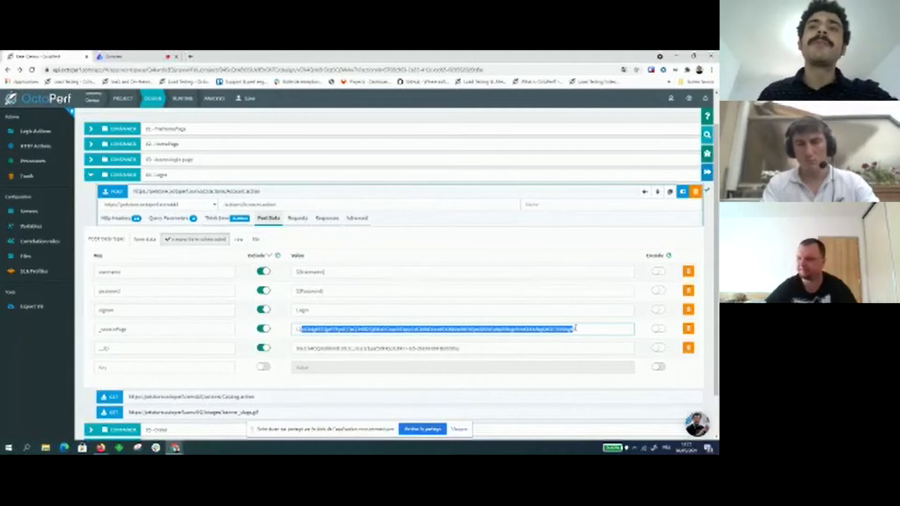
left_click(580, 328)
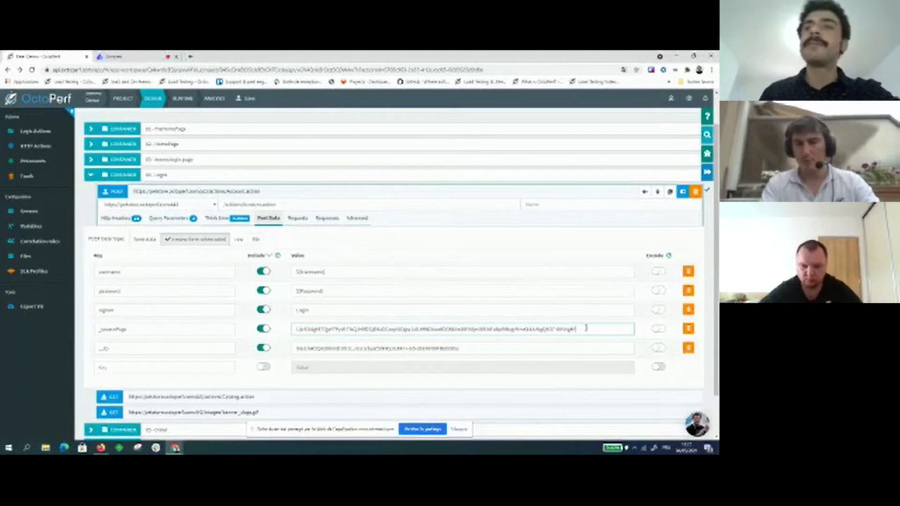
left_click_drag(575, 329, 296, 331)
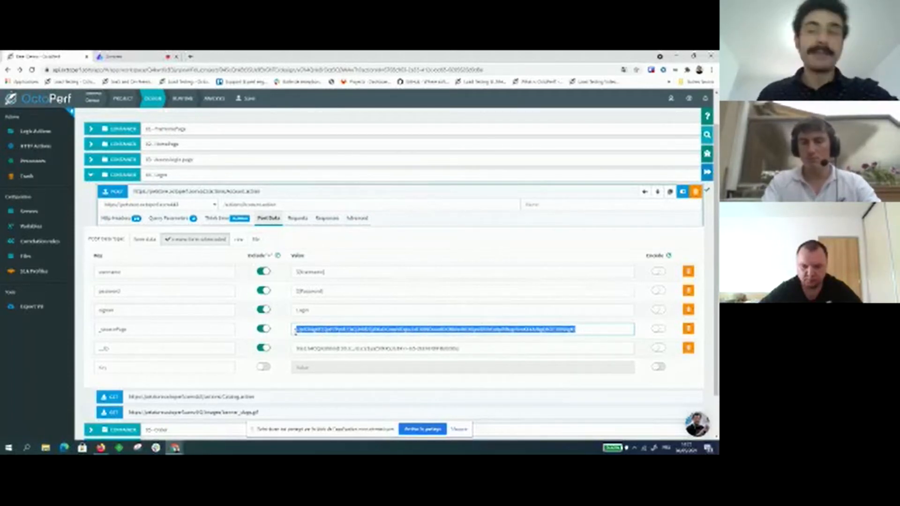
left_click(366, 331)
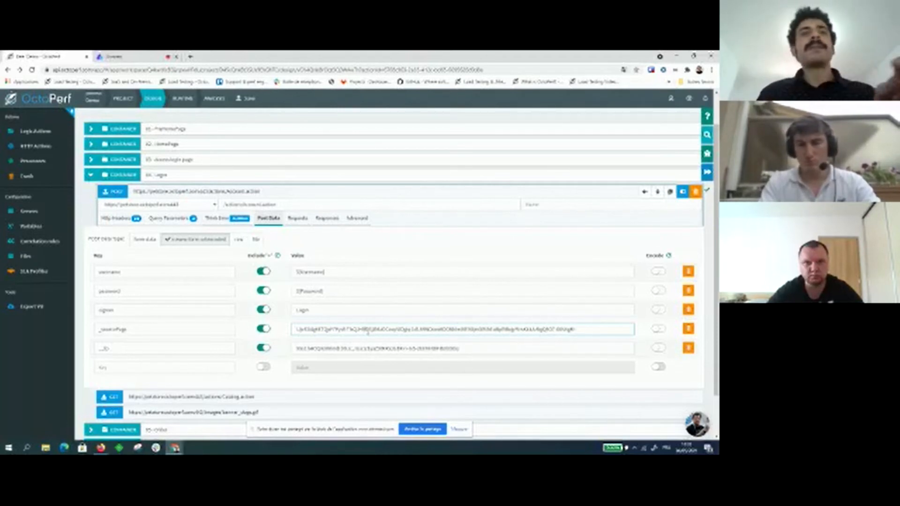
Copy the login POST request's _sourcePage value and run an advanced search for it in the HTTP actions' responses
key("ctrl+a")
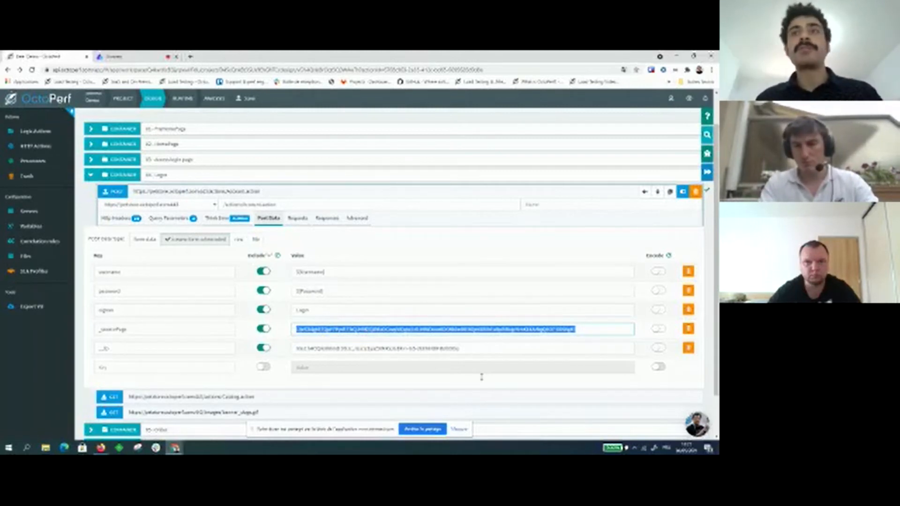
left_click(707, 136)
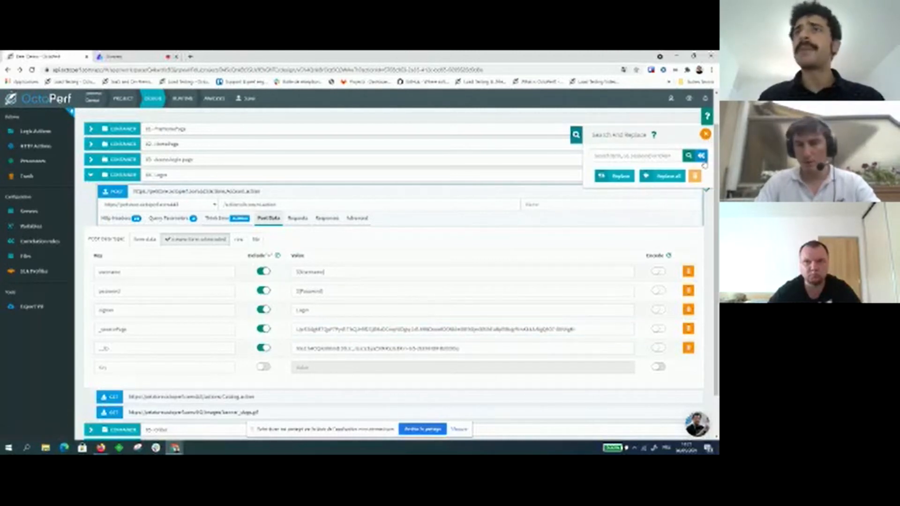
left_click(701, 157)
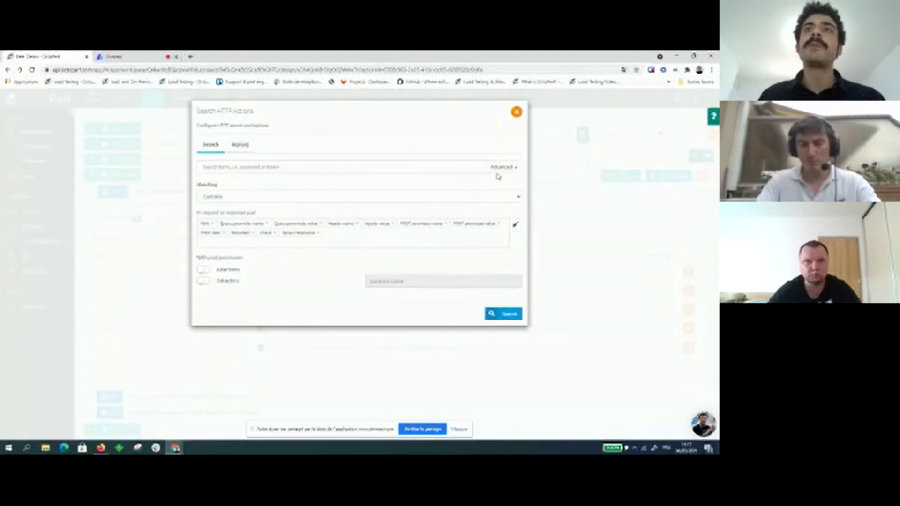
left_click(498, 172)
left_click(483, 192)
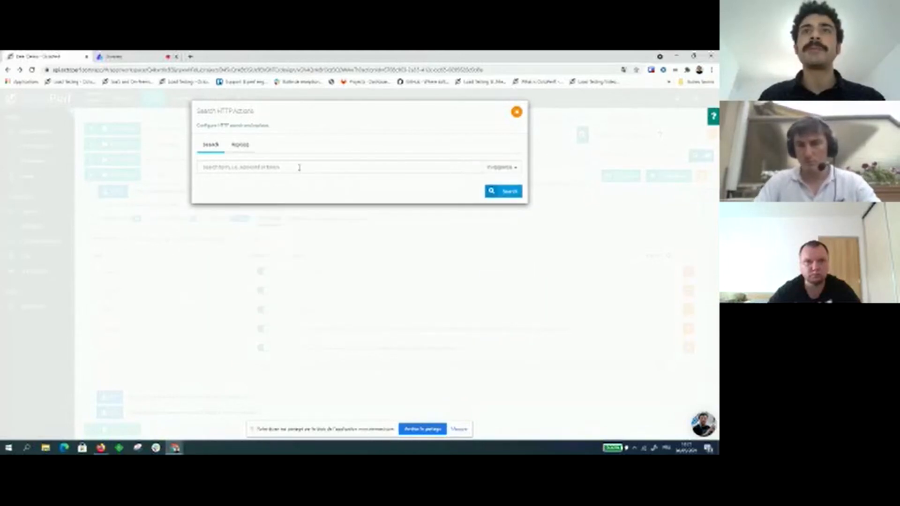
left_click(299, 168)
key("ctrl+v")
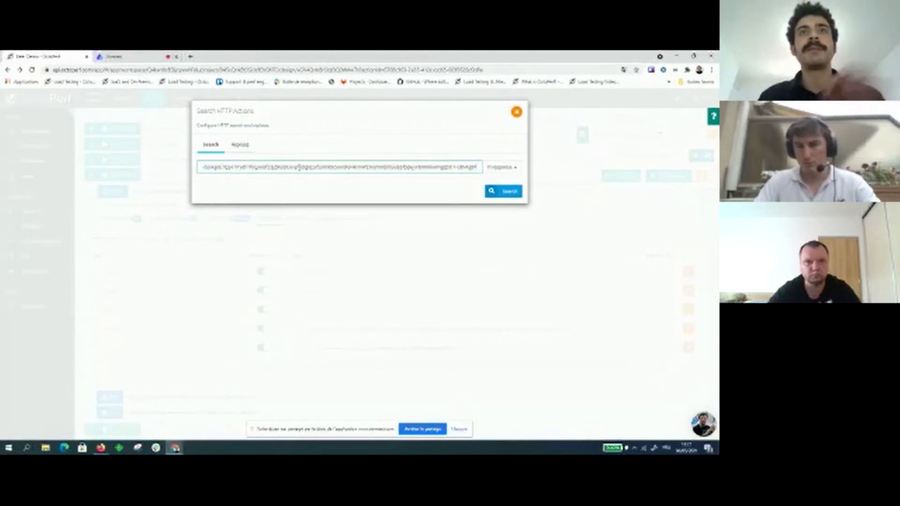
left_click(518, 194)
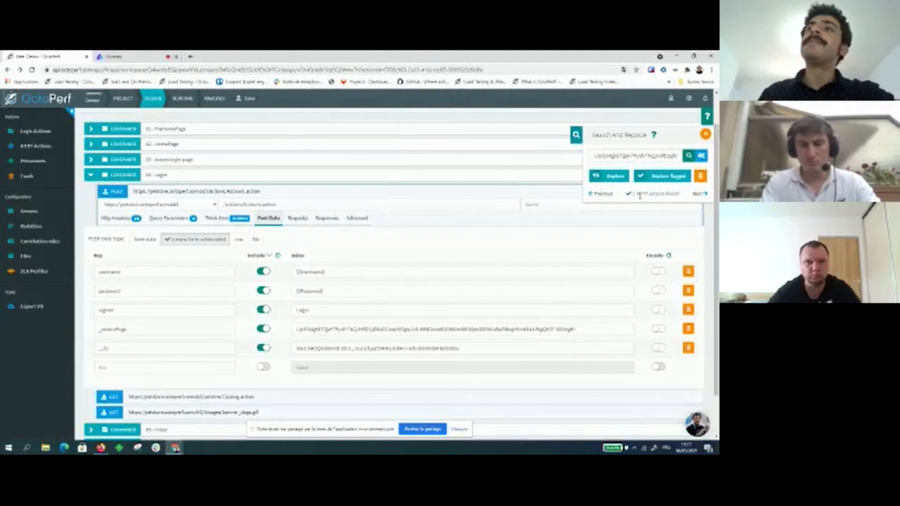
Go to the matching GET request in the Access login page container, close the search, and show the request's recorded response
left_click(605, 196)
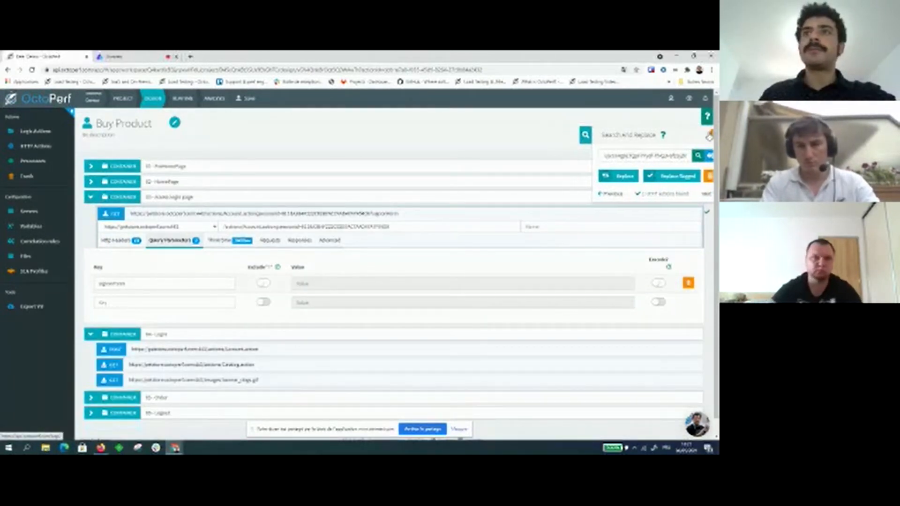
left_click(576, 135)
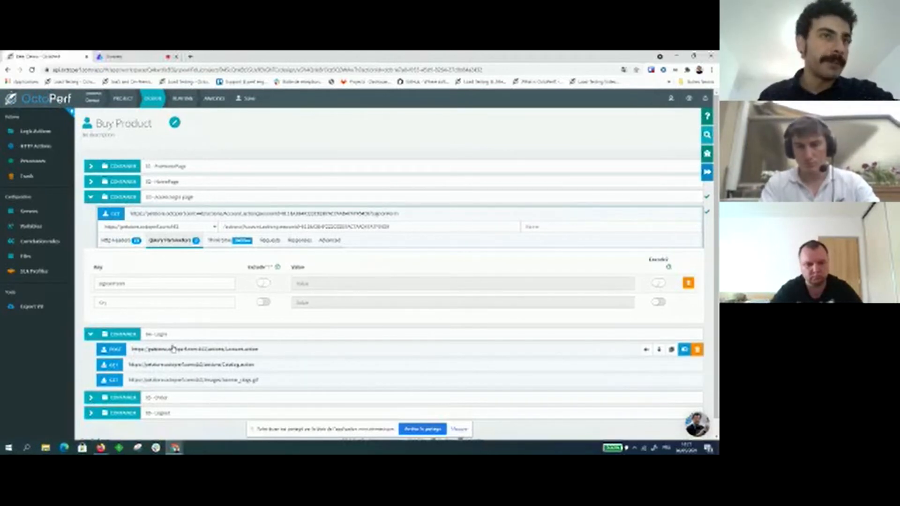
left_click(301, 241)
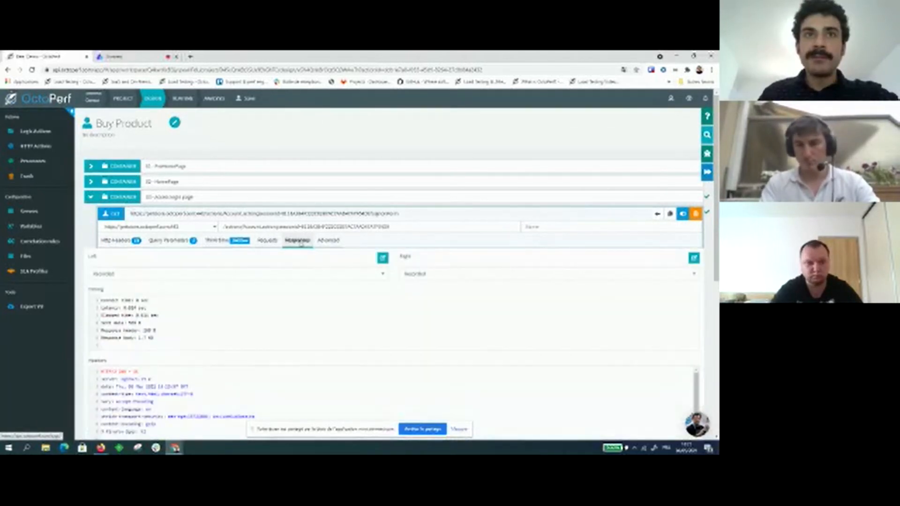
Find the copied _sourcePage value in the recorded response body of the login page request
scroll(201, 309, "down", 2)
scroll(201, 310, "down", 1)
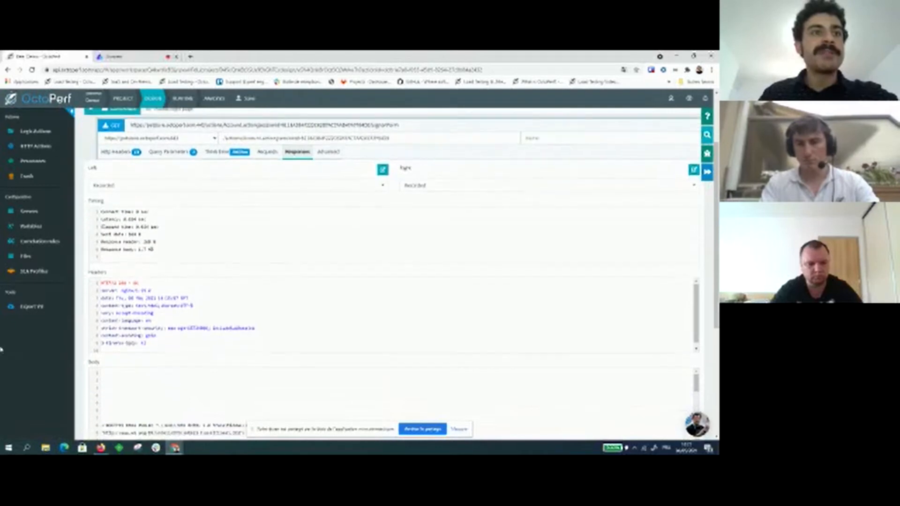
scroll(161, 365, "down", 4)
scroll(48, 378, "up", 2)
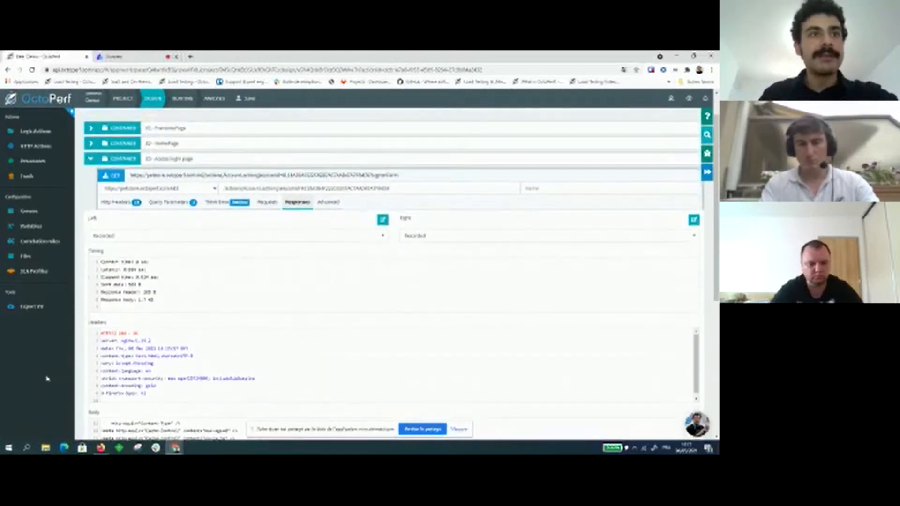
scroll(48, 378, "down", 4)
scroll(175, 308, "up", 3)
scroll(176, 310, "down", 2)
left_click(182, 298)
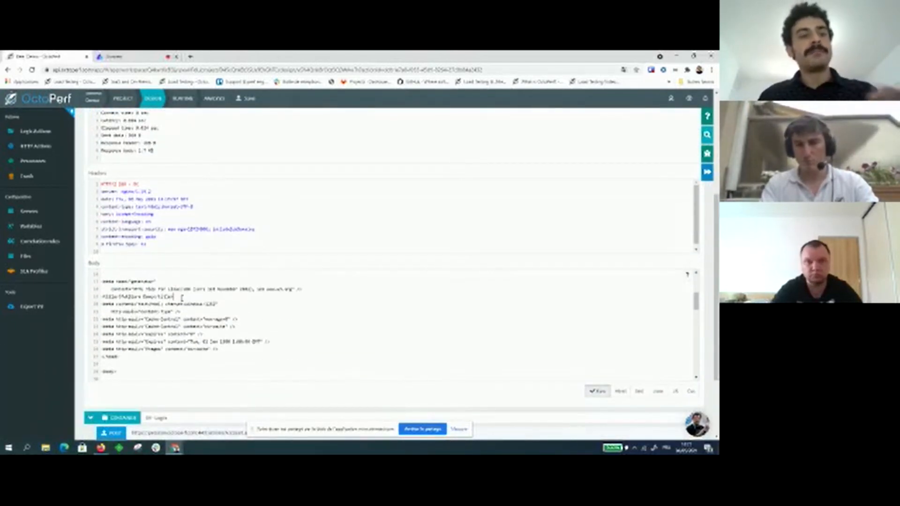
key("ctrl+f")
key("ctrl+v")
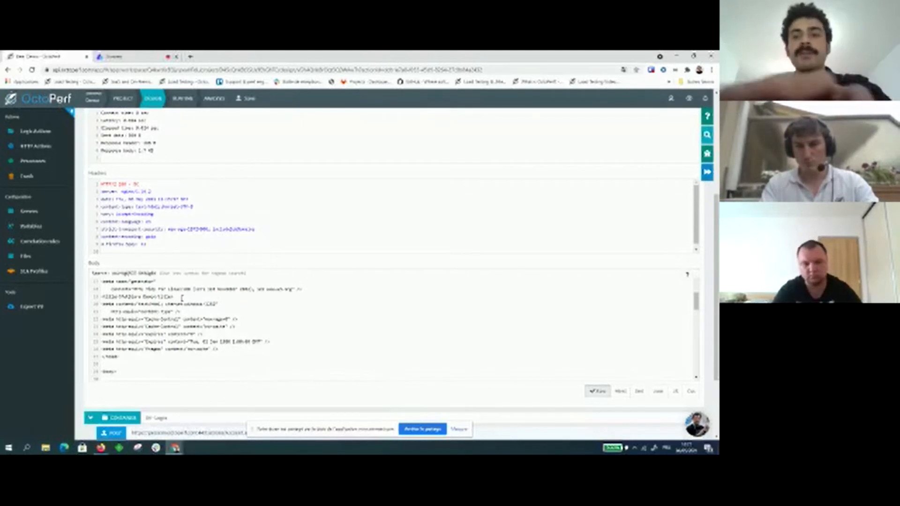
key("Return")
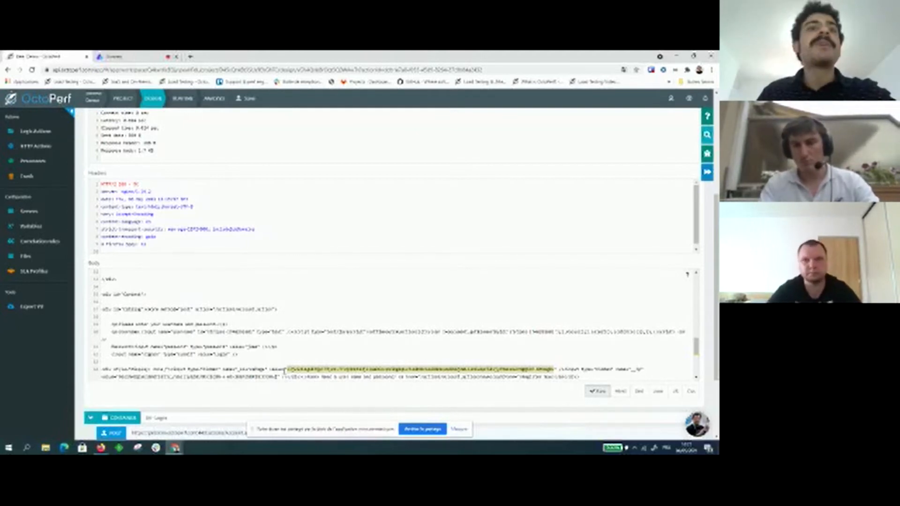
scroll(8, 379, "up", 2)
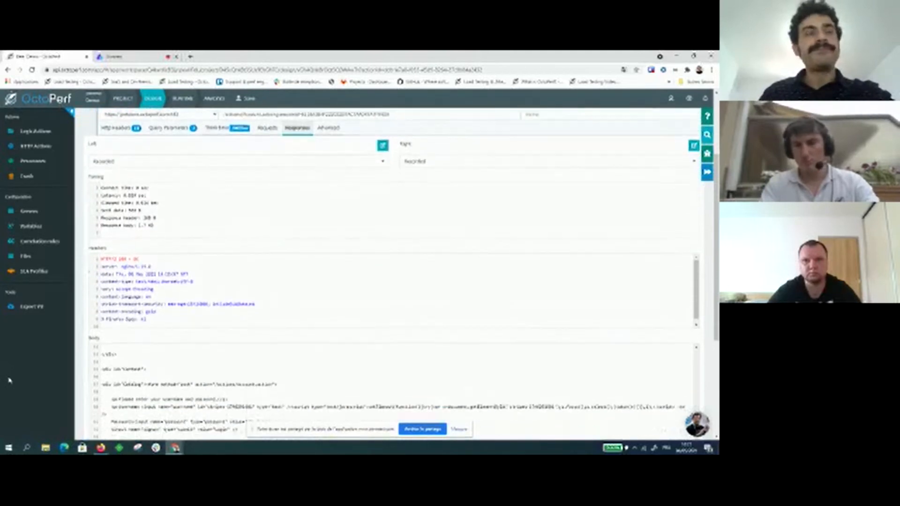
scroll(8, 380, "down", 1)
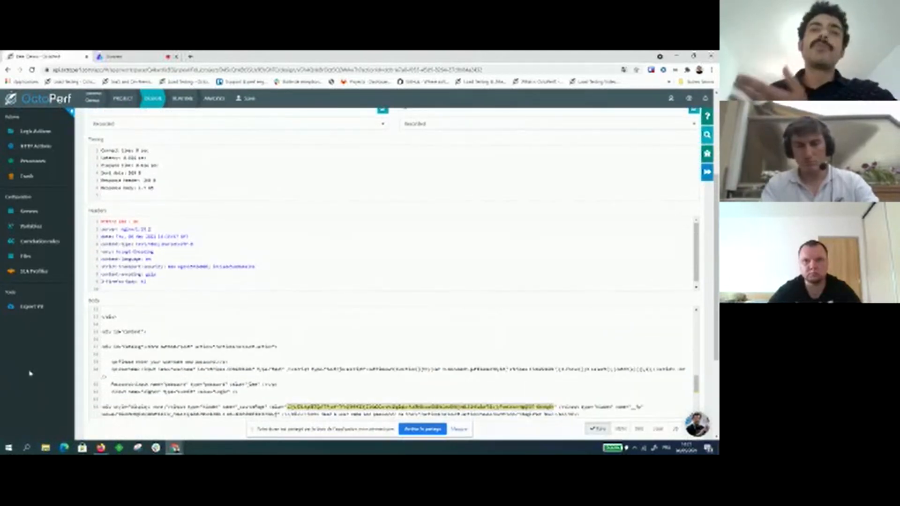
Review the logic actions, HTTP actions and processors available for the virtual user
left_click(13, 129)
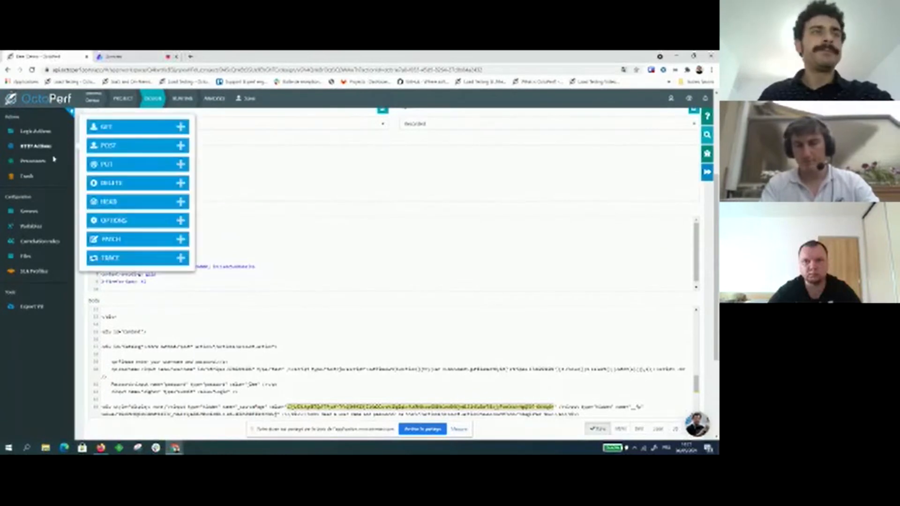
scroll(18, 146, "up", 1)
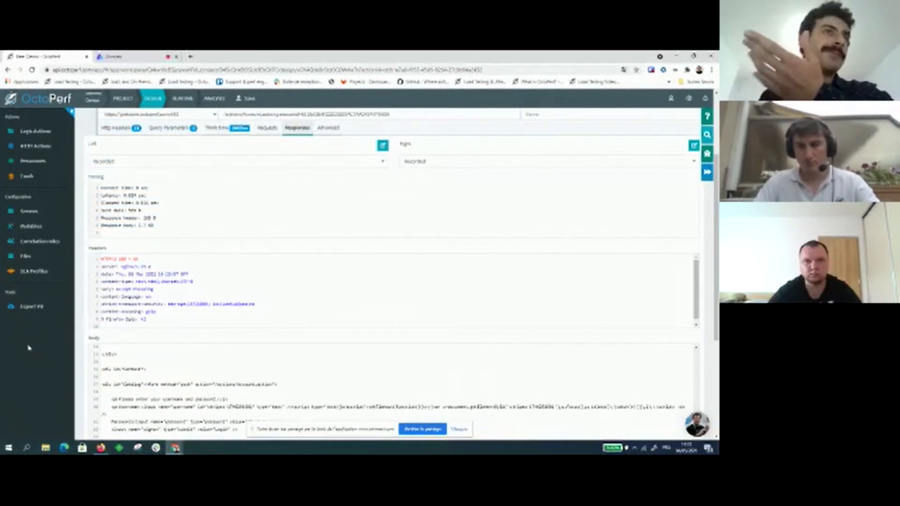
mouse_move(34, 134)
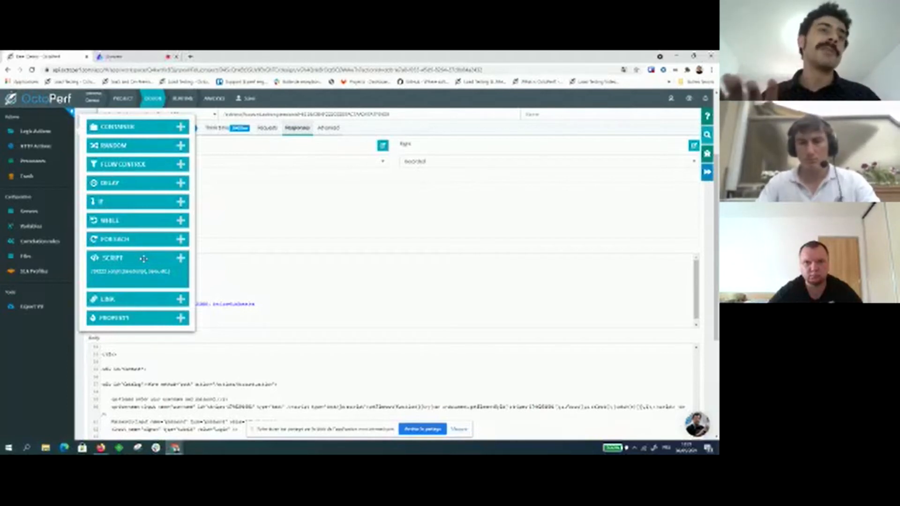
left_click(43, 147)
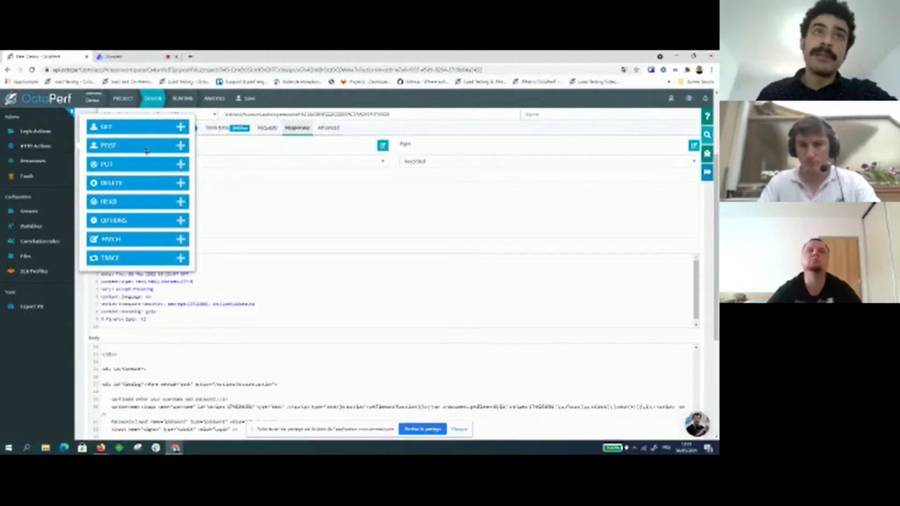
mouse_move(157, 145)
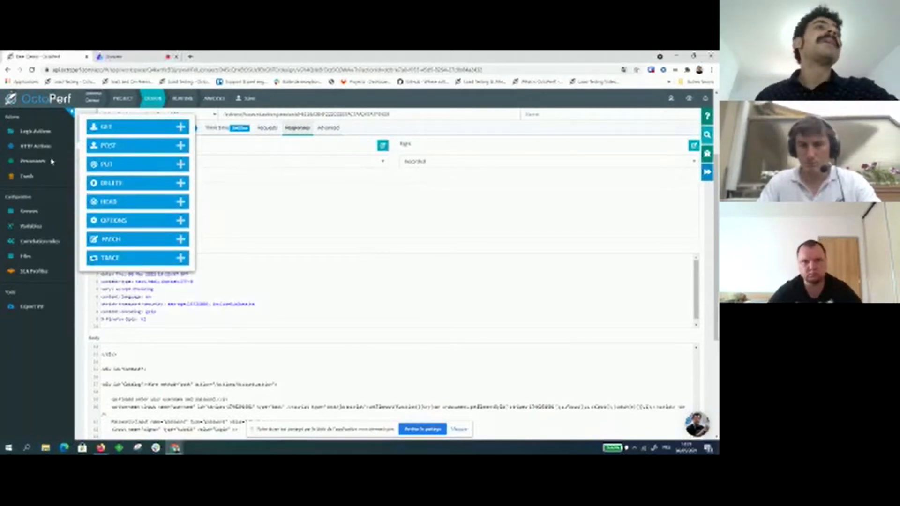
left_click(39, 163)
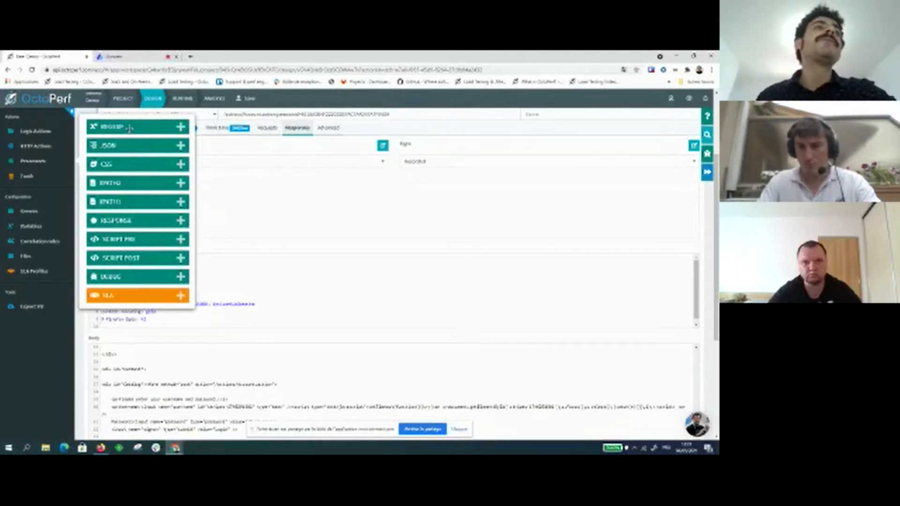
Add a RegExp extractor to the Access login page GET request and name its extracted variable _sourcePage
mouse_move(129, 128)
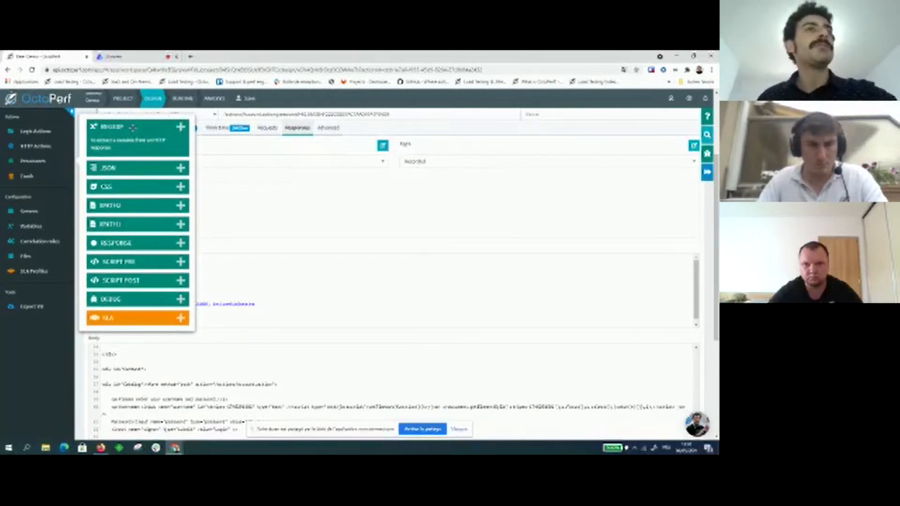
left_click(180, 130)
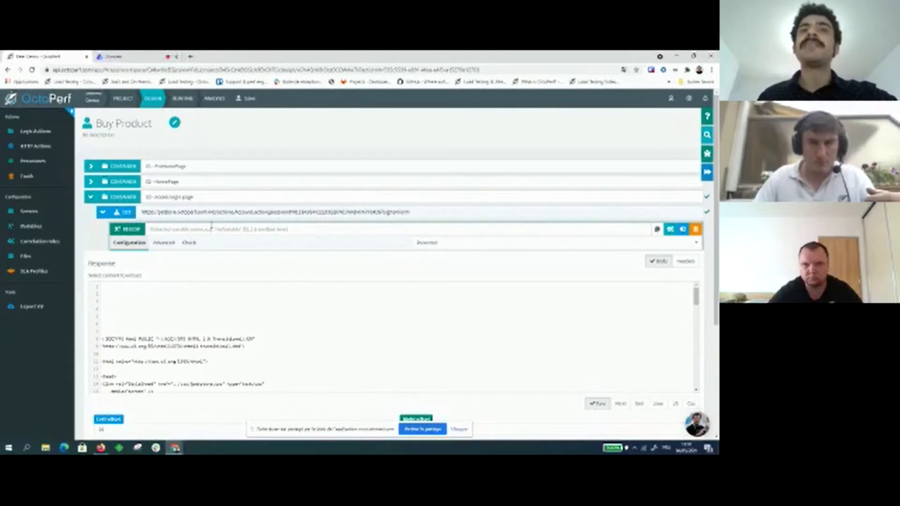
scroll(51, 336, "down", 1)
scroll(148, 310, "down", 3)
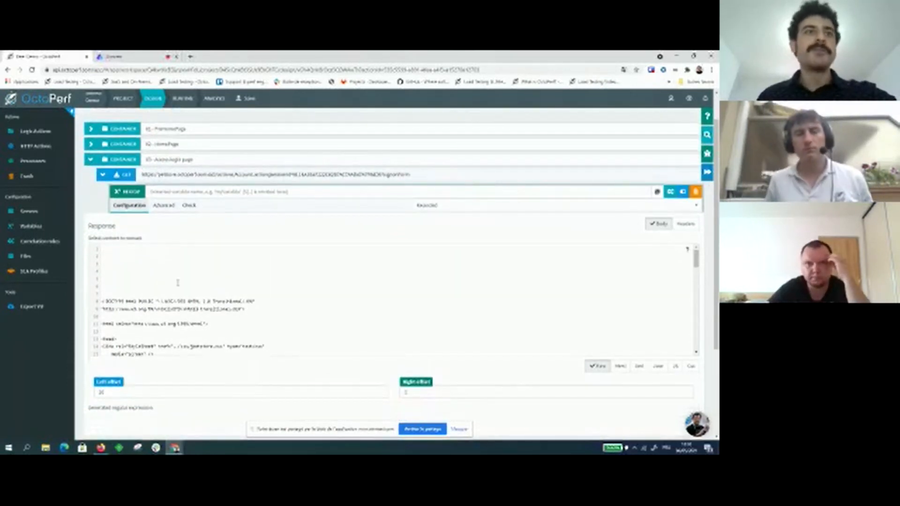
scroll(147, 311, "up", 2)
scroll(148, 311, "down", 2)
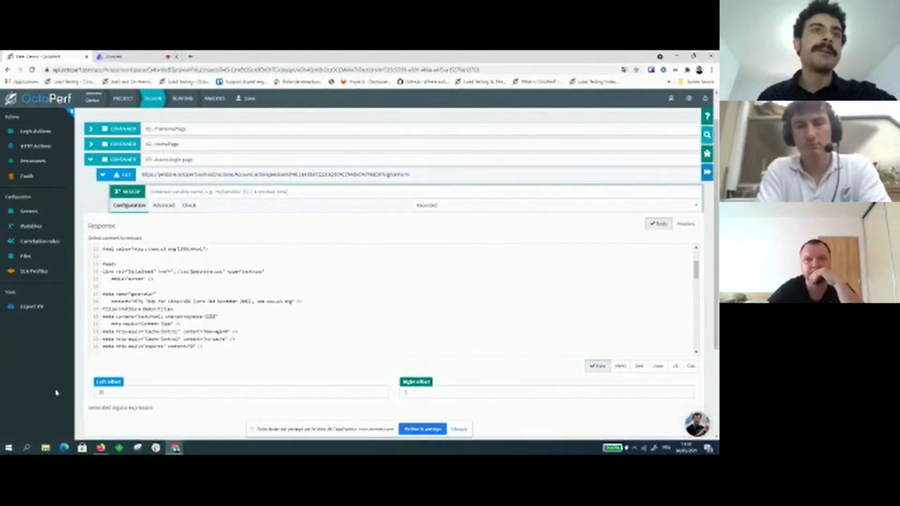
scroll(57, 392, "up", 1)
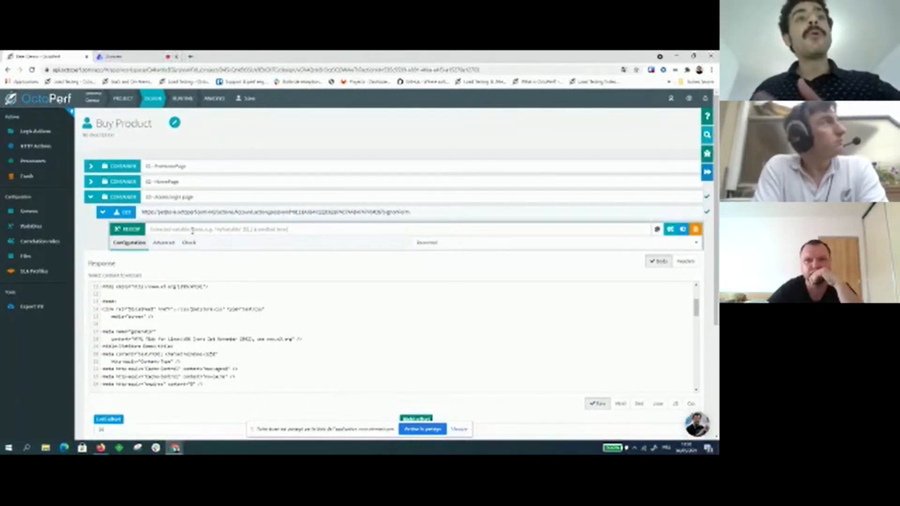
scroll(192, 231, "down", 3)
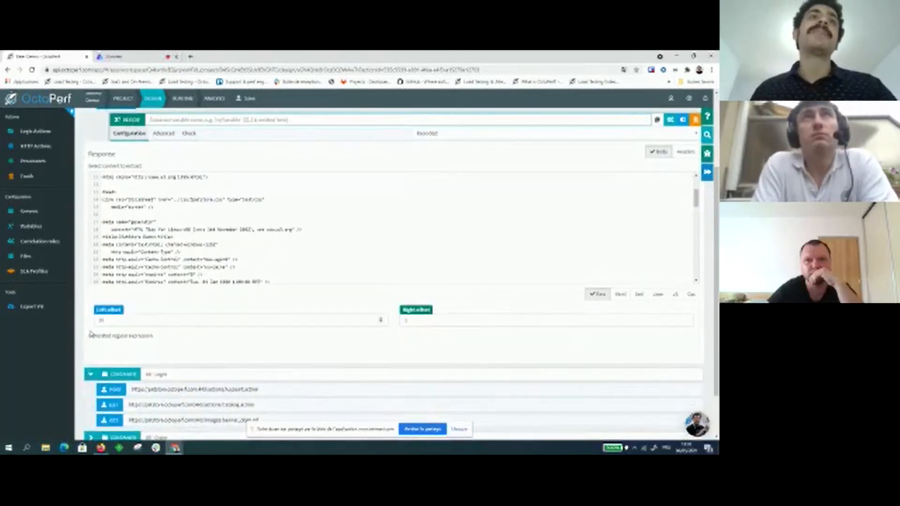
scroll(22, 372, "up", 1)
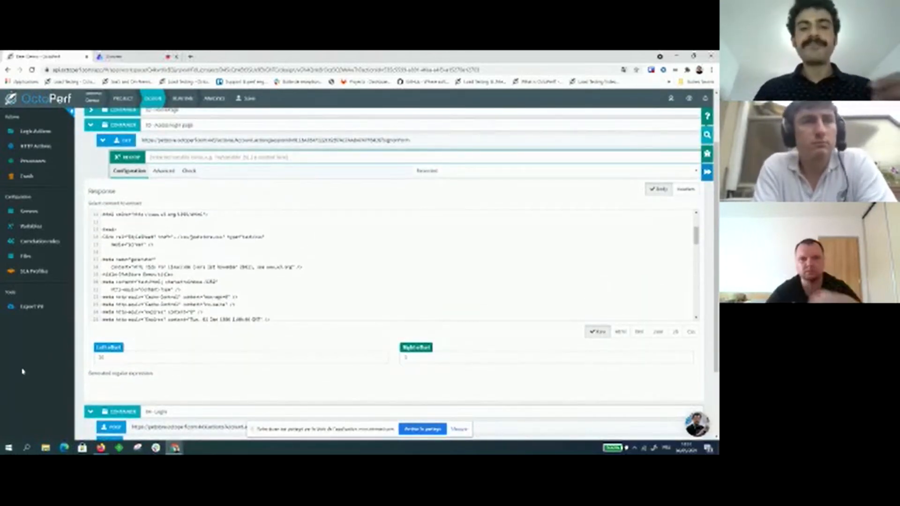
type("_sour")
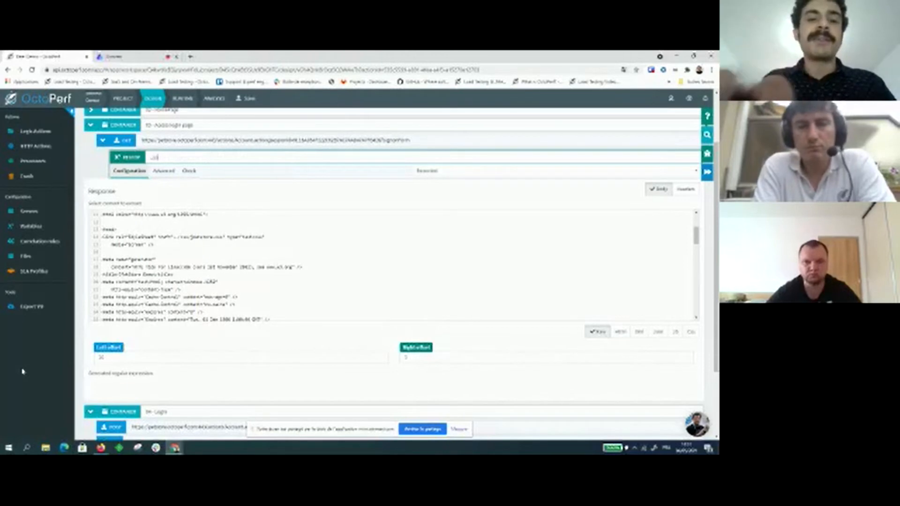
type("ce")
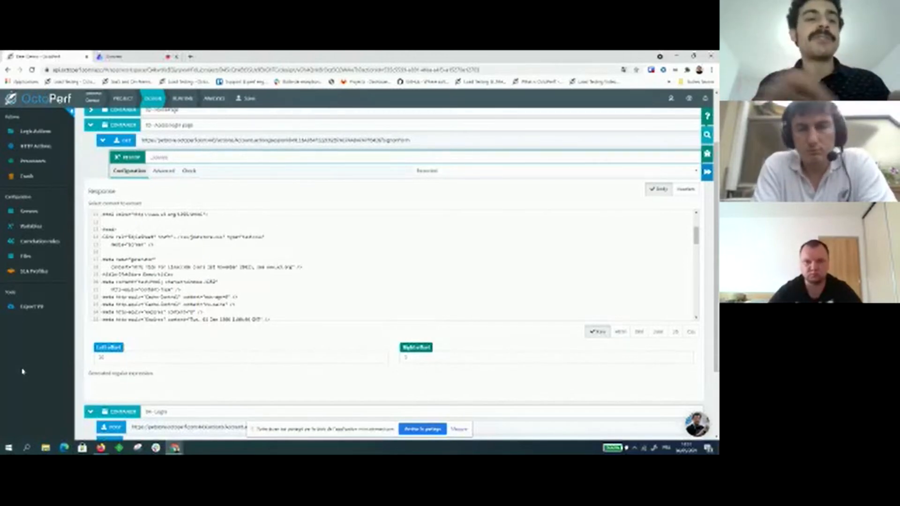
type("Page")
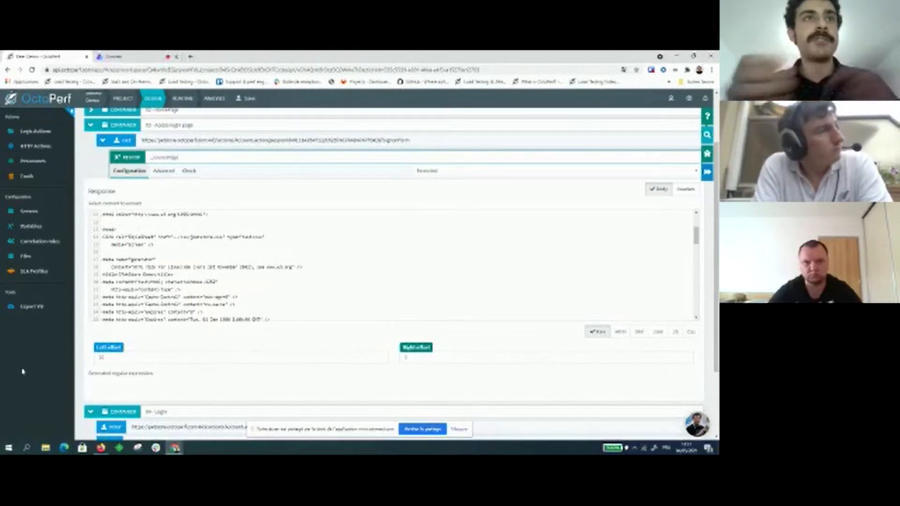
Find the copied _sourcePage value in the extractor's response body so it is selected as the content to extract
left_click(186, 268)
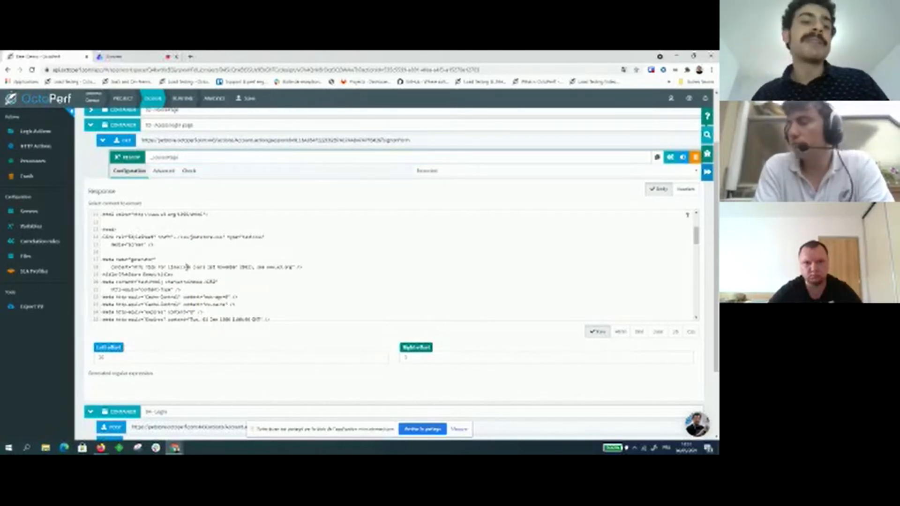
key("ctrl+f")
key("ctrl+v")
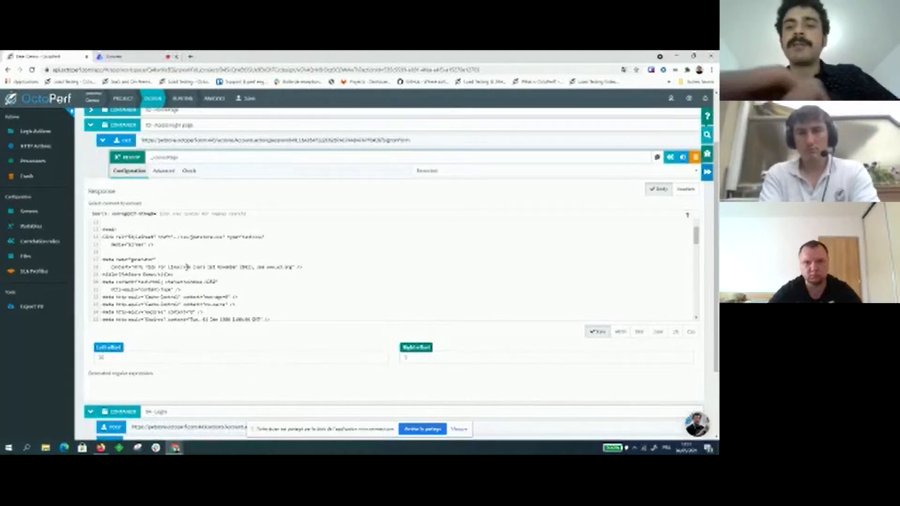
key("Return")
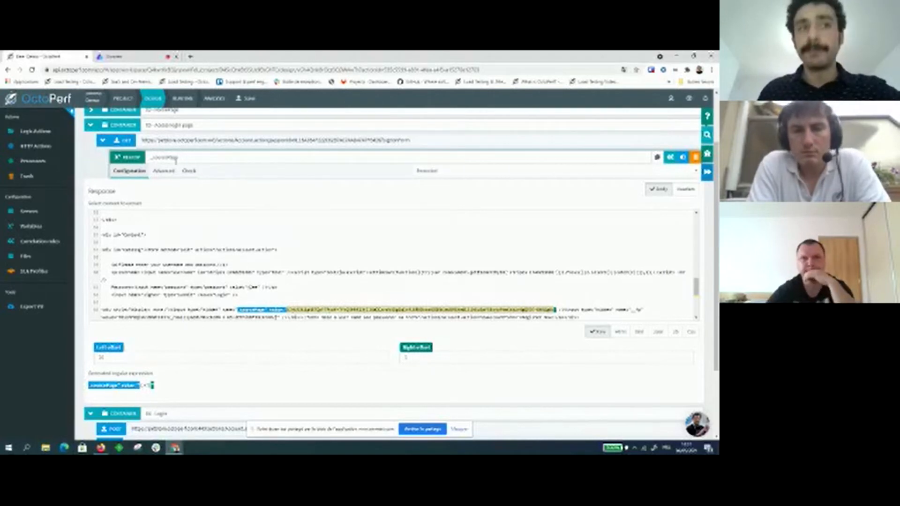
Increase the _sourcePage extractor's left offset so its regular expression starts at name="_sourcePage", and check the extracted variable
left_click(101, 357)
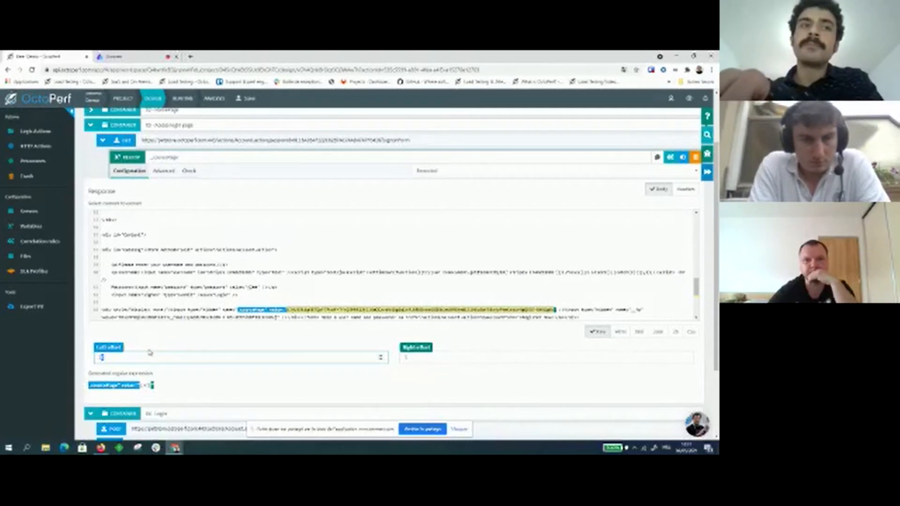
type("5")
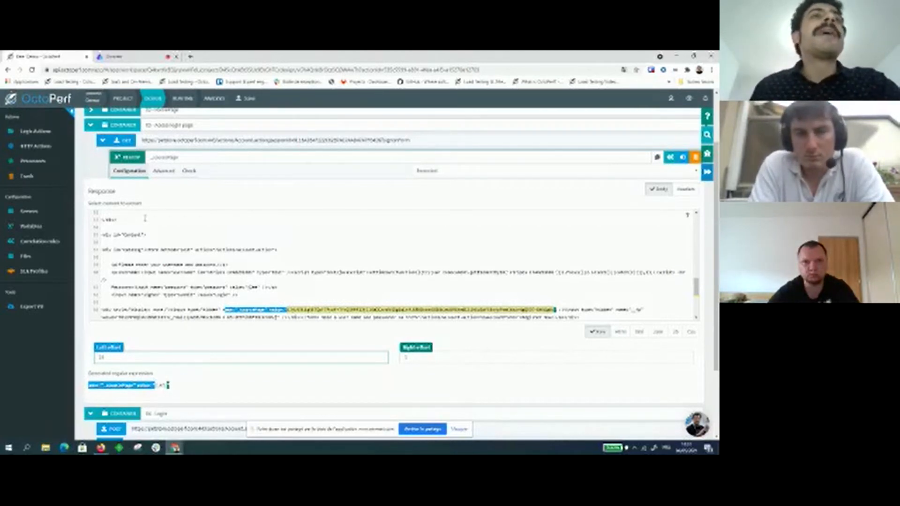
left_click(161, 172)
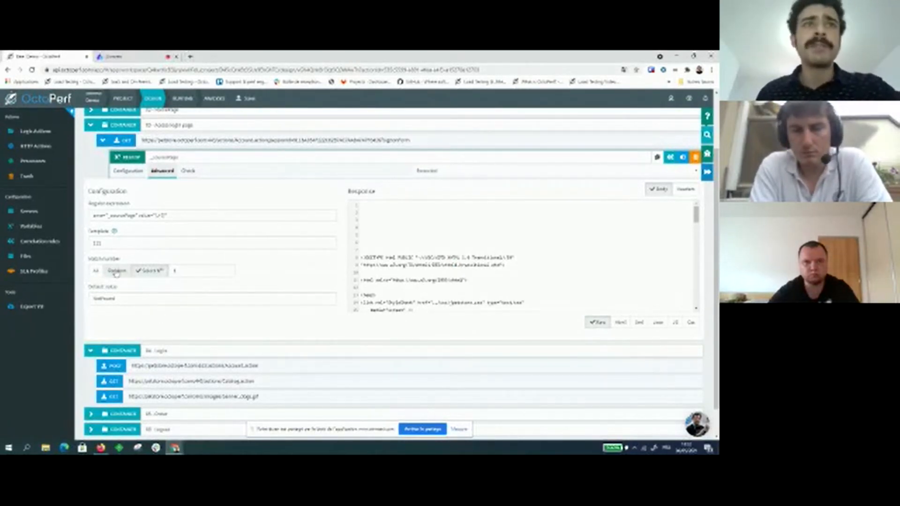
left_click(191, 172)
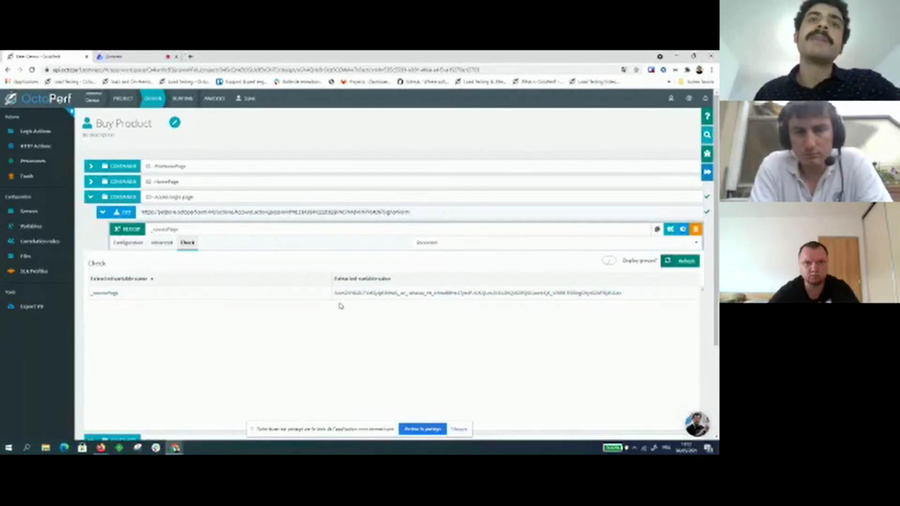
Compare the _sourcePage value with the variabilised username and password in the post data of the Login container's POST request
scroll(340, 306, "down", 2)
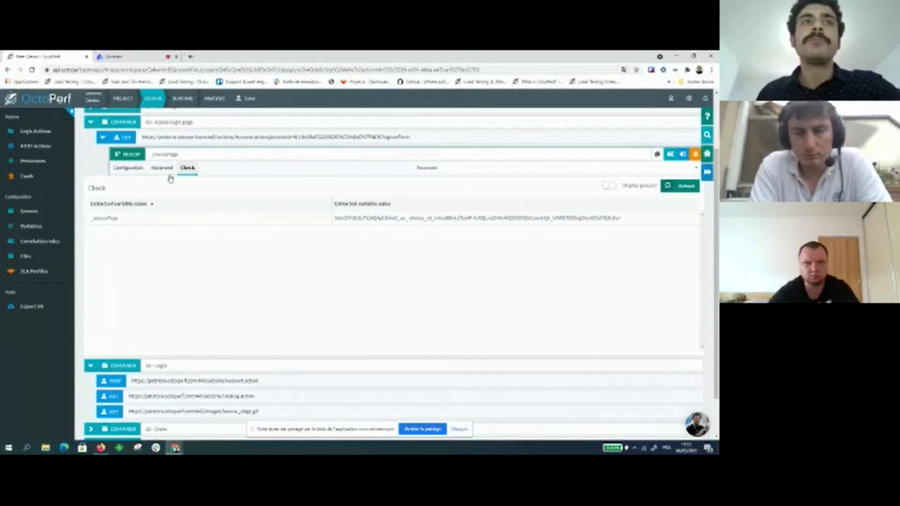
scroll(125, 226, "down", 1)
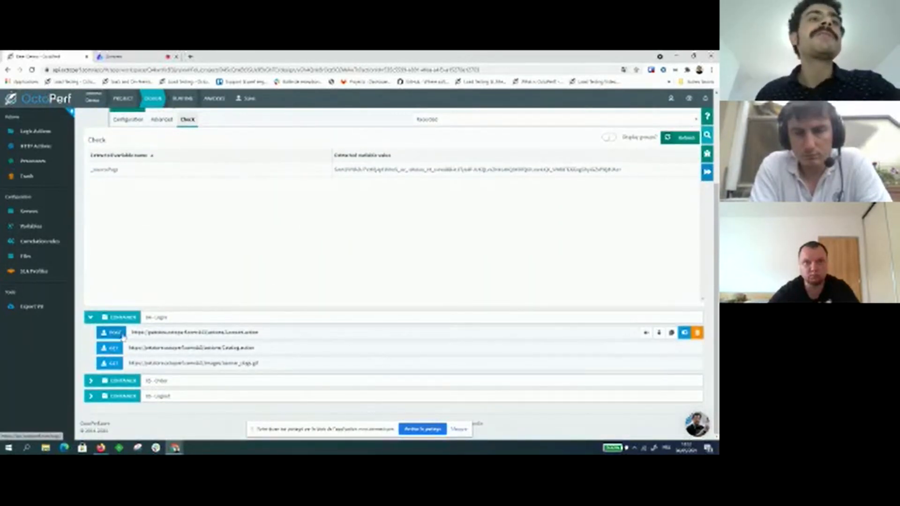
left_click(123, 333)
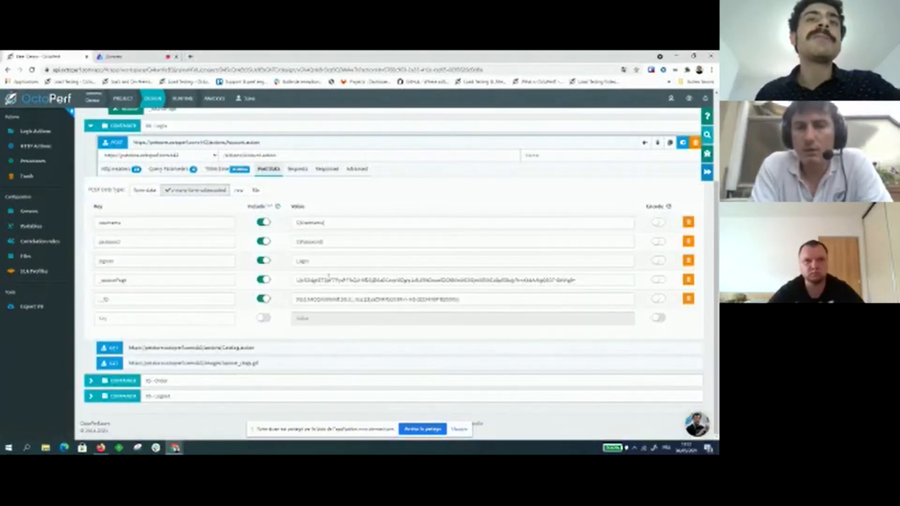
left_click_drag(299, 279, 433, 246)
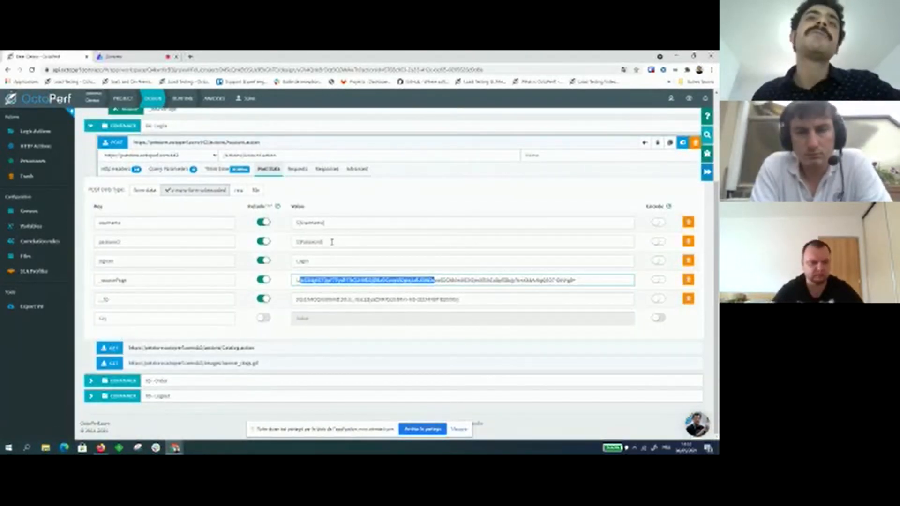
left_click_drag(332, 242, 298, 242)
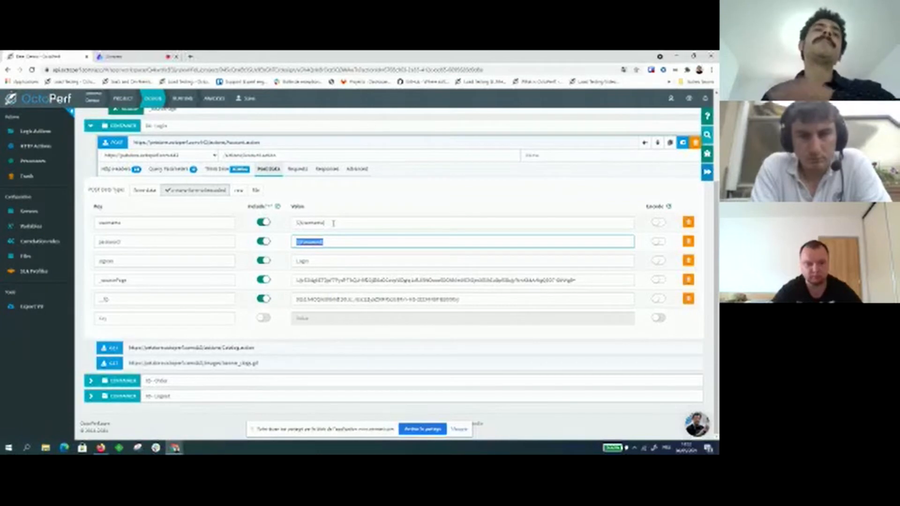
scroll(333, 224, "up", 2)
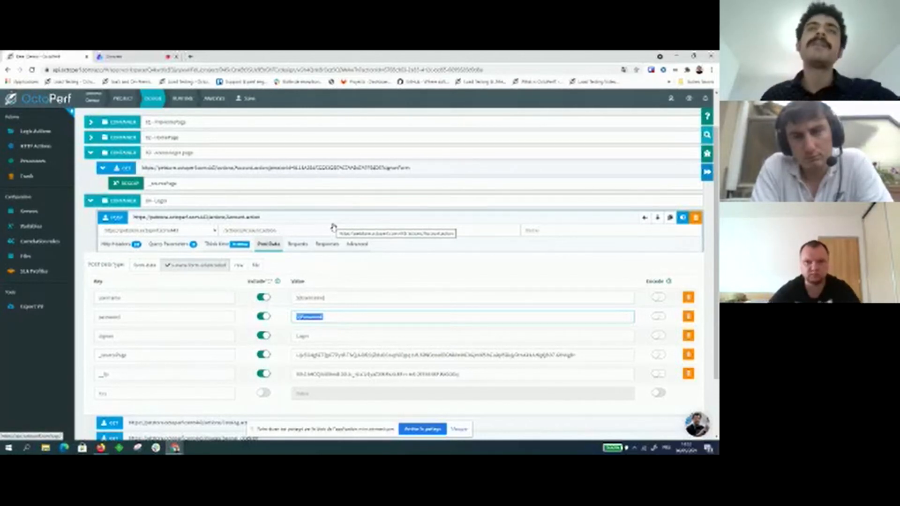
scroll(333, 227, "down", 2)
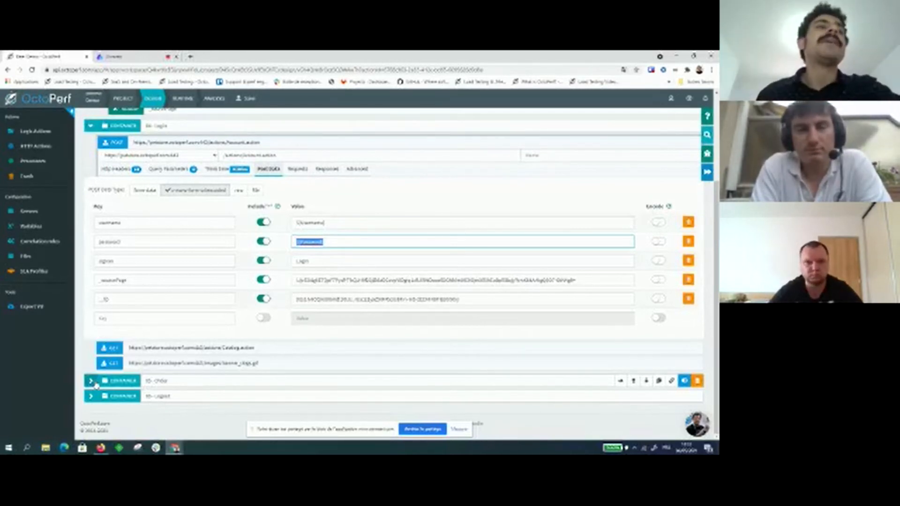
Expand the Order container, view the available processors and re-examine the recorded _sourcePage value in the Login POST request
left_click(92, 382)
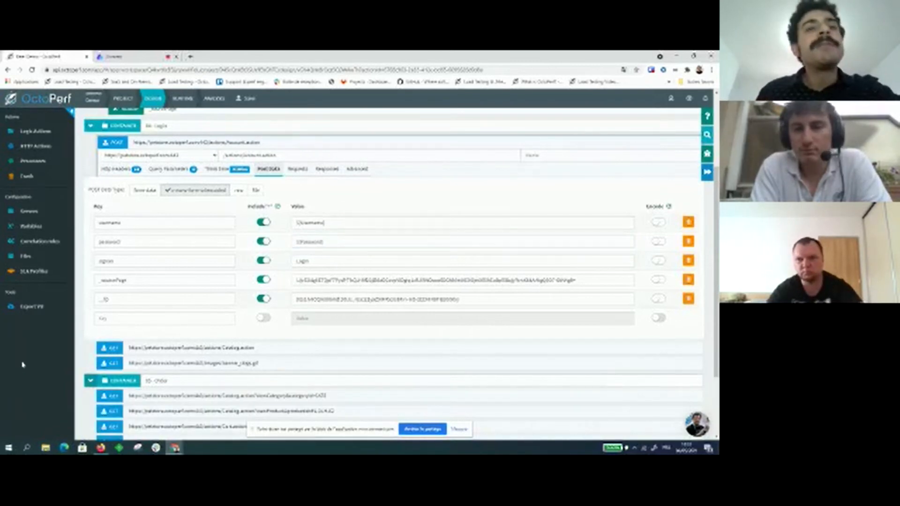
scroll(22, 365, "down", 2)
scroll(22, 364, "up", 3)
scroll(3, 343, "up", 1)
mouse_move(33, 161)
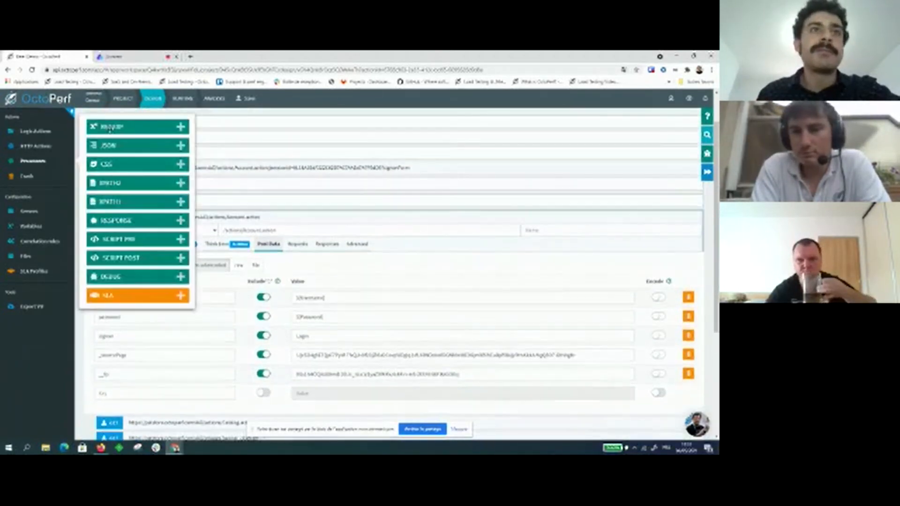
scroll(259, 289, "down", 1)
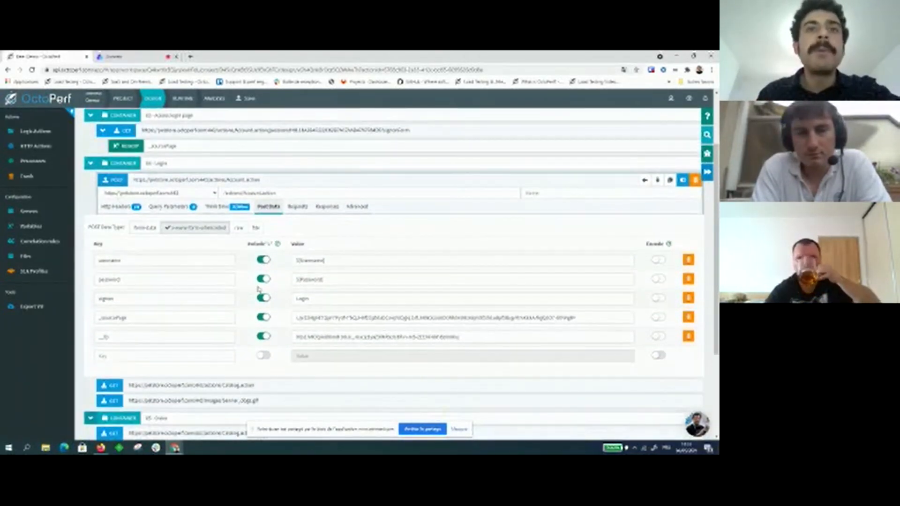
scroll(300, 290, "down", 1)
double_click(299, 280)
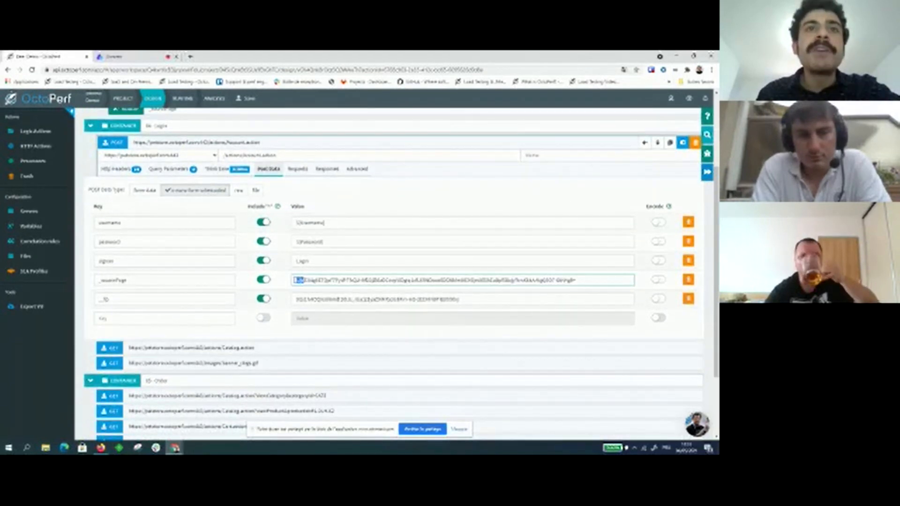
left_click(297, 279)
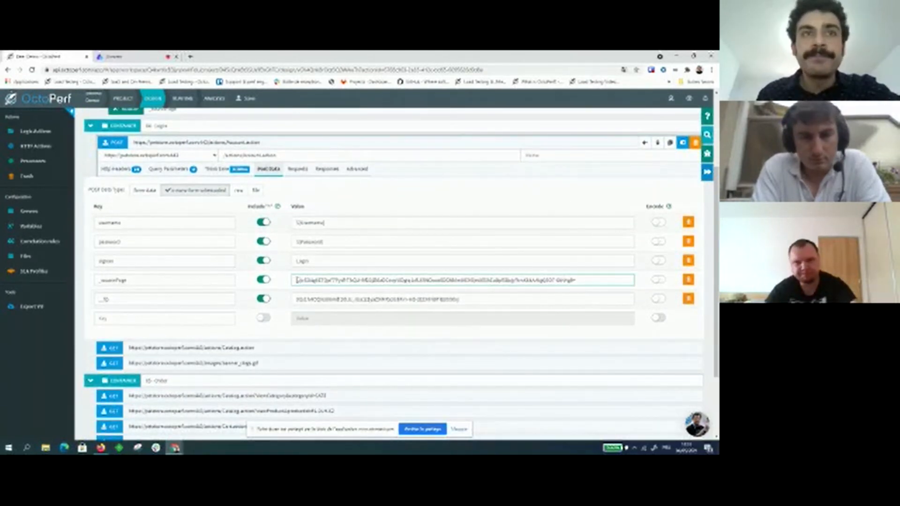
Examine the _sourcePage parameter in the post data of the Order container's POST request to Order.action
scroll(136, 351, "down", 3)
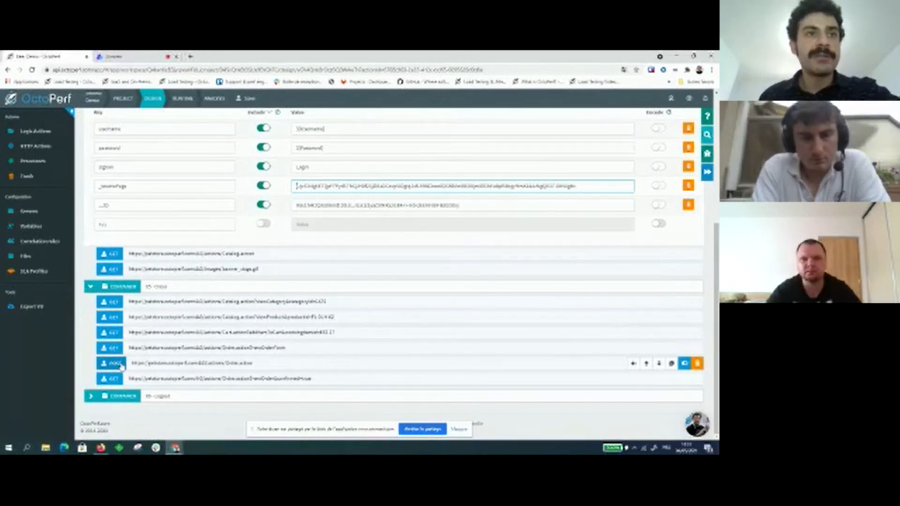
left_click(119, 364)
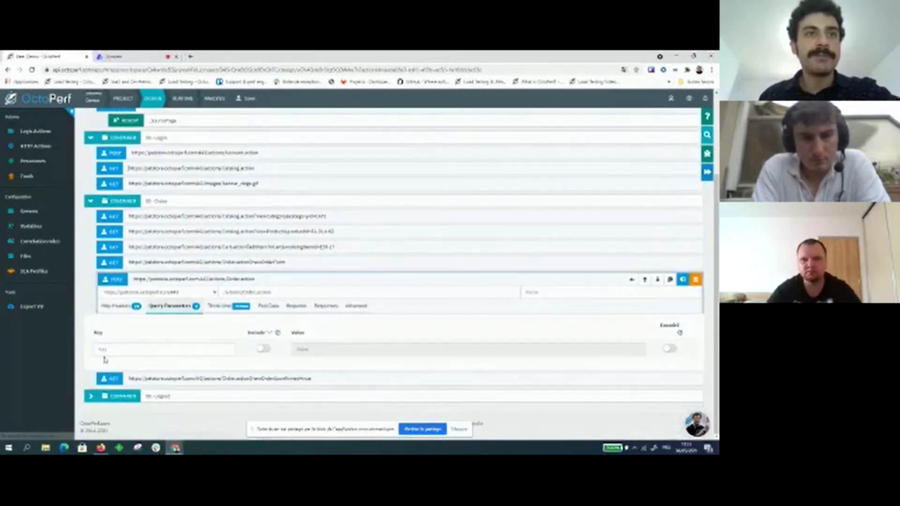
left_click(266, 306)
scroll(40, 320, "down", 5)
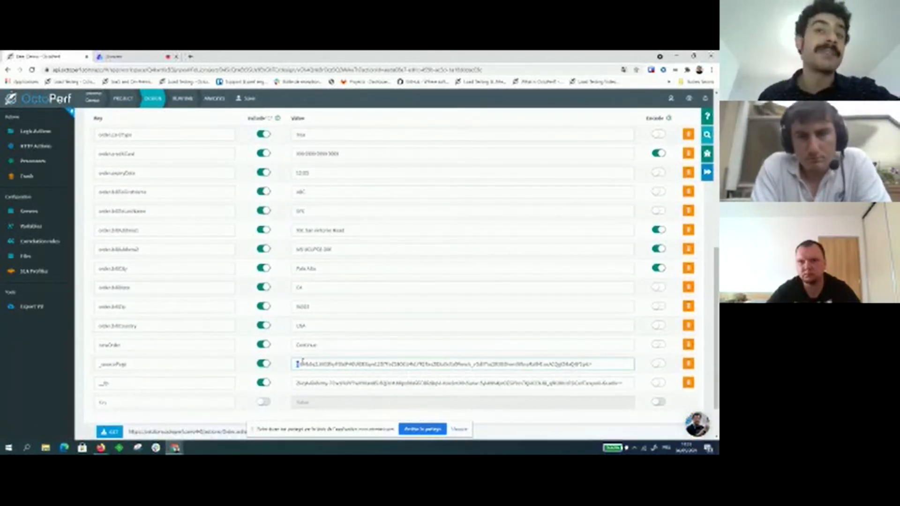
scroll(3, 381, "up", 5)
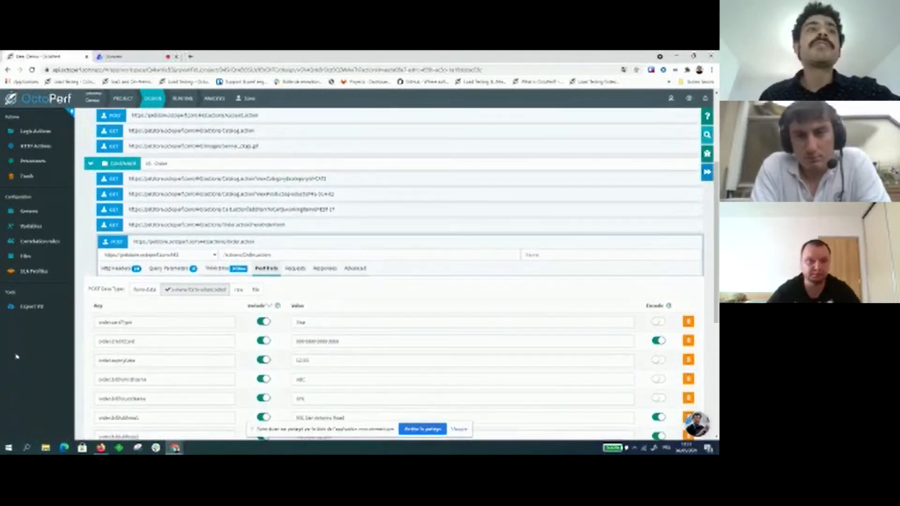
scroll(180, 232, "up", 1)
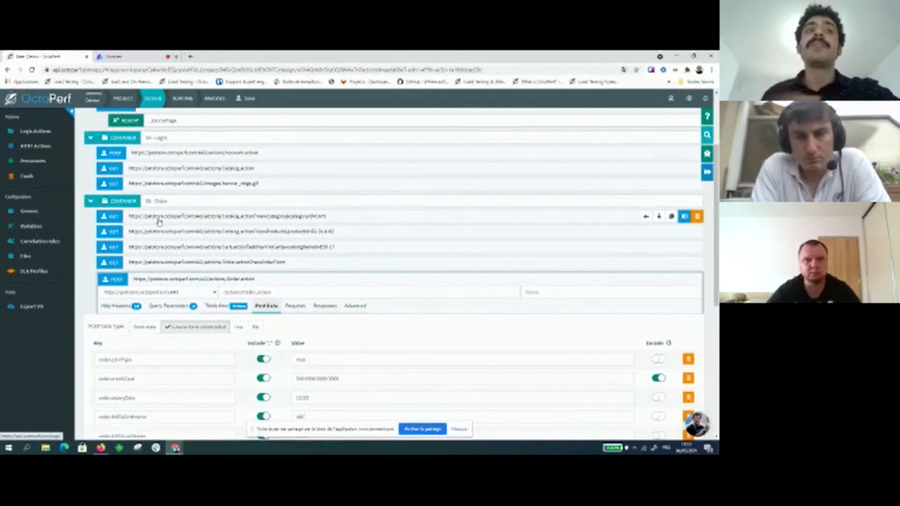
scroll(213, 253, "down", 5)
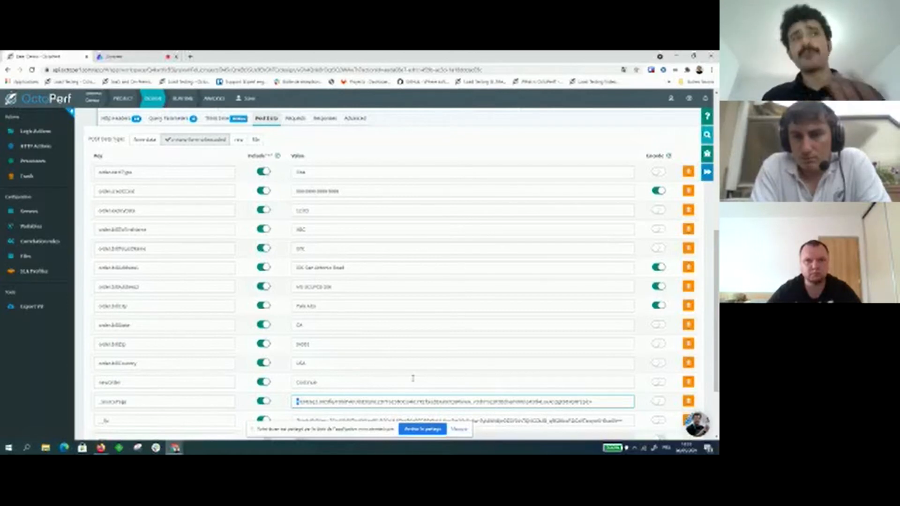
scroll(28, 363, "up", 8)
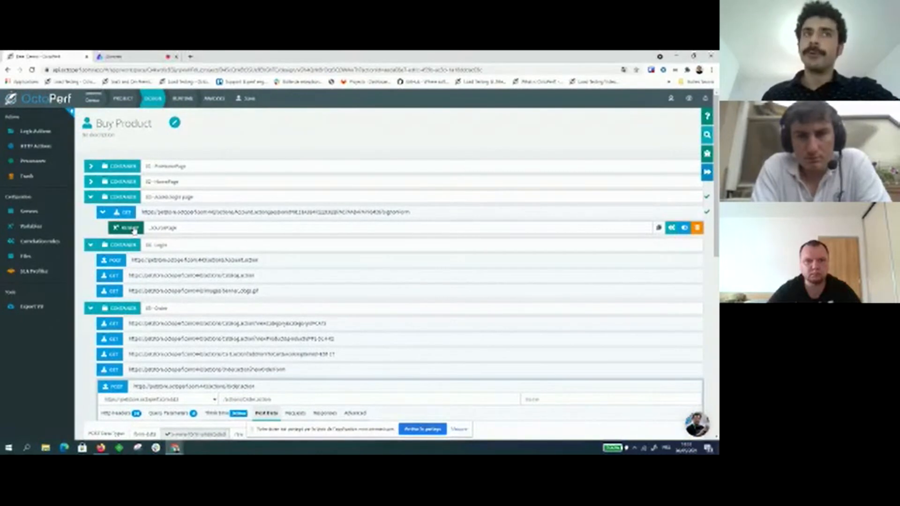
Convert the _sourcePage RegExp extractor into a correlation rule, accepting its removal from the script
left_click(134, 228)
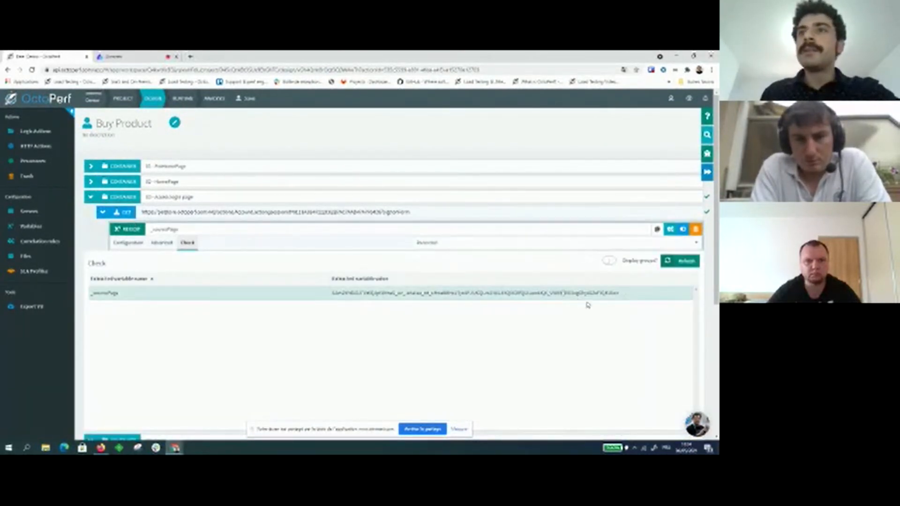
left_click(670, 230)
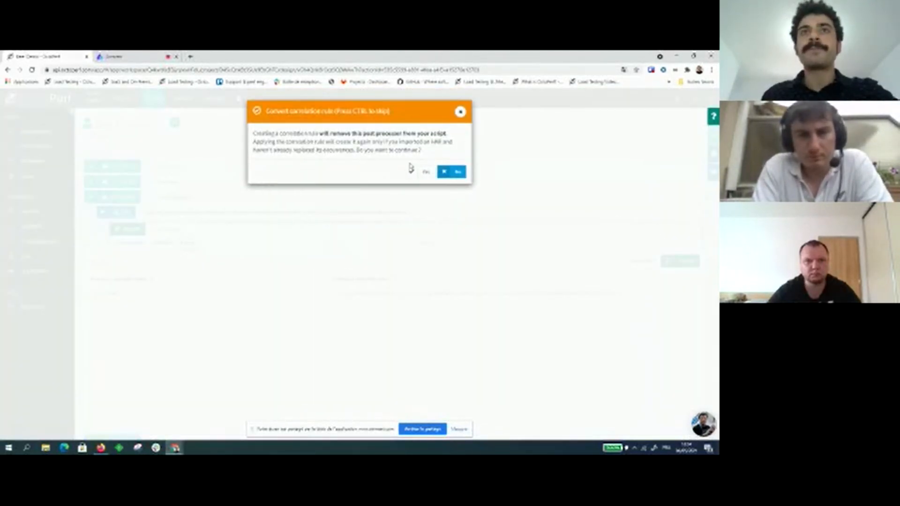
left_click(424, 172)
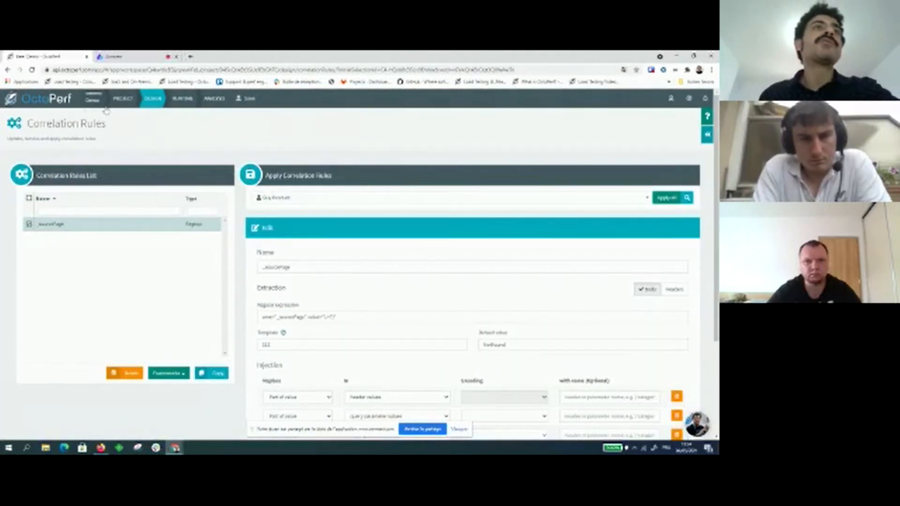
Review the _sourcePage rule's regular expression and injection settings, apply all rules to the Buy Product virtual user and return to its script
scroll(173, 275, "down", 2)
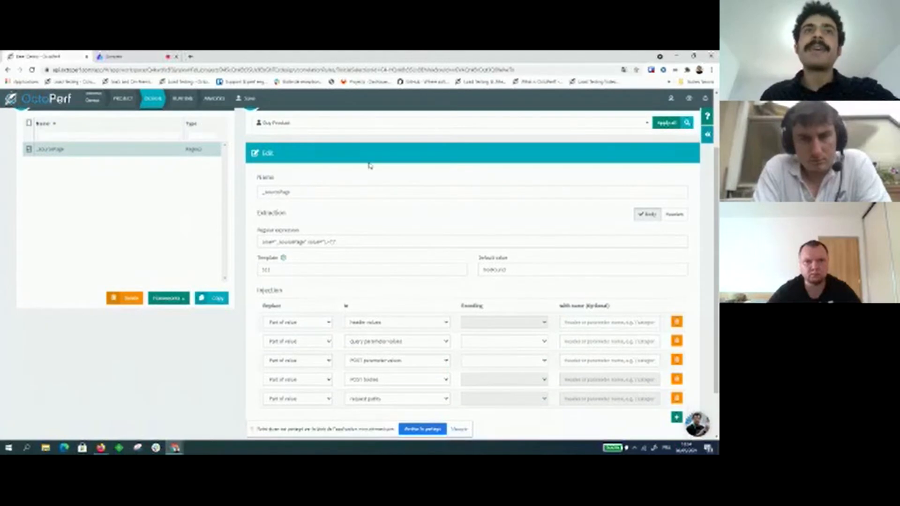
scroll(328, 196, "up", 1)
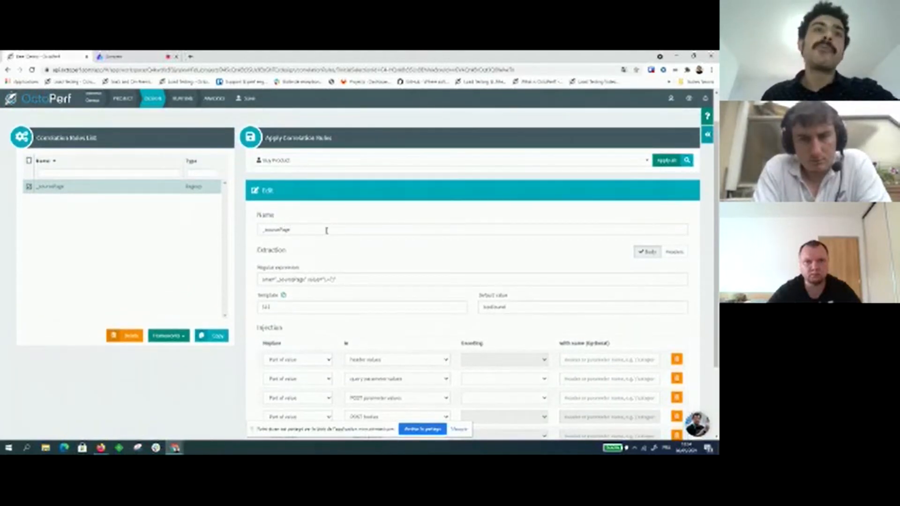
left_click_drag(354, 279, 299, 278)
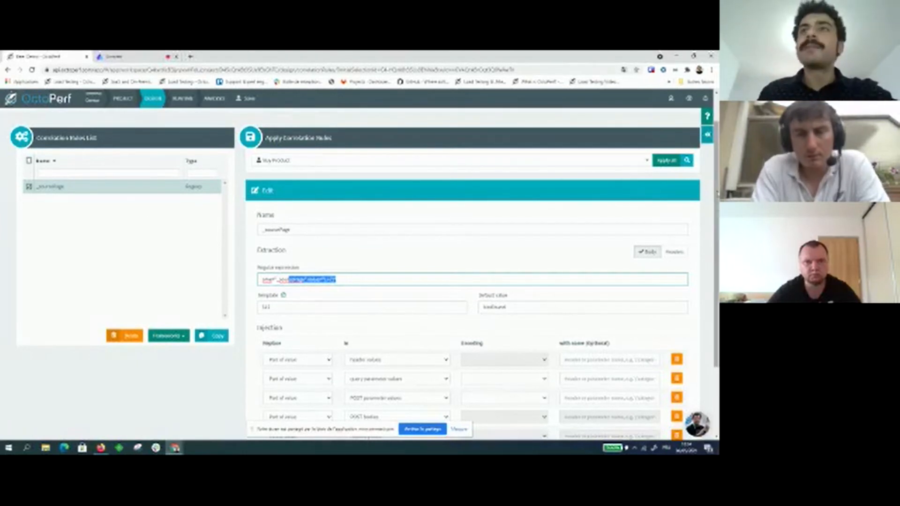
left_click(662, 162)
scroll(545, 232, "down", 3)
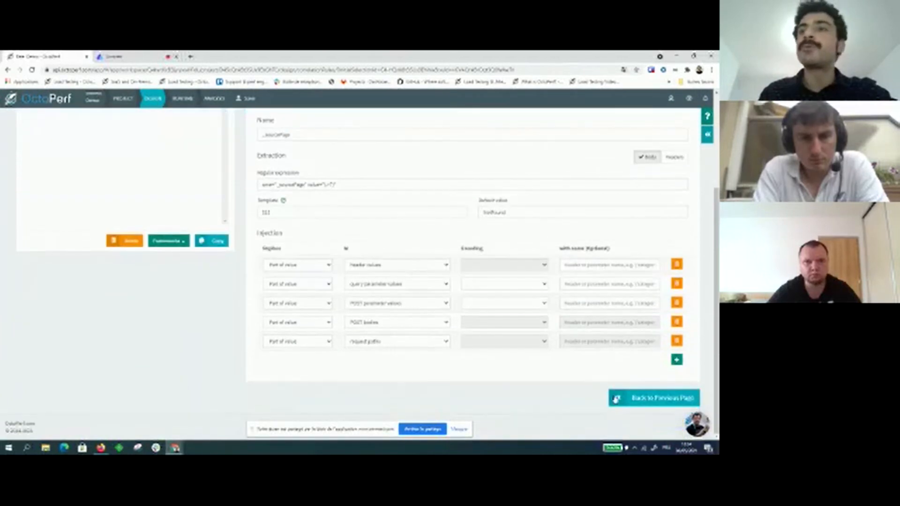
left_click(622, 400)
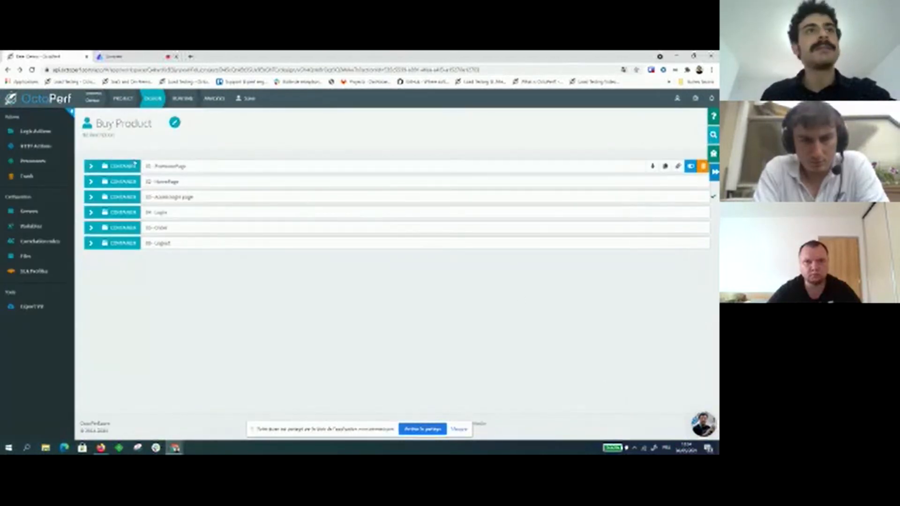
Check the _sourcePage value in the post data of the Login container's POST request
left_click(105, 214)
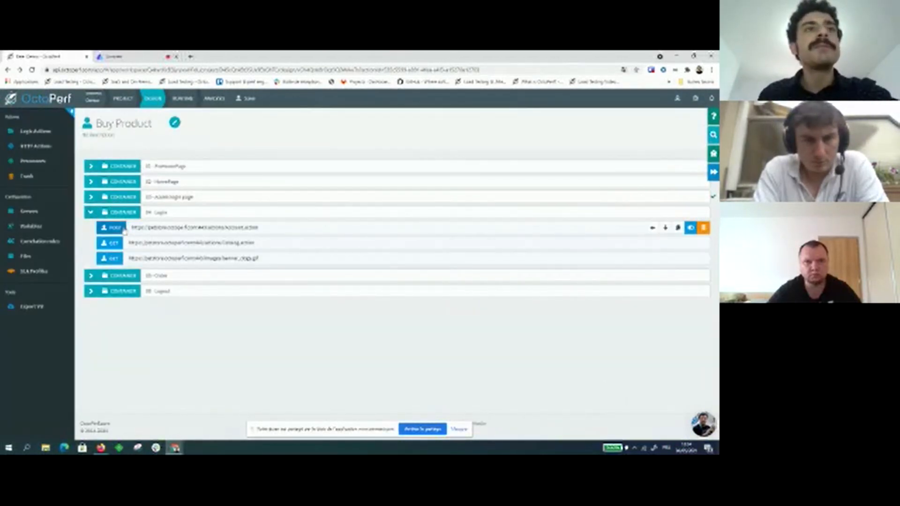
left_click(188, 228)
left_click(272, 256)
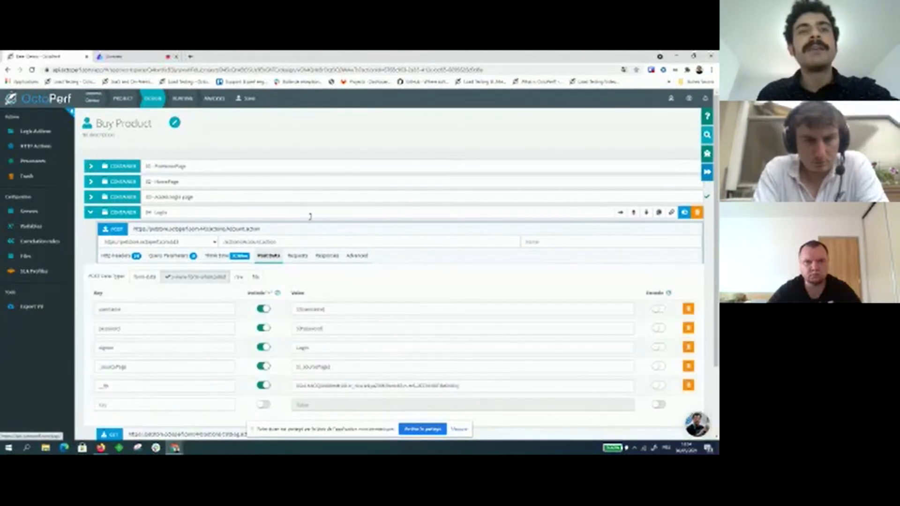
scroll(323, 258, "down", 2)
left_click(336, 294)
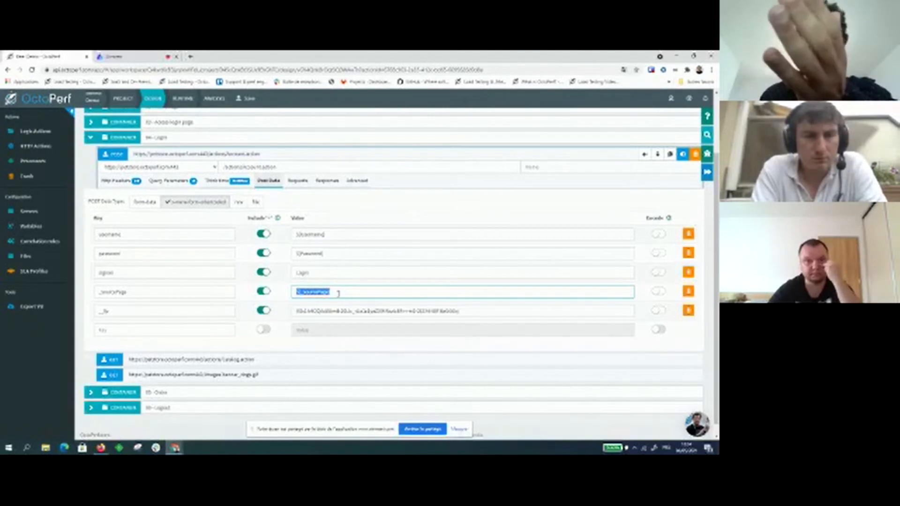
left_click(338, 293)
scroll(281, 328, "down", 1)
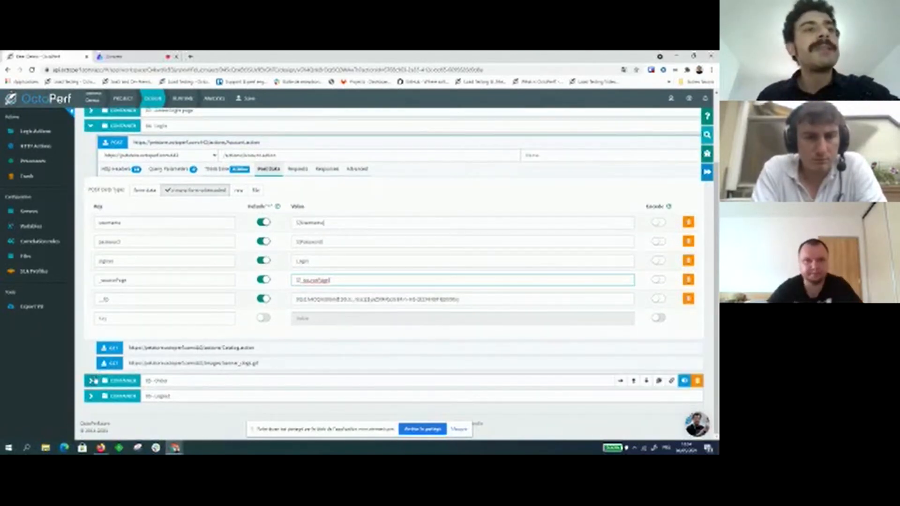
Expand the Order container and its newOrderForm GET request to inspect the _sourcePage RegExp extractor placed beneath it
left_click(92, 380)
scroll(37, 362, "down", 2)
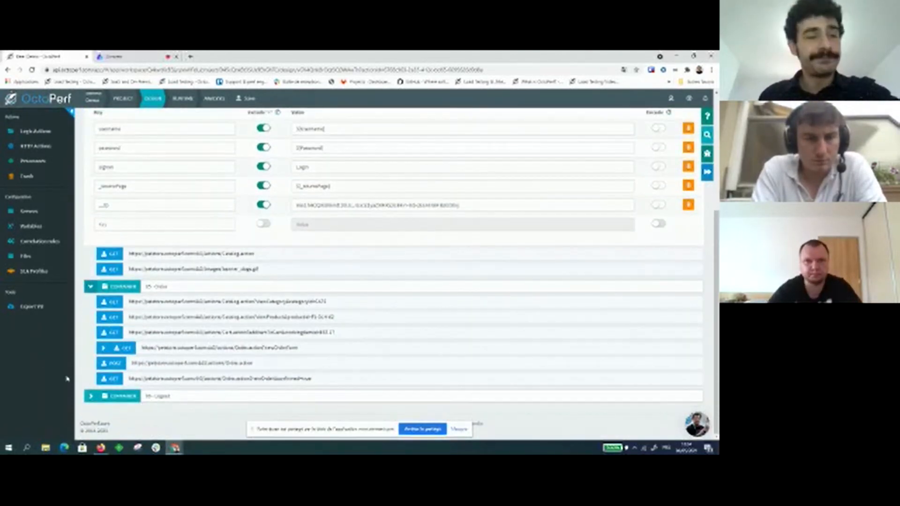
left_click(103, 347)
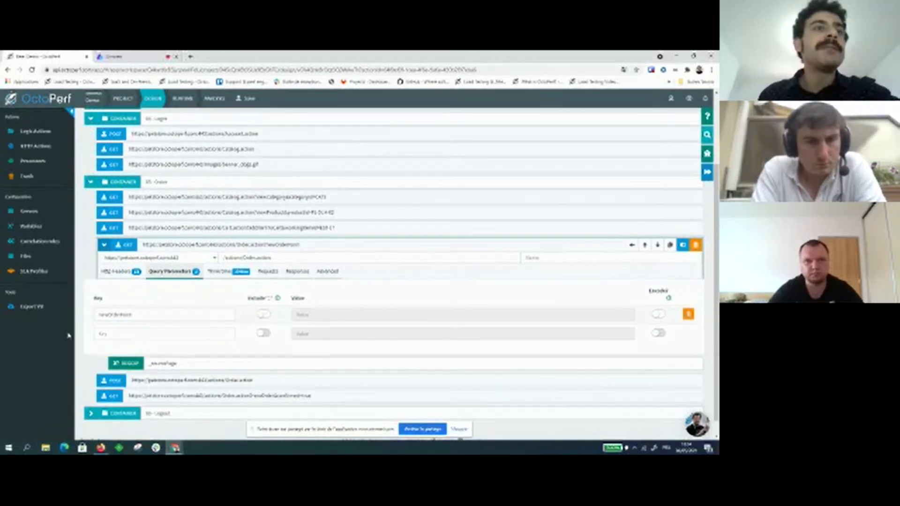
scroll(68, 336, "down", 1)
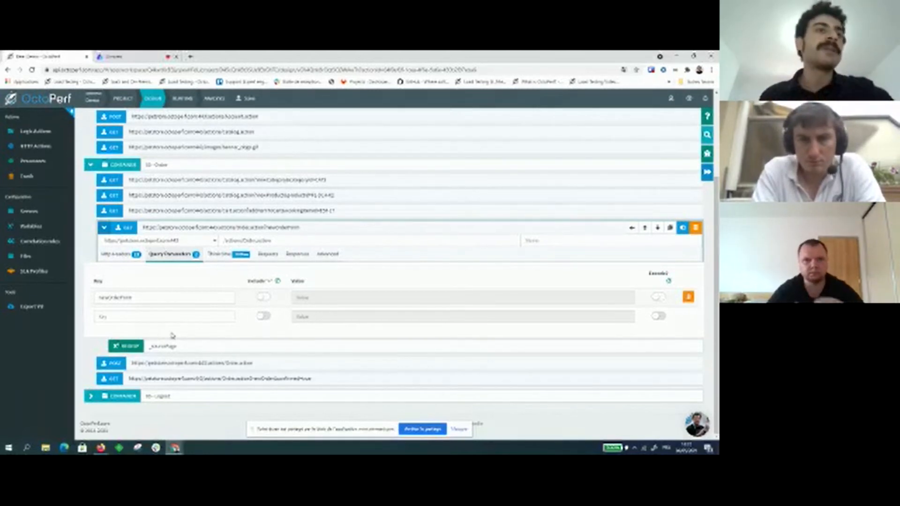
Check the _sourcePage value in the post data of the Order.action POST request, then collapse the Order container's expanded requests
left_click(105, 363)
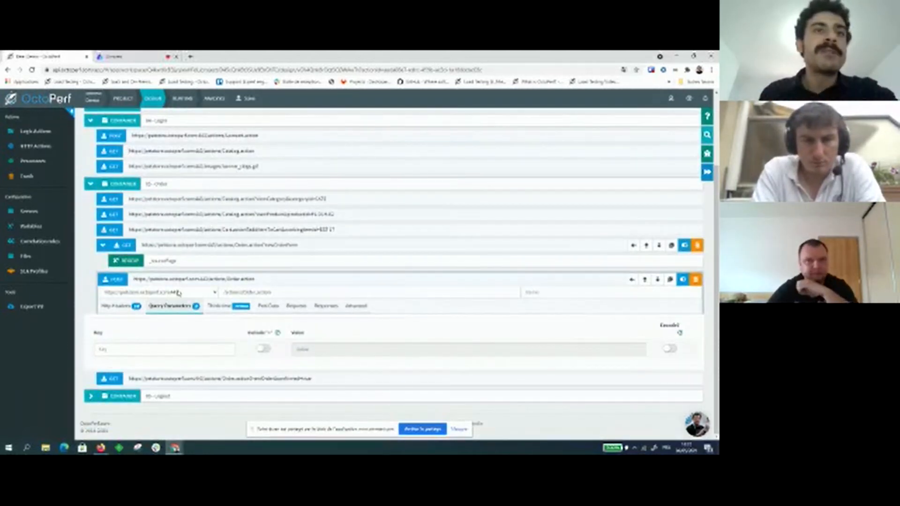
scroll(191, 303, "down", 5)
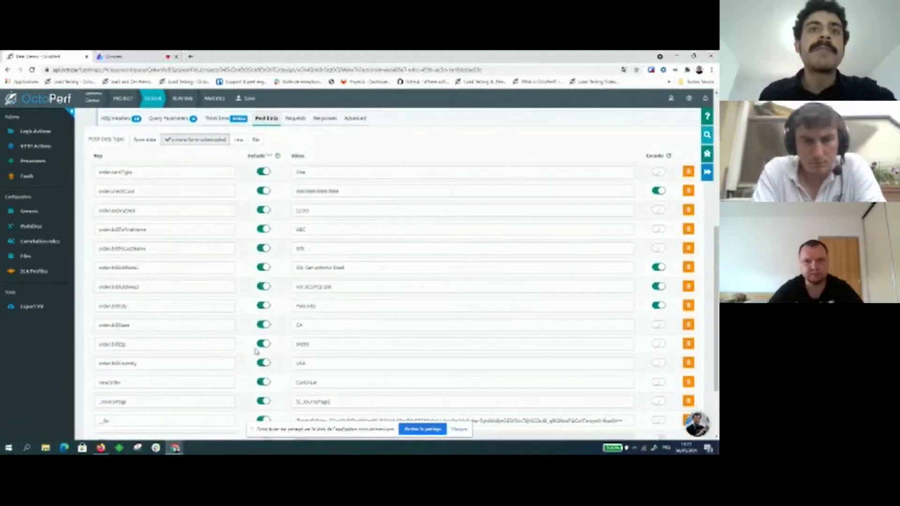
scroll(330, 375, "down", 1)
left_click_drag(332, 364, 300, 365)
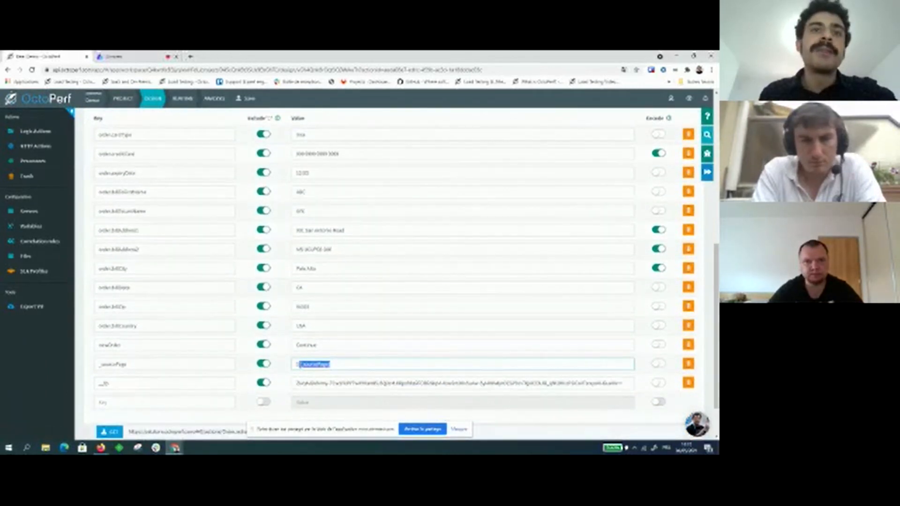
left_click(318, 365)
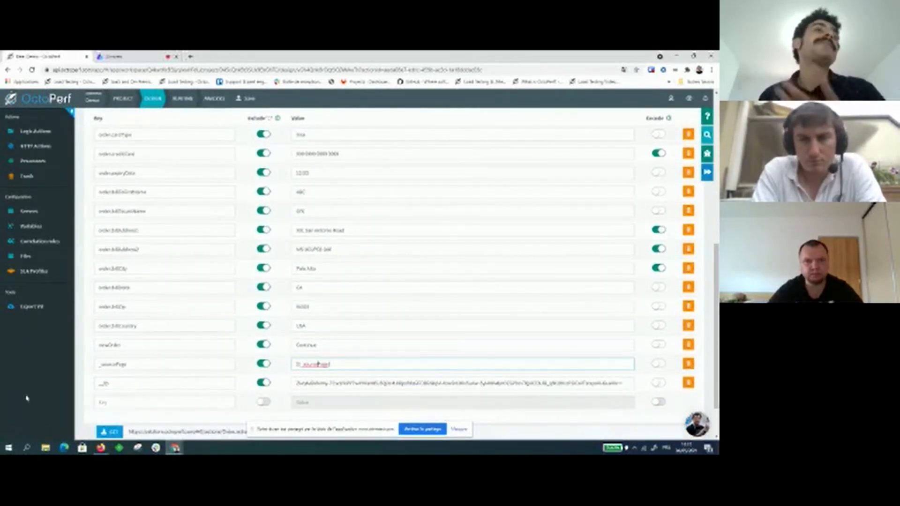
scroll(318, 365, "up", 6)
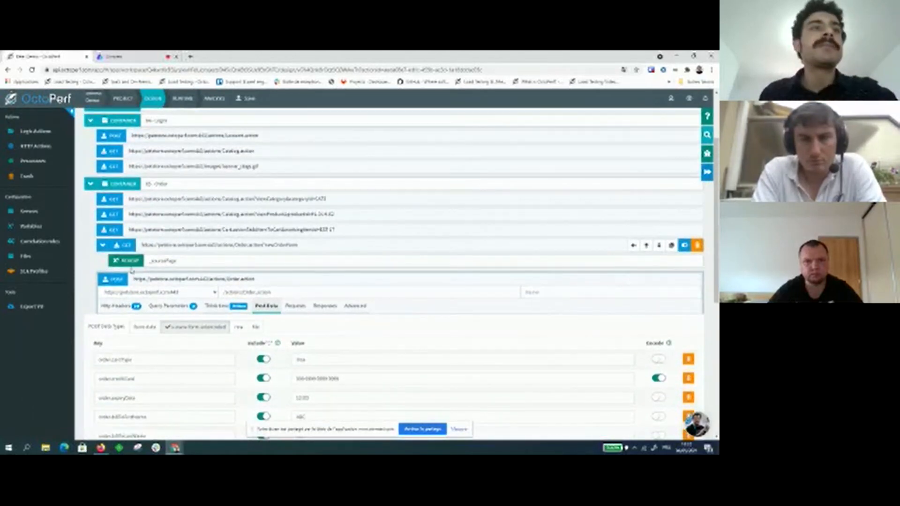
left_click(102, 244)
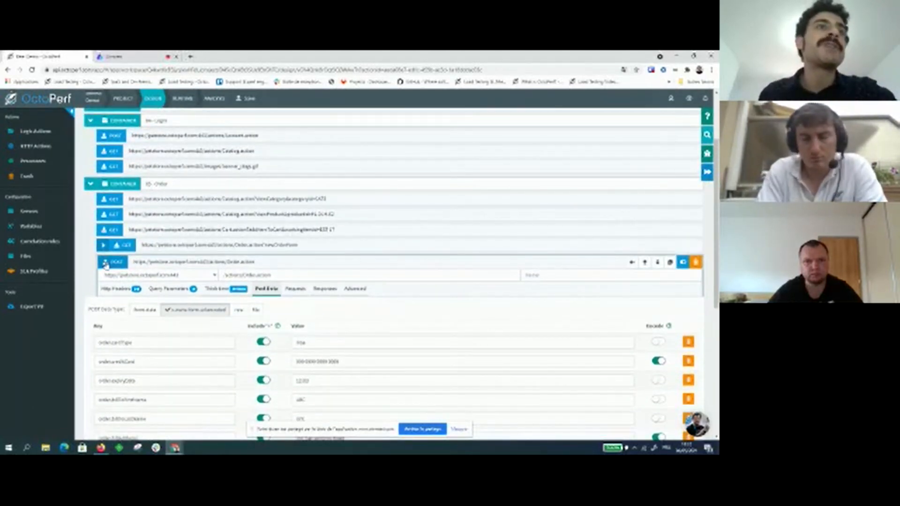
left_click(107, 263)
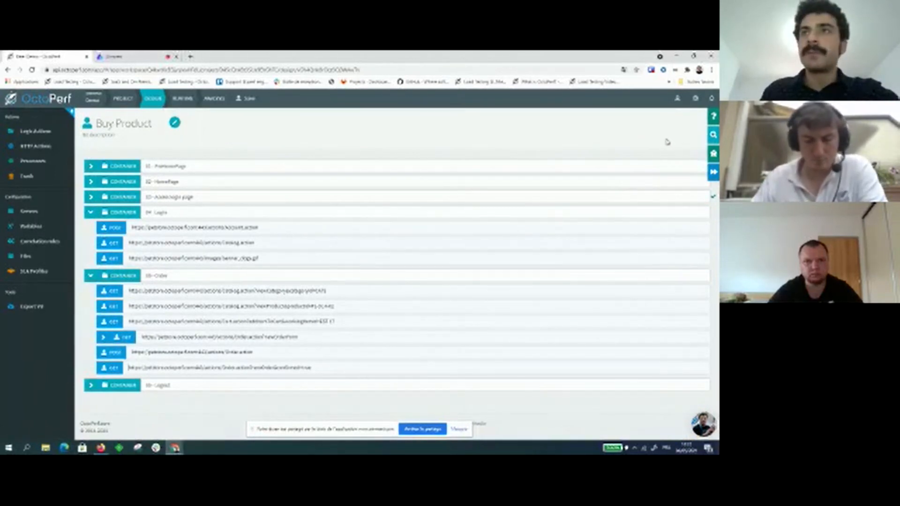
Open the validation settings for the Buy Product virtual user and display the available regions
left_click(713, 155)
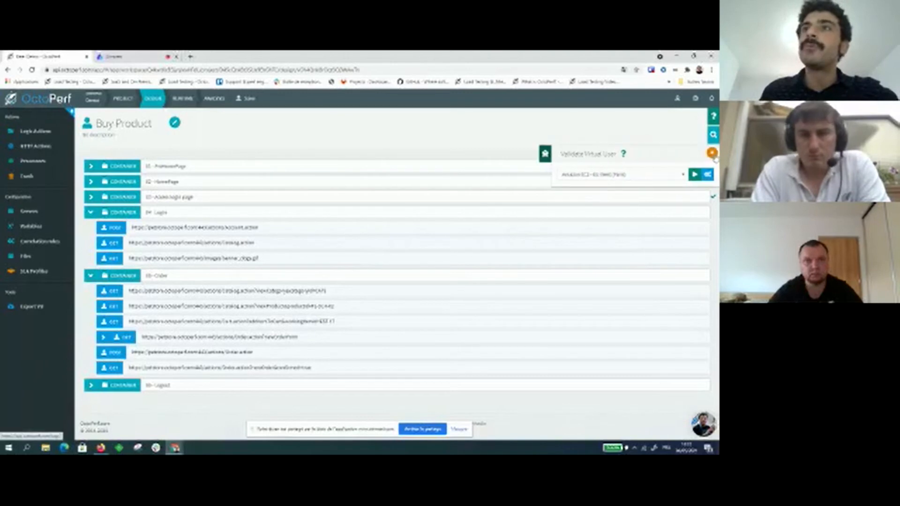
left_click(602, 175)
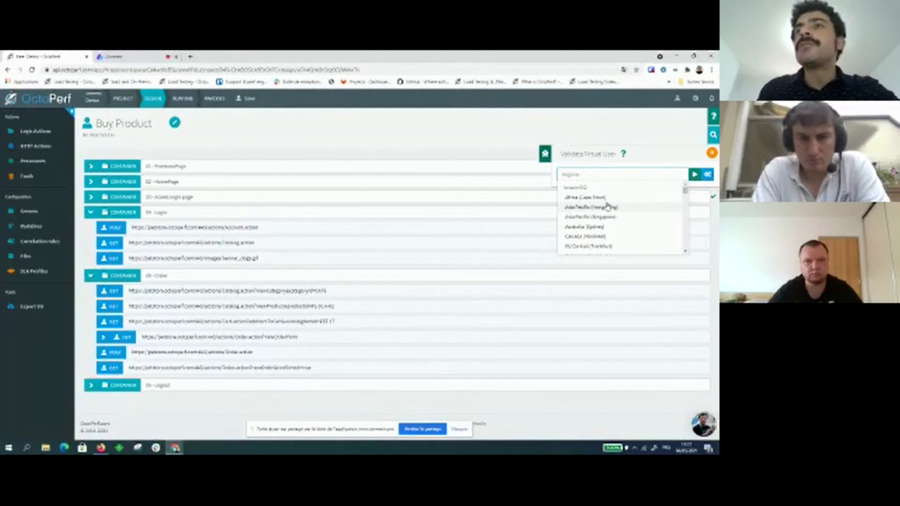
Validate the Buy Product virtual user from the Amazon EC2 EU West (Paris) region
scroll(608, 206, "down", 5)
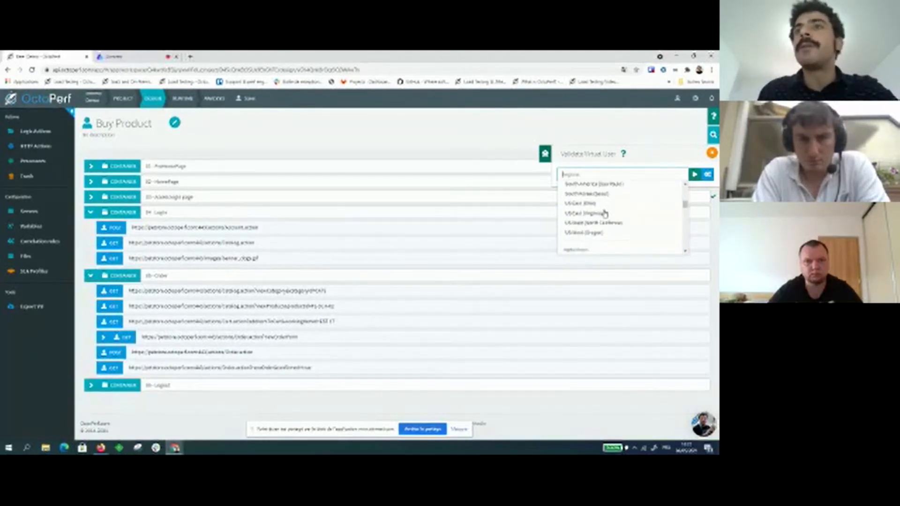
scroll(604, 213, "down", 2)
scroll(604, 210, "up", 5)
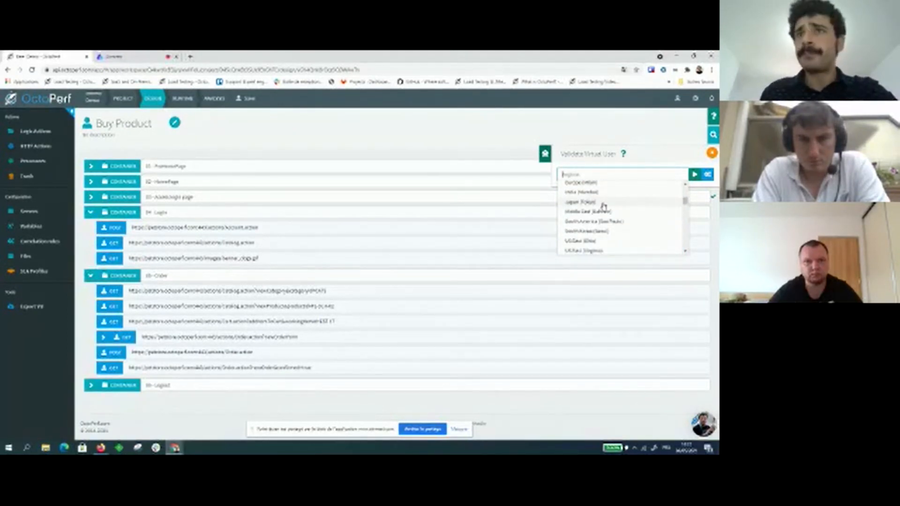
scroll(598, 209, "up", 2)
scroll(595, 214, "up", 8)
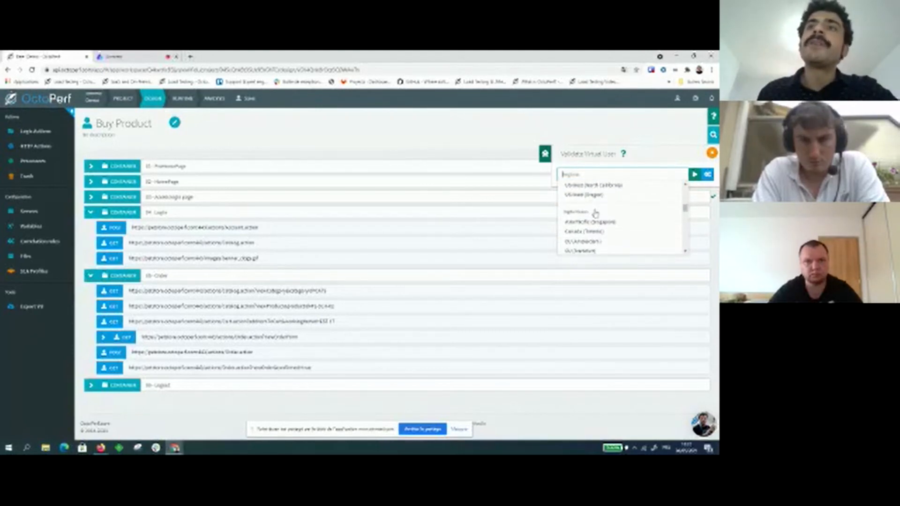
scroll(596, 217, "down", 7)
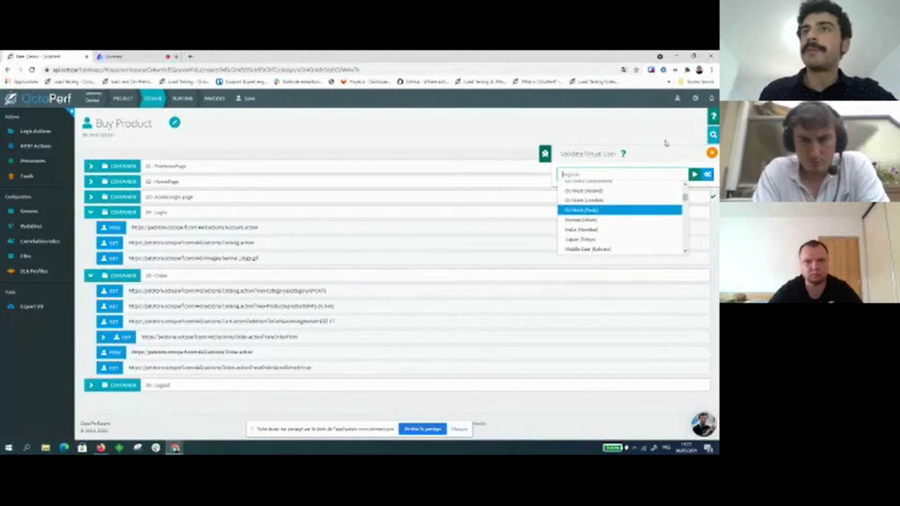
left_click(651, 162)
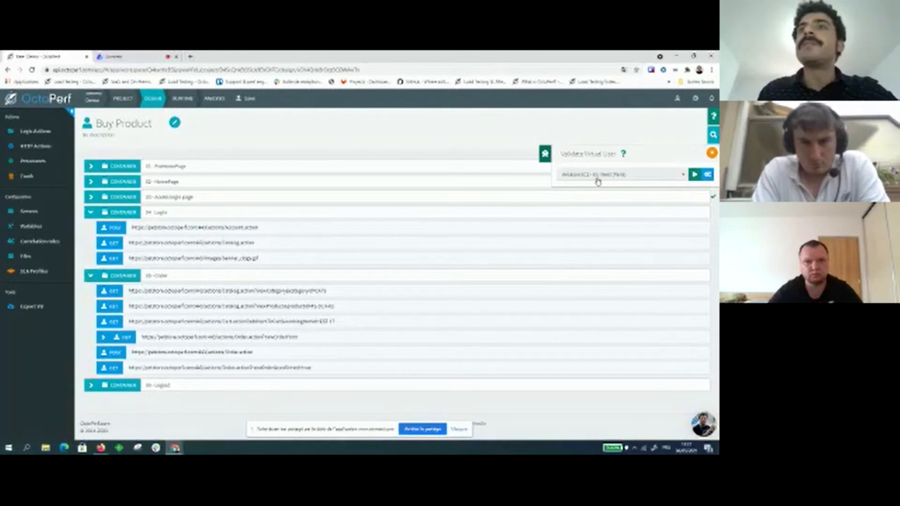
left_click(695, 179)
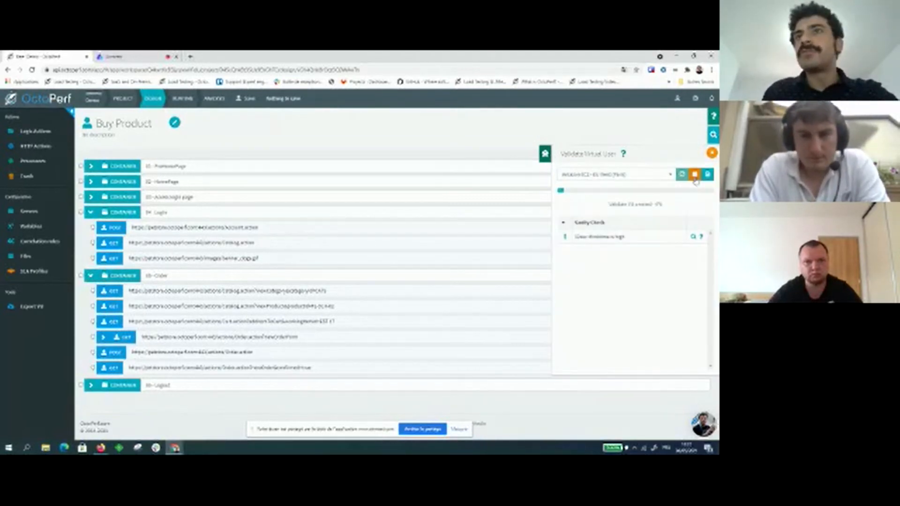
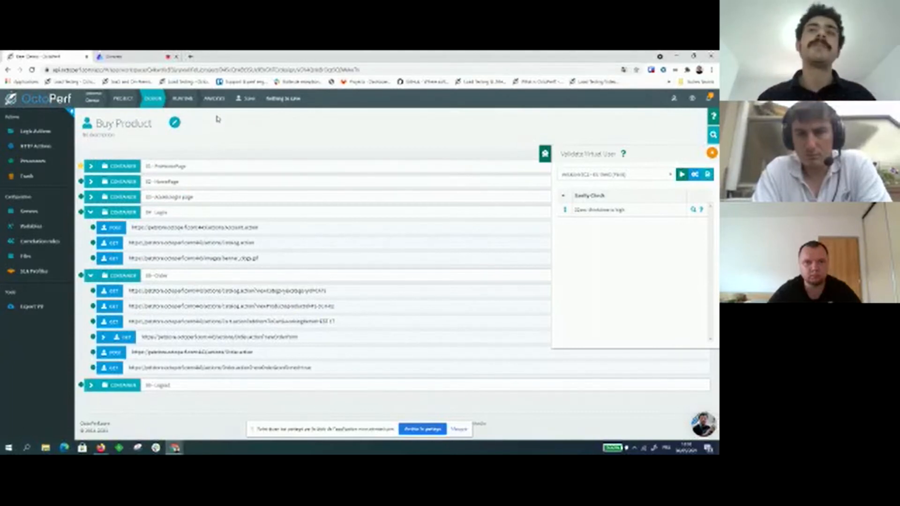
Hide the validation panel and collapse the Login and Order containers
left_click(545, 154)
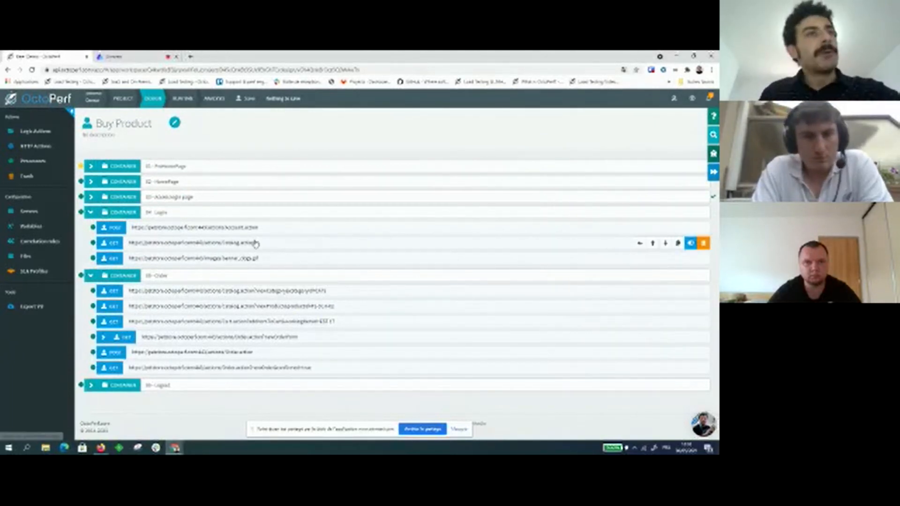
left_click(91, 212)
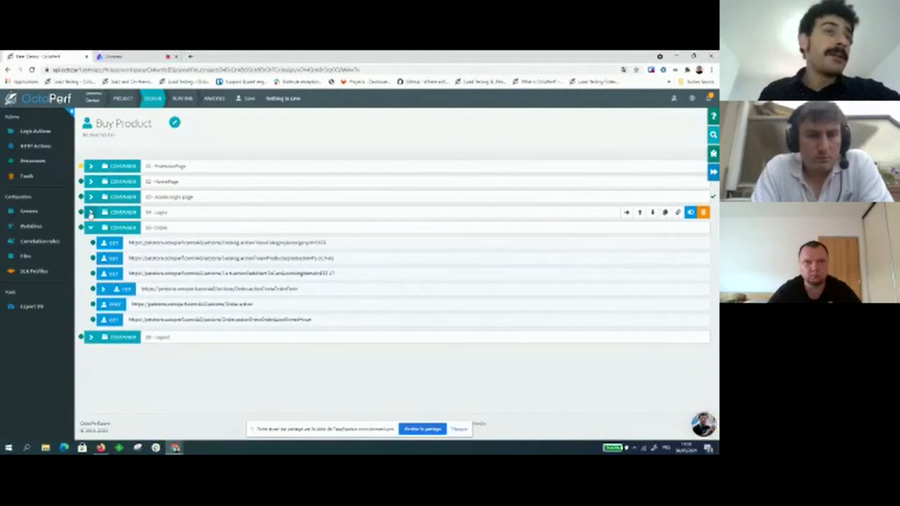
left_click(89, 227)
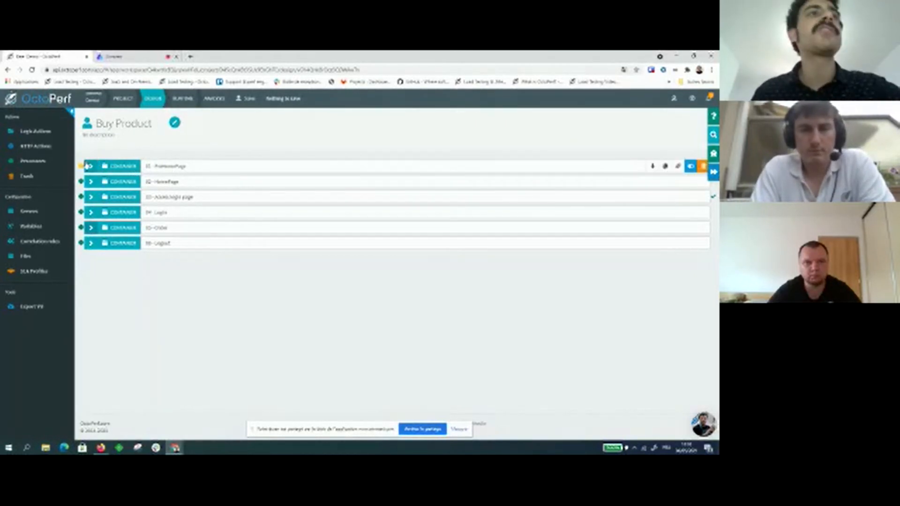
Open the favicon.ico request in the PreHomePage container and compare its recorded request with the validated one
left_click(90, 165)
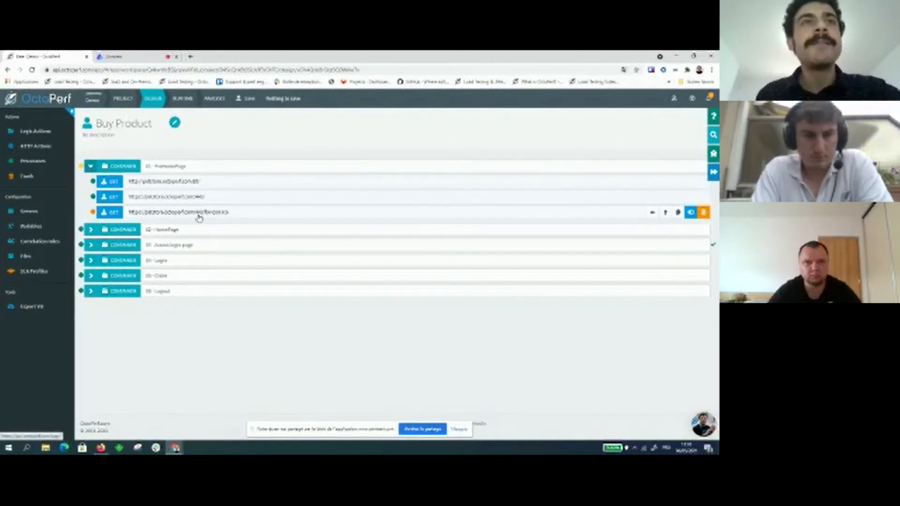
left_click(112, 212)
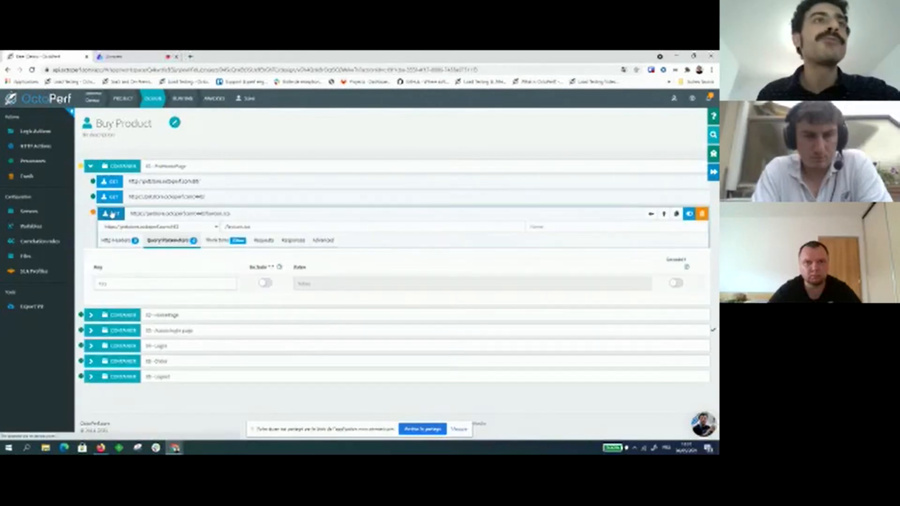
left_click(263, 241)
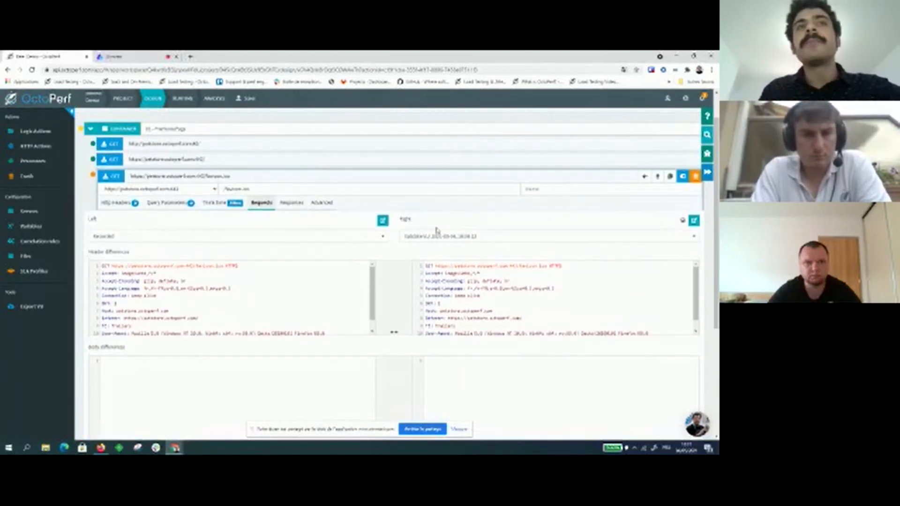
scroll(137, 270, "down", 1)
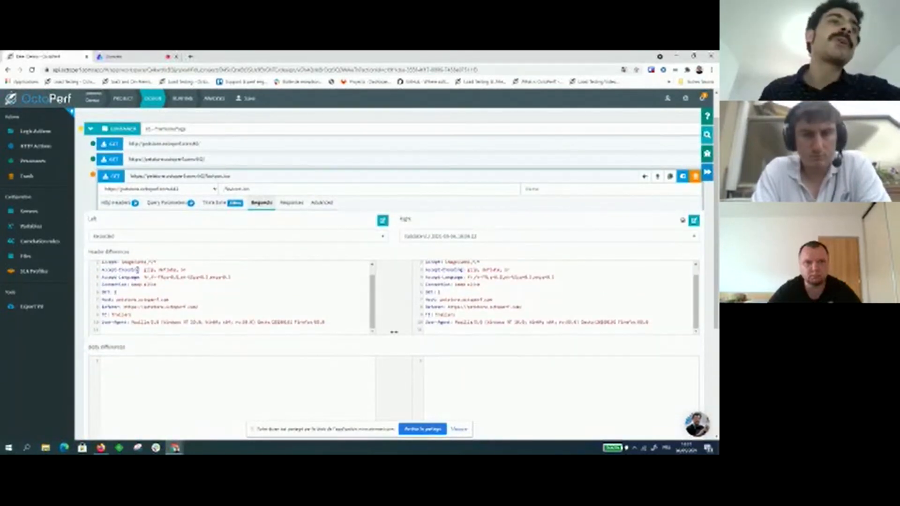
scroll(187, 323, "down", 1)
scroll(180, 321, "up", 2)
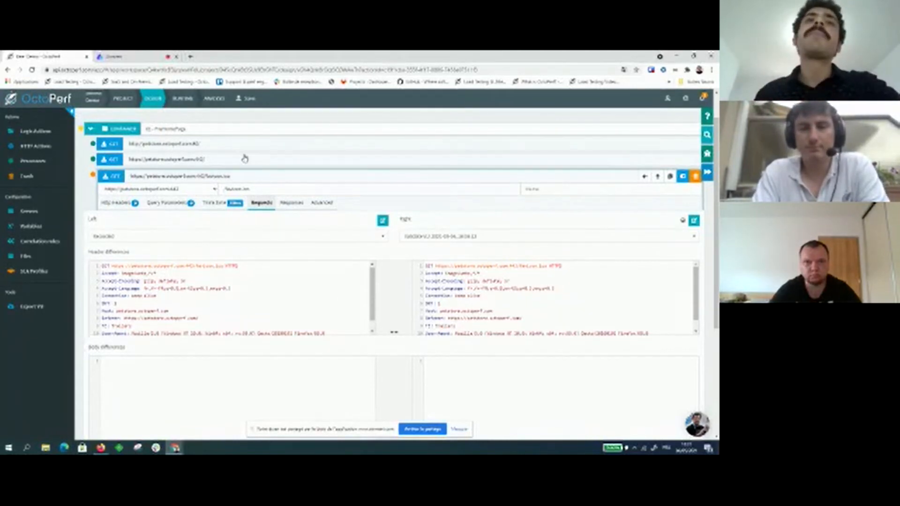
Compare the recorded and validated responses of the favicon.ico request, highlight both status lines, and close the request
left_click(296, 205)
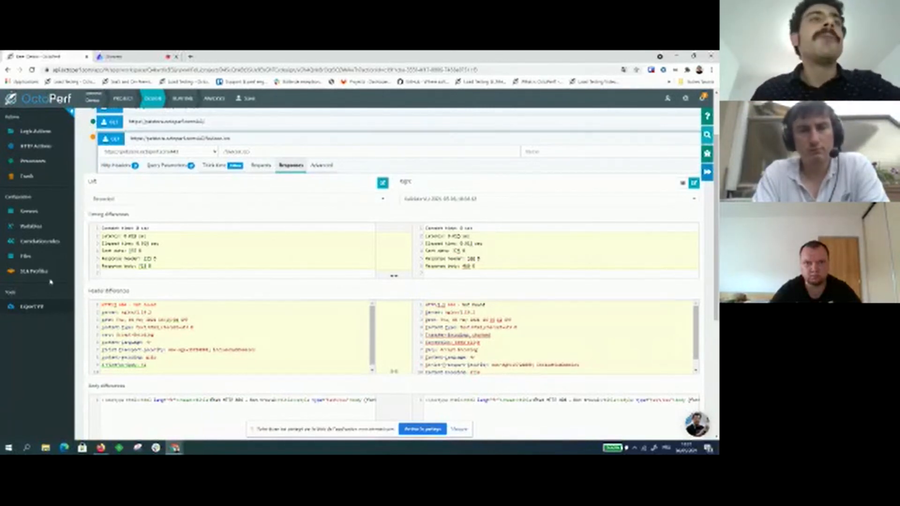
scroll(15, 318, "down", 1)
scroll(16, 316, "up", 3)
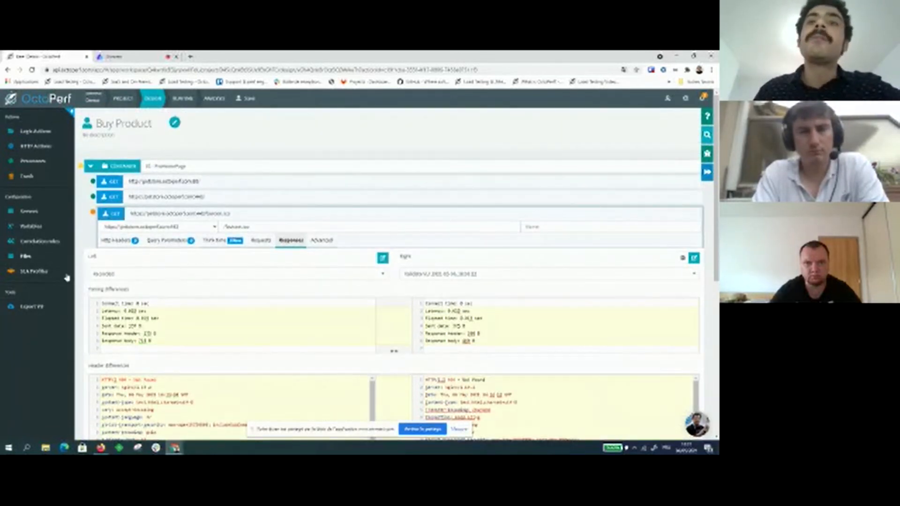
scroll(57, 323, "down", 1)
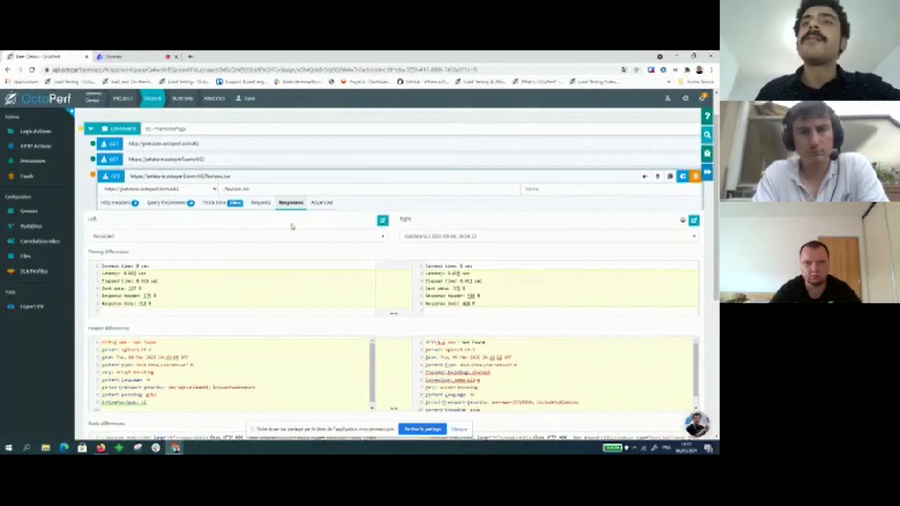
scroll(597, 143, "down", 1)
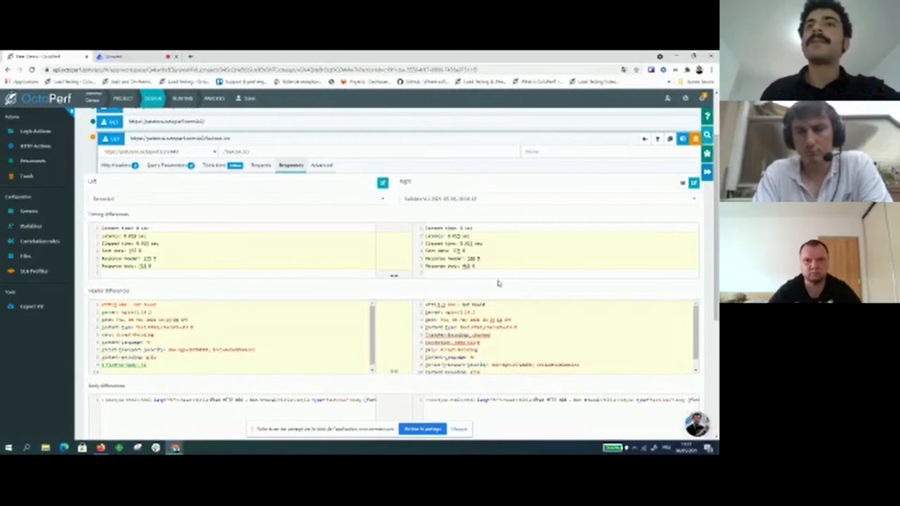
scroll(499, 283, "down", 1)
left_click_drag(448, 267, 463, 274)
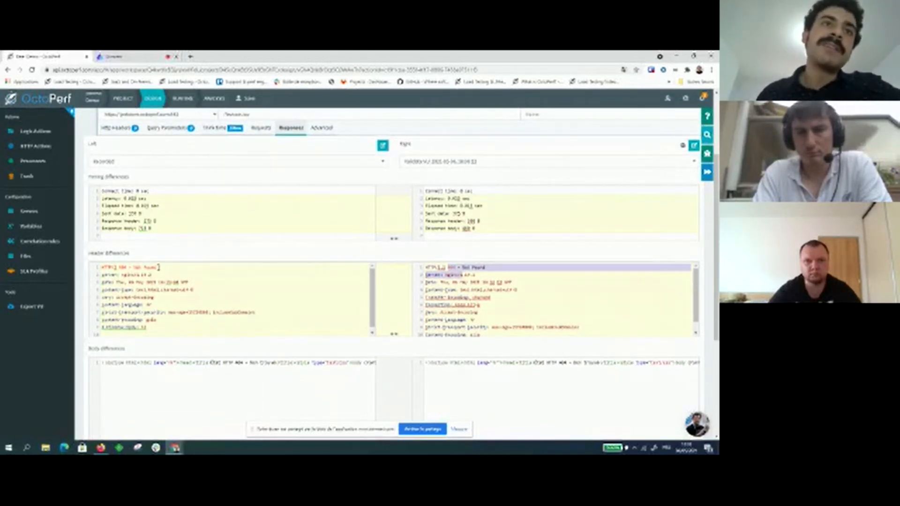
left_click_drag(160, 267, 116, 271)
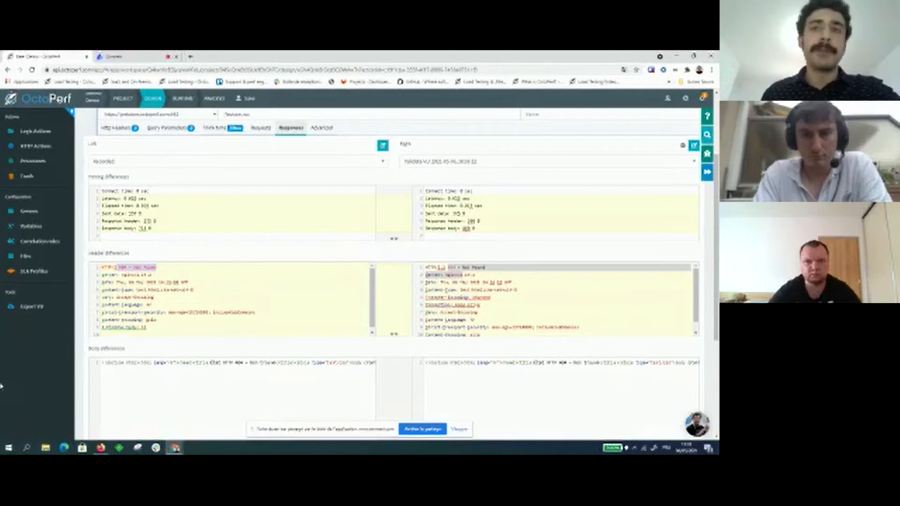
scroll(218, 253, "up", 3)
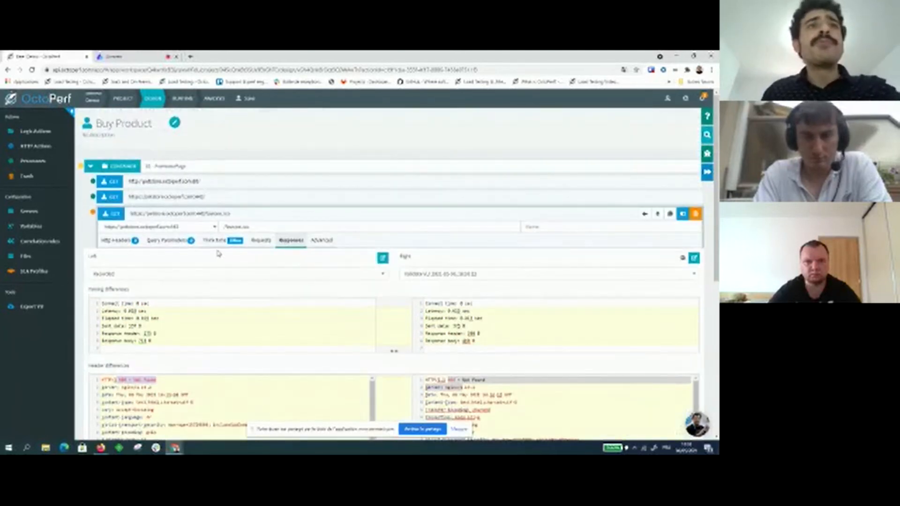
left_click(111, 213)
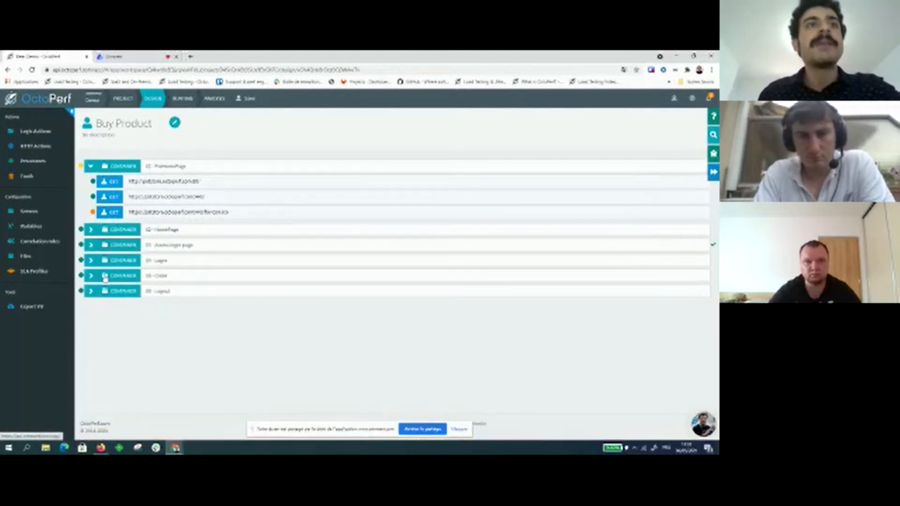
Compare the recorded and validated requests of the Login container's POST action, highlighting the username and _sourcePage values in the bodies
left_click(91, 261)
left_click(106, 275)
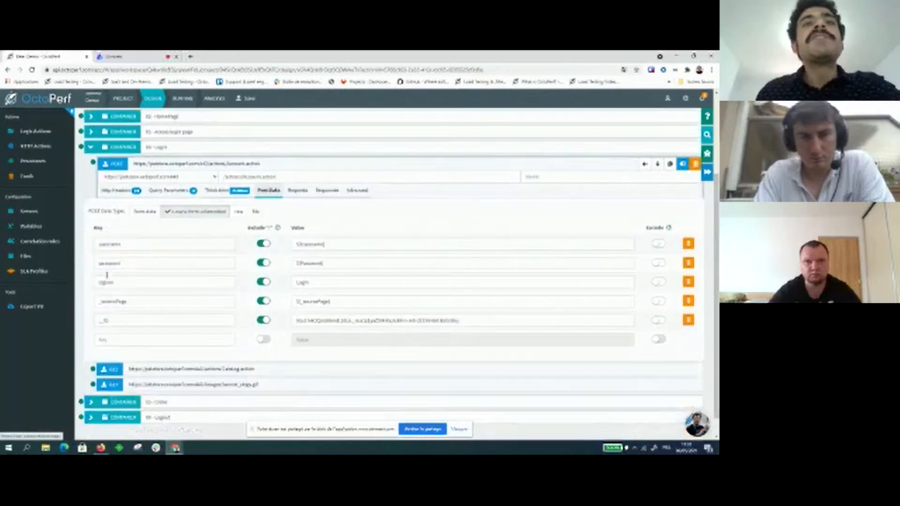
left_click(302, 169)
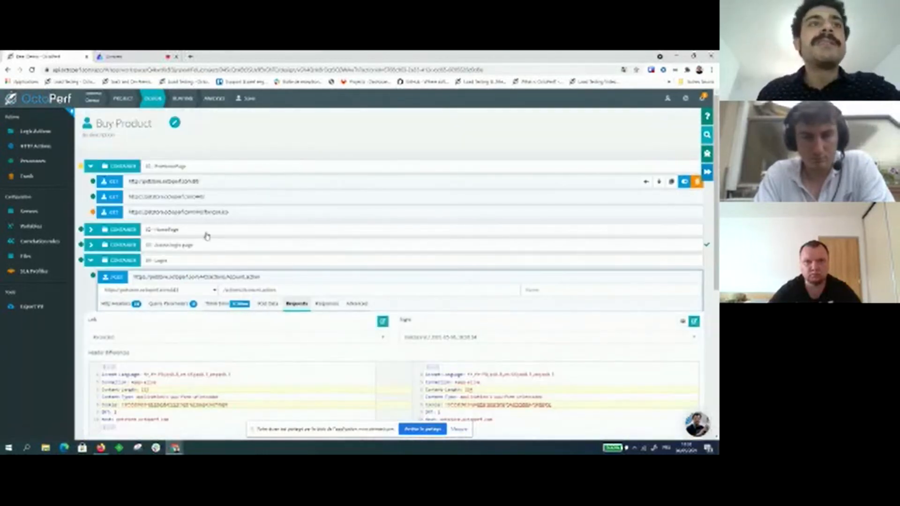
scroll(3, 364, "down", 1)
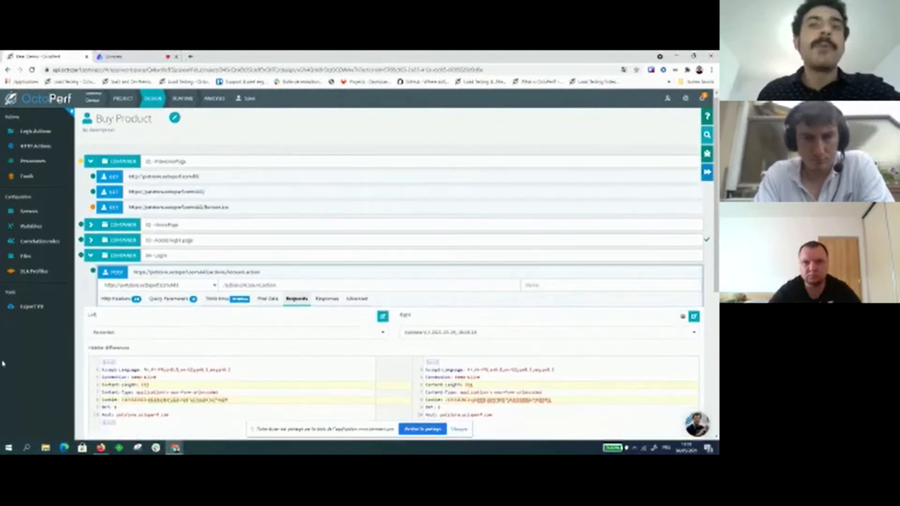
scroll(3, 364, "down", 5)
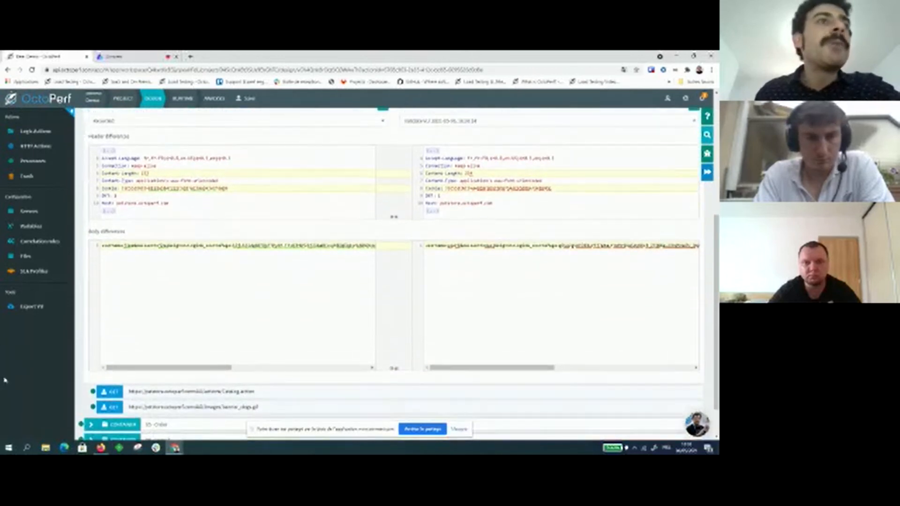
scroll(4, 379, "up", 2)
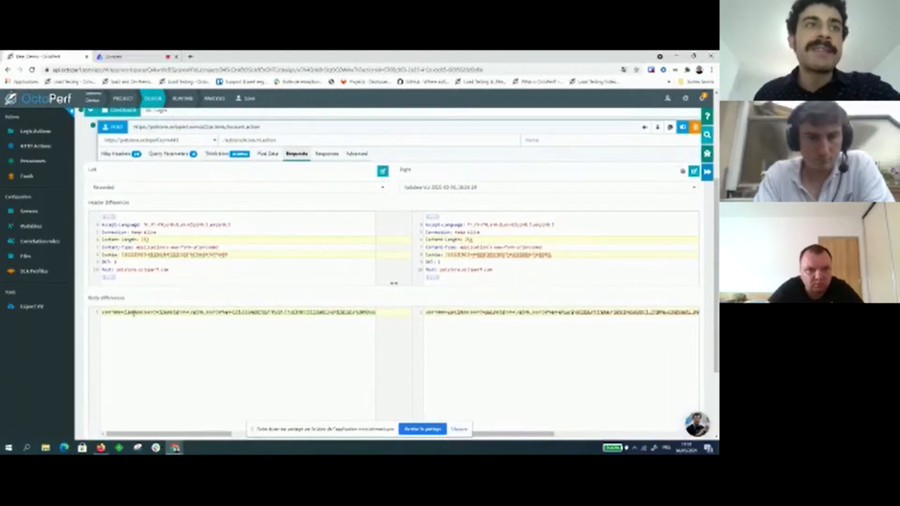
double_click(130, 312)
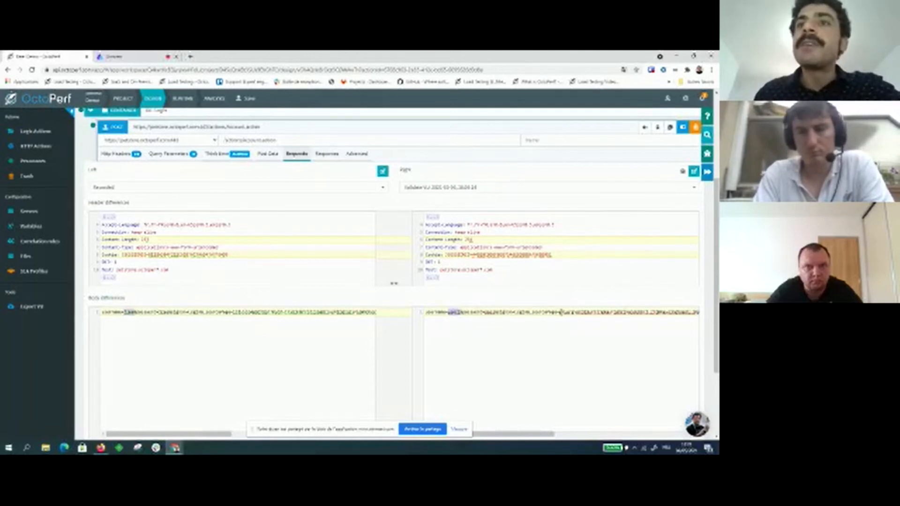
left_click_drag(231, 312, 246, 312)
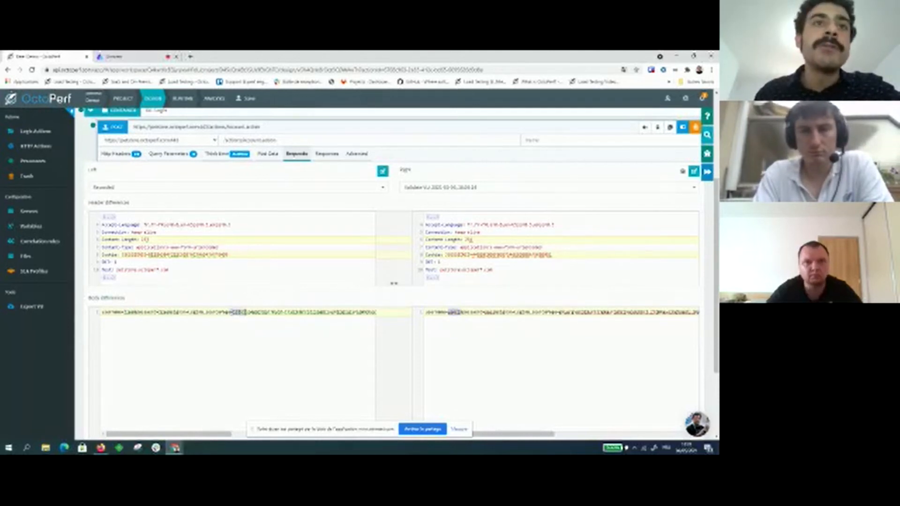
left_click(233, 312)
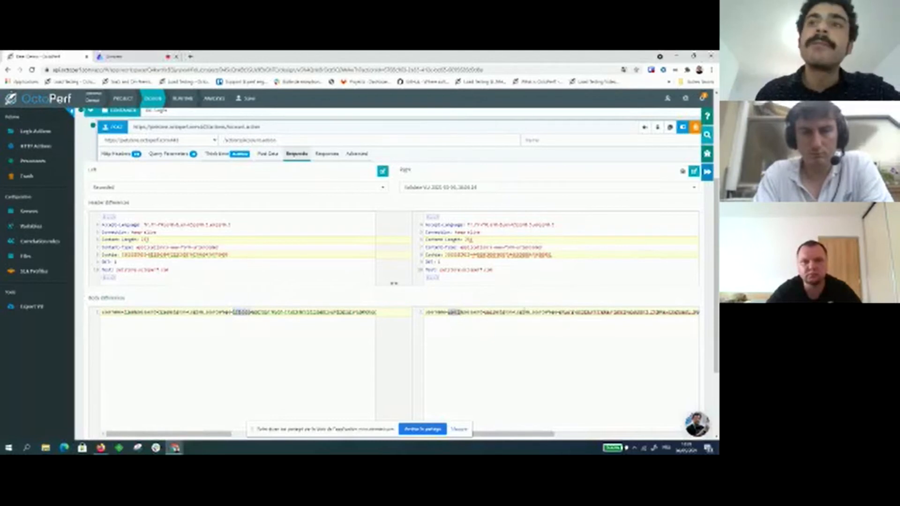
left_click_drag(559, 312, 586, 313)
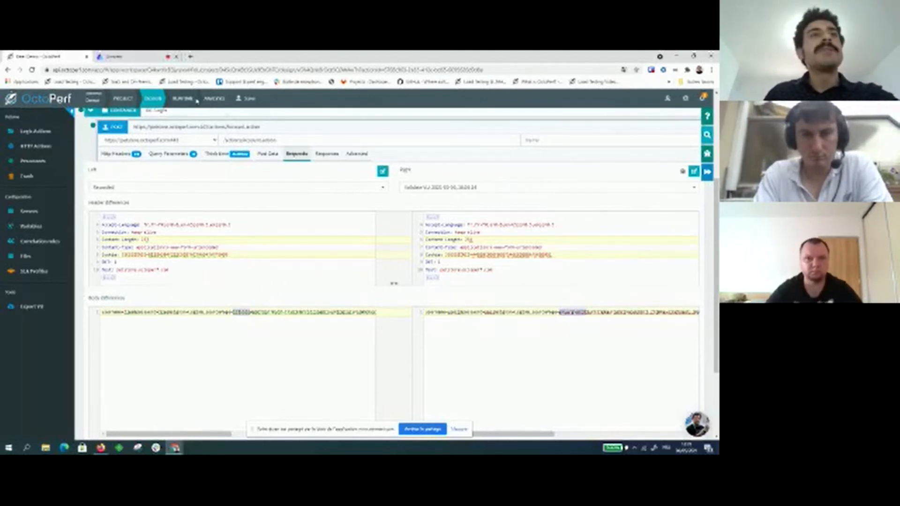
Create a new runtime scenario for the project and allow the site to access the location
left_click(186, 102)
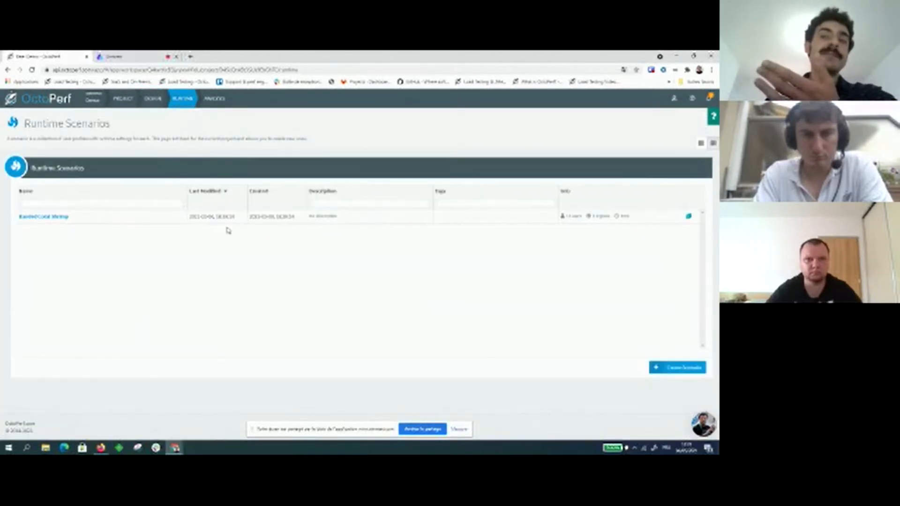
left_click(675, 368)
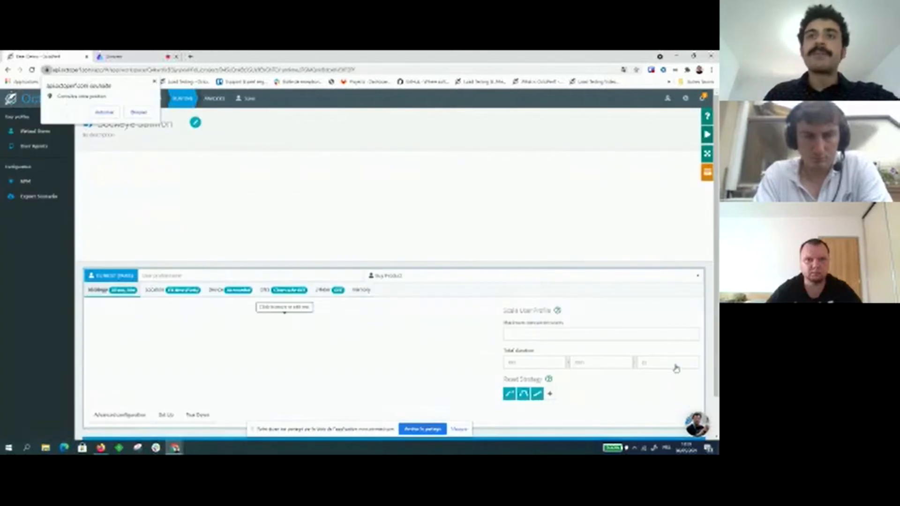
left_click(114, 112)
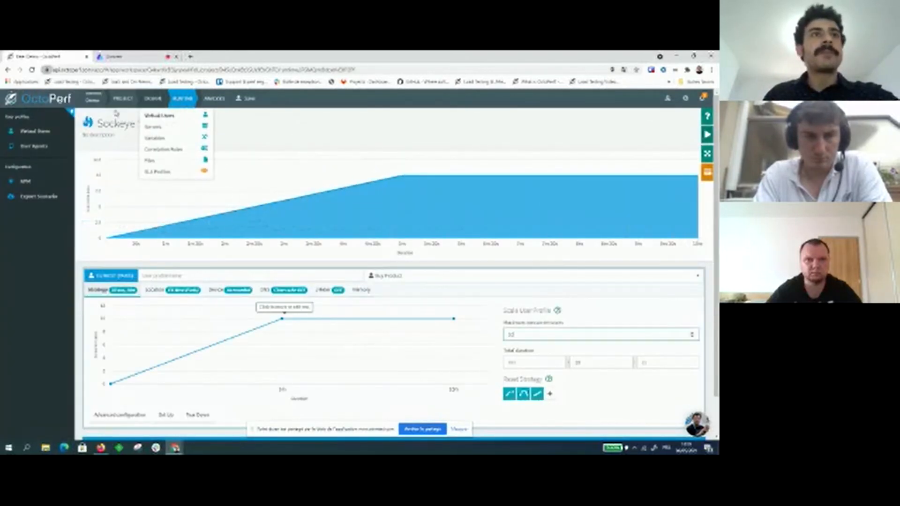
Rename the runtime scenario to "1st Load test" and confirm the new name
left_click(195, 123)
double_click(147, 126)
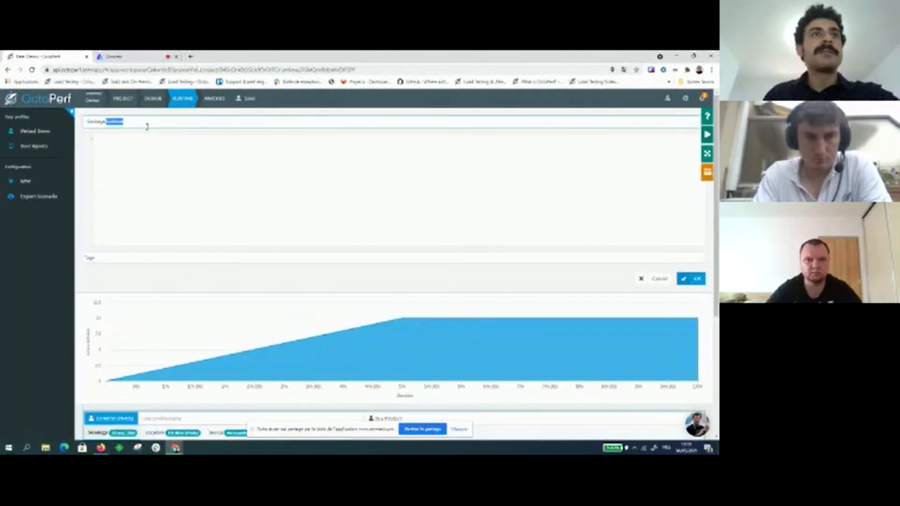
triple_click(147, 127)
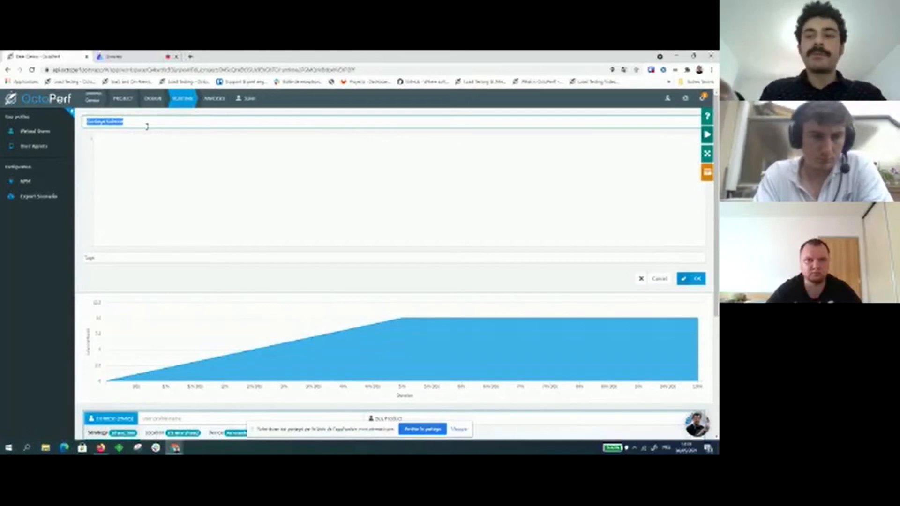
key("BackSpace")
type("pebinar")
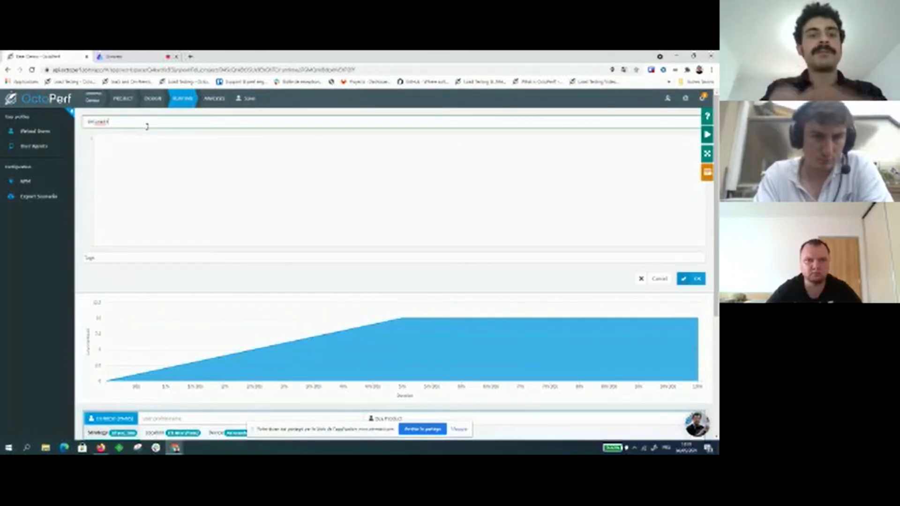
left_click(691, 278)
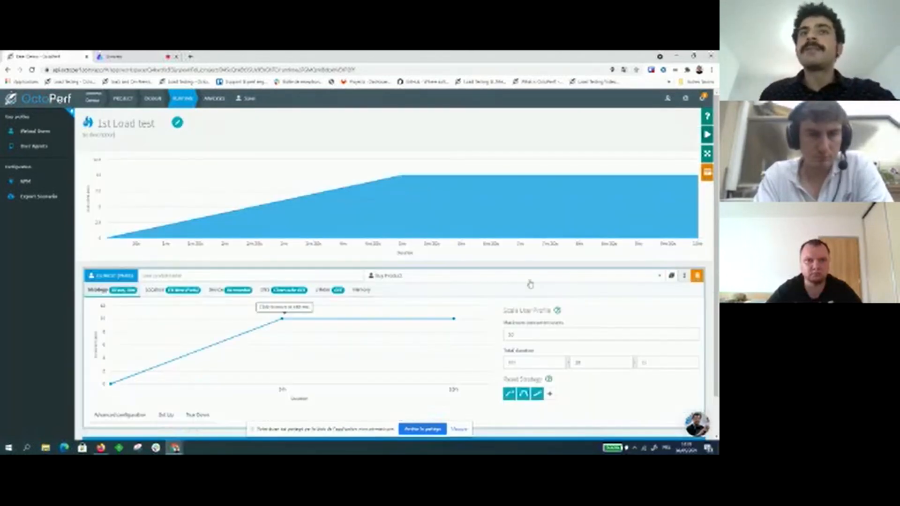
Move the load curve's ramp-up end point to about 2 min 40 s and add a zigzag of alternating high and low points
scroll(118, 331, "down", 1)
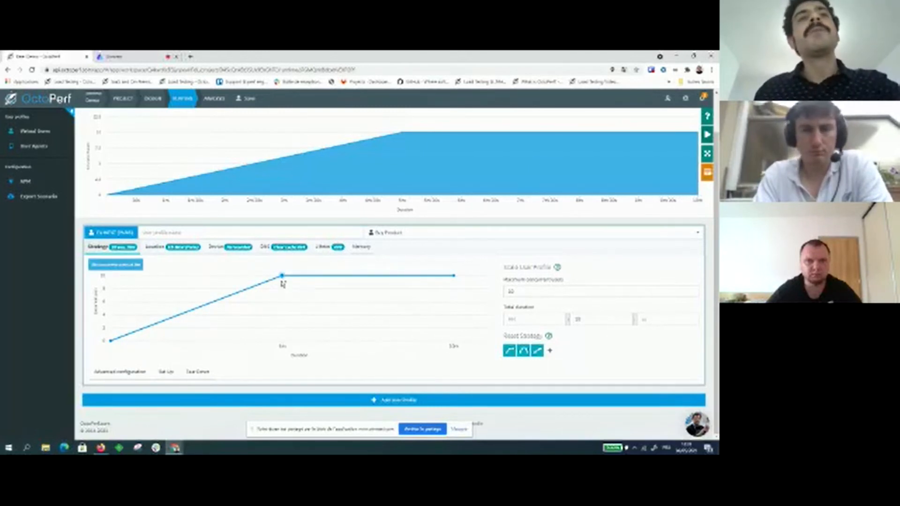
left_click_drag(281, 277, 203, 288)
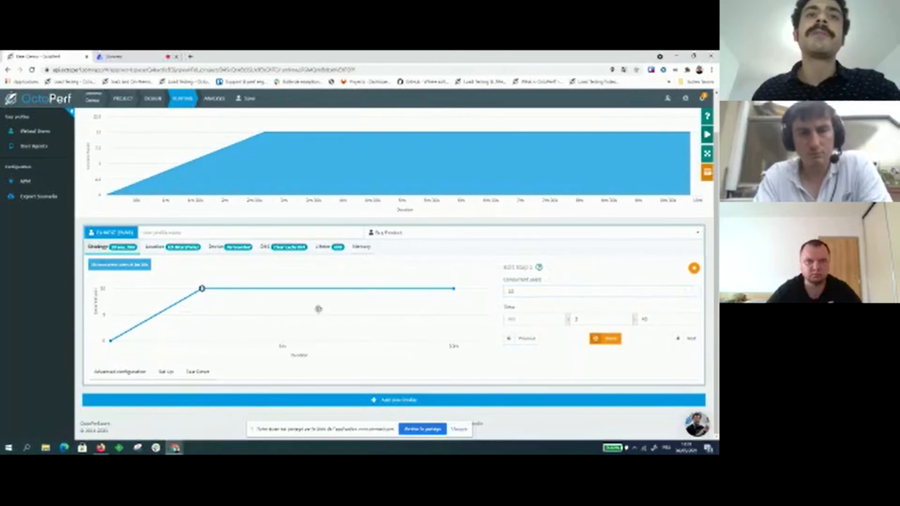
left_click(318, 310)
left_click(339, 278)
left_click(460, 310)
left_click(473, 269)
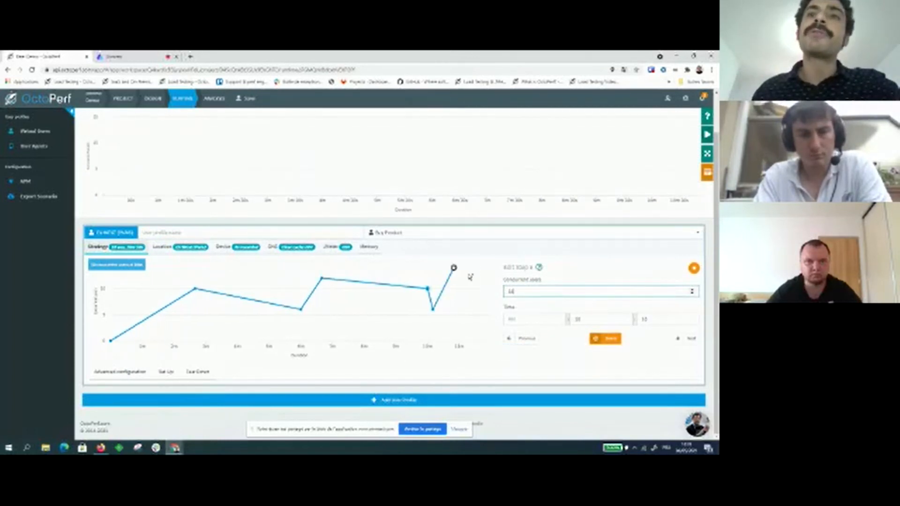
left_click(478, 314)
left_click(485, 282)
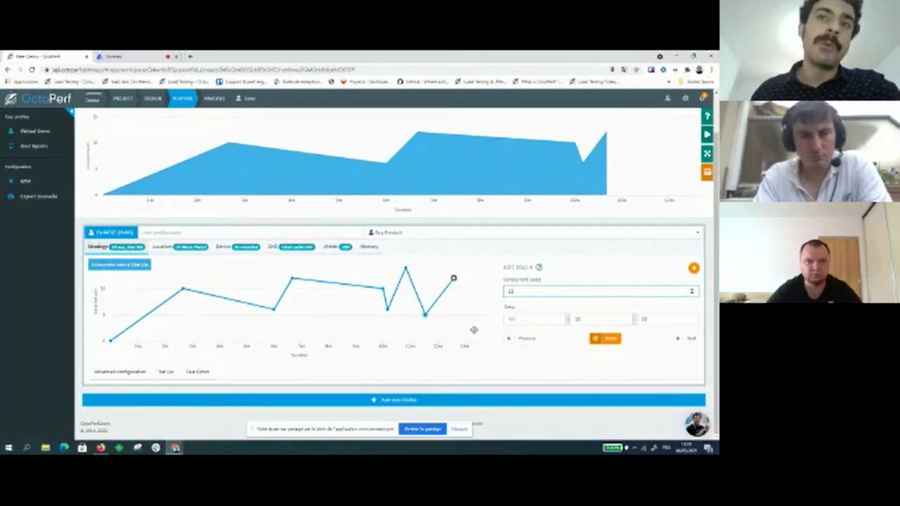
left_click(474, 329)
left_click(475, 274)
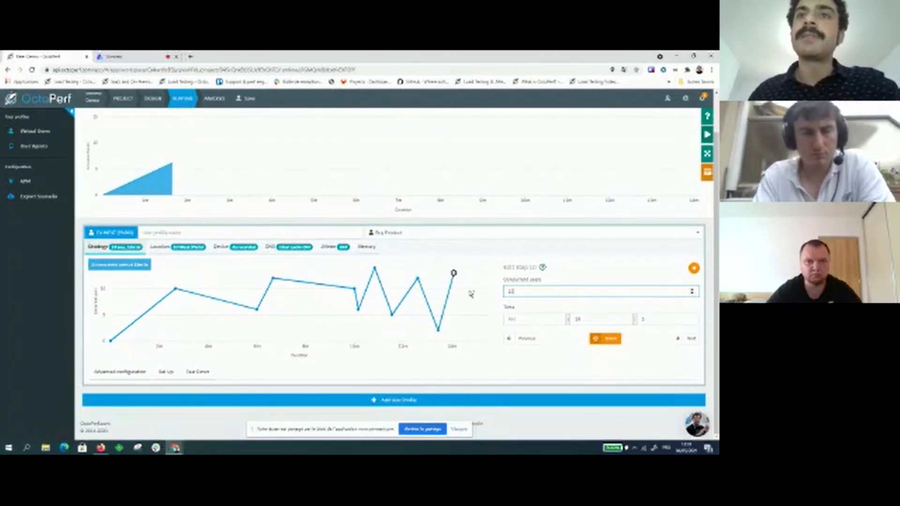
left_click(468, 320)
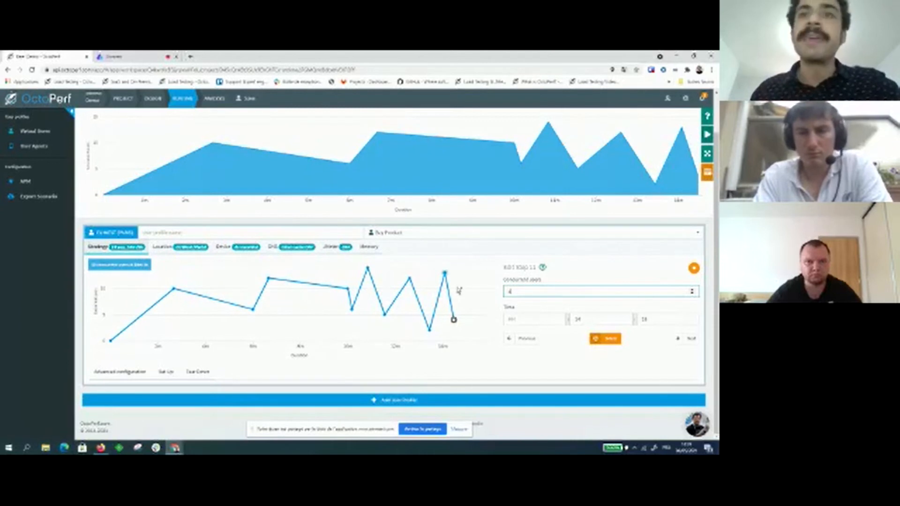
left_click(481, 289)
left_click(469, 316)
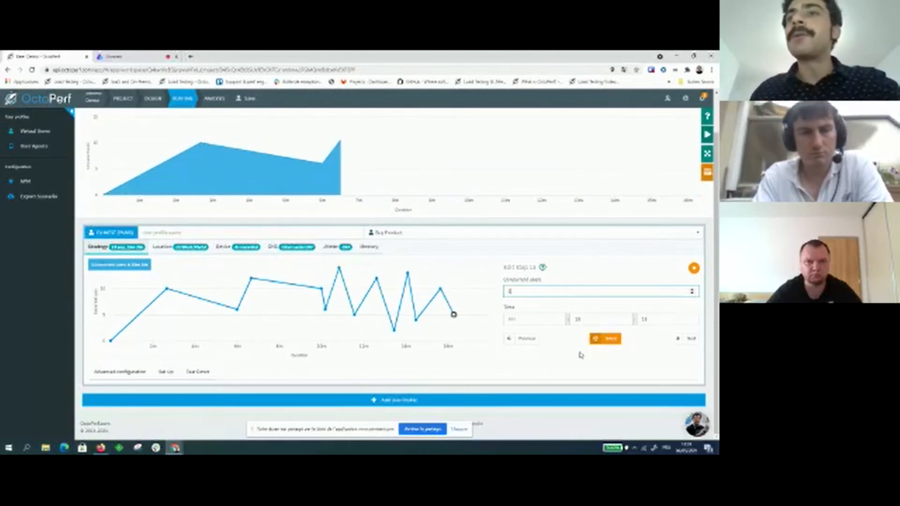
Try the preset load strategies one after another, ending with the staircase preset extended by two more levels
left_click(605, 339)
left_click(509, 351)
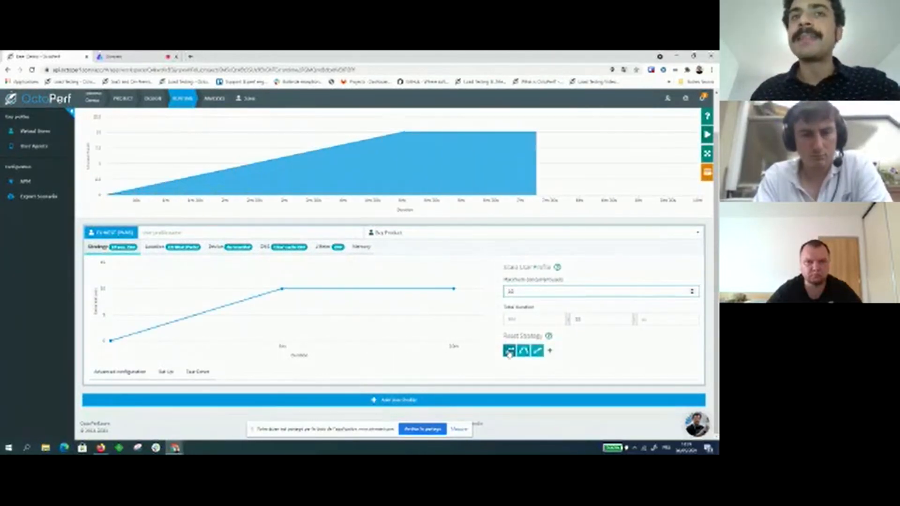
left_click(524, 352)
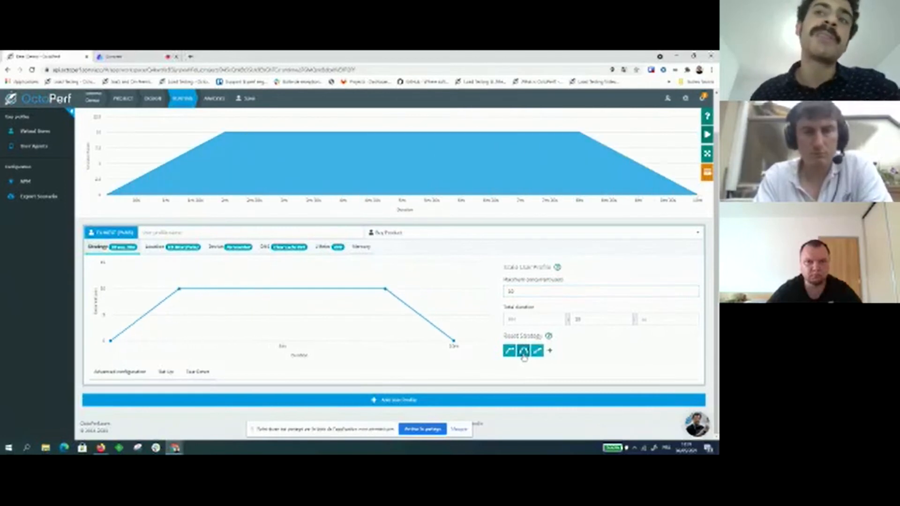
left_click(526, 355)
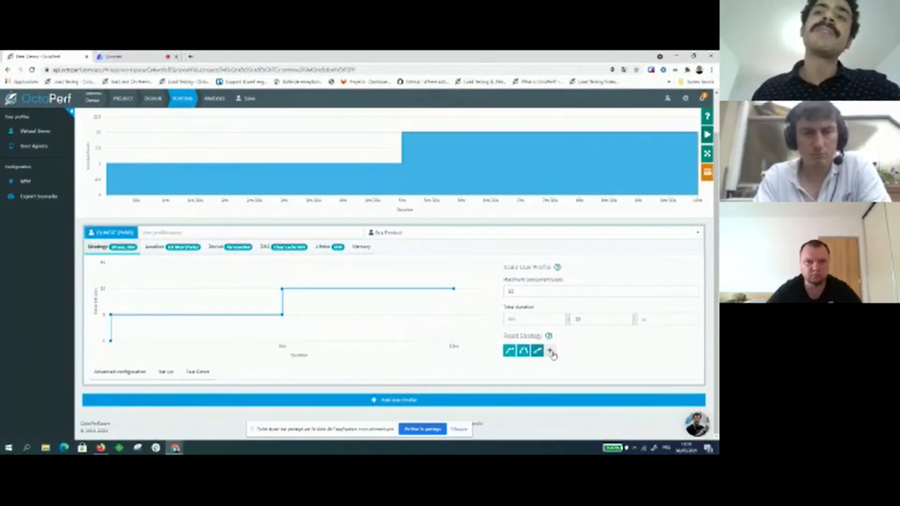
left_click(551, 353)
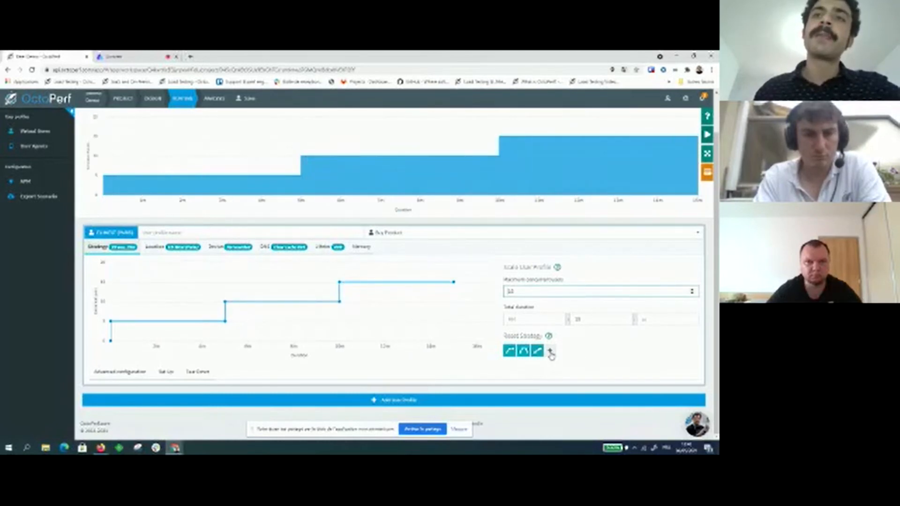
left_click(550, 352)
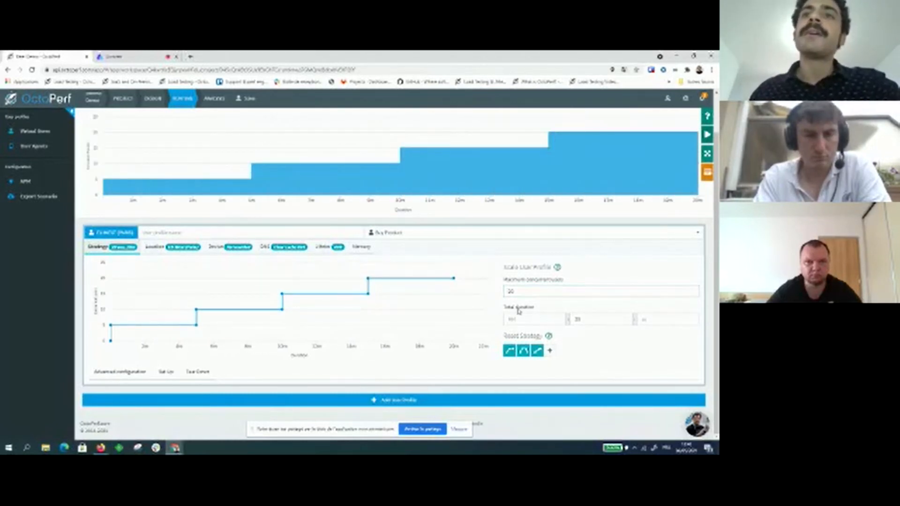
Scale the staircase profile to 5000 maximum concurrent users over 1 h 20 min, and try the ramp-up and ramp-down preset
left_click_drag(531, 293, 505, 293)
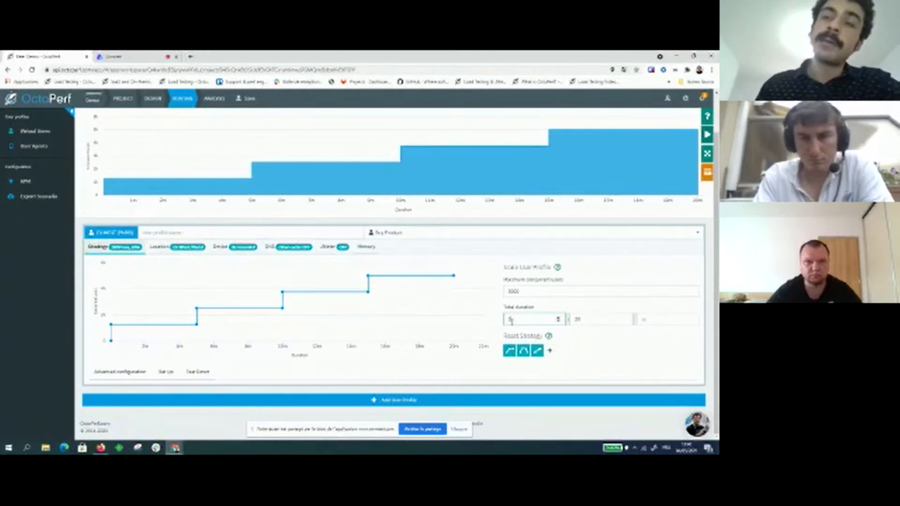
left_click(608, 360)
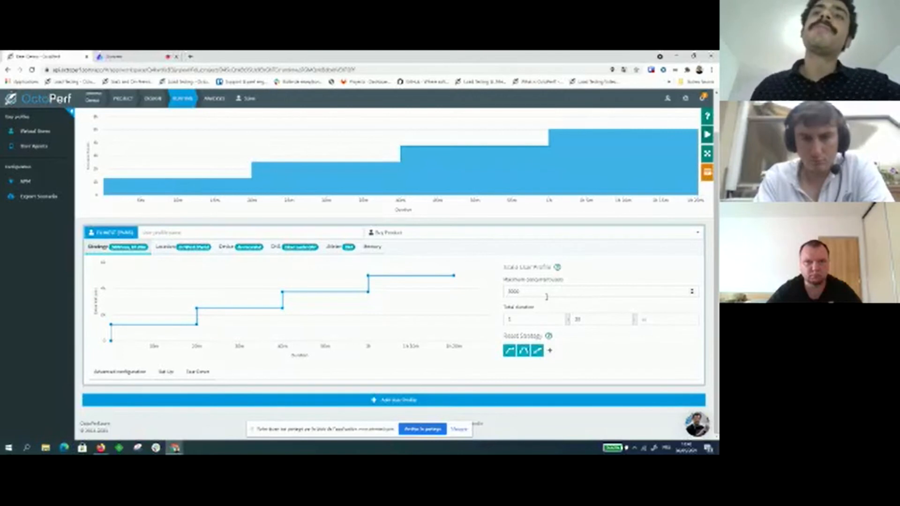
left_click(523, 352)
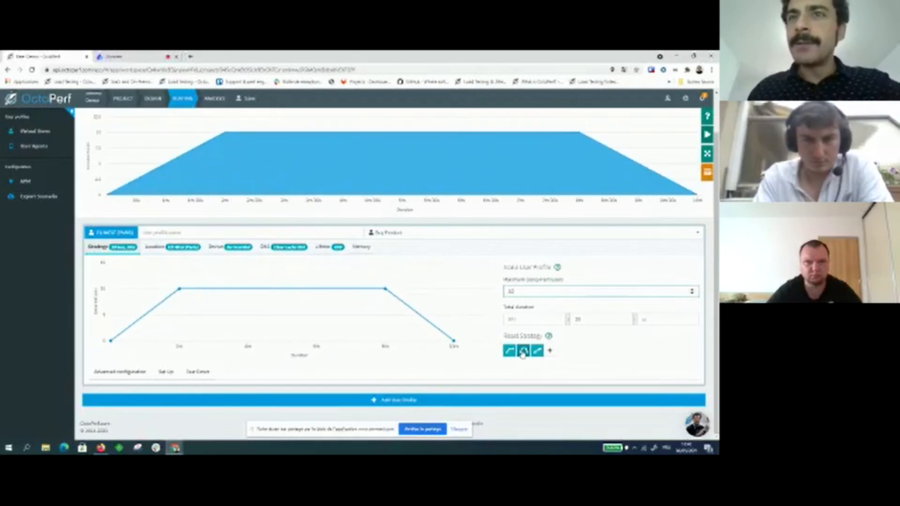
Reset the strategy to the ramp-up and plateau preset with 20 maximum concurrent users and a total duration of 20 minutes
left_click(510, 352)
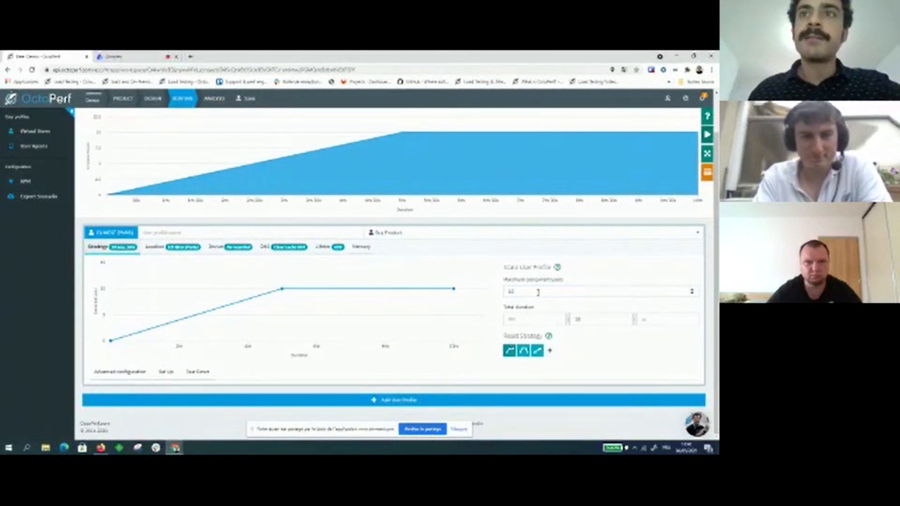
double_click(504, 293)
type("20")
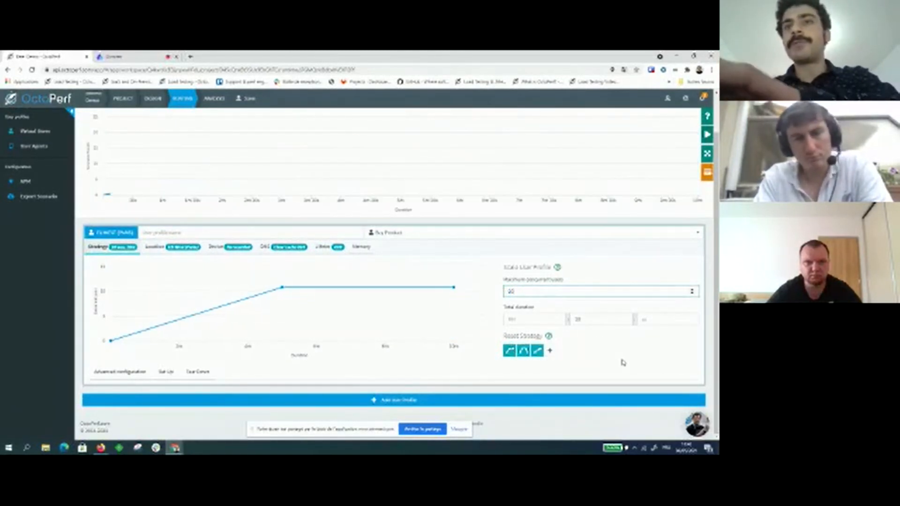
double_click(585, 322)
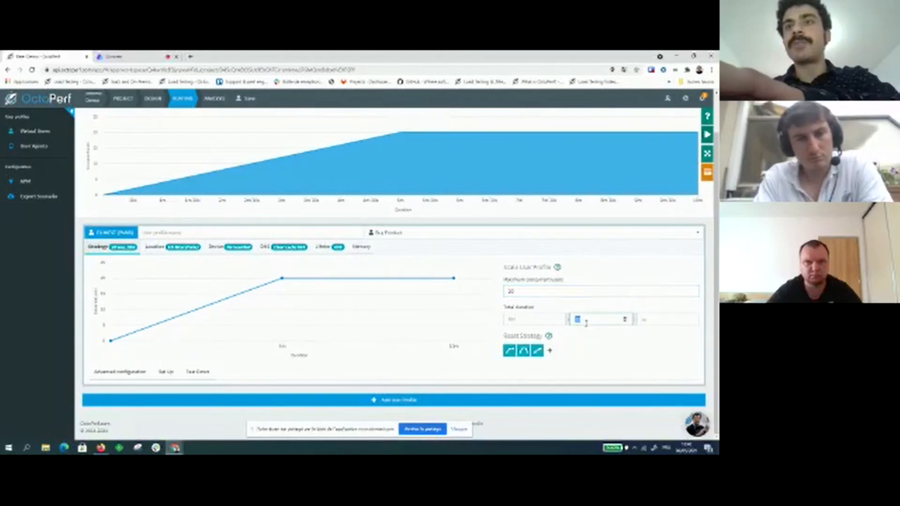
left_click(617, 353)
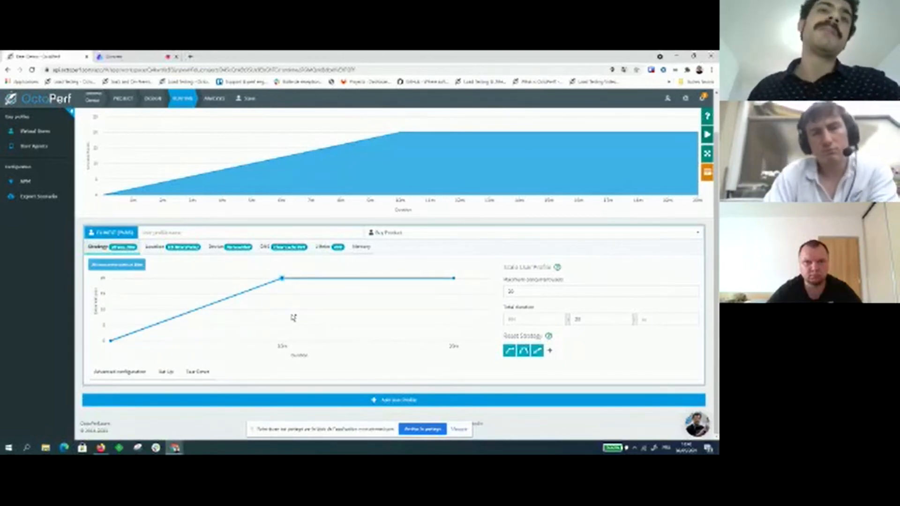
Set the time of the ramp-up's end point to 1 minute and choose Buy Product as the profile's virtual user
left_click(281, 279)
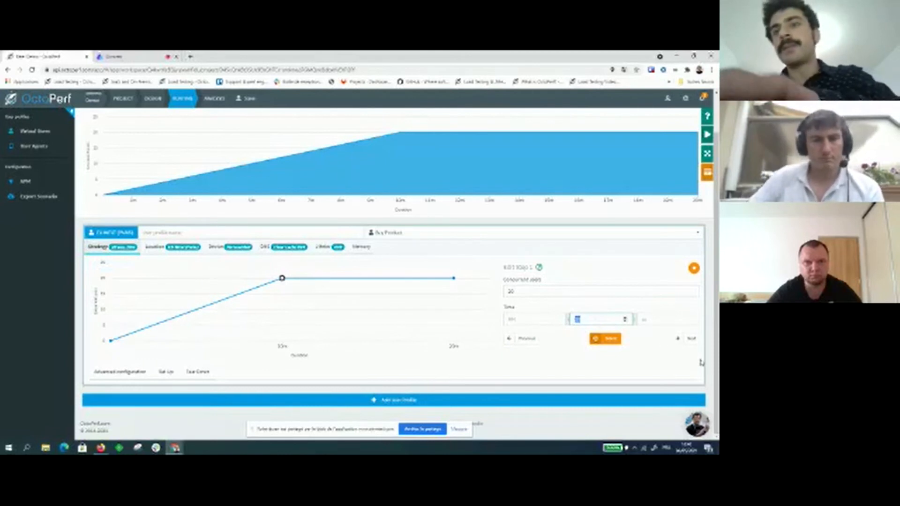
type("1")
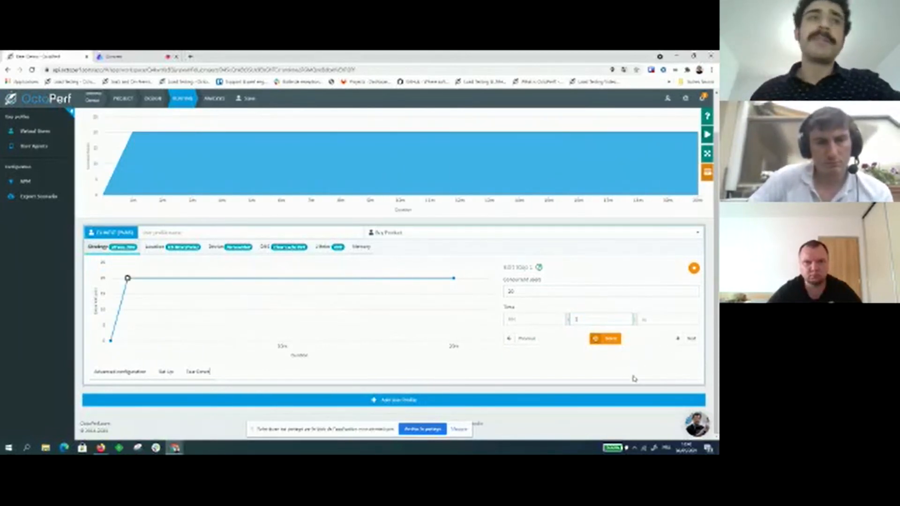
left_click(694, 268)
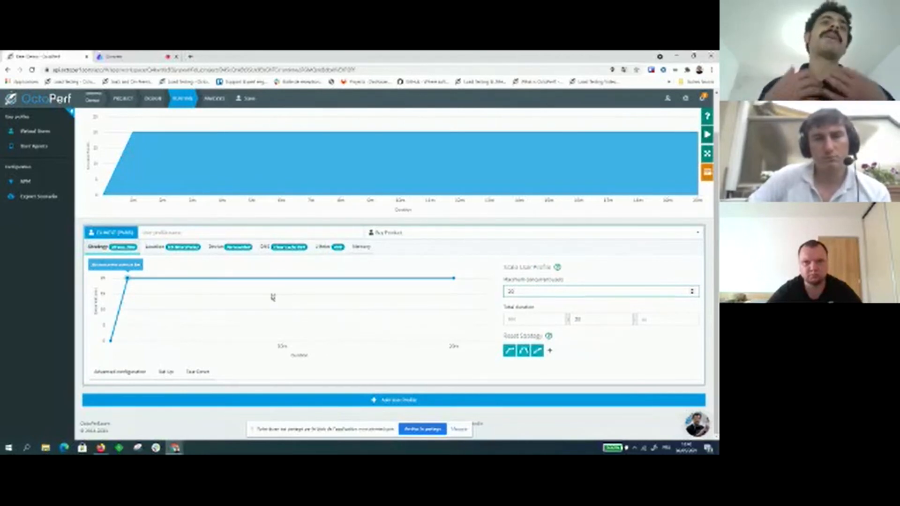
left_click(392, 234)
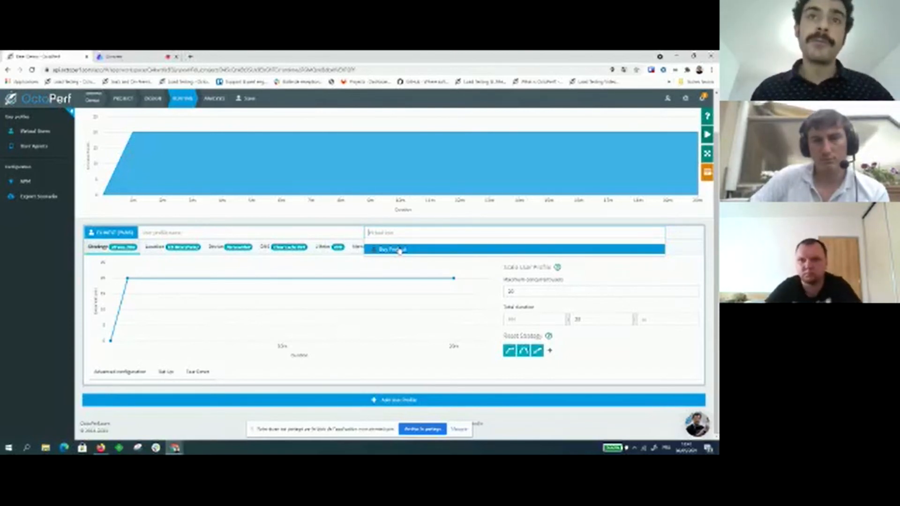
left_click(399, 250)
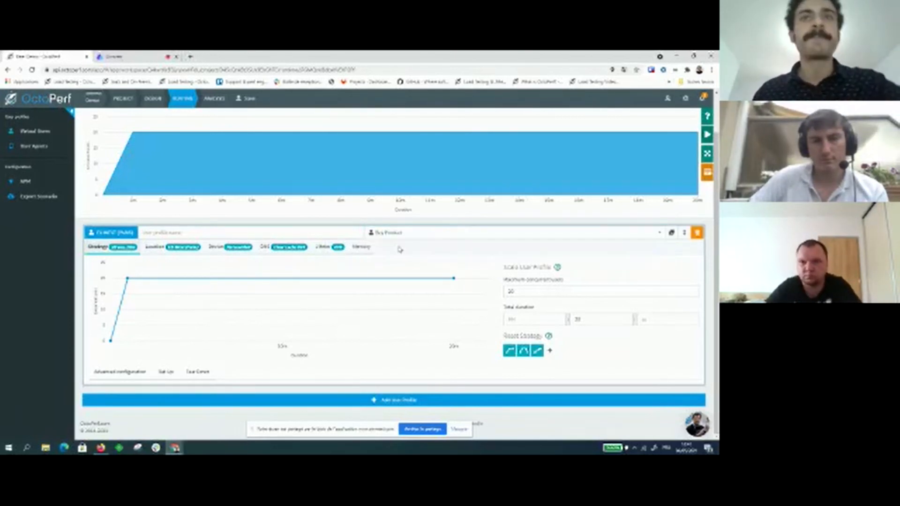
Open the user profile's advanced configuration and try switching the iteration limit for each virtual user on and off
left_click(136, 372)
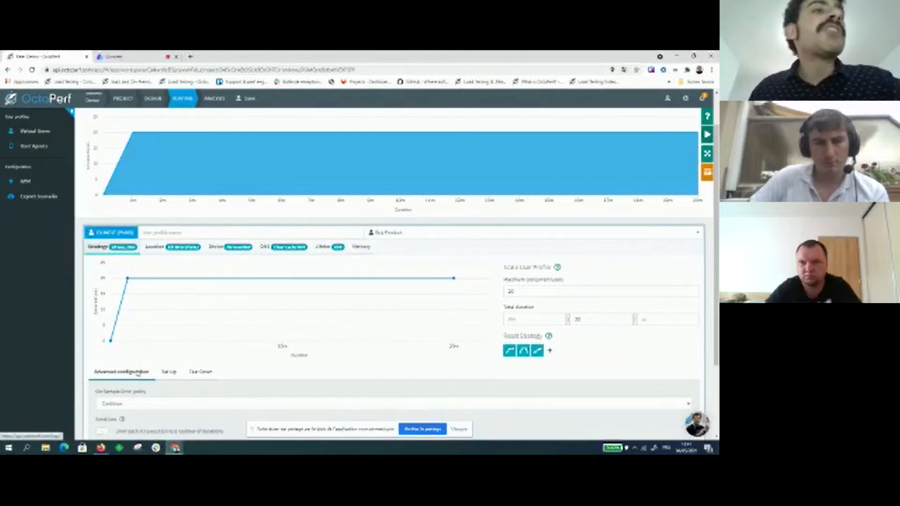
scroll(28, 344, "down", 2)
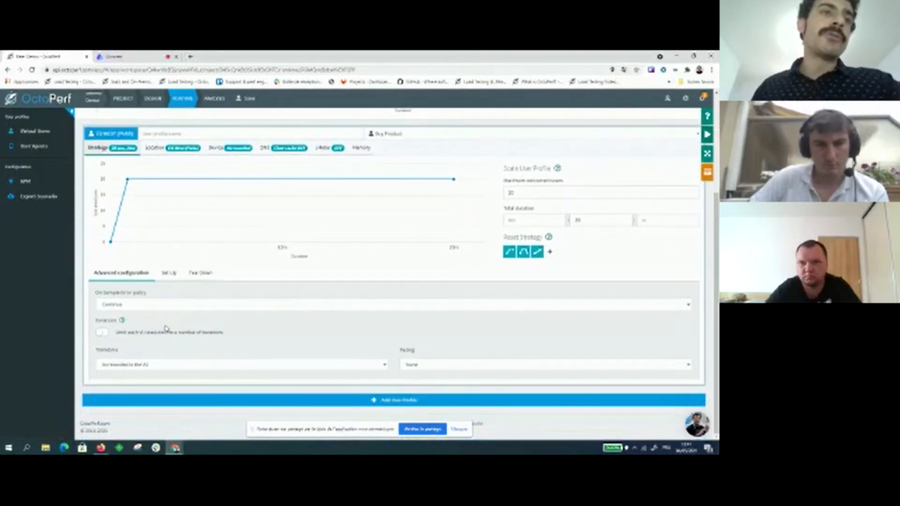
left_click(101, 333)
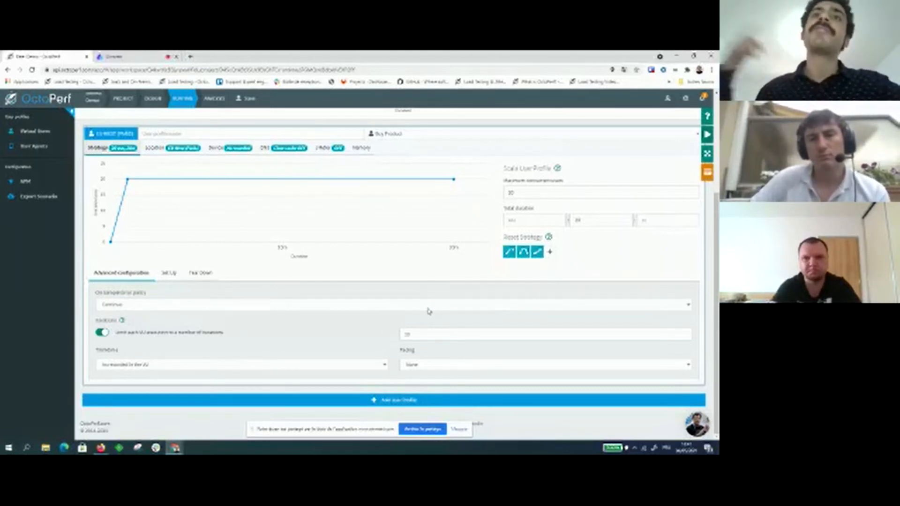
left_click(98, 332)
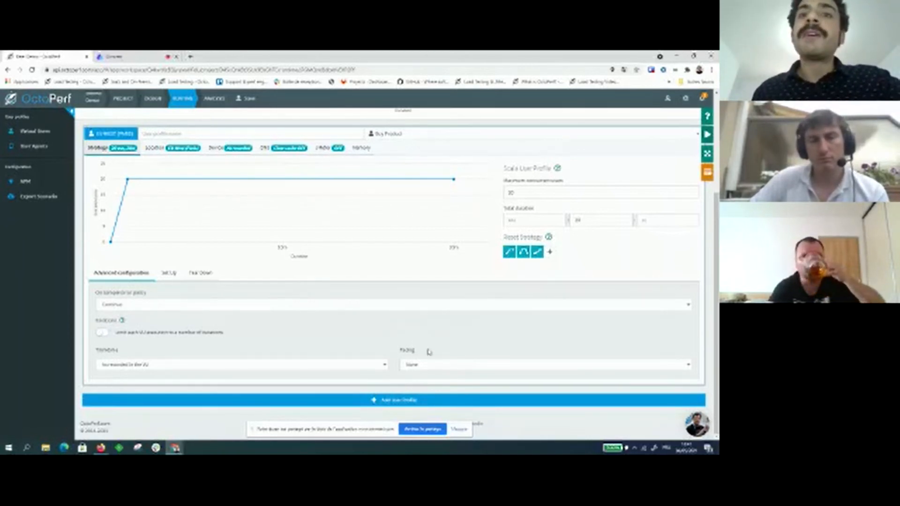
Try pacing for the user profile's iterations, with milliseconds as the unit of the pacing range
left_click(426, 368)
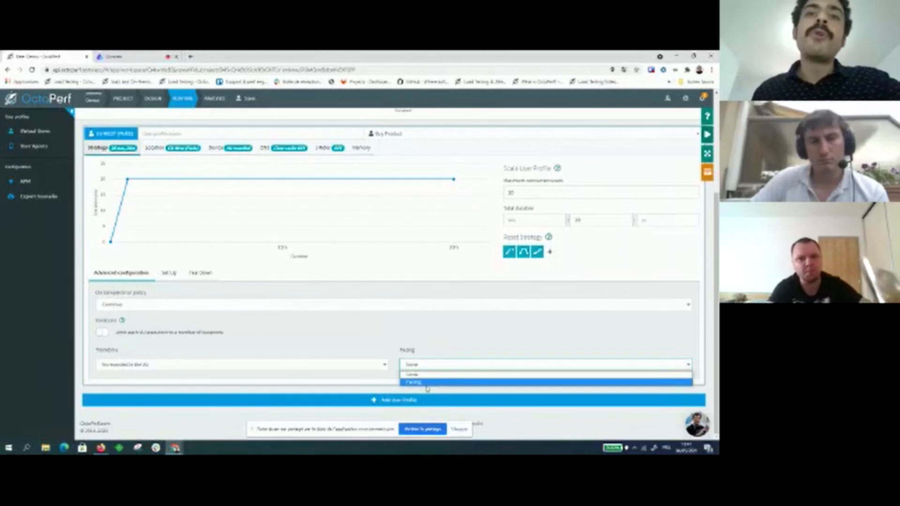
left_click(427, 383)
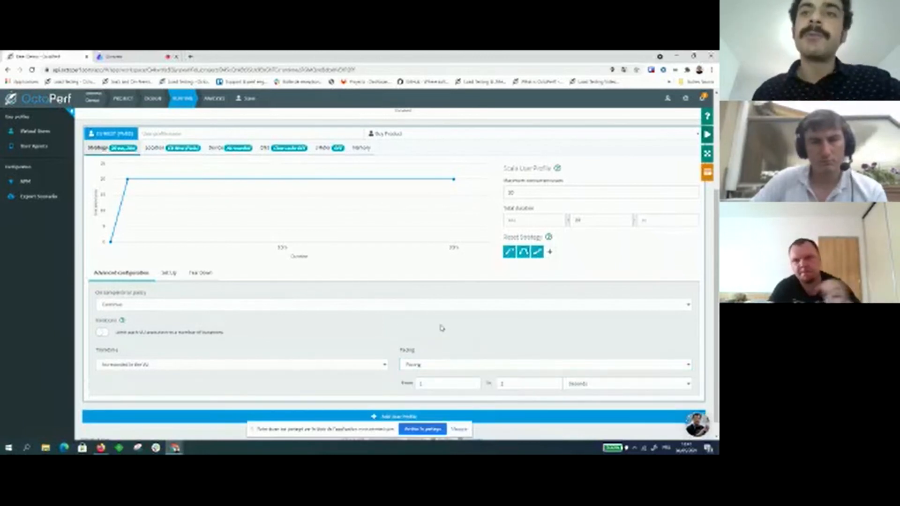
scroll(434, 370, "down", 1)
left_click(422, 368)
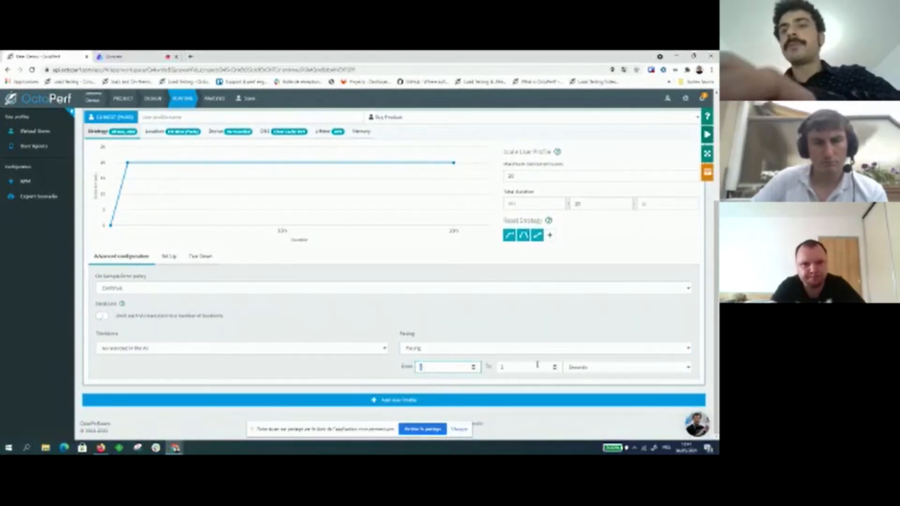
left_click(506, 368)
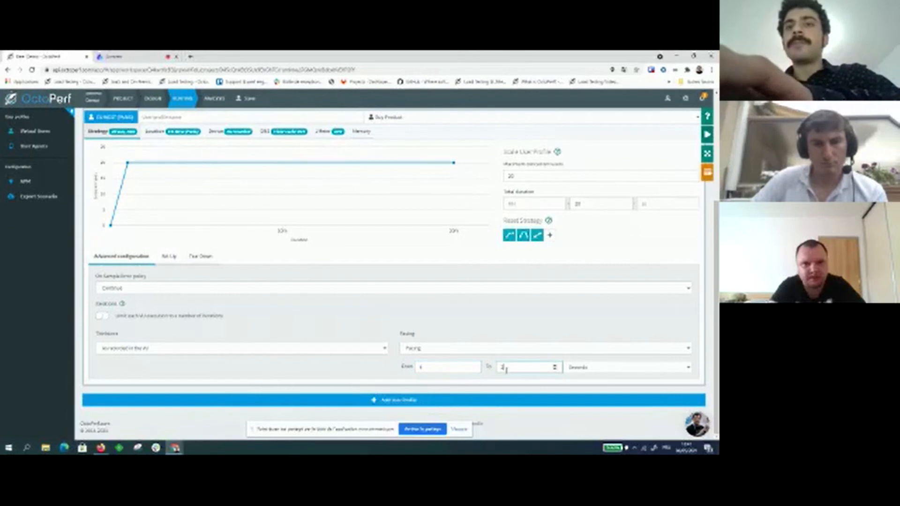
left_click(581, 370)
left_click(581, 377)
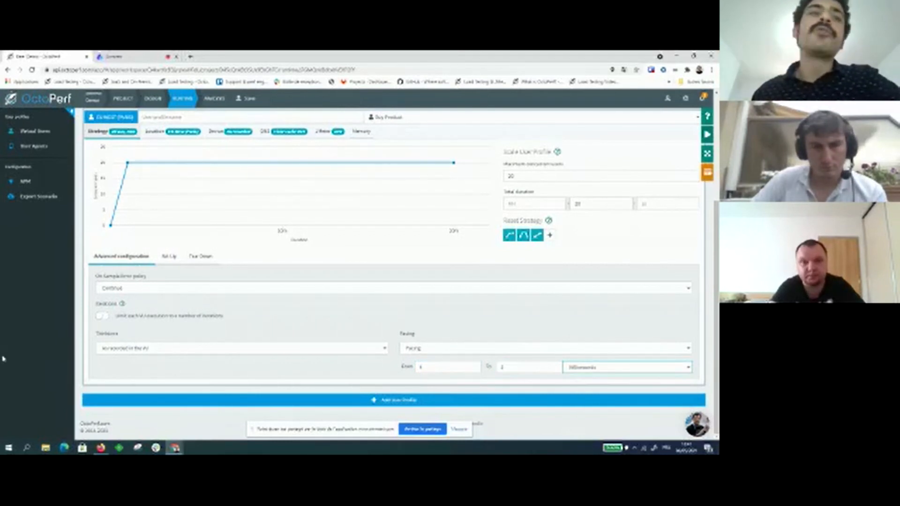
left_click(41, 352)
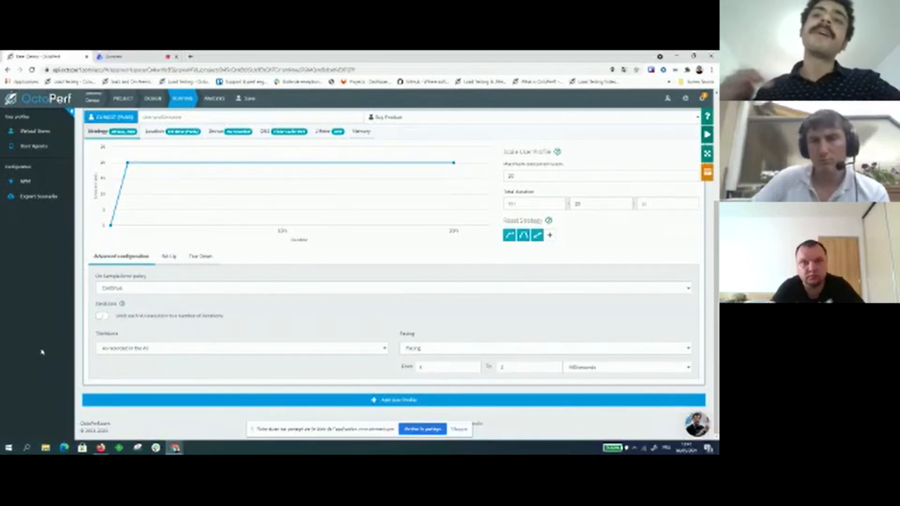
Try minutes as the unit of the pacing range, and reset the profile's pacing to None
left_click(629, 369)
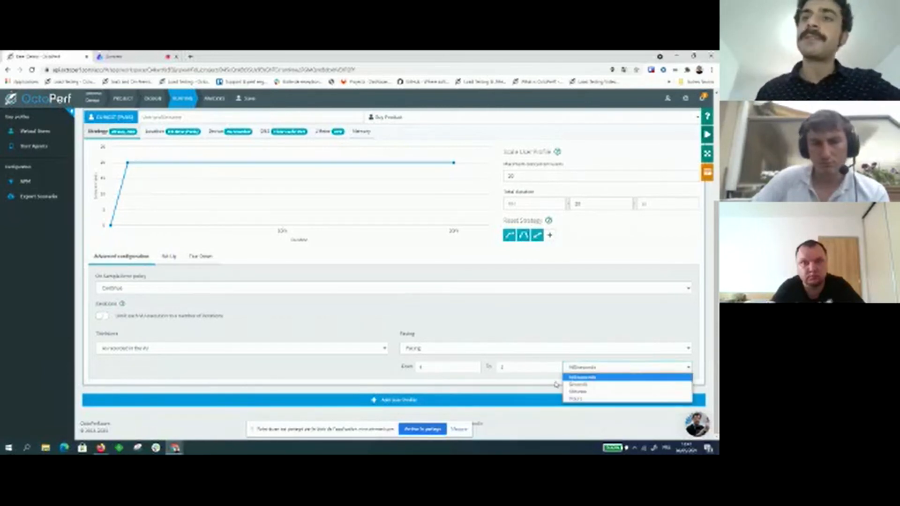
left_click(569, 395)
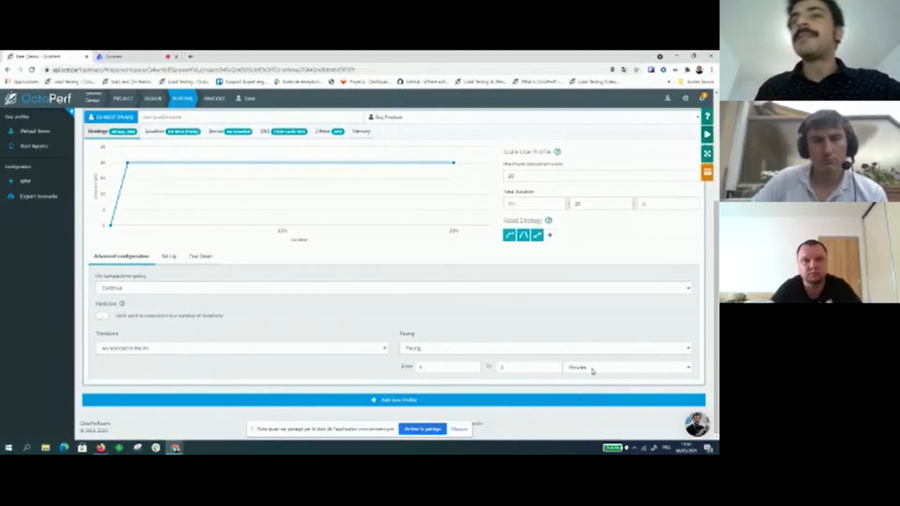
left_click(449, 347)
left_click(424, 366)
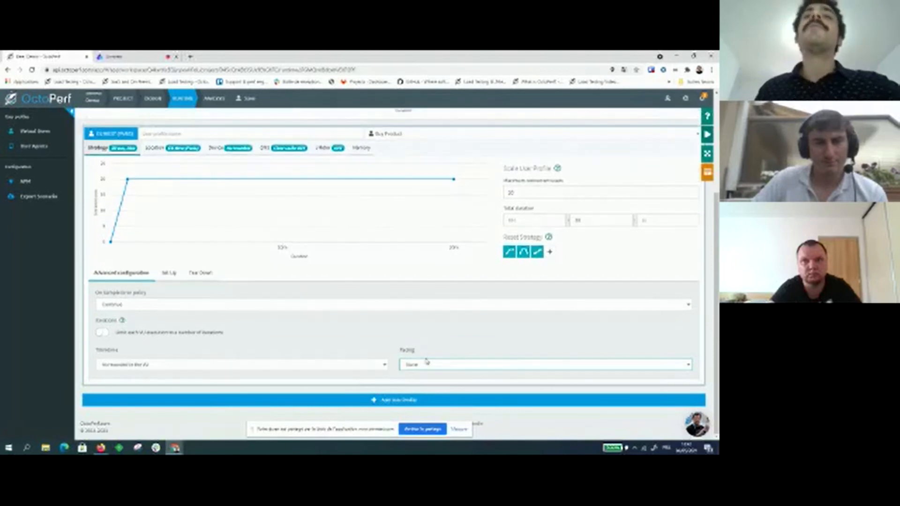
left_click(11, 338)
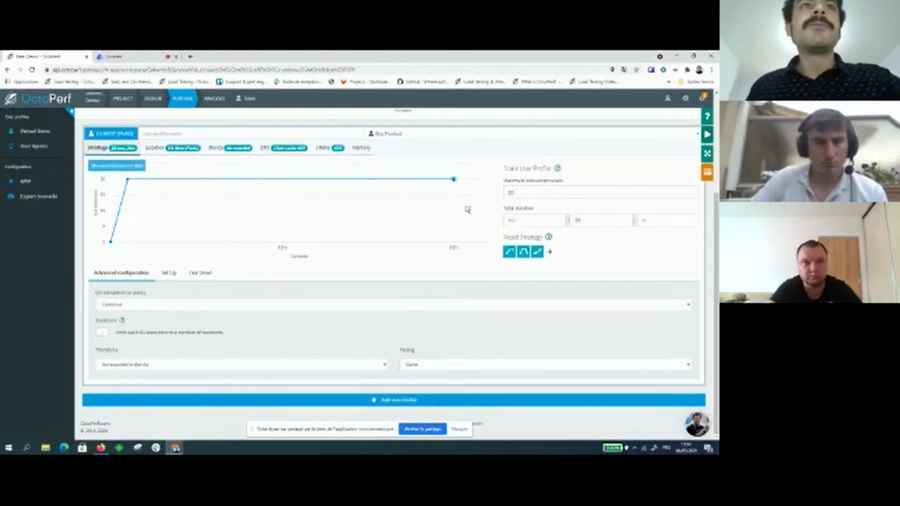
Duplicate the Buy Product user profile and open the copy for editing
scroll(649, 179, "up", 1)
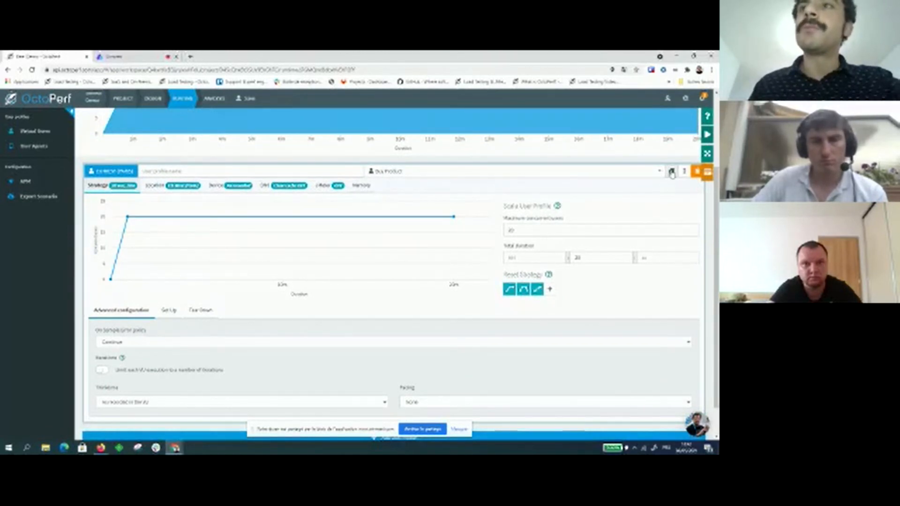
left_click(670, 175)
scroll(263, 281, "down", 2)
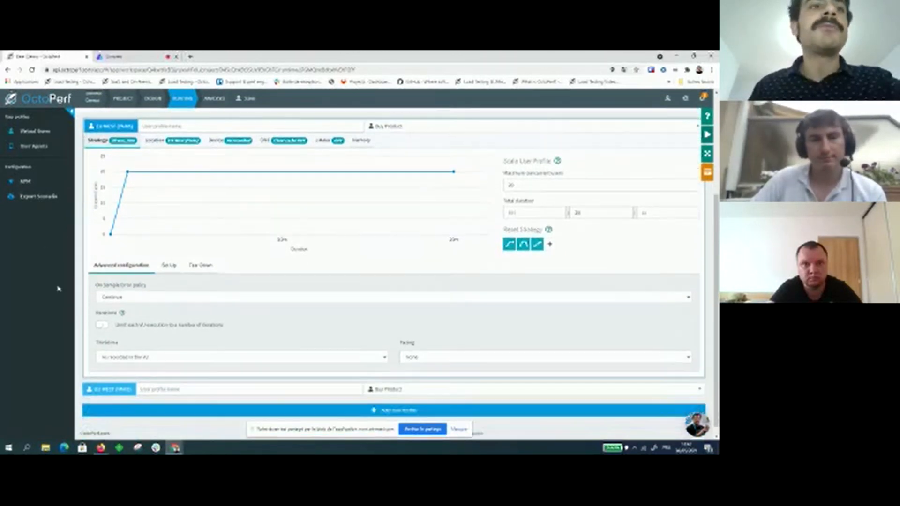
left_click(396, 382)
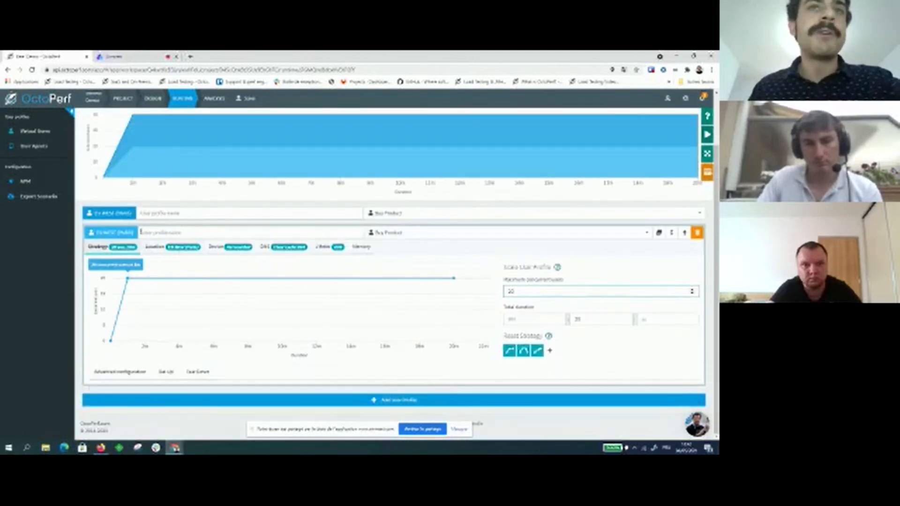
Set the duplicated profile's location to Amazon EC2 - Canada (Montreal) on the world map and return to its load strategy
left_click(167, 250)
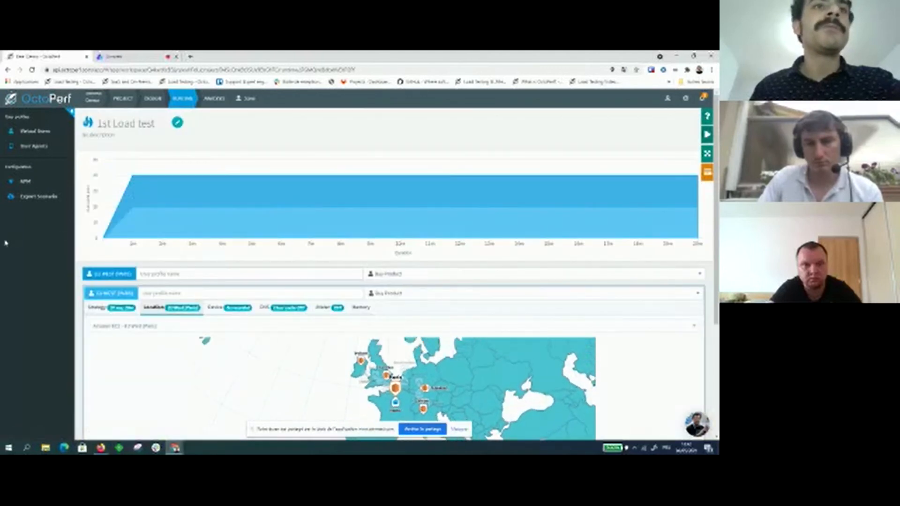
scroll(5, 243, "down", 4)
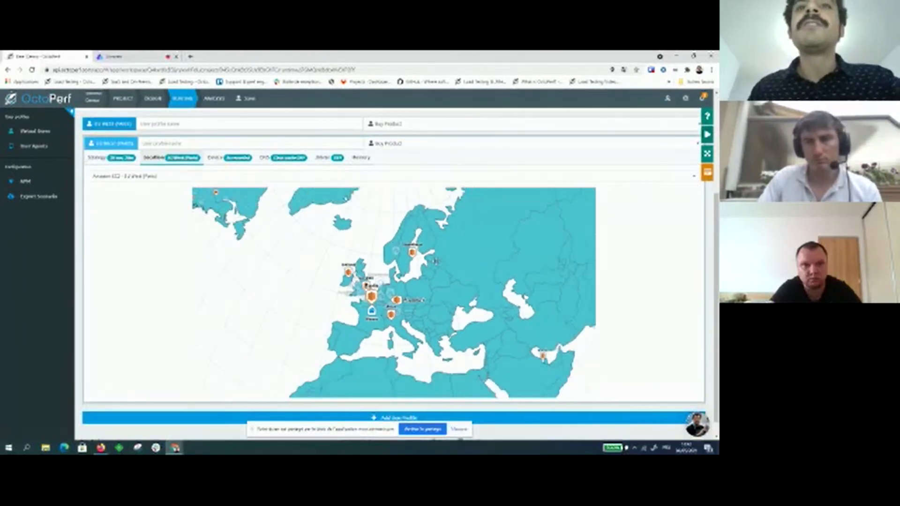
left_click_drag(455, 295, 357, 292)
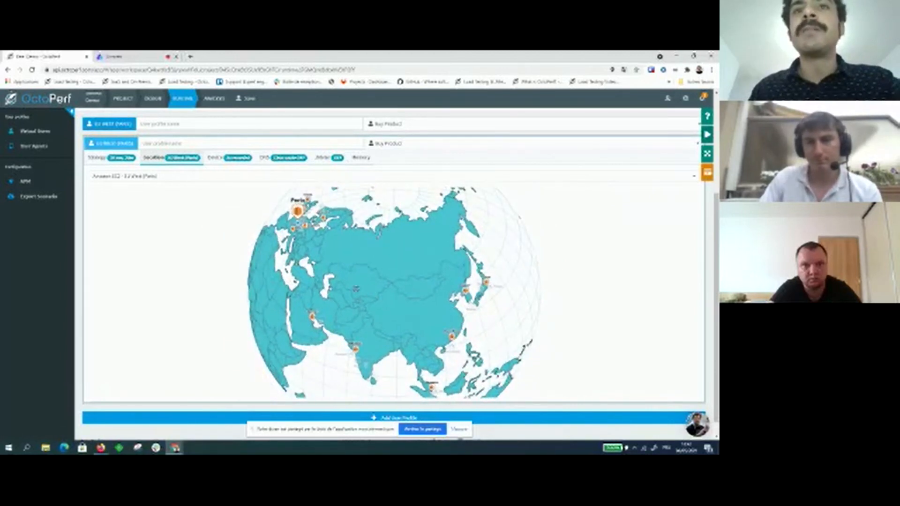
left_click_drag(506, 314, 293, 321)
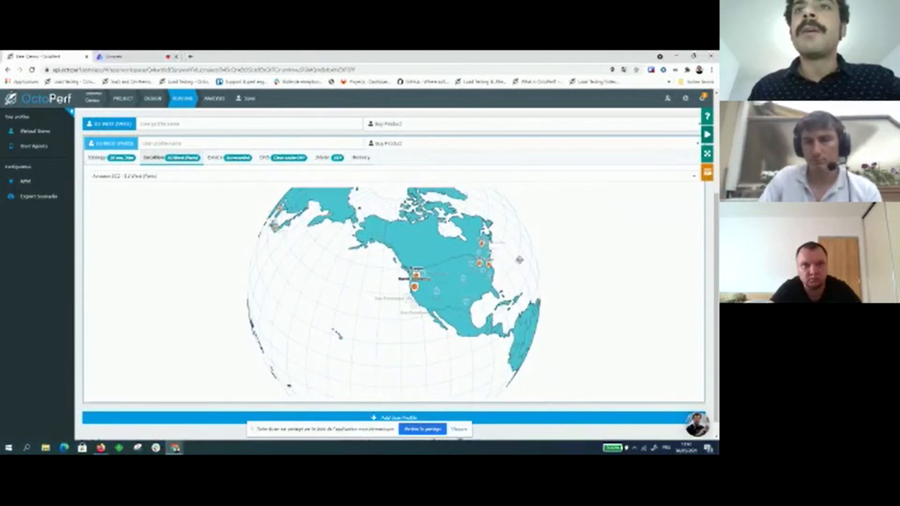
left_click_drag(518, 260, 415, 265)
scroll(384, 264, "up", 5)
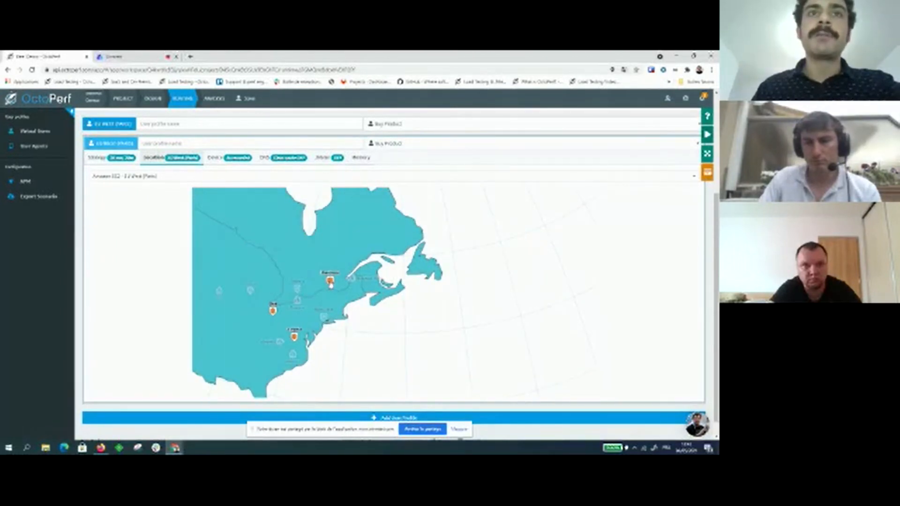
left_click(331, 282)
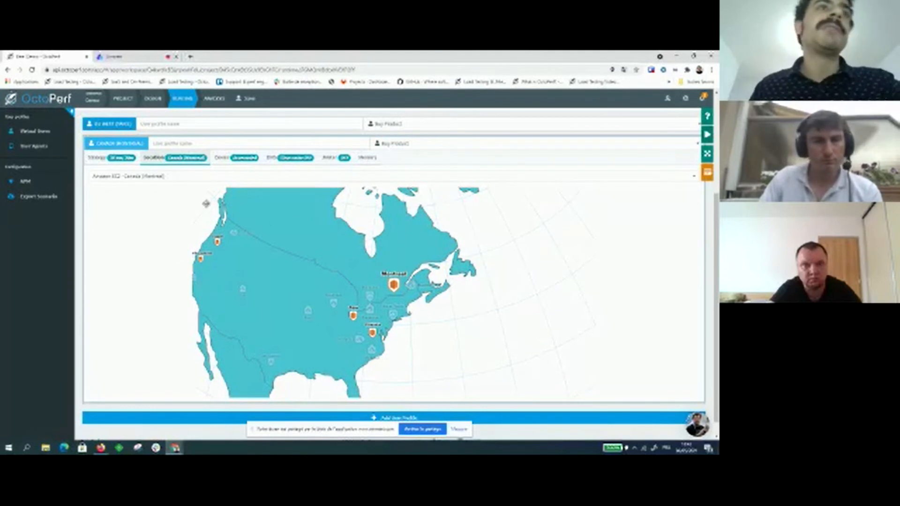
left_click(118, 158)
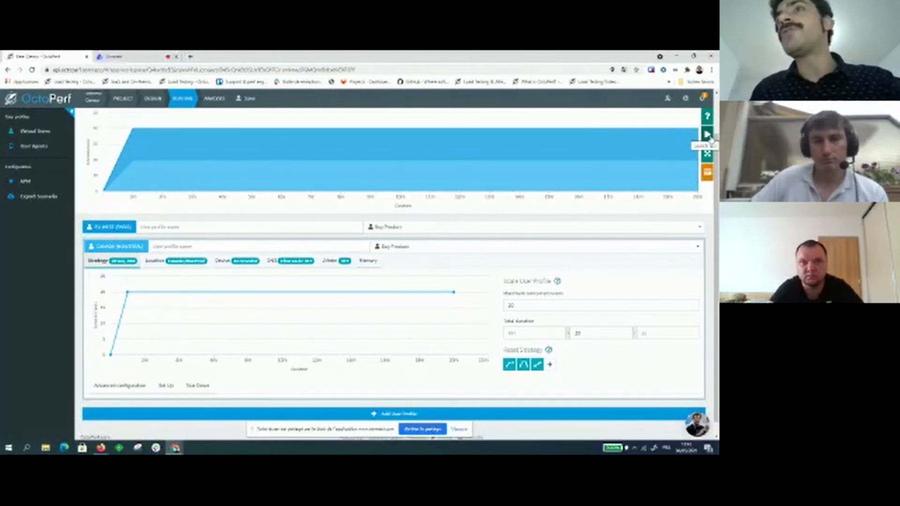
Launch the 1st Load test scenario, accepting the virtual user checks and keeping the default report configuration
left_click(708, 135)
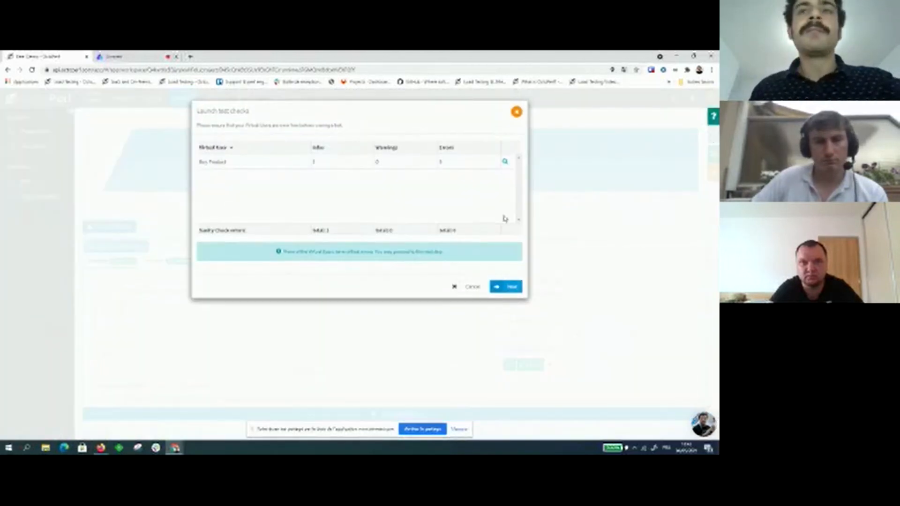
left_click(510, 286)
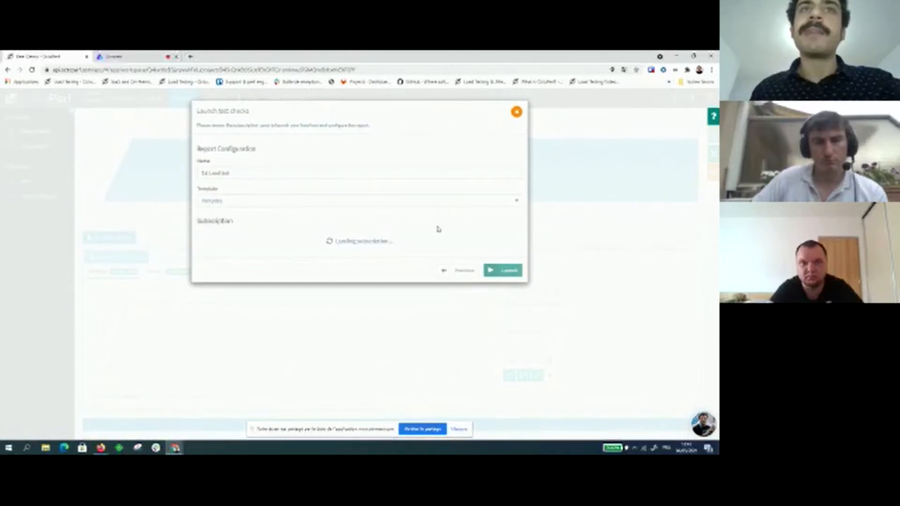
left_click(513, 310)
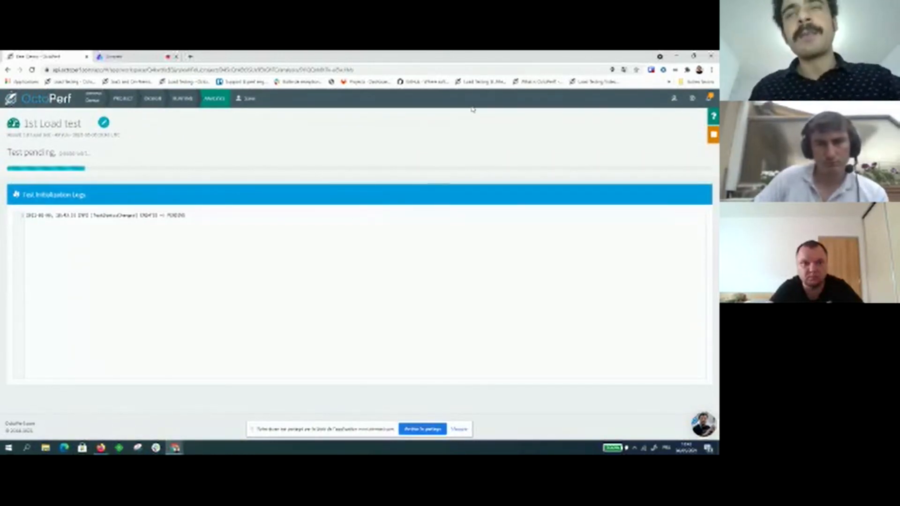
Open the bookmarked OctoPerf documentation separately from the running test and view its Enterprise-Edition introduction
right_click(534, 82)
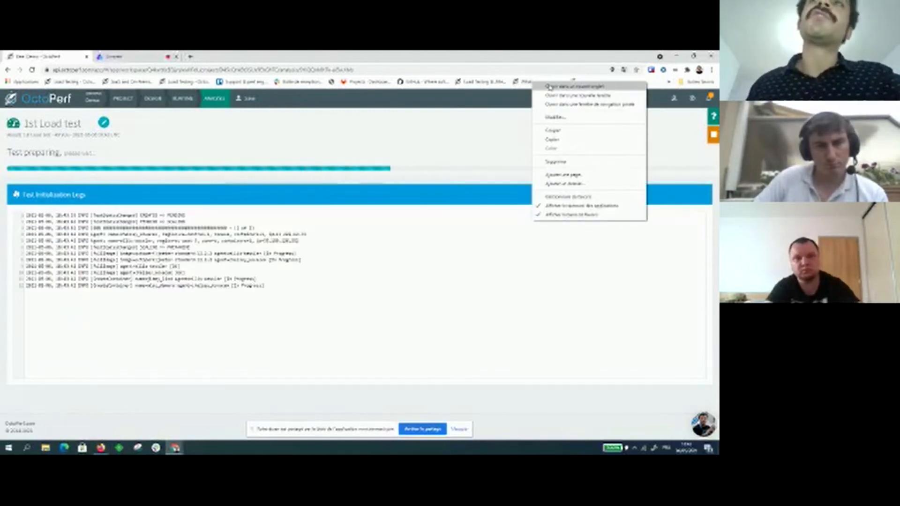
left_click(549, 86)
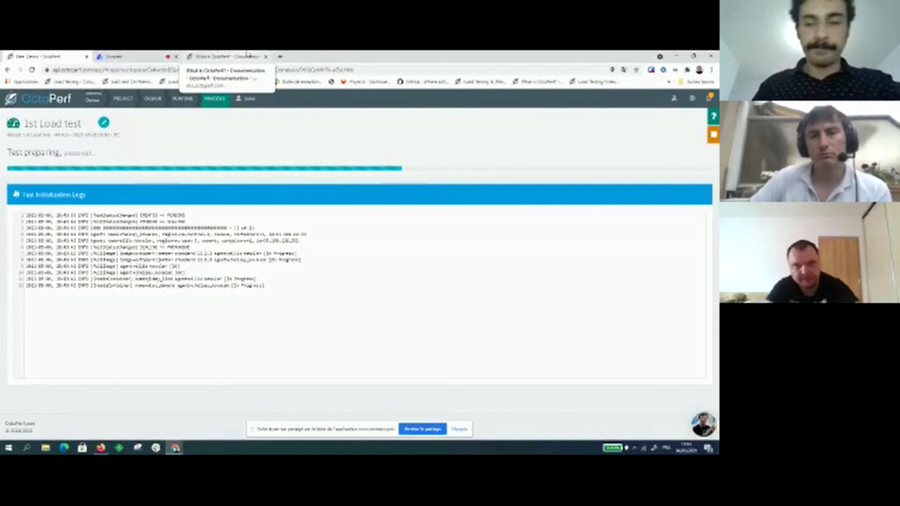
left_click(247, 56)
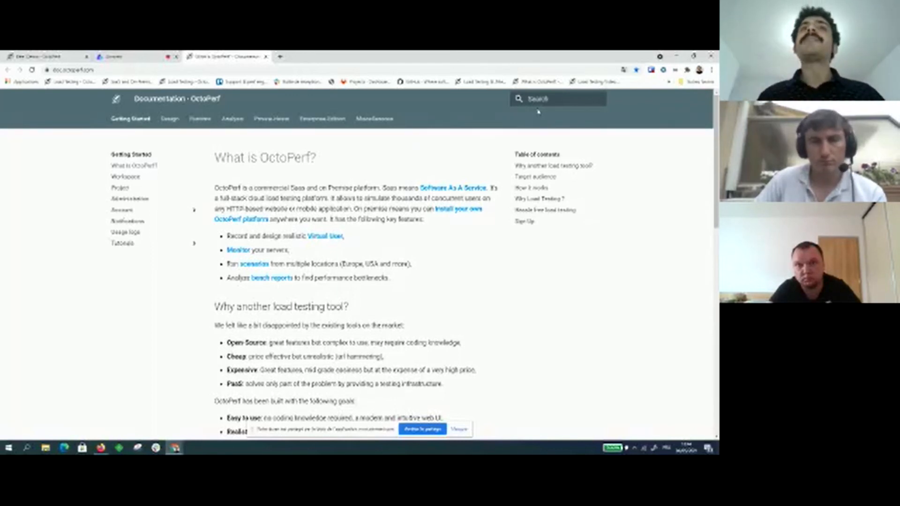
left_click(322, 121)
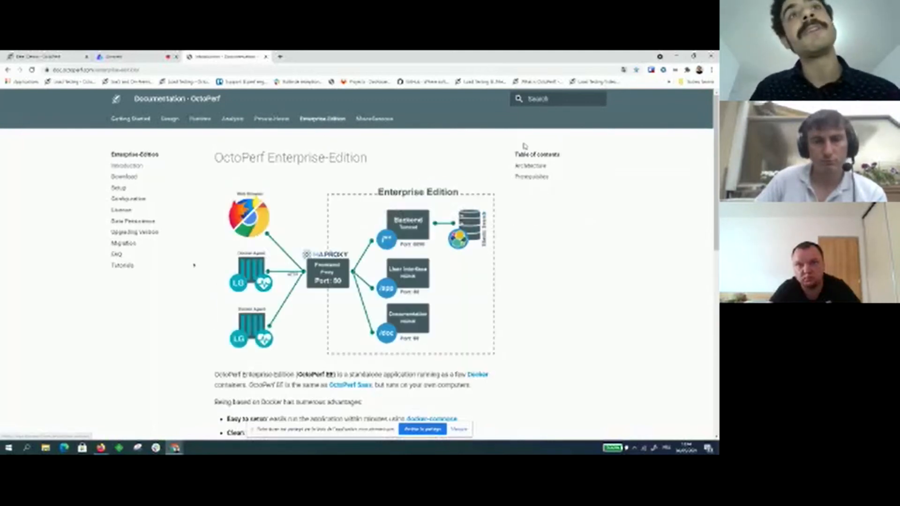
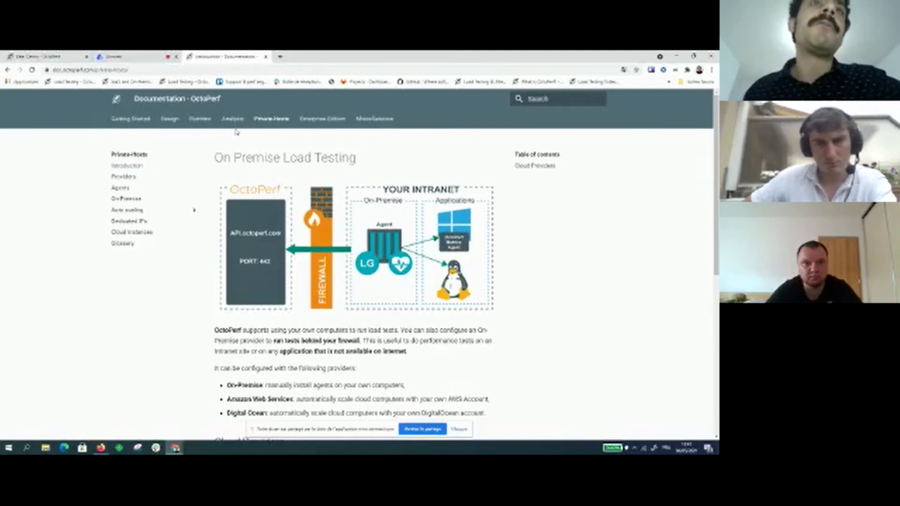
Open the CI with Jenkins page among the integrations in the Runtime documentation
left_click(199, 120)
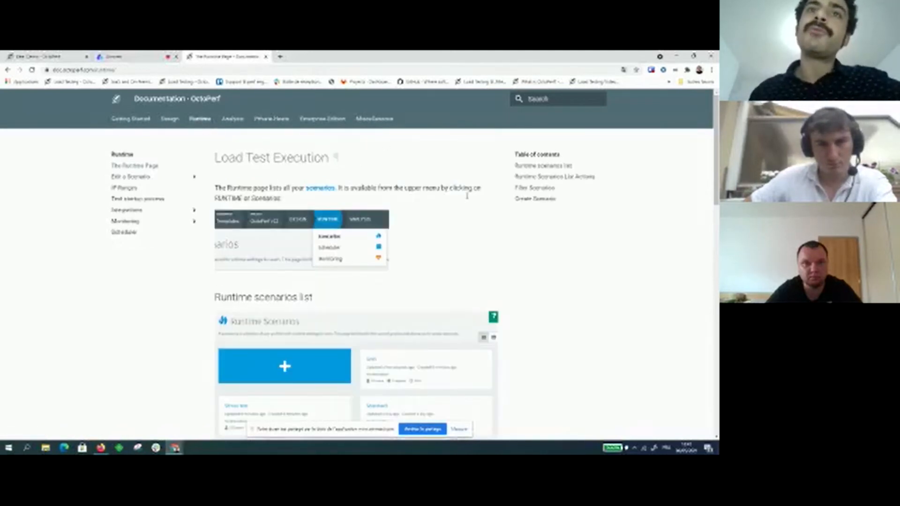
left_click(140, 210)
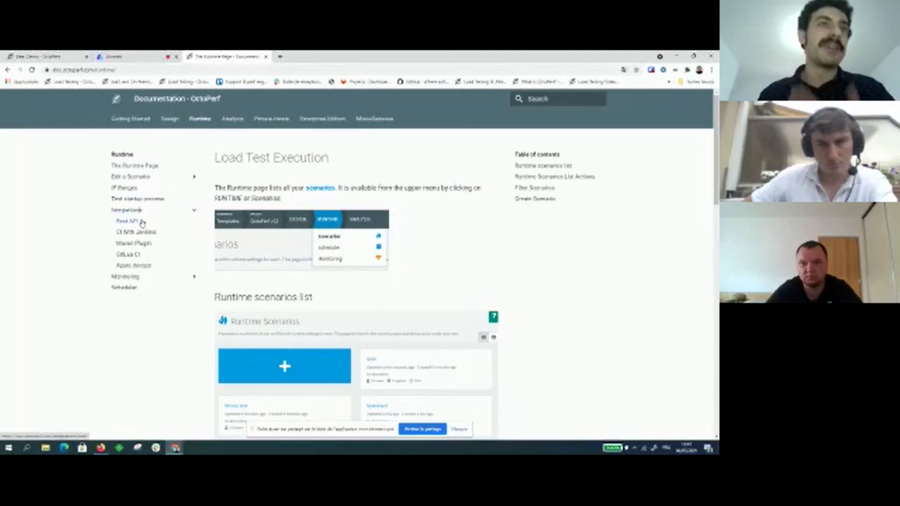
left_click(144, 233)
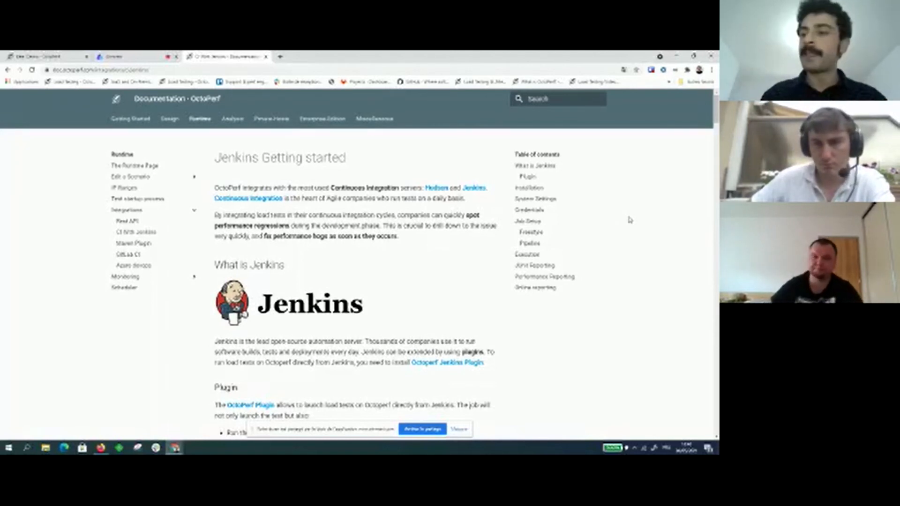
Read through the Jenkins guide's installation, credentials, pipeline, execution and JUnit reporting sections
scroll(530, 289, "down", 12)
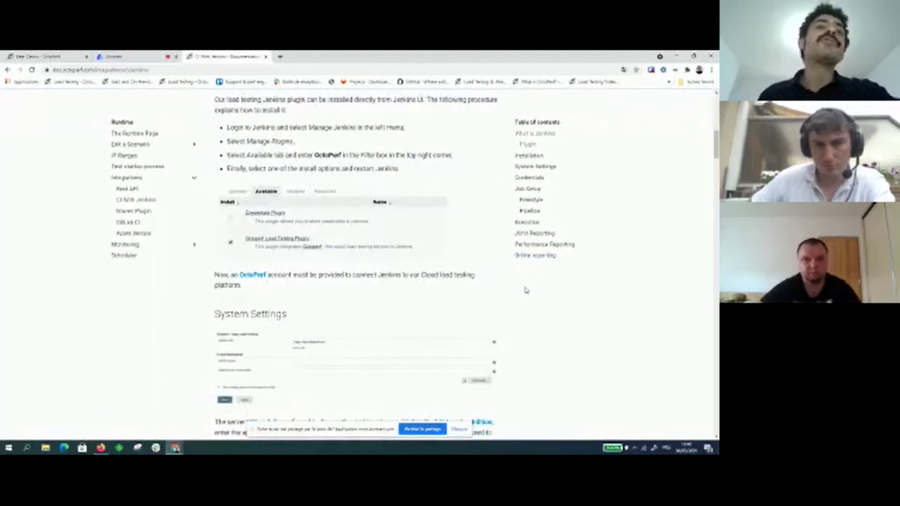
scroll(523, 290, "down", 3)
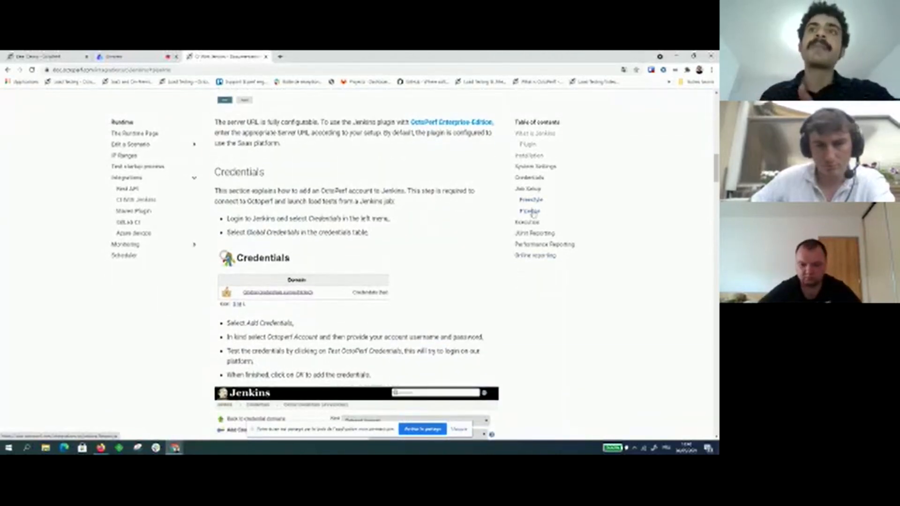
left_click(531, 211)
scroll(492, 305, "down", 12)
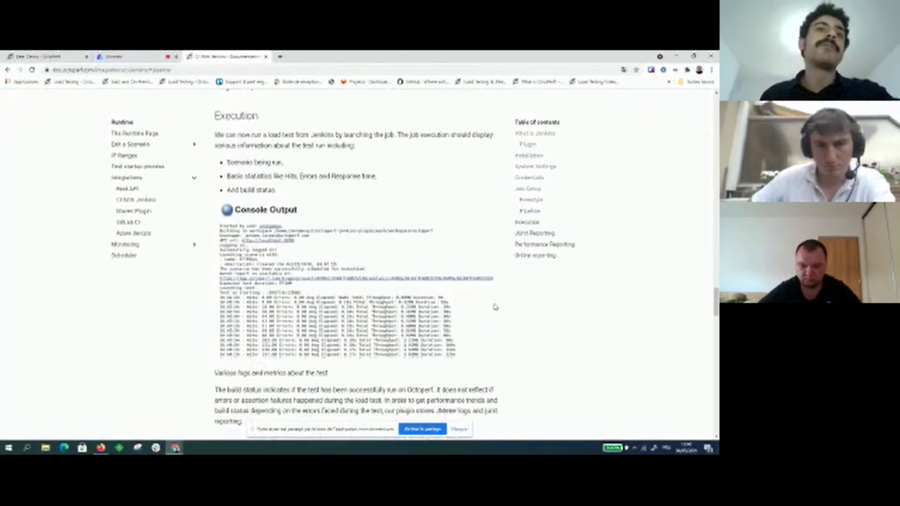
scroll(495, 307, "down", 15)
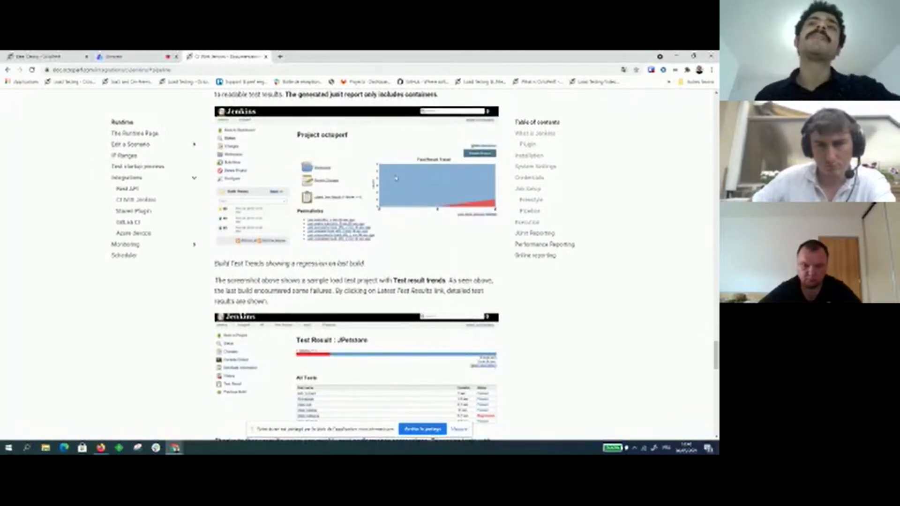
Return to the running 1st Load test report and examine its statistics summary and the hits and response time chart
scroll(500, 181, "down", 1)
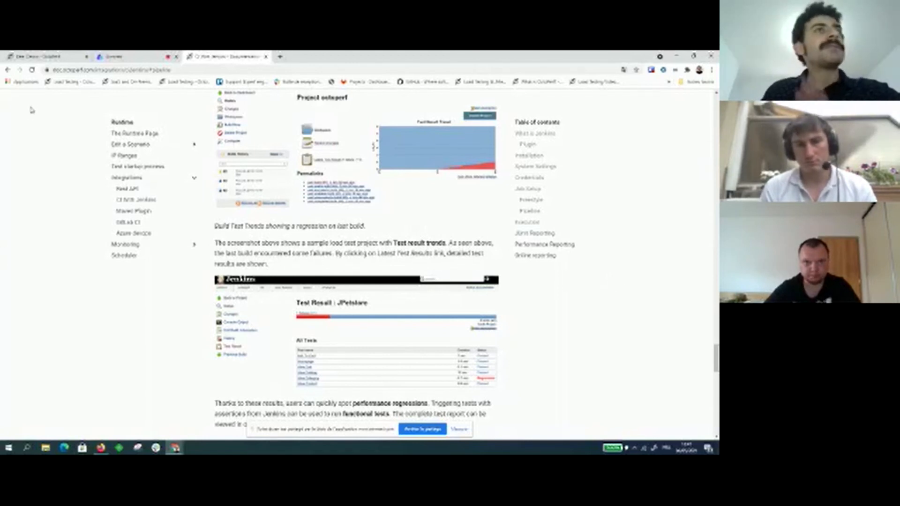
left_click(37, 56)
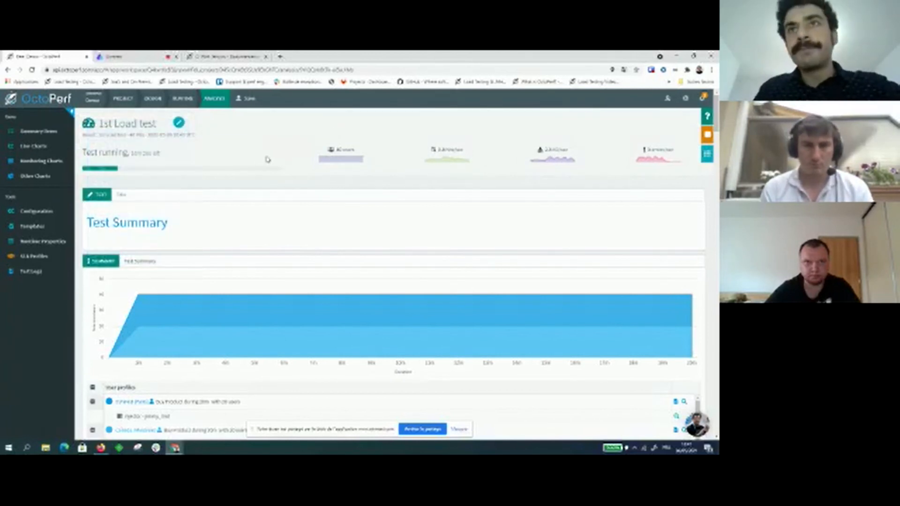
scroll(44, 230, "down", 5)
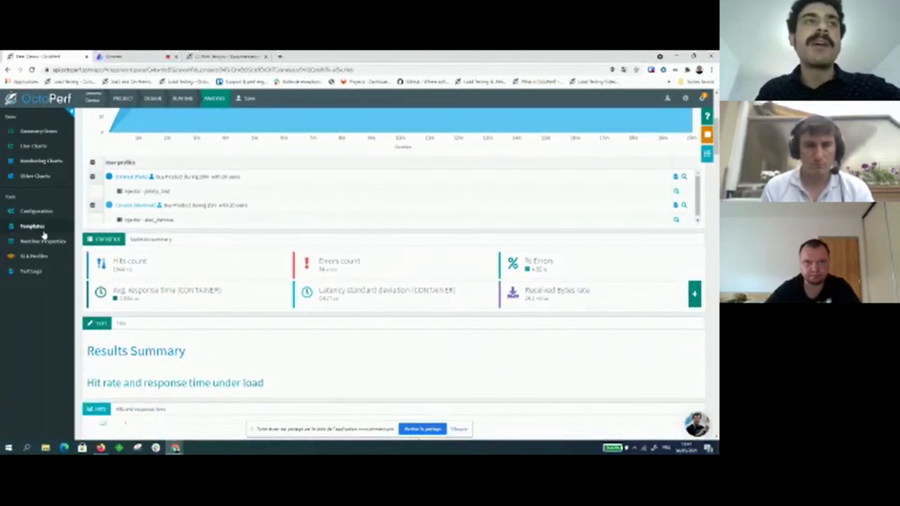
scroll(45, 234, "down", 2)
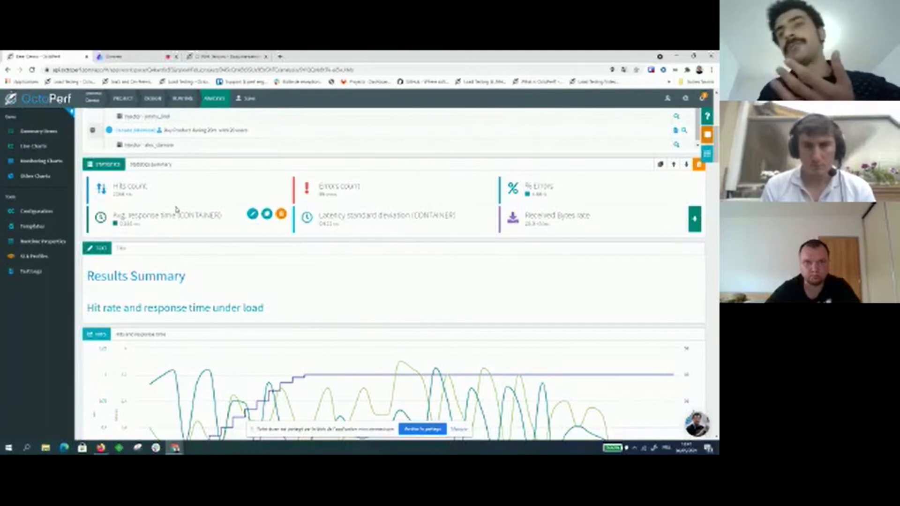
scroll(28, 341, "down", 3)
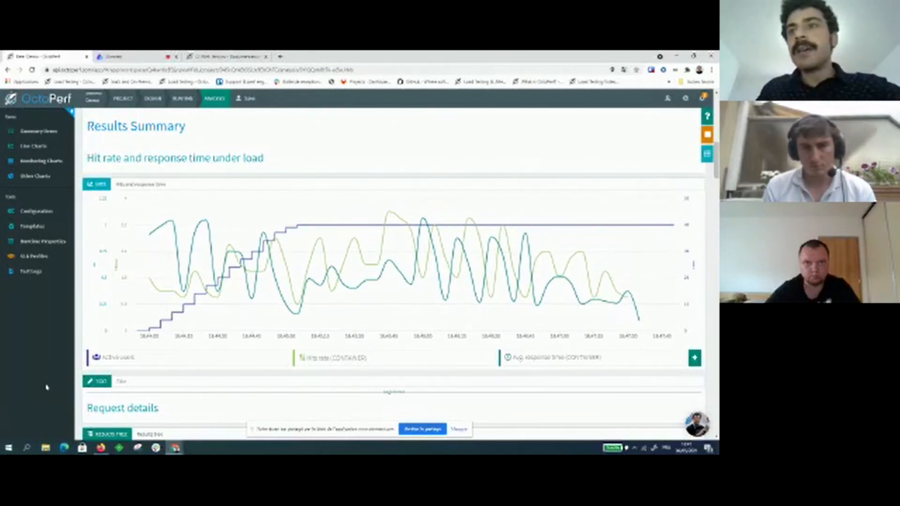
scroll(46, 384, "down", 1)
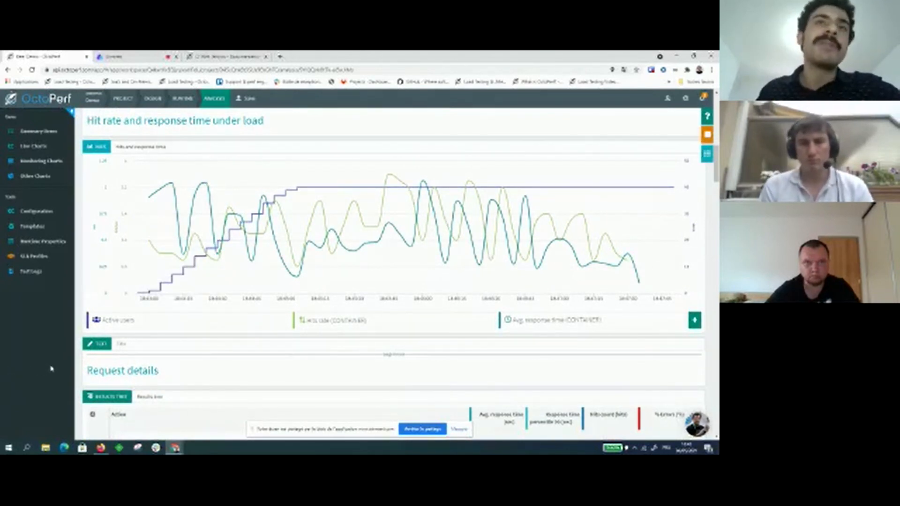
mouse_move(140, 320)
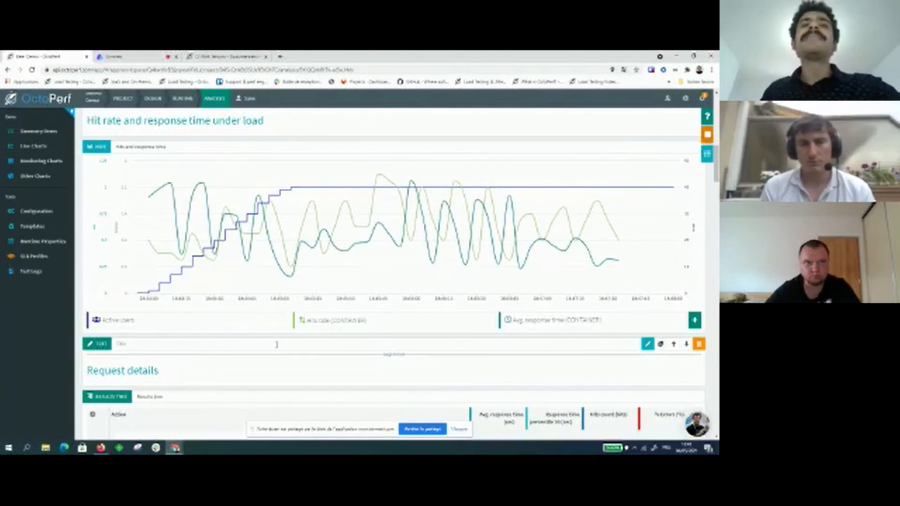
mouse_move(334, 322)
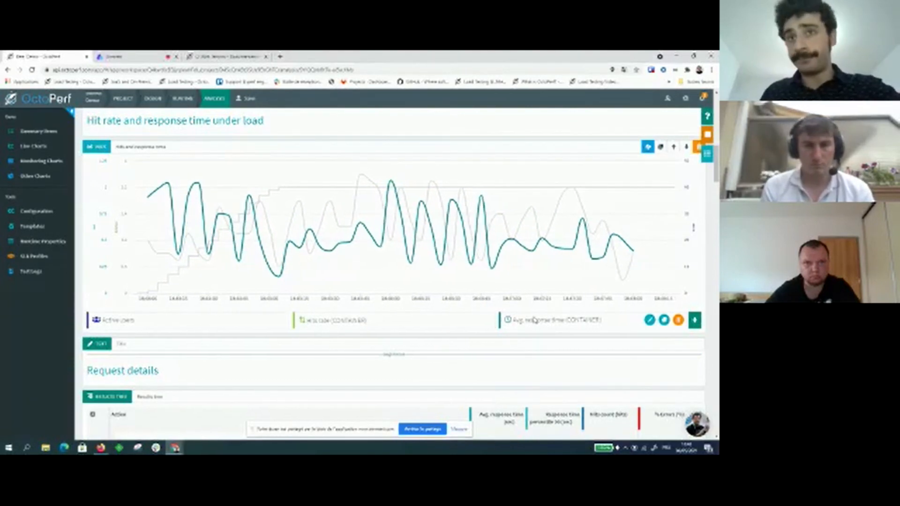
Expand the PreHomePage and HomePage containers of the Paris Buy Product profile in the results tree to examine their individual requests
scroll(14, 369, "down", 2)
scroll(14, 369, "down", 2)
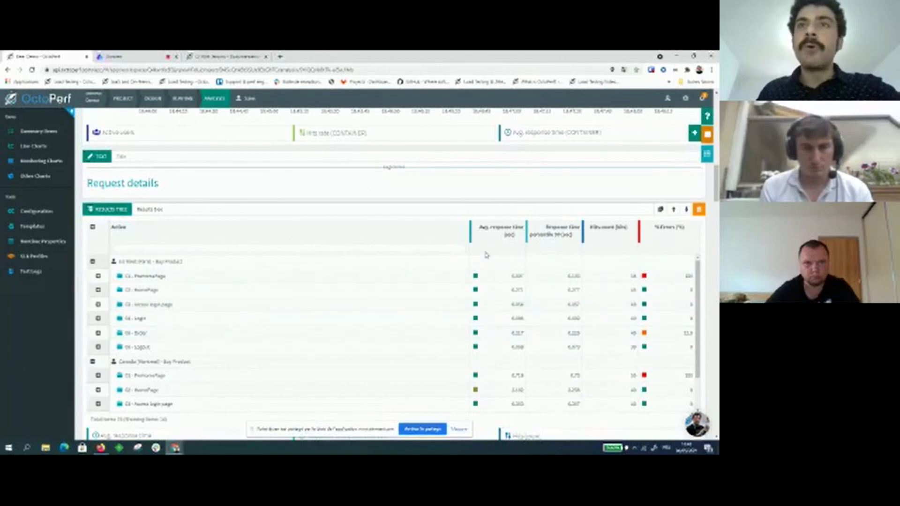
scroll(61, 317, "down", 1)
scroll(61, 317, "down", 1)
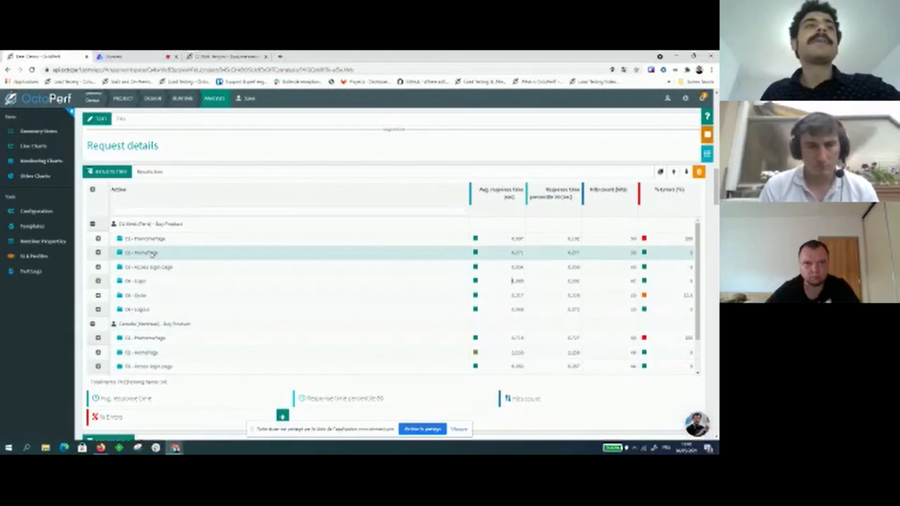
left_click(98, 239)
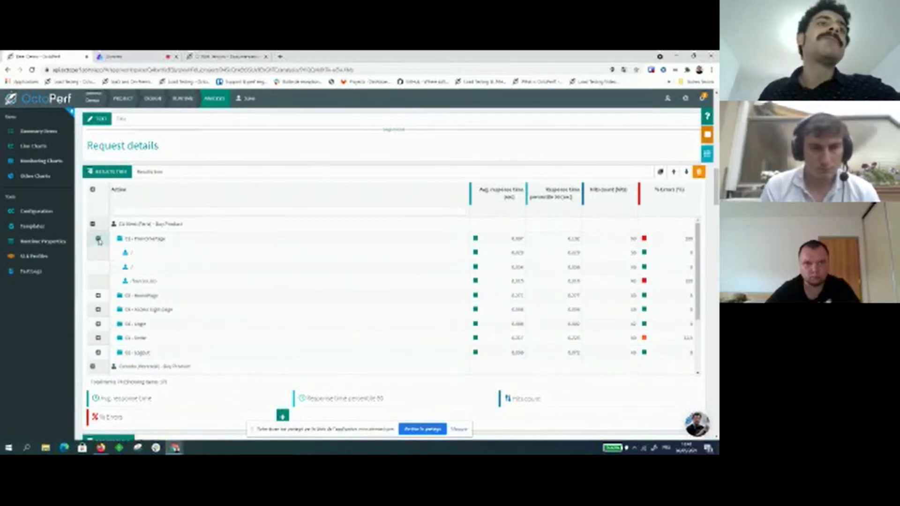
left_click(99, 296)
scroll(253, 309, "down", 1)
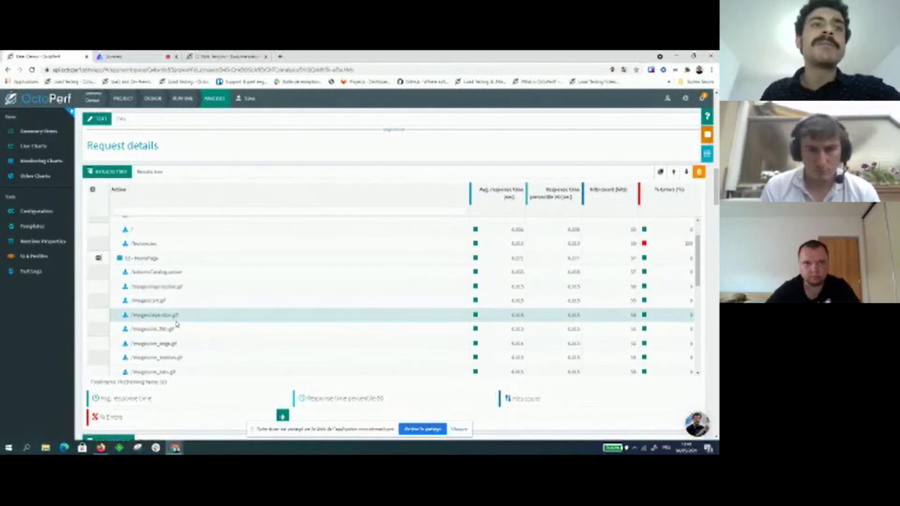
Collapse the HomePage container and the entire Paris profile in the results tree, and view the report sections below it
left_click(98, 258)
scroll(99, 268, "up", 3)
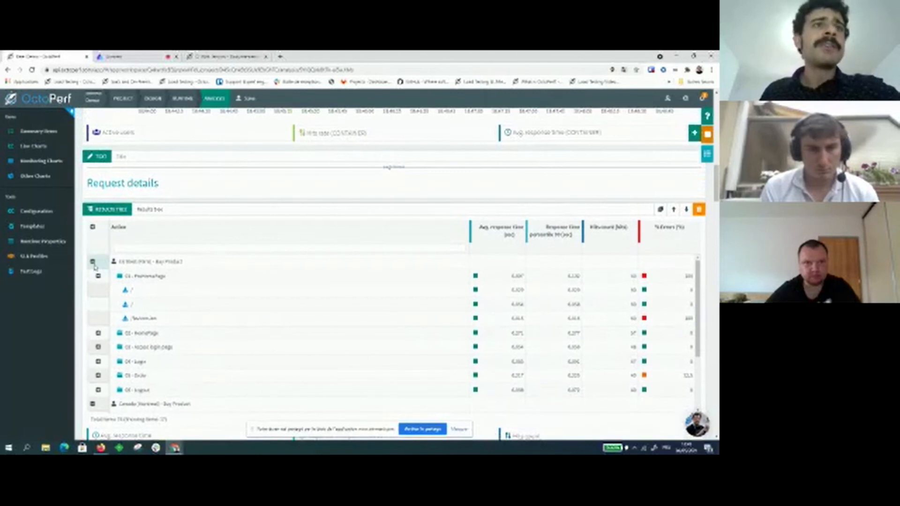
left_click(92, 261)
scroll(28, 305, "down", 10)
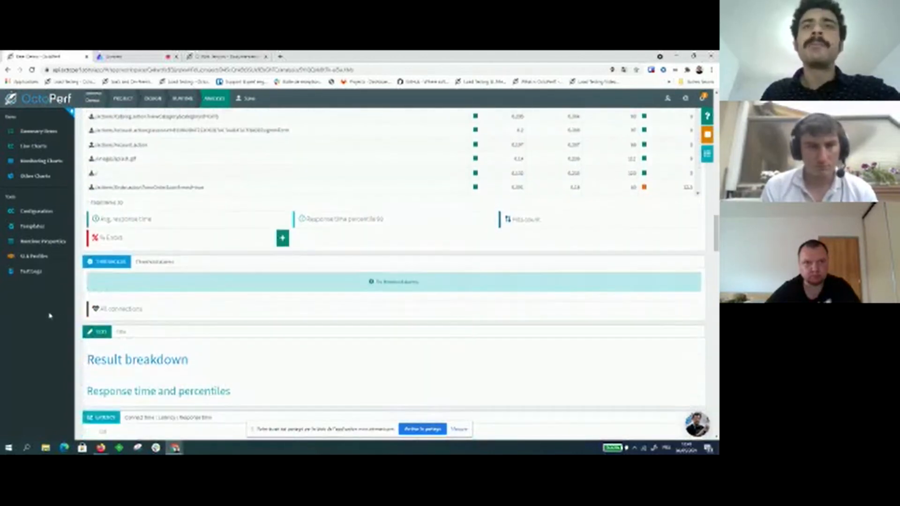
scroll(51, 316, "up", 6)
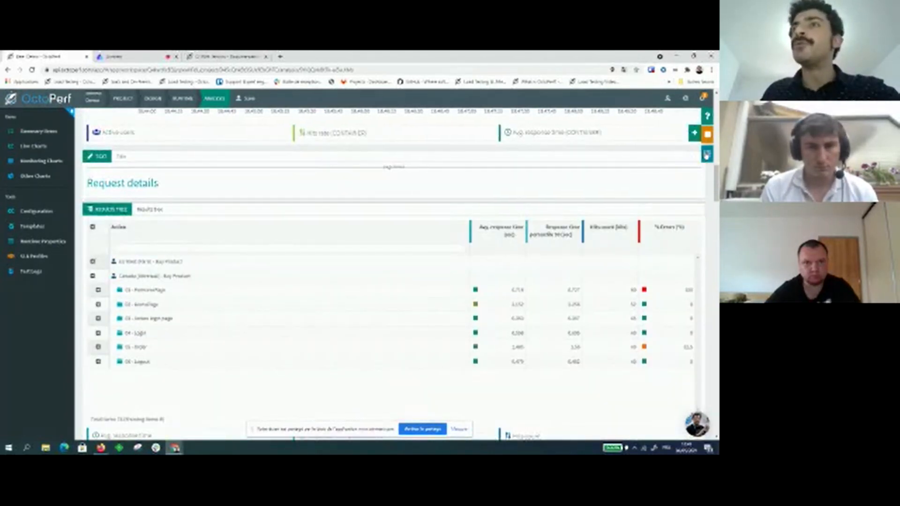
Highlight the Montreal Order container's error percentage and jump to the Errors table through the report summary
left_click(706, 155)
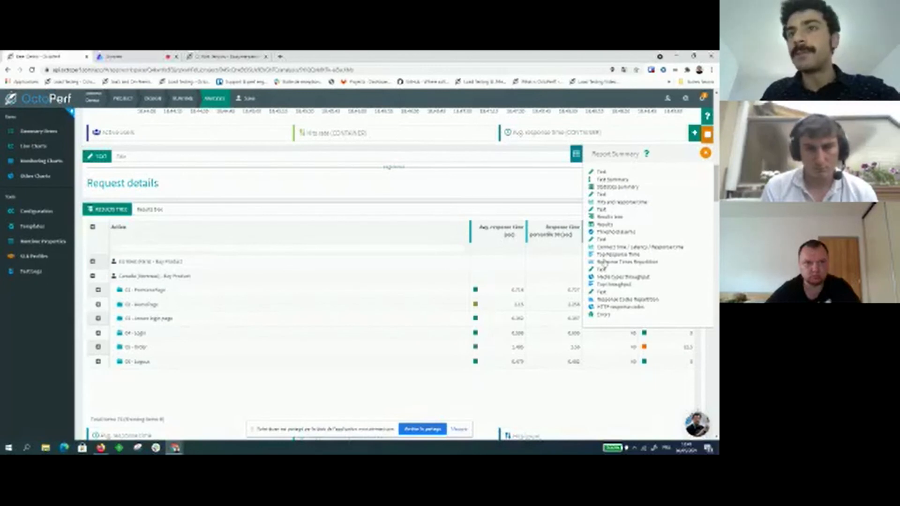
left_click(703, 153)
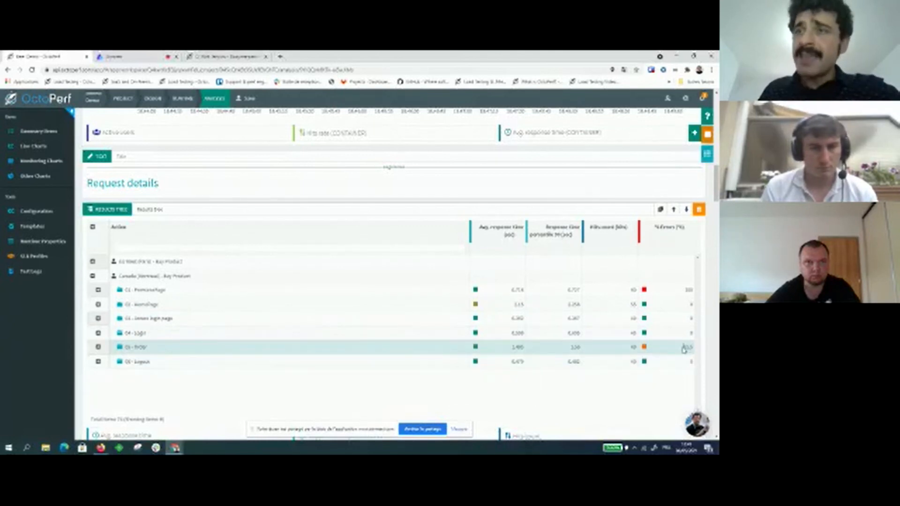
left_click_drag(684, 347, 692, 347)
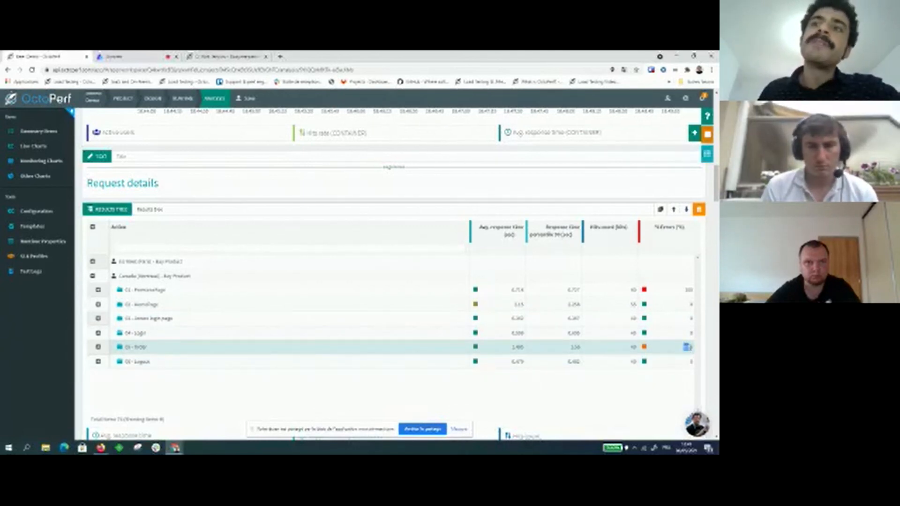
left_click(707, 154)
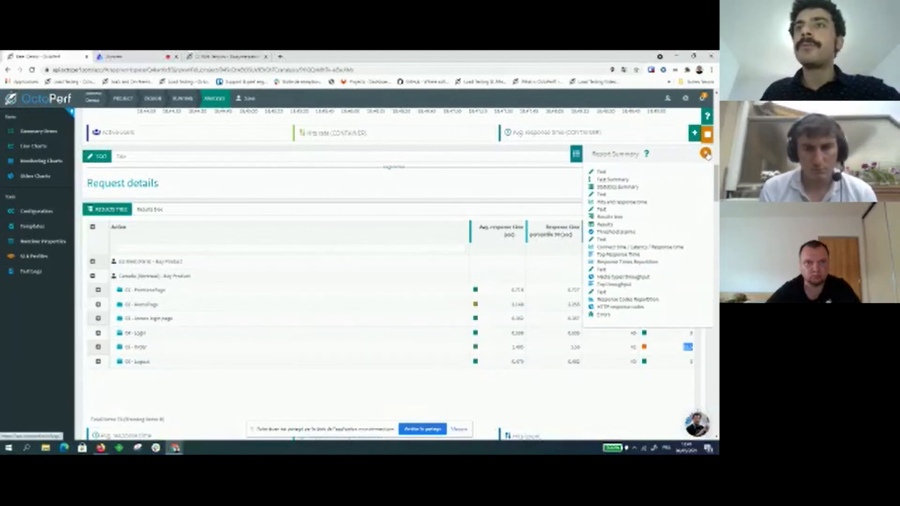
left_click(601, 316)
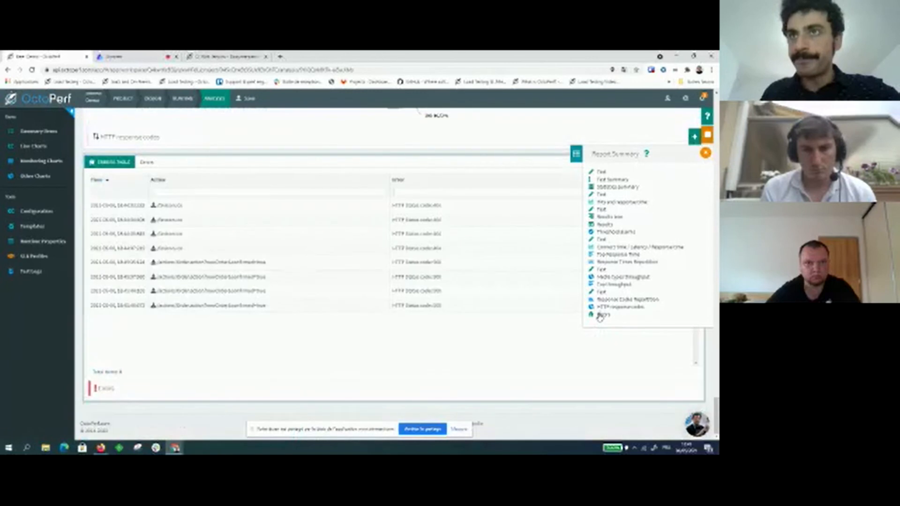
left_click(706, 154)
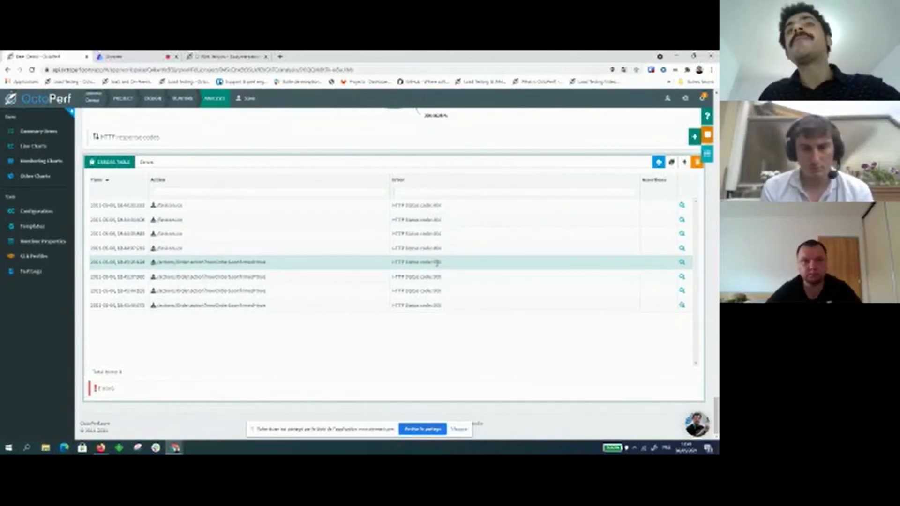
Inspect the request and response details of the first failed newOrder request in the Errors table, including the HTML body, and close them
left_click(681, 264)
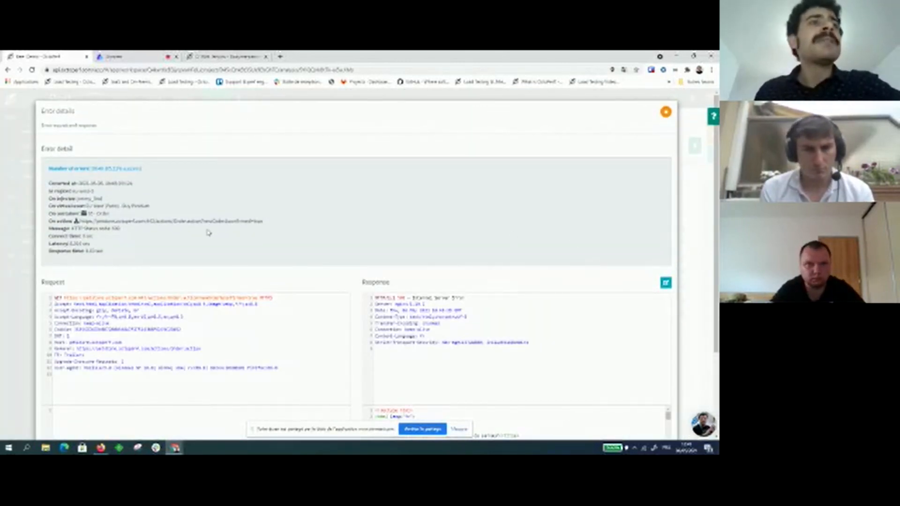
scroll(247, 159, "down", 1)
left_click_drag(45, 244, 203, 311)
left_click(117, 286)
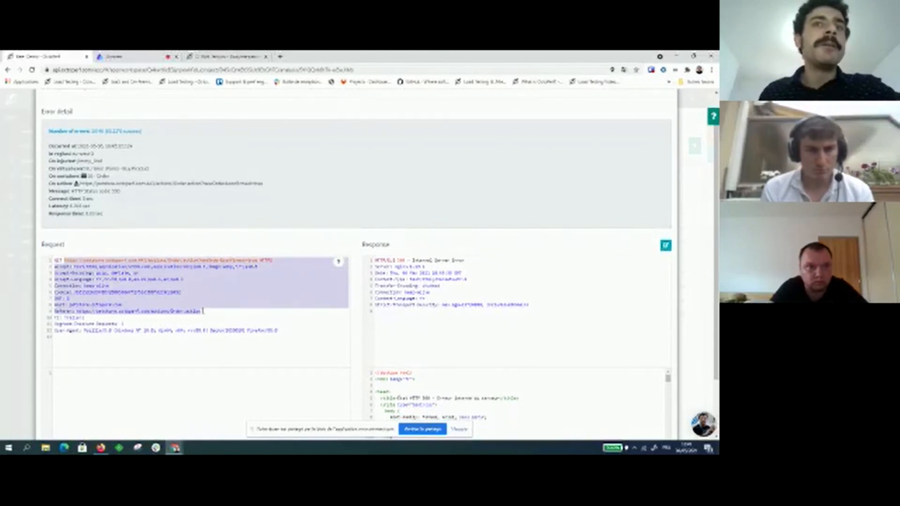
scroll(427, 239, "down", 2)
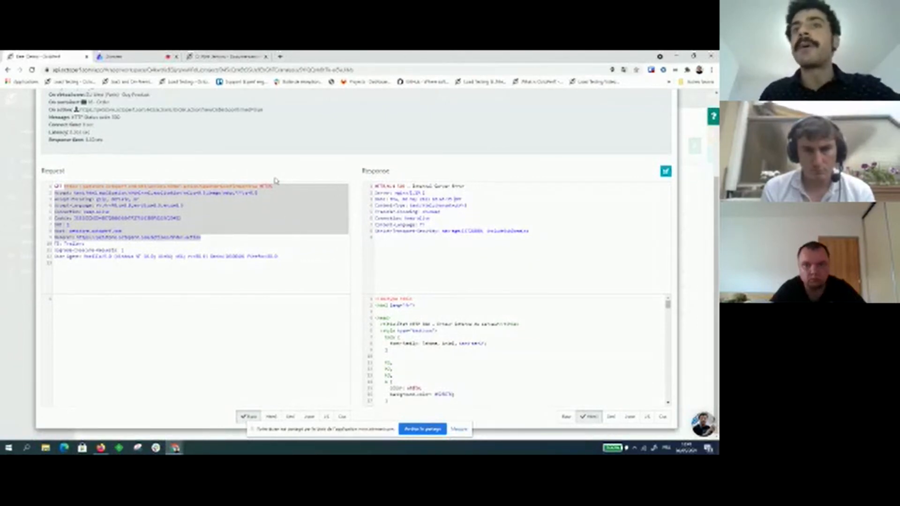
scroll(479, 328, "down", 8)
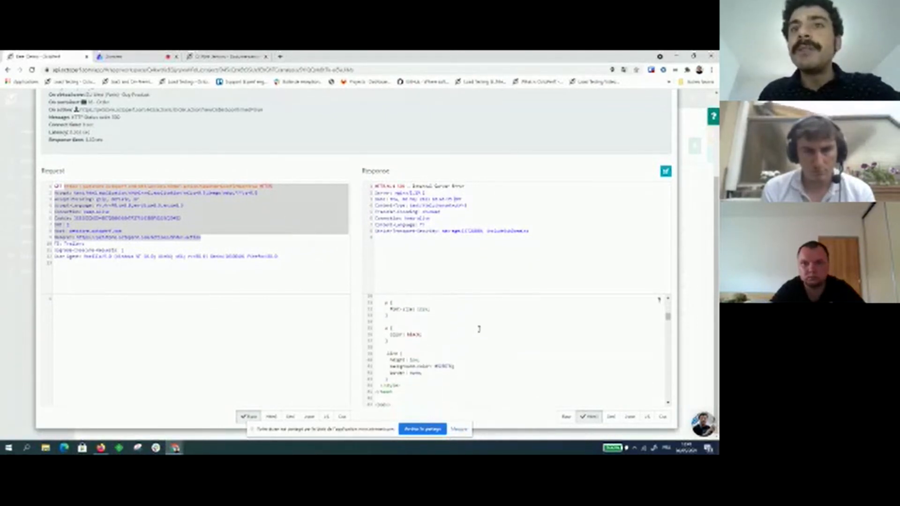
scroll(479, 328, "down", 1)
scroll(472, 350, "down", 5)
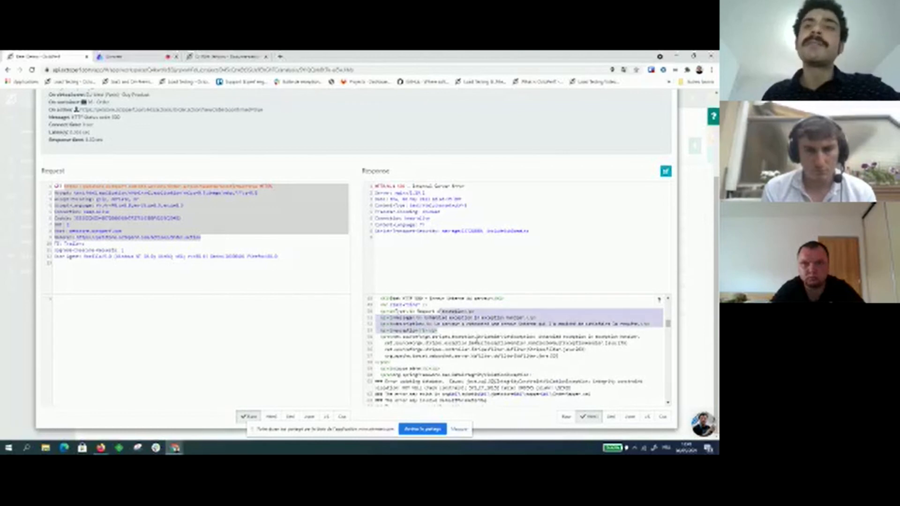
left_click(700, 339)
Delete the HTTP response codes pie chart and the response codes repartition area chart from the report
scroll(482, 314, "up", 5)
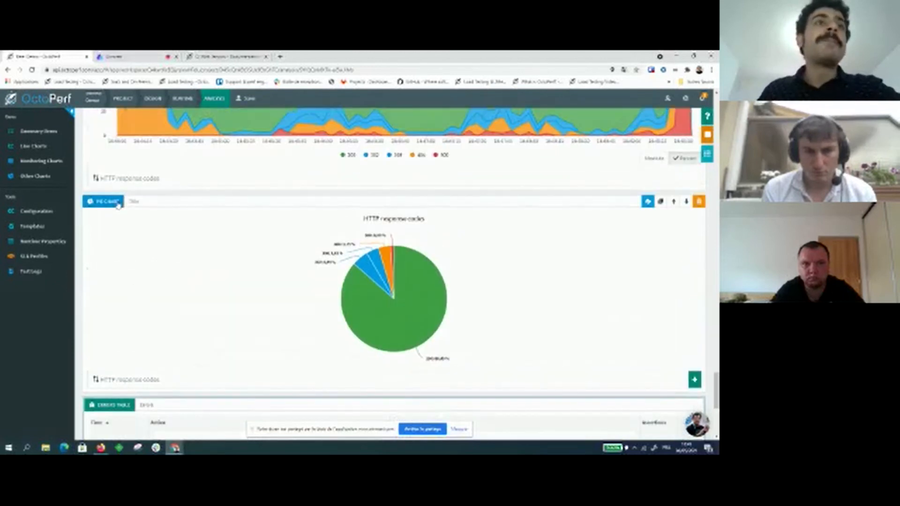
left_click_drag(118, 205, 148, 206)
scroll(678, 256, "up", 1)
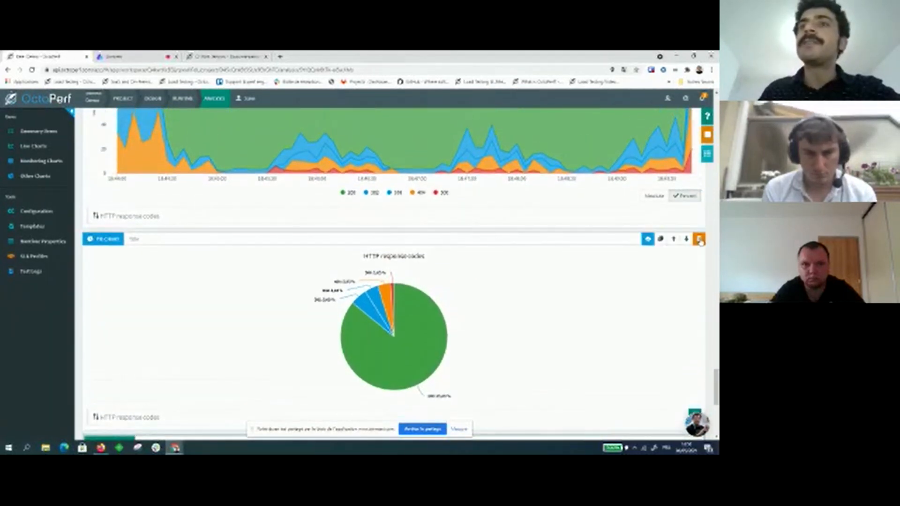
left_click(699, 239)
left_click(698, 225)
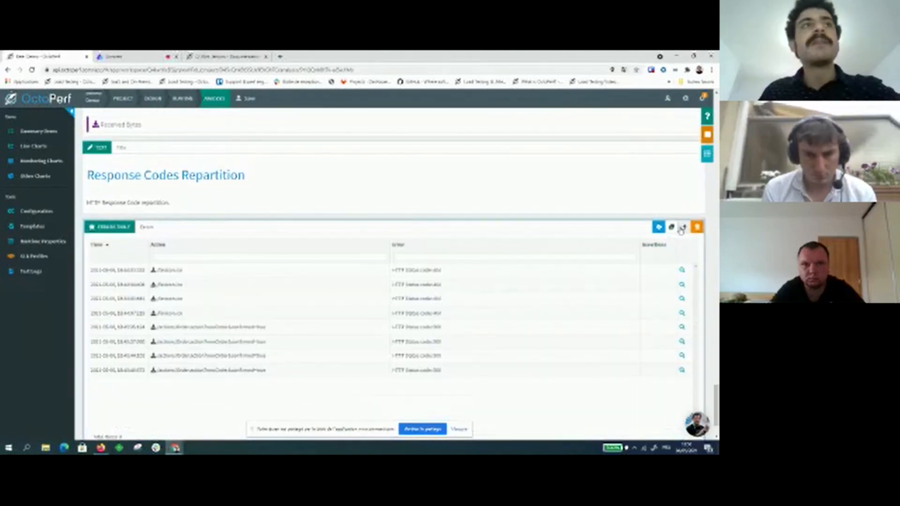
Open the Response Codes Repartition text for editing, and add "Load test with 404 and 500 errors" to the Test Summary text
scroll(681, 230, "up", 3)
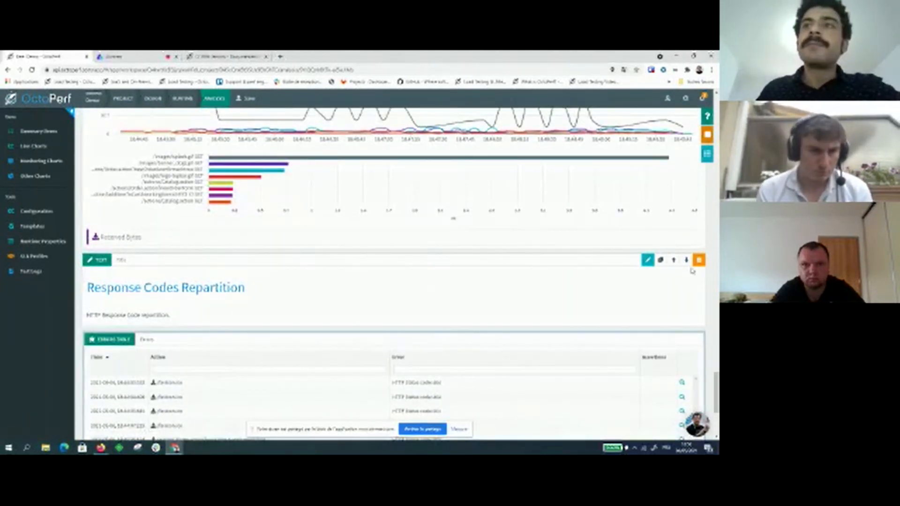
left_click(648, 262)
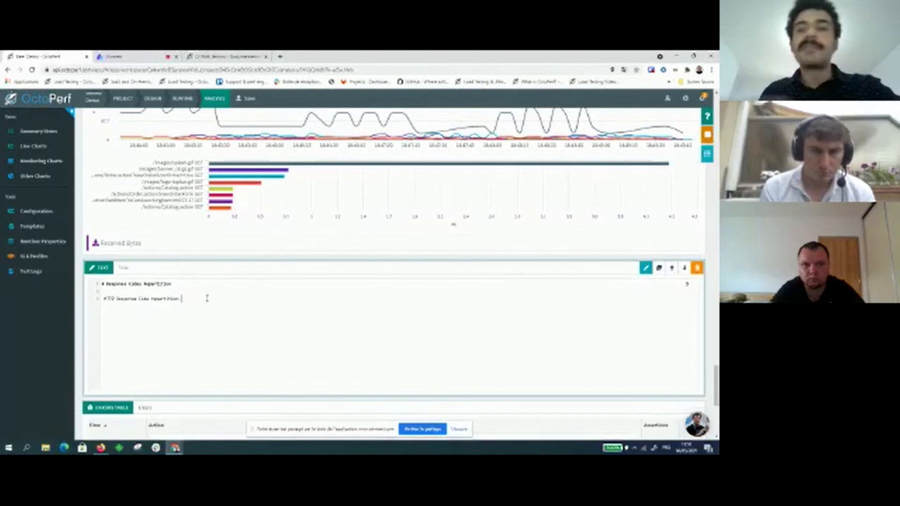
left_click_drag(716, 386, 716, 115)
left_click(658, 199)
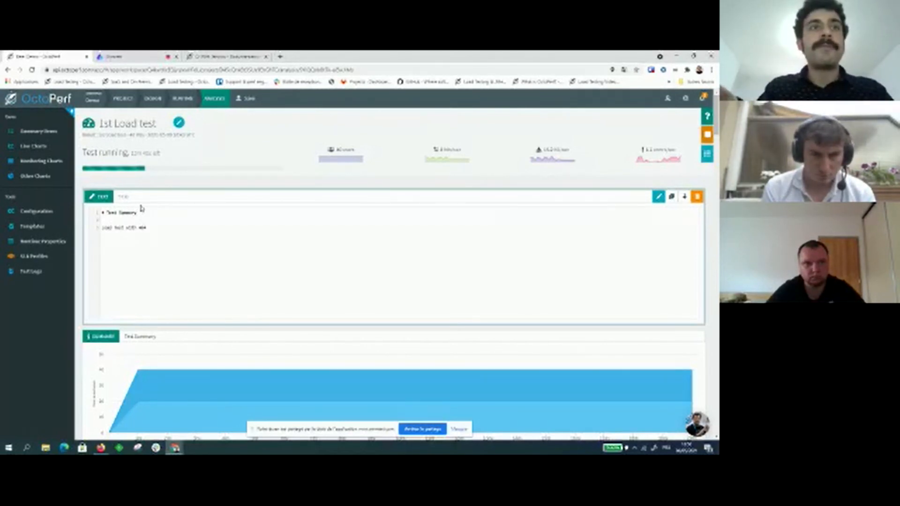
type("vu")
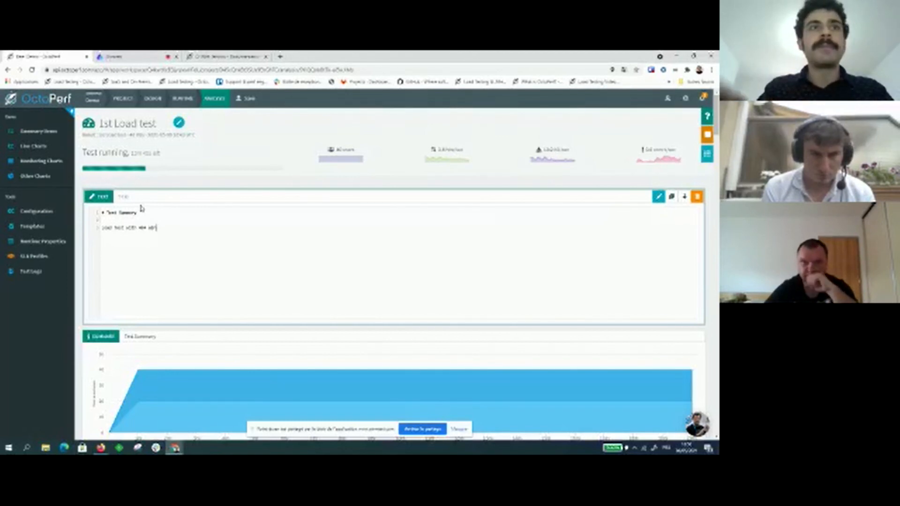
key("BackSpace")
key("BackSpace")
type("nd 500 e")
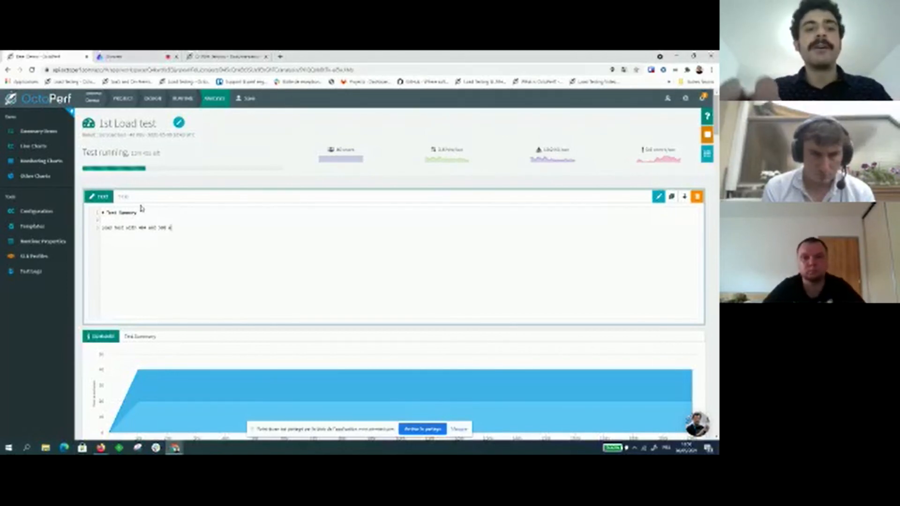
type("rrors")
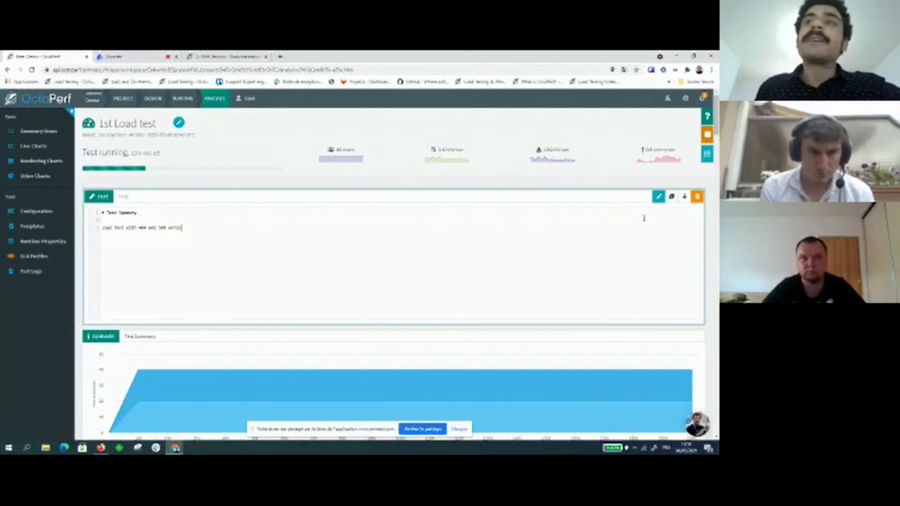
Finish editing the Test Summary text and add a monitoring line chart of the injector host's CPU, used memory, received MB/sec and retransmitted segments
left_click(658, 196)
mouse_move(41, 135)
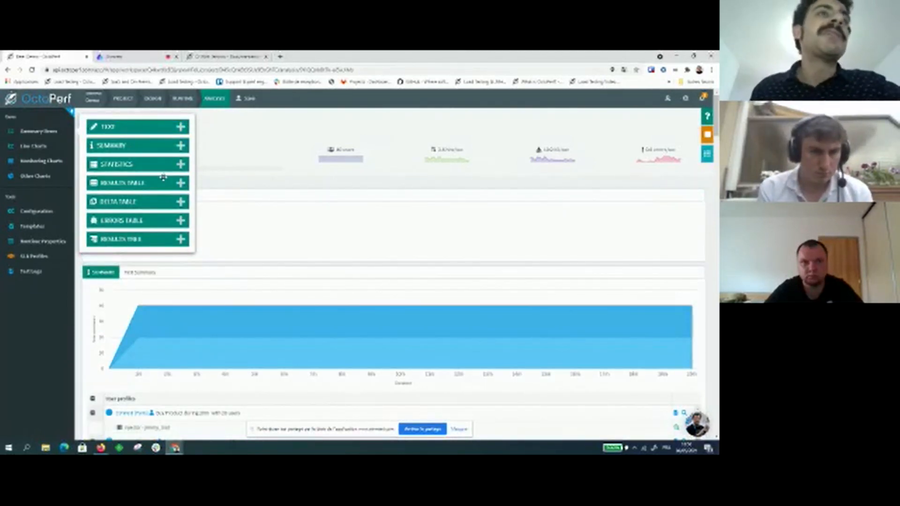
mouse_move(28, 152)
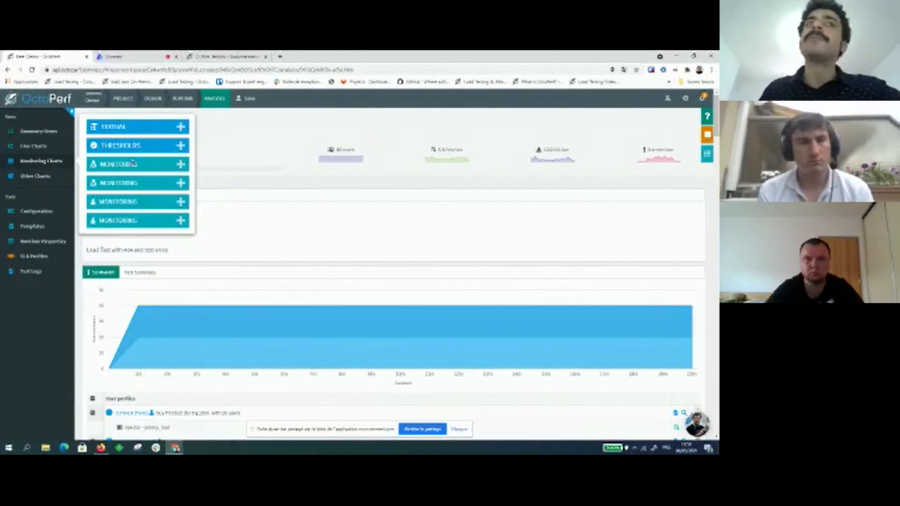
left_click(181, 164)
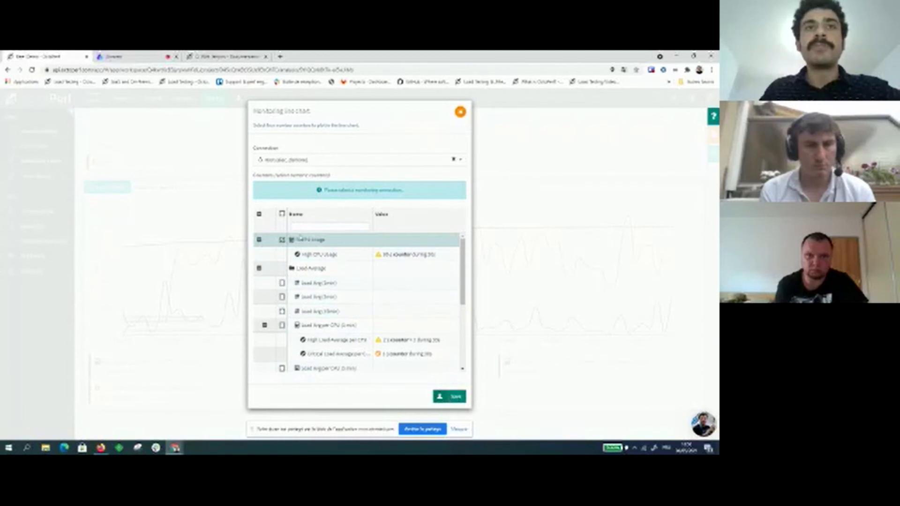
left_click(456, 397)
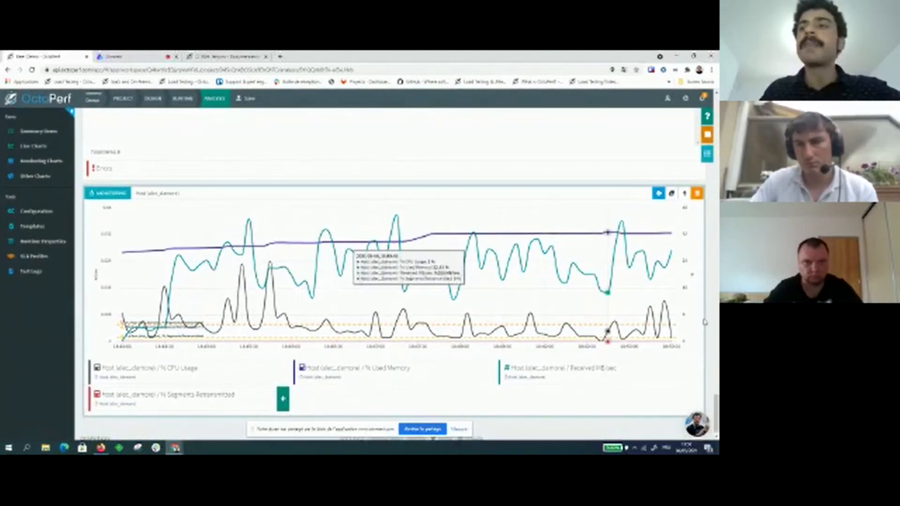
Start a Response Time chart with only the Avg. response time metric, for the Canada (Montreal) region and its Buy Product user profile
scroll(99, 287, "up", 20)
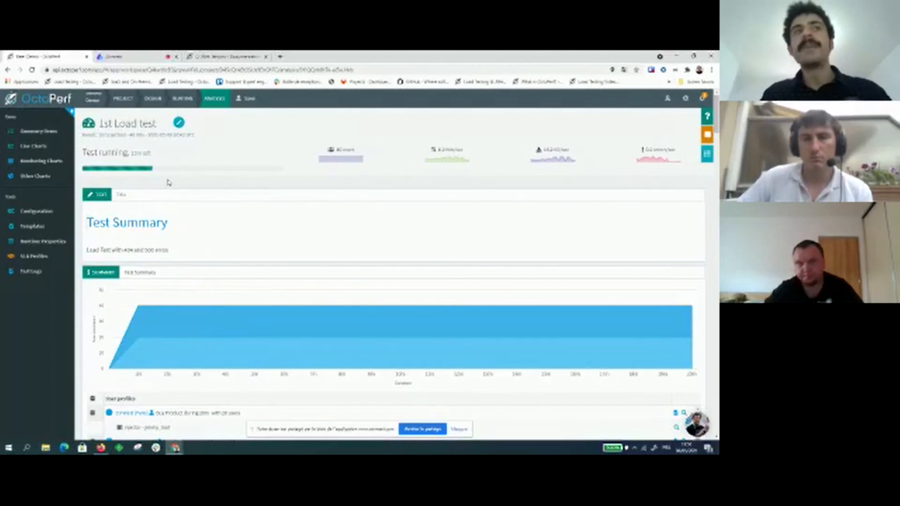
scroll(2, 369, "down", 12)
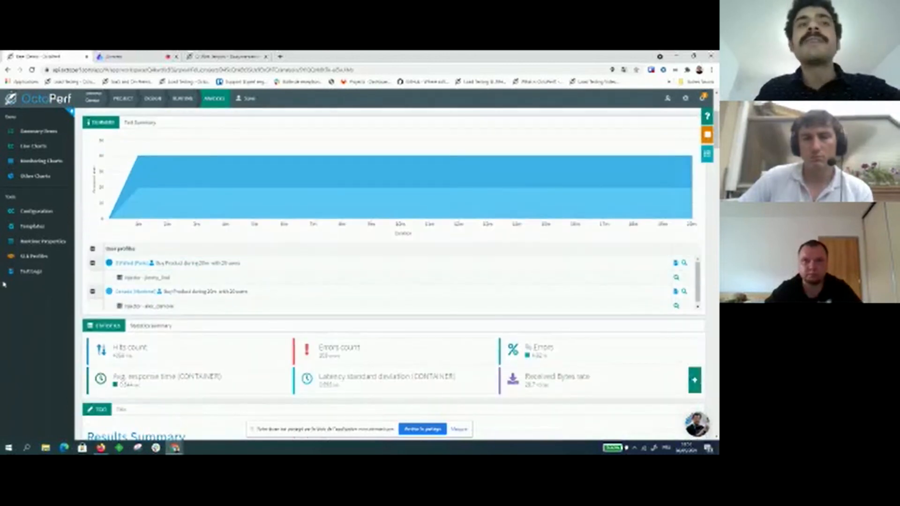
scroll(1, 285, "up", 12)
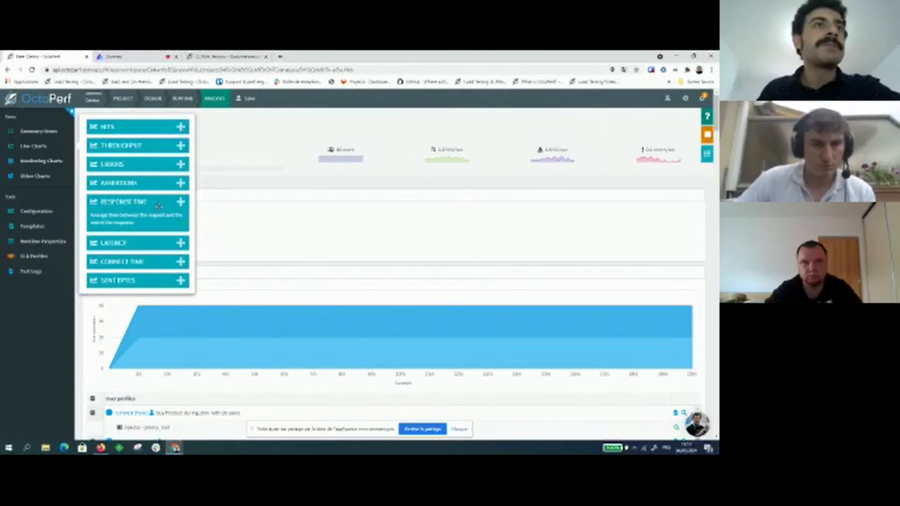
left_click(180, 202)
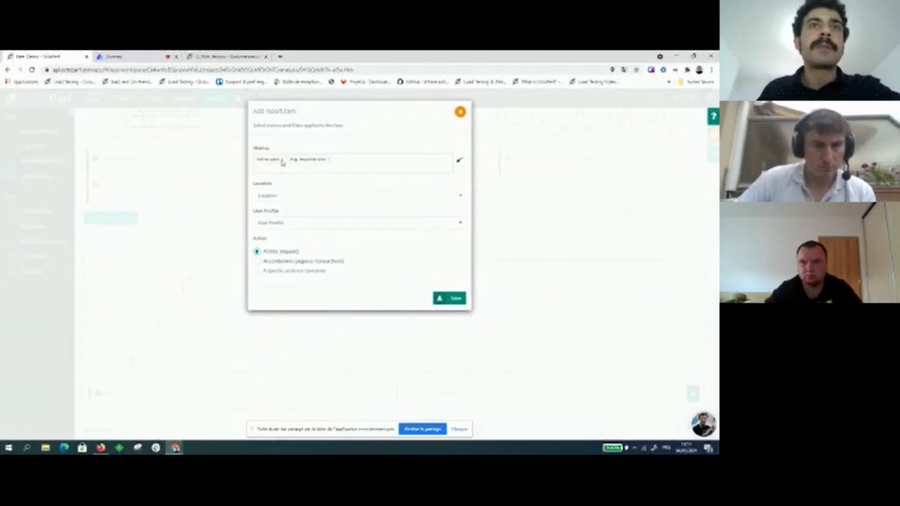
left_click(282, 159)
left_click(304, 195)
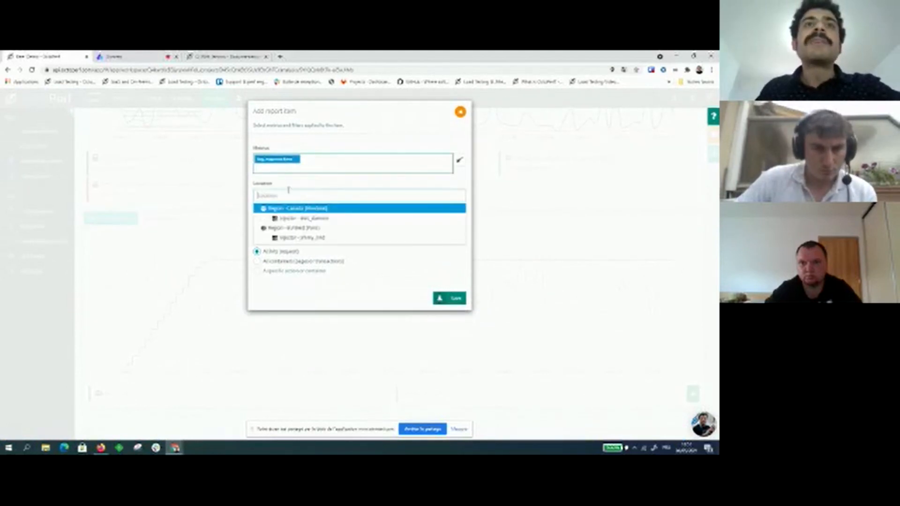
left_click(318, 213)
left_click(285, 223)
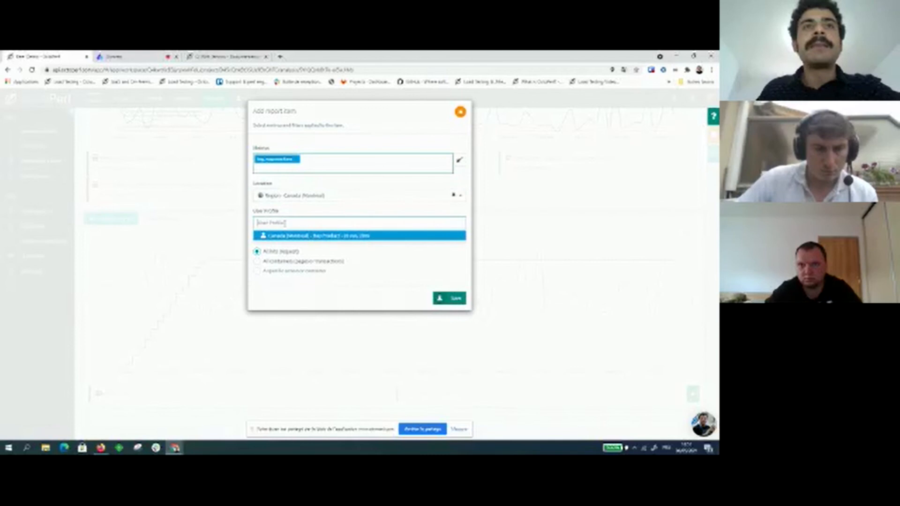
left_click(301, 235)
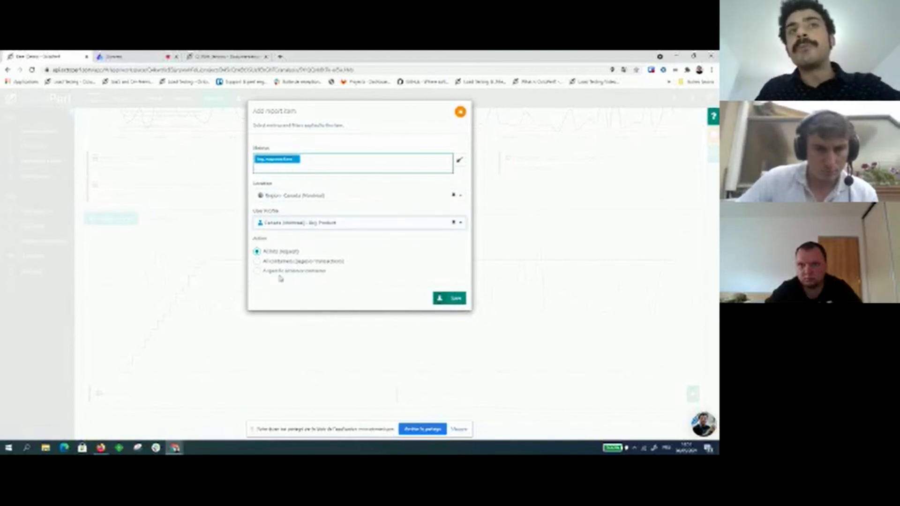
Restrict the Montreal response time chart to the 04 - Login container and save it to the report
left_click(257, 270)
scroll(322, 290, "down", 1)
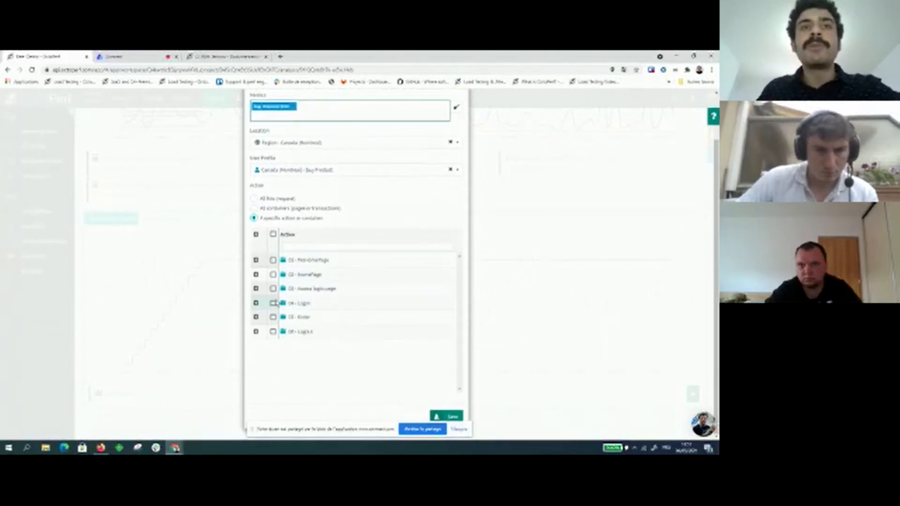
left_click(446, 416)
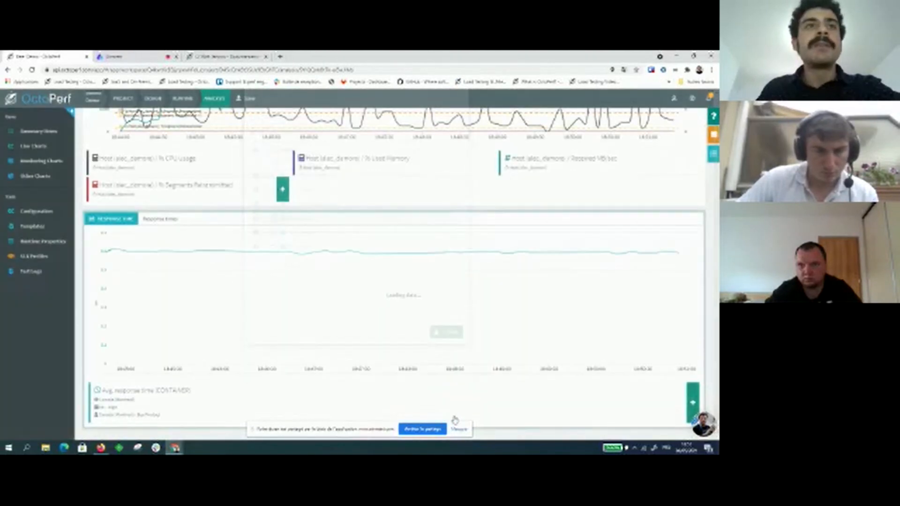
scroll(157, 261, "down", 1)
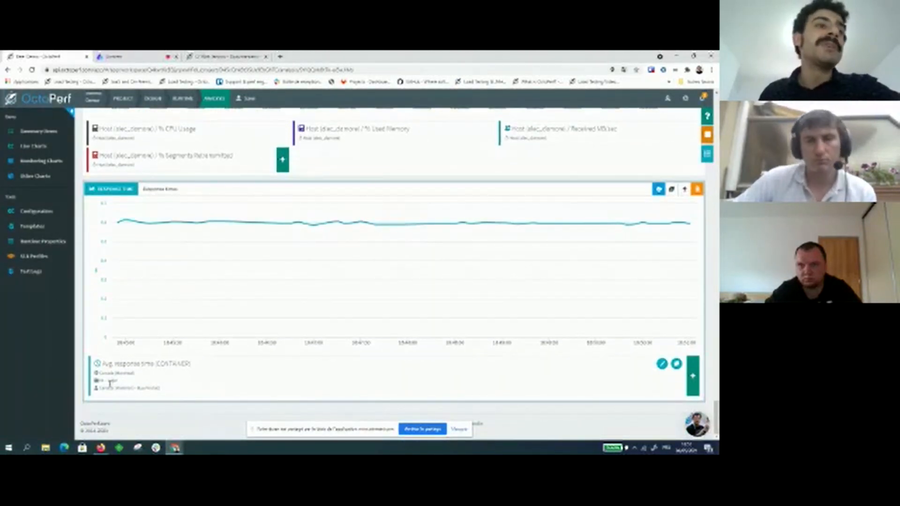
mouse_move(126, 221)
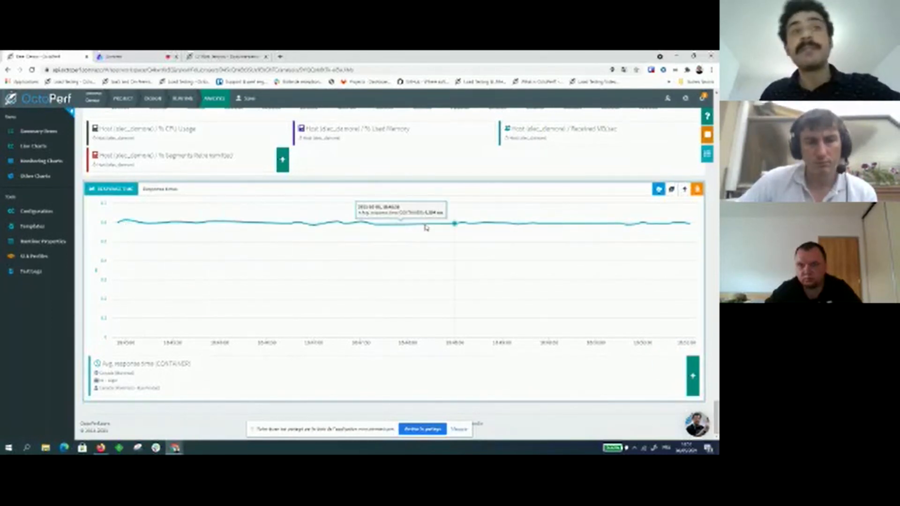
Begin a second curve in the response time chart with Avg. response time, region EU West (Paris) and its Buy Product user profile
left_click(692, 376)
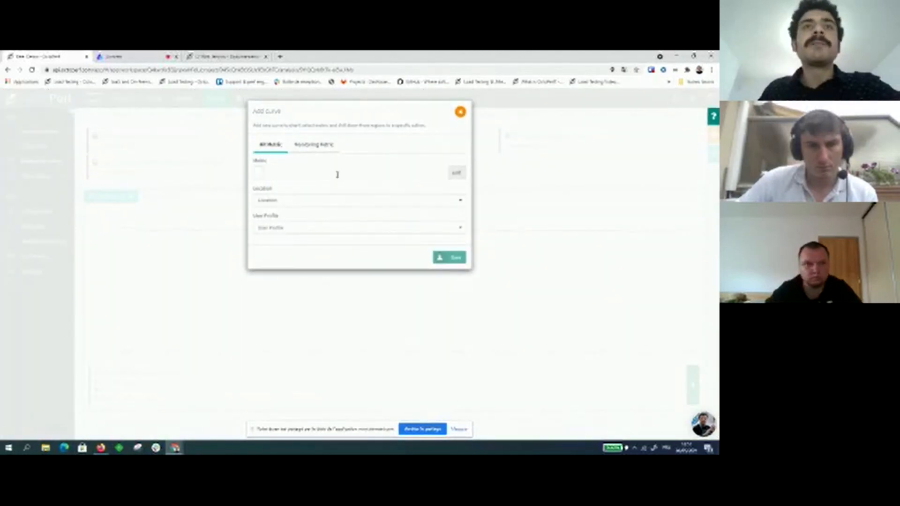
left_click(336, 173)
scroll(326, 231, "down", 6)
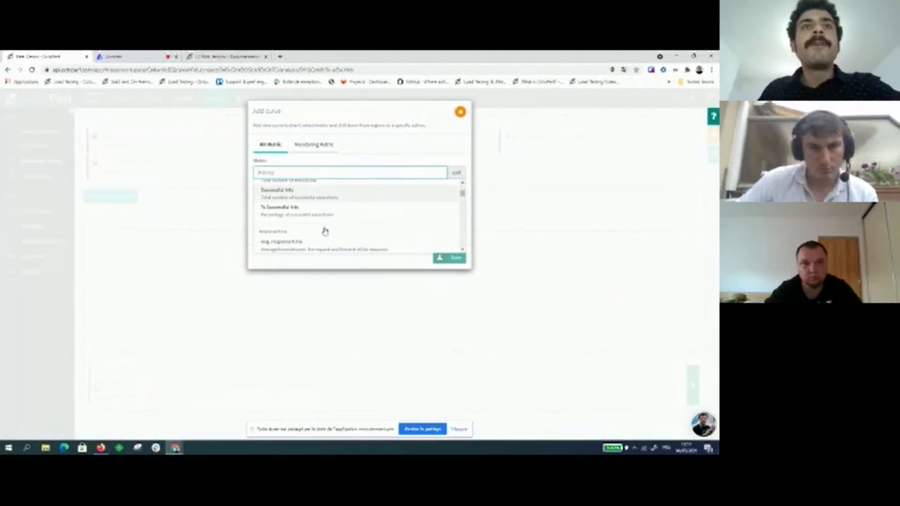
left_click(322, 246)
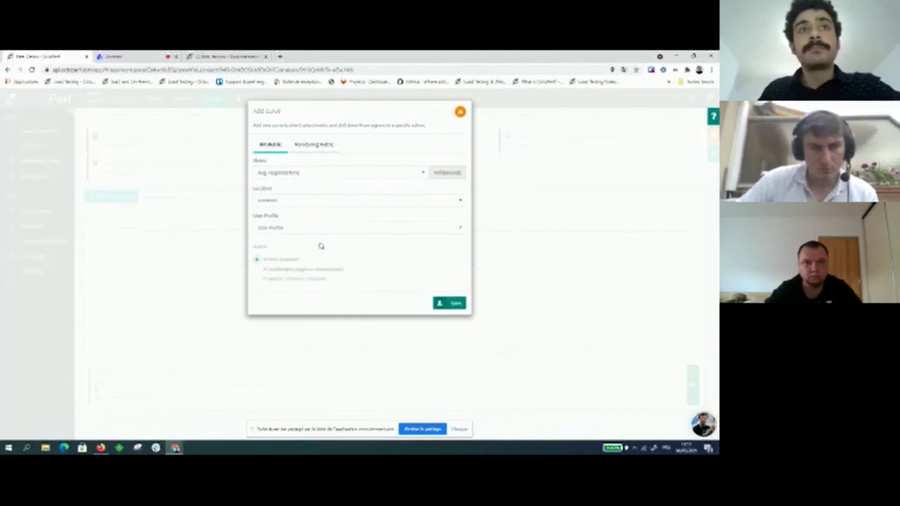
left_click(316, 201)
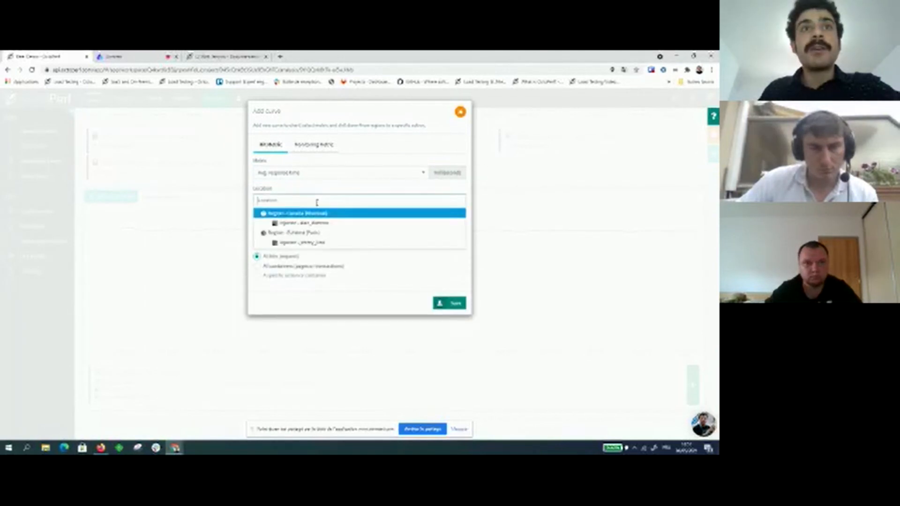
left_click(312, 233)
left_click(299, 229)
left_click(300, 241)
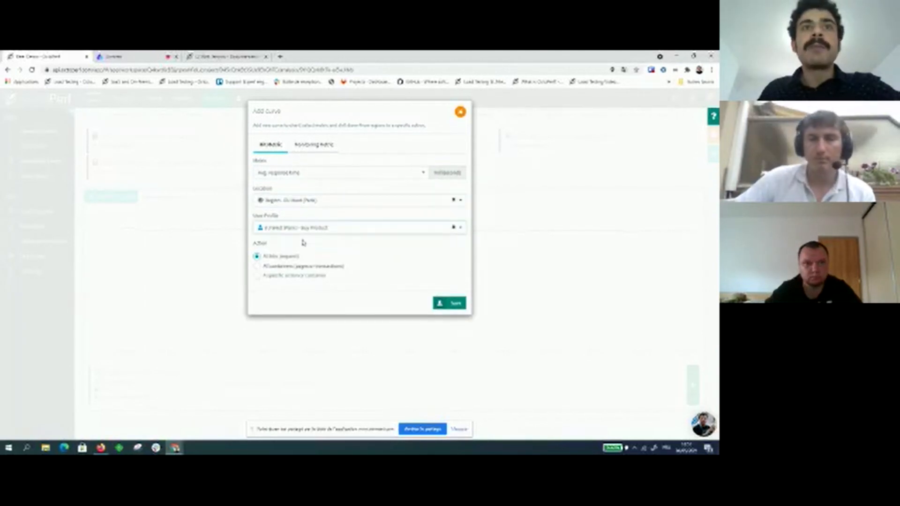
Limit the Paris curve to the 04 - Login container, save it, and compare it with the Montreal curve
left_click(277, 275)
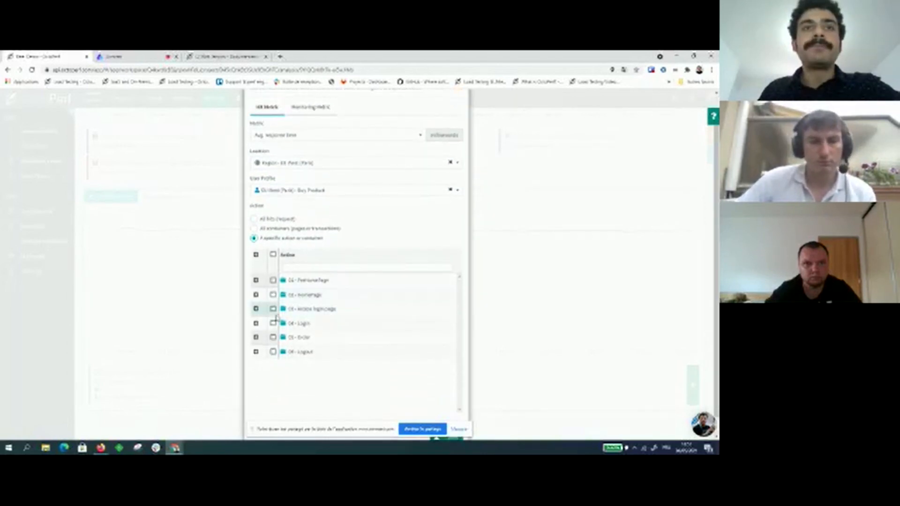
left_click(273, 324)
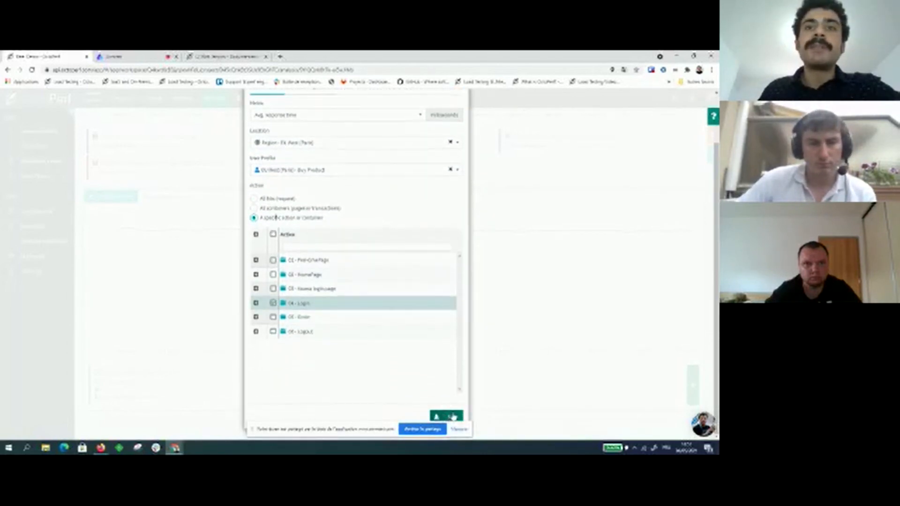
left_click(454, 416)
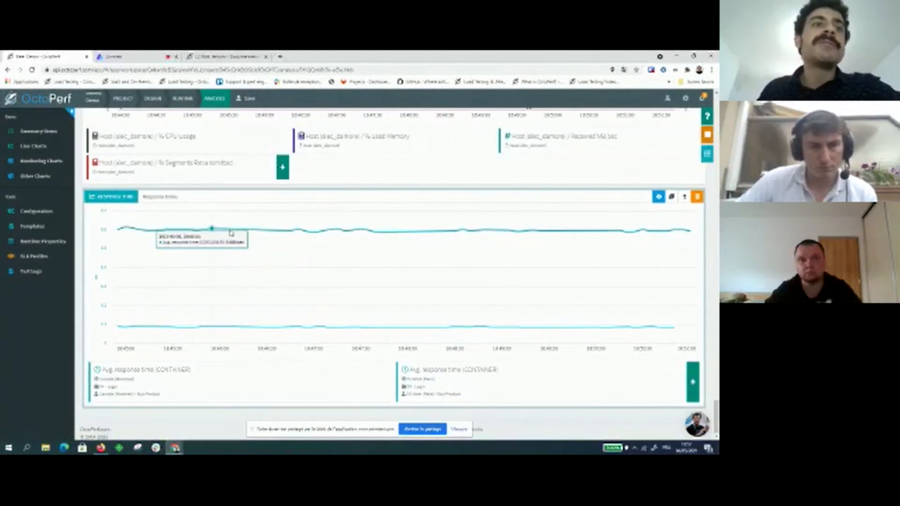
mouse_move(154, 370)
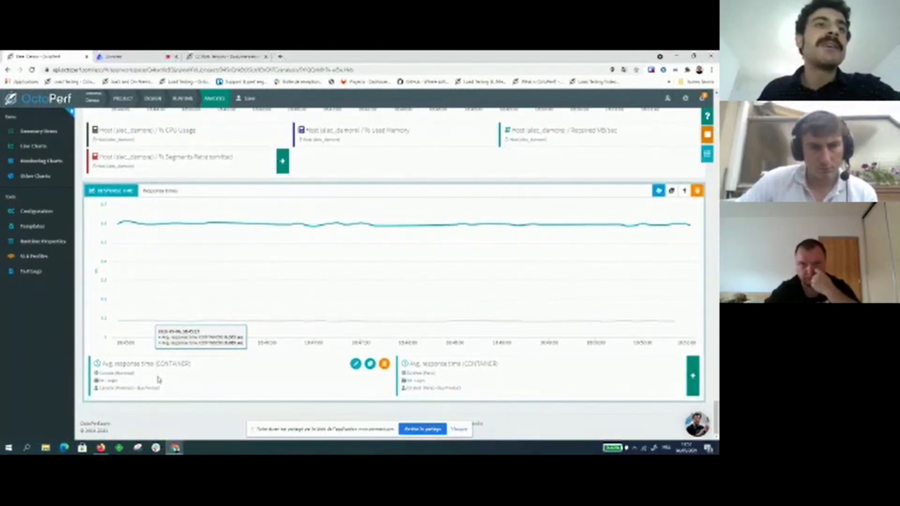
mouse_move(525, 383)
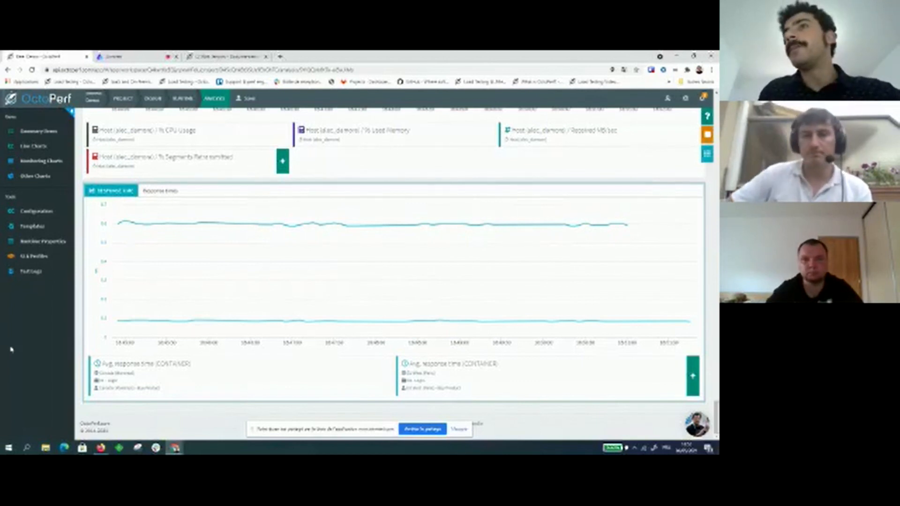
Stop the running load test and confirm
scroll(11, 349, "up", 1)
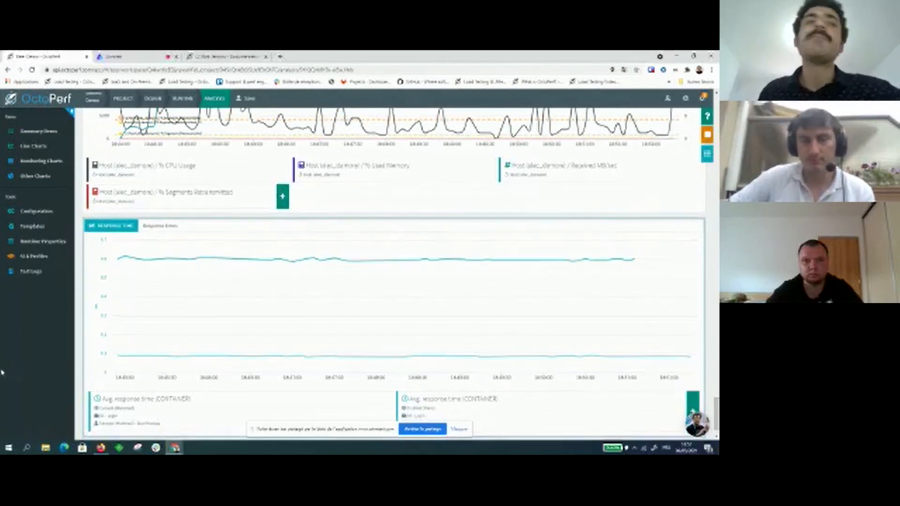
scroll(2, 368, "down", 1)
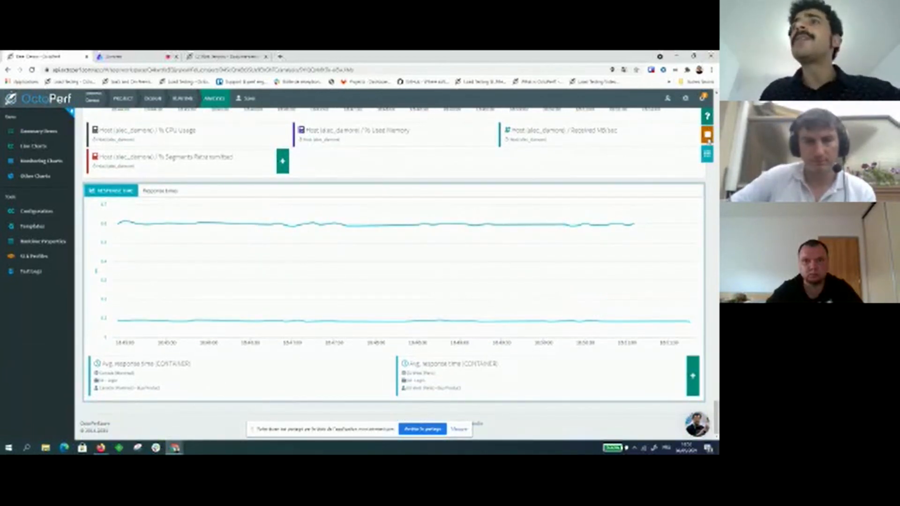
left_click(707, 136)
left_click(421, 156)
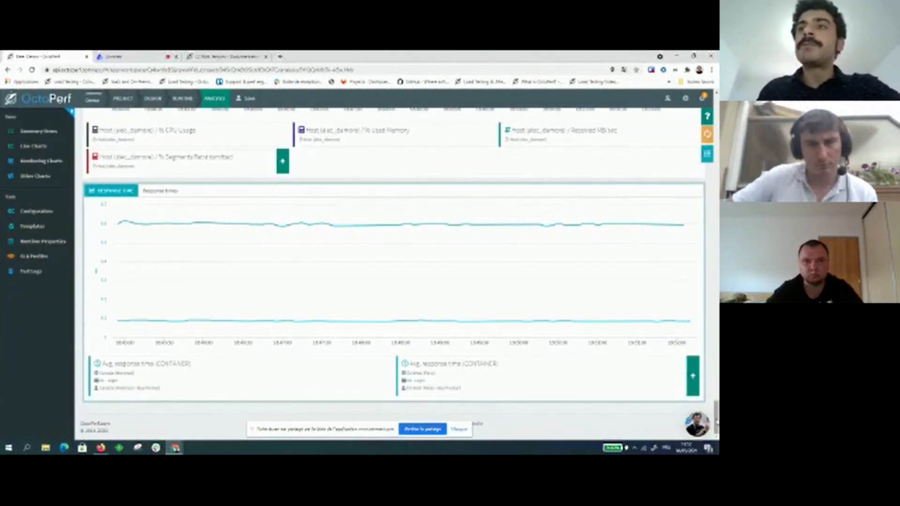
Open the PDF export of the 1st Load test report and apply Landscape orientation to it
left_click_drag(717, 421, 717, 111)
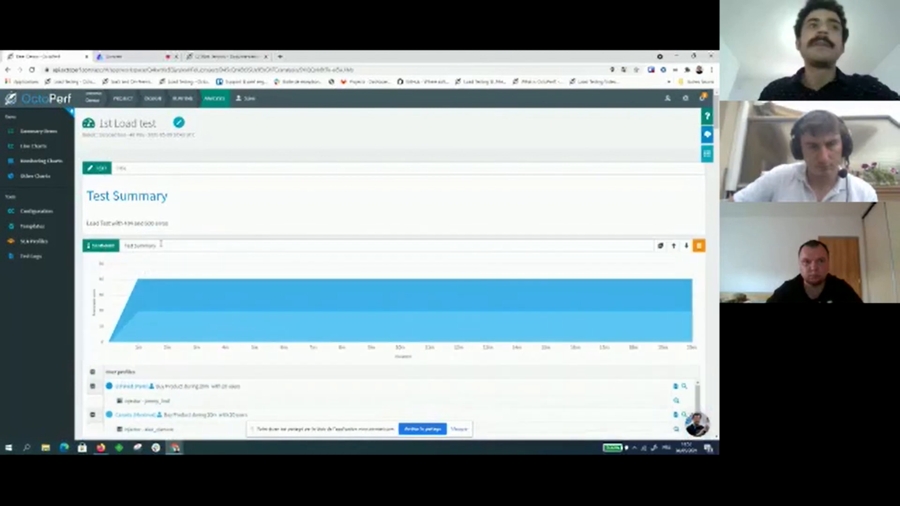
left_click(707, 137)
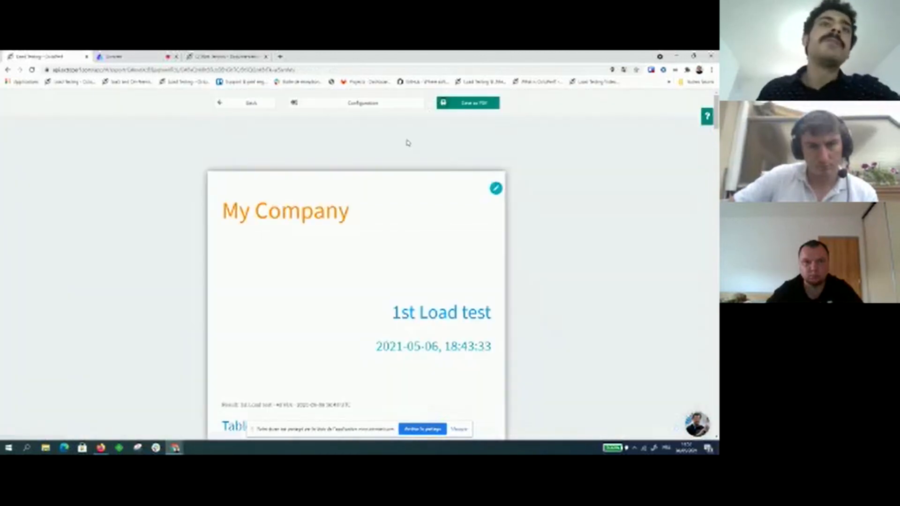
left_click(406, 106)
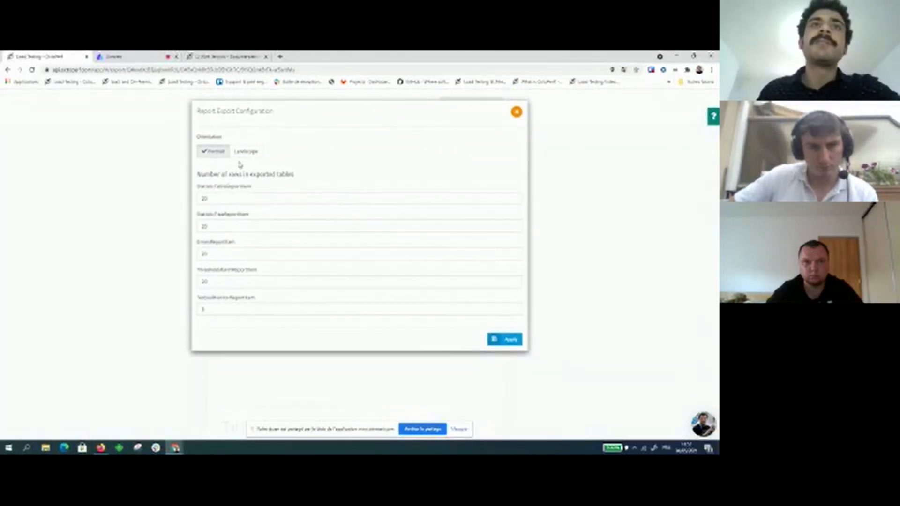
left_click(241, 153)
left_click(505, 339)
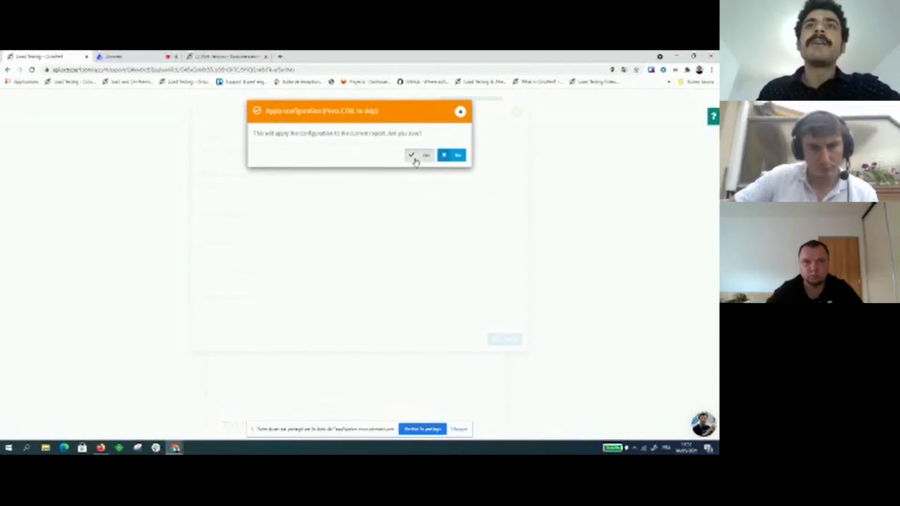
left_click(417, 157)
Review the export preview's table of contents and highlight the custom sentence about 404 and 500 errors under Test Summary
scroll(402, 277, "down", 9)
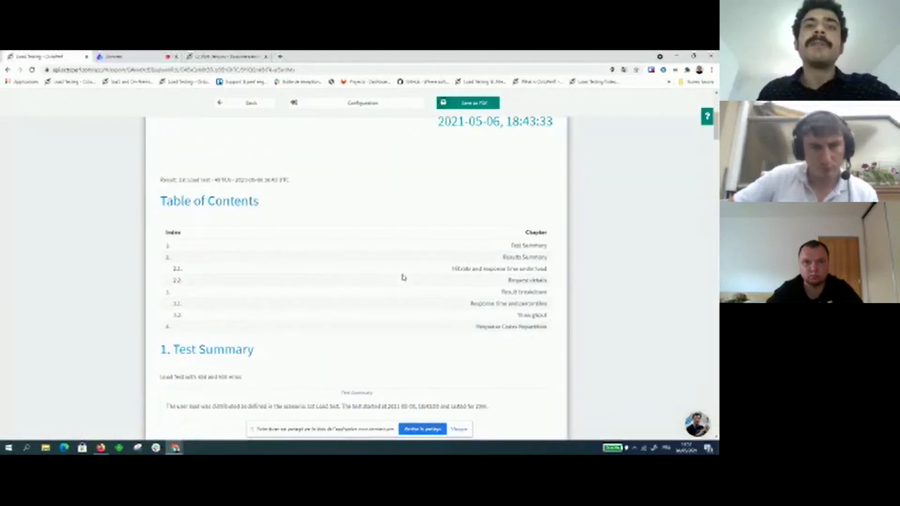
scroll(402, 277, "up", 2)
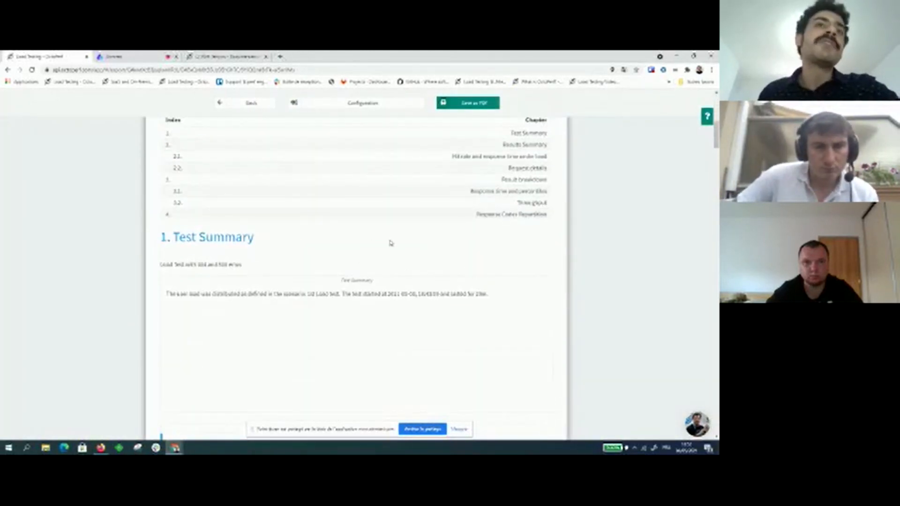
left_click_drag(162, 264, 242, 264)
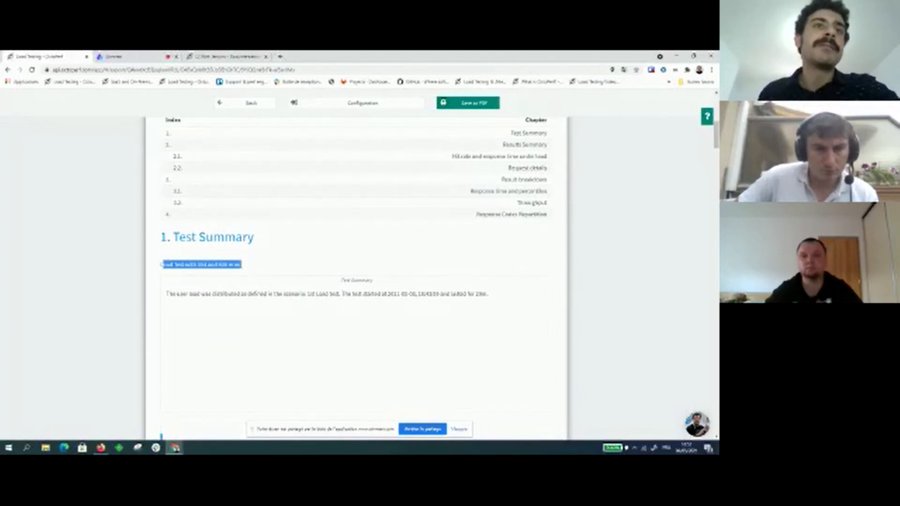
Review the rest of the export preview through the Appendix glossary, and return to the 1st Load test report
scroll(407, 226, "down", 15)
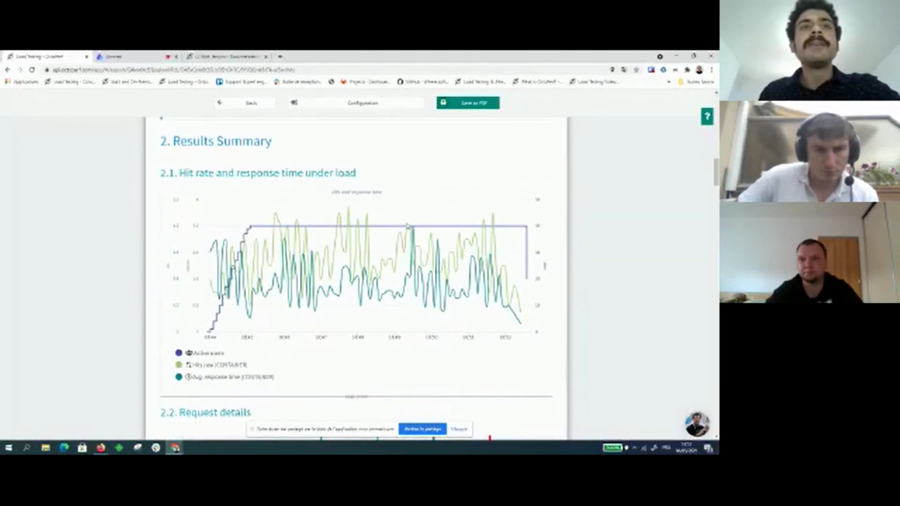
scroll(407, 226, "down", 15)
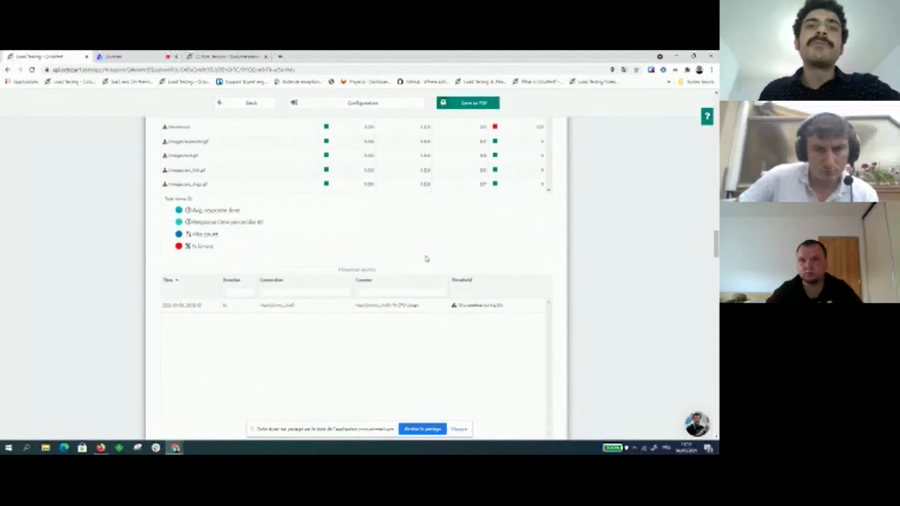
scroll(407, 226, "down", 15)
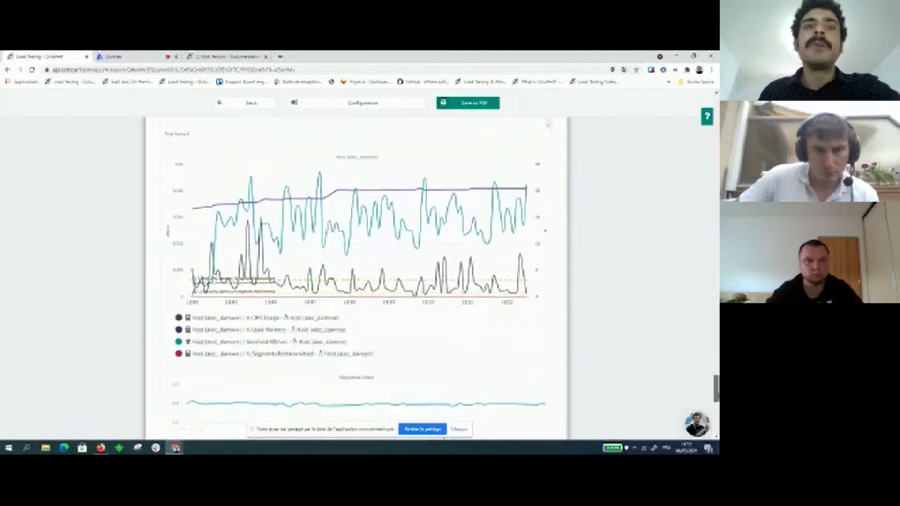
scroll(210, 209, "down", 3)
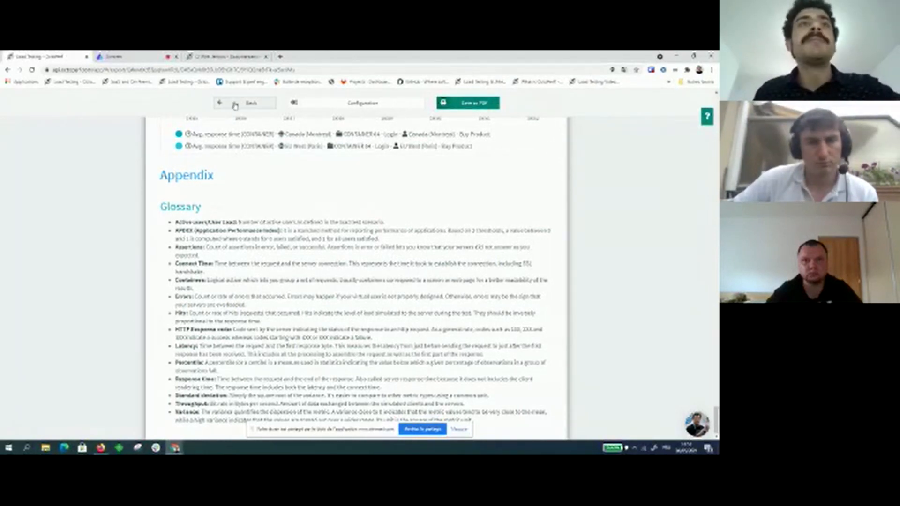
left_click(218, 104)
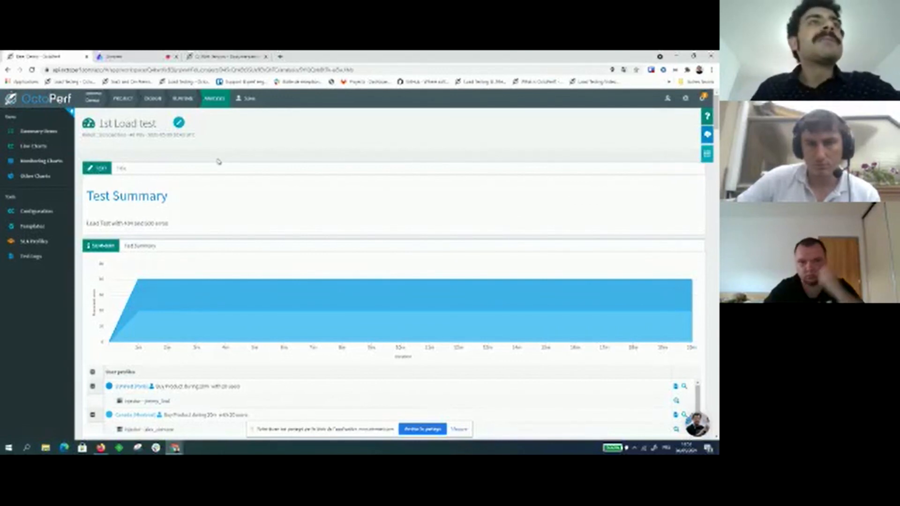
Switch to the Templates workspace and open the test reports of the Demo & test project
left_click(93, 98)
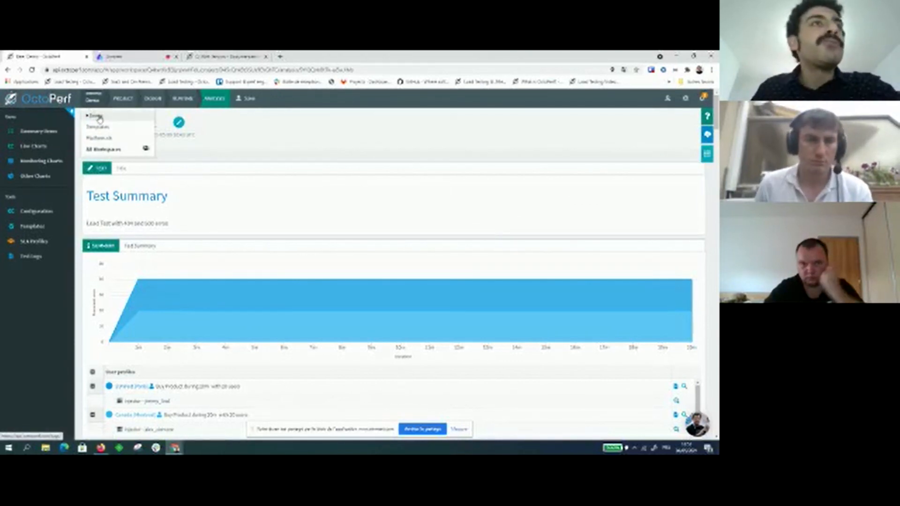
left_click(119, 131)
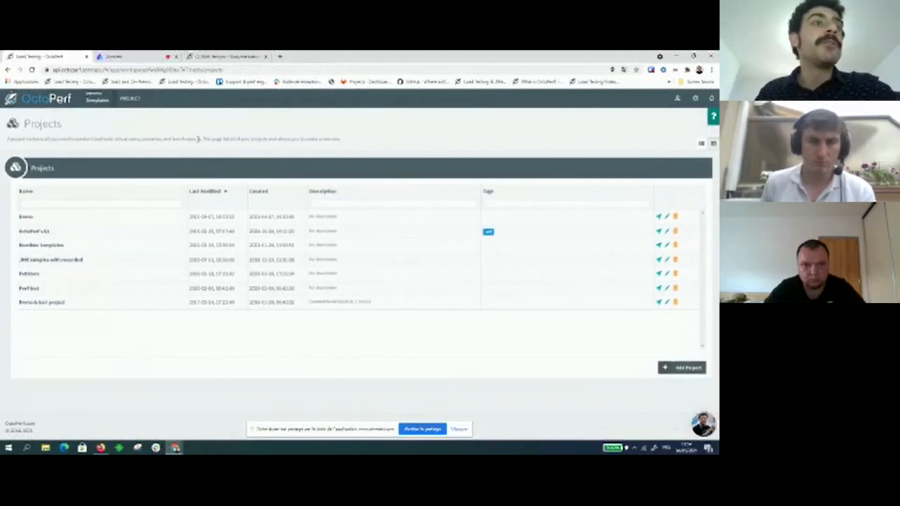
left_click(52, 304)
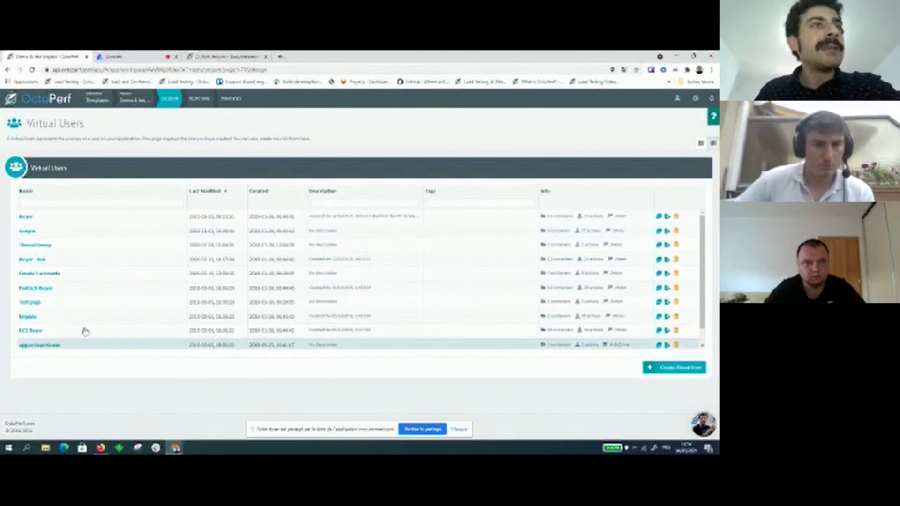
left_click(229, 115)
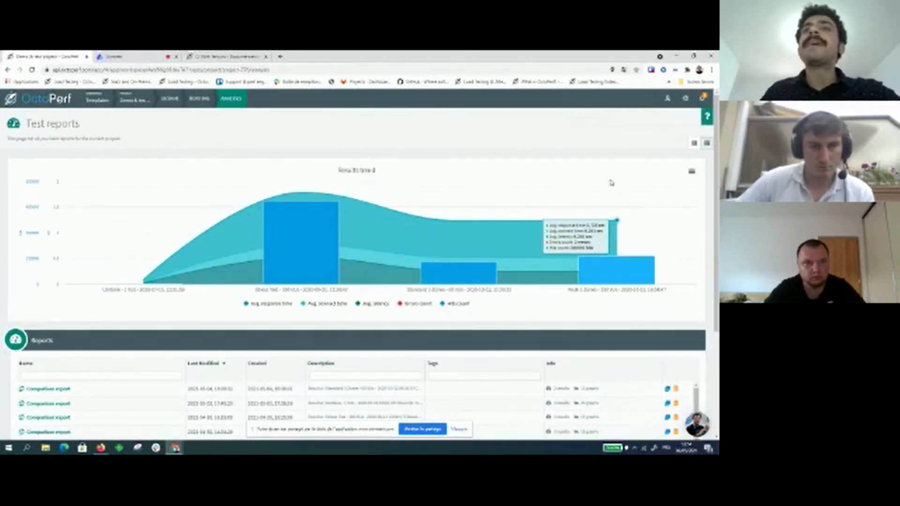
Inspect the Results trend chart and hide every series except Avg. response time
scroll(668, 314, "down", 1)
scroll(661, 309, "up", 1)
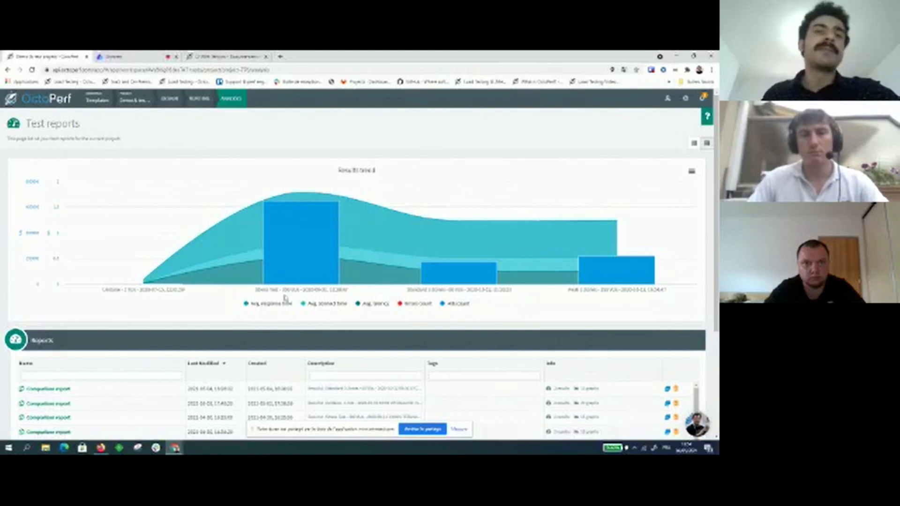
mouse_move(604, 222)
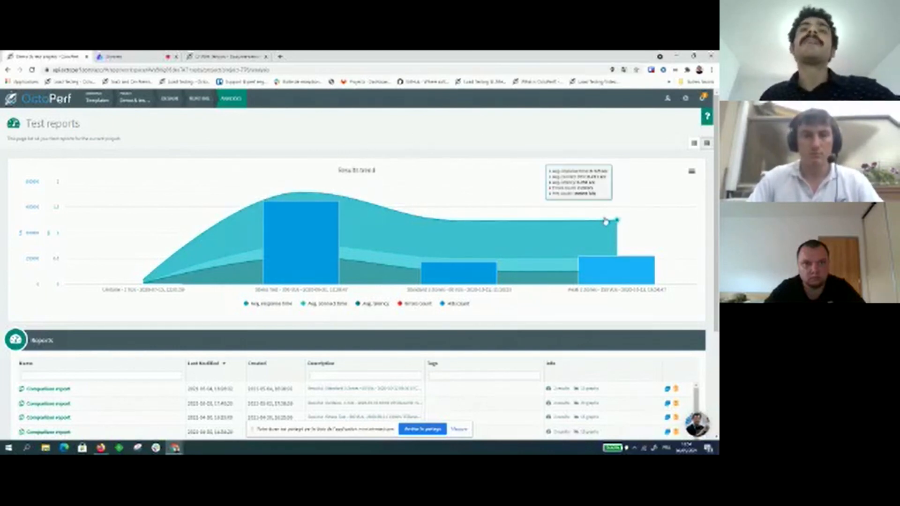
left_click(330, 303)
left_click(365, 305)
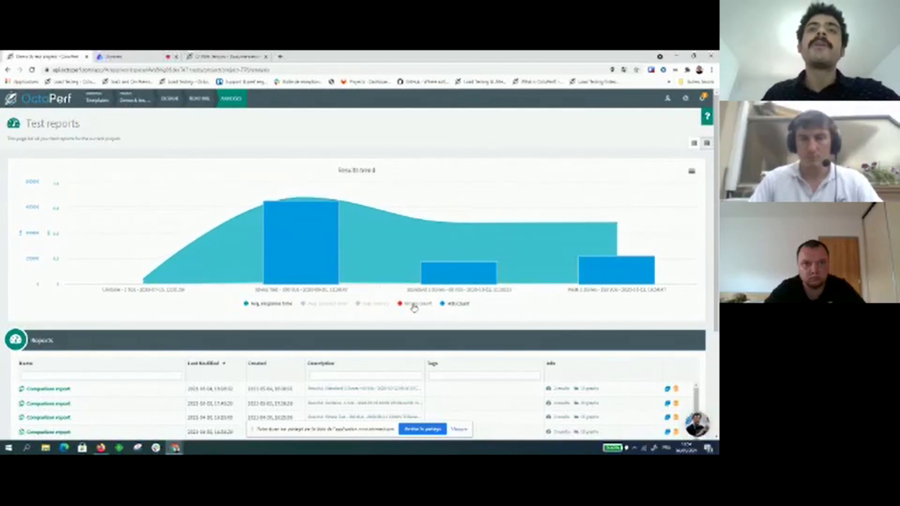
left_click(413, 305)
left_click(453, 305)
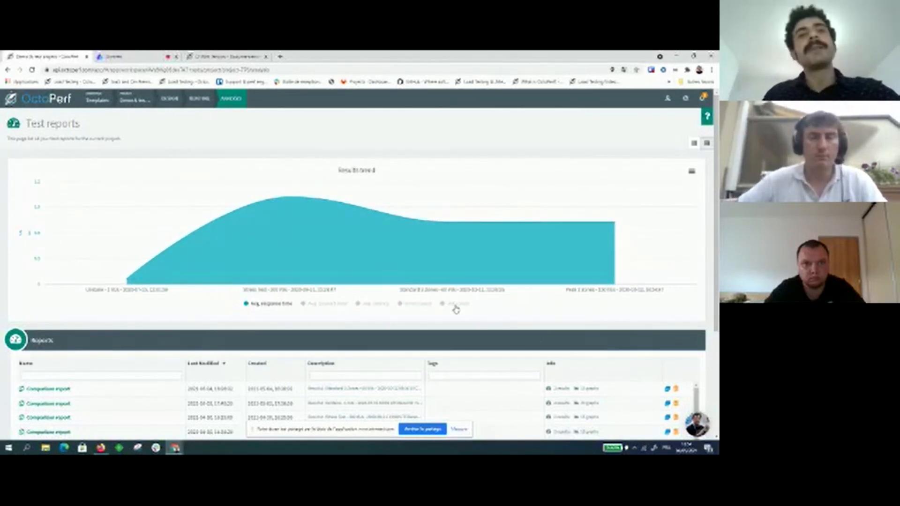
Create a comparison report from only the Stress Test and Standard 3 Zones results, excluding the Peak 3 Zones and Unitaire results
scroll(478, 339, "down", 3)
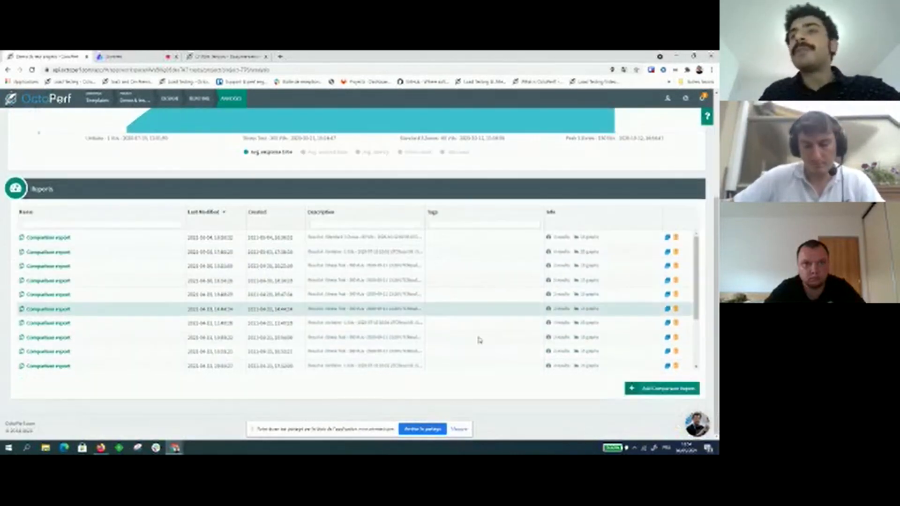
left_click(656, 389)
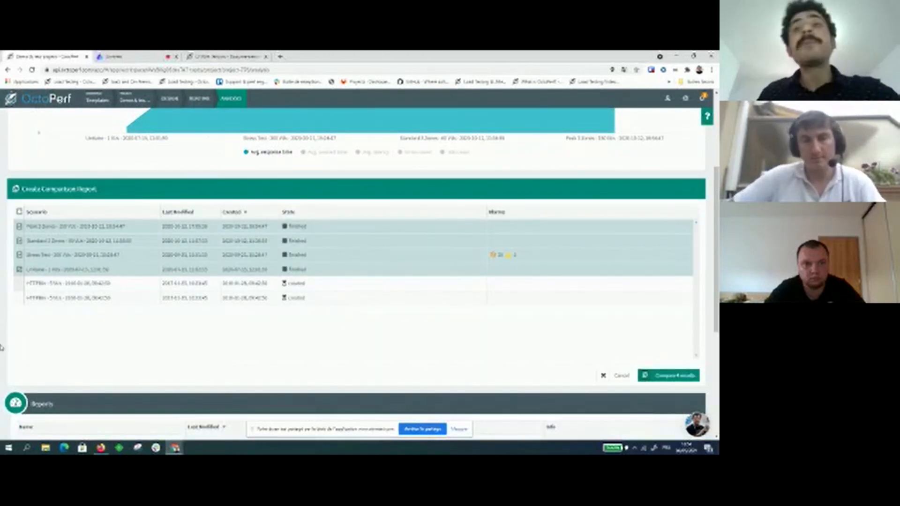
scroll(1, 347, "up", 2)
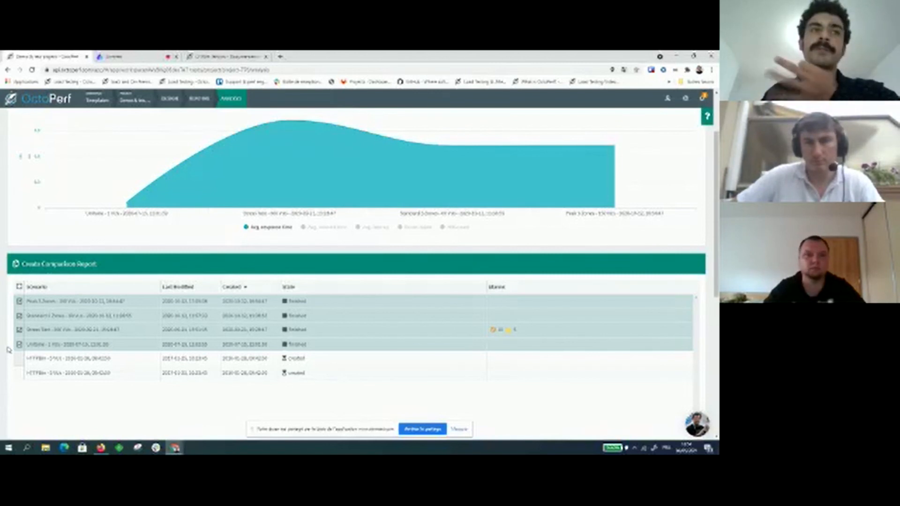
left_click(19, 302)
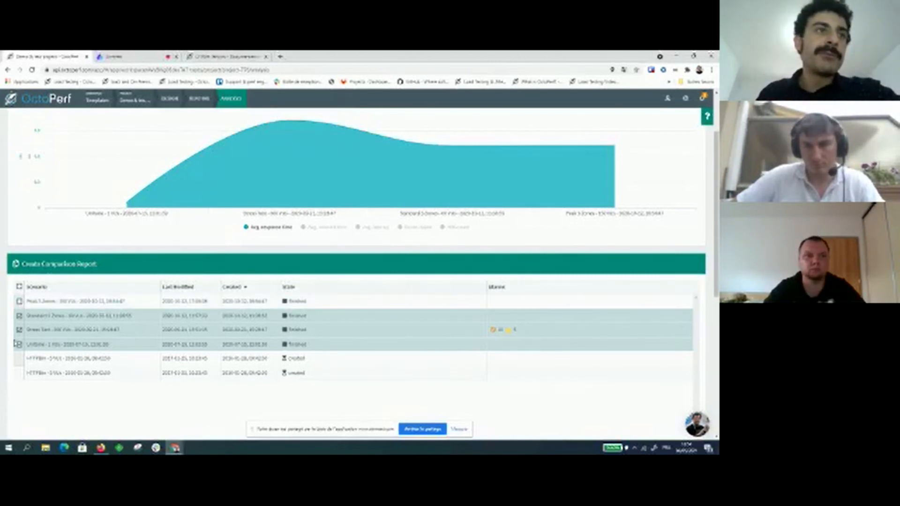
left_click(19, 345)
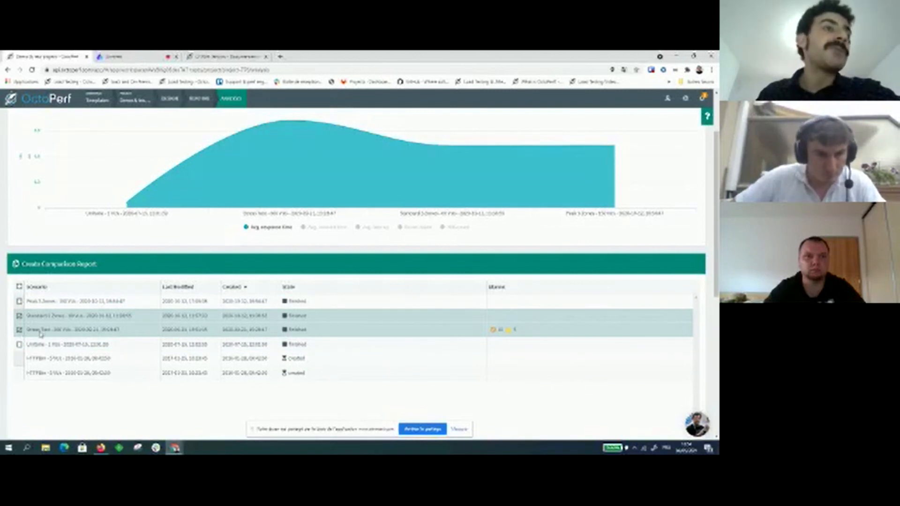
scroll(590, 361, "down", 5)
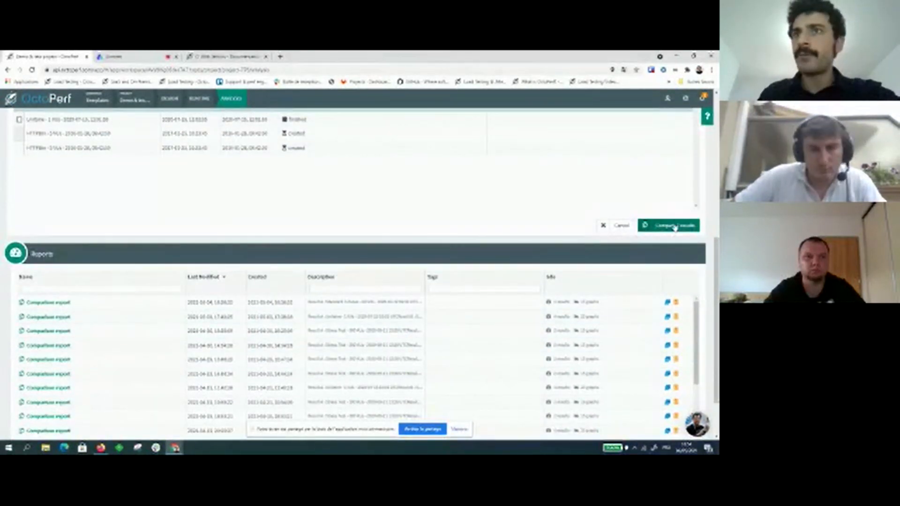
left_click(674, 227)
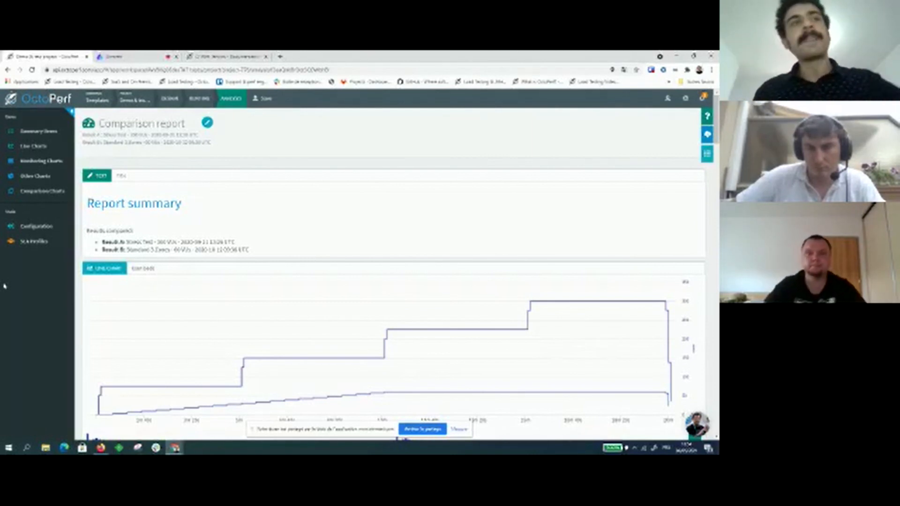
Review the compared result names, the user load curves and the statistics summary of the comparison report
scroll(140, 235, "down", 2)
left_click_drag(127, 167, 155, 167)
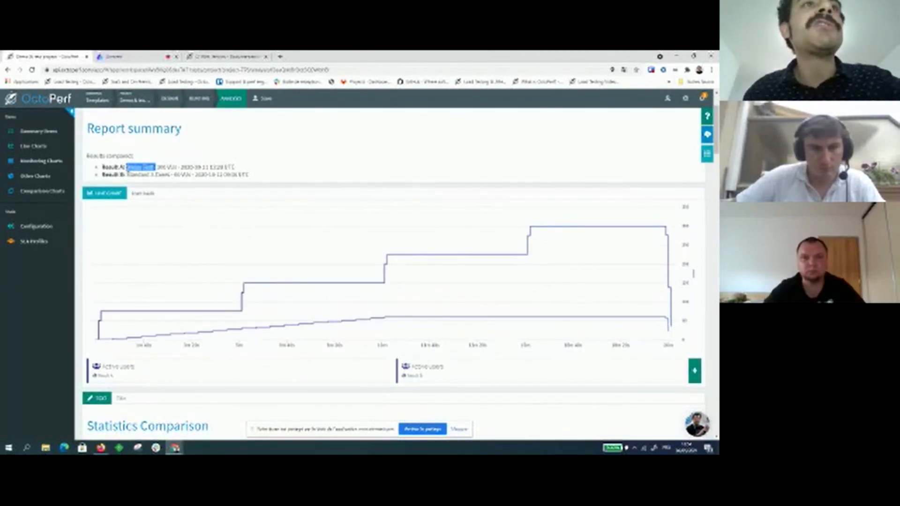
left_click(129, 172)
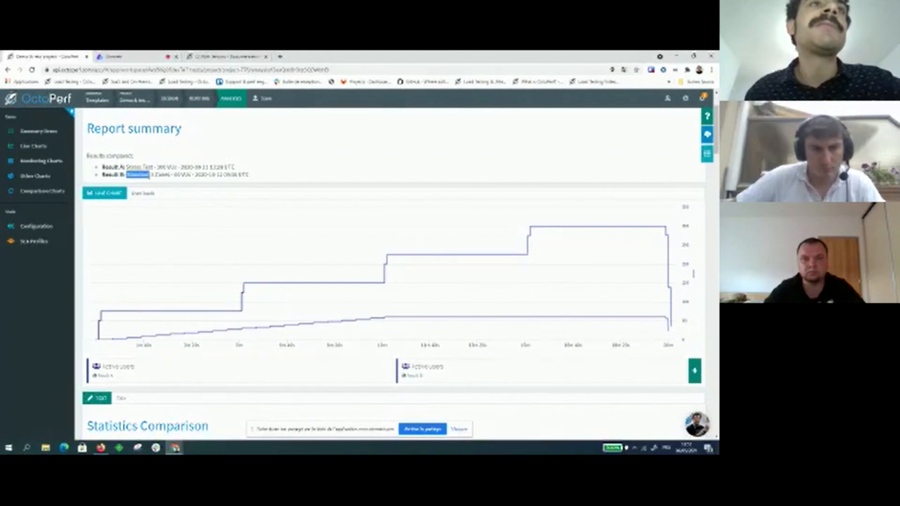
scroll(140, 281, "down", 1)
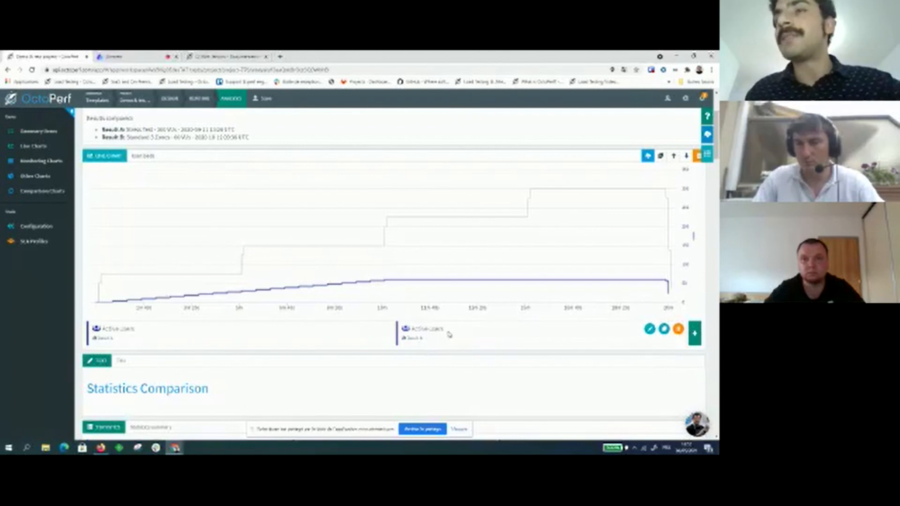
scroll(5, 313, "down", 5)
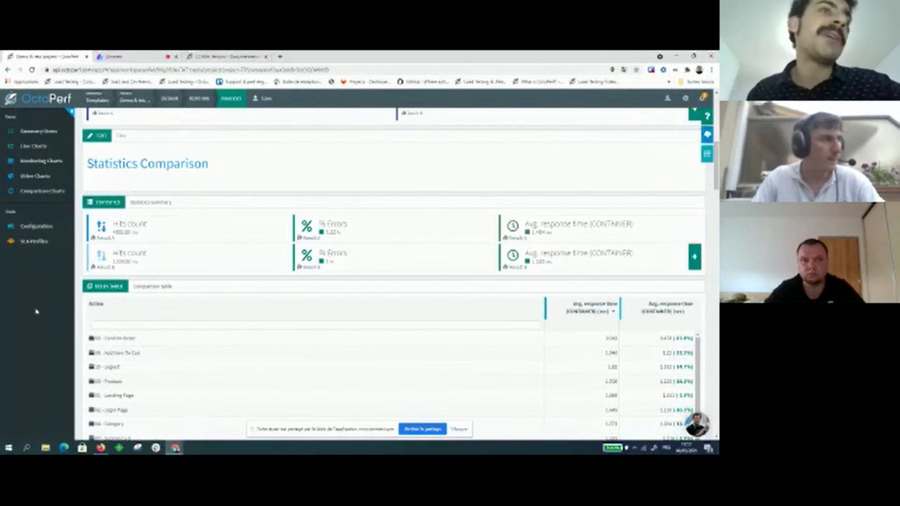
Sort the comparison table by action and highlight Result B's response time for 09 - Confirm Order
scroll(6, 320, "down", 2)
left_click(115, 195)
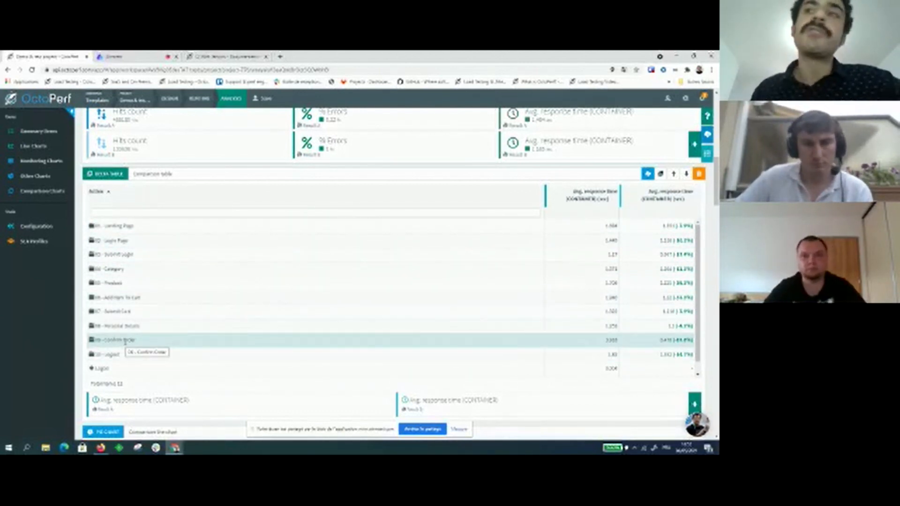
mouse_move(677, 342)
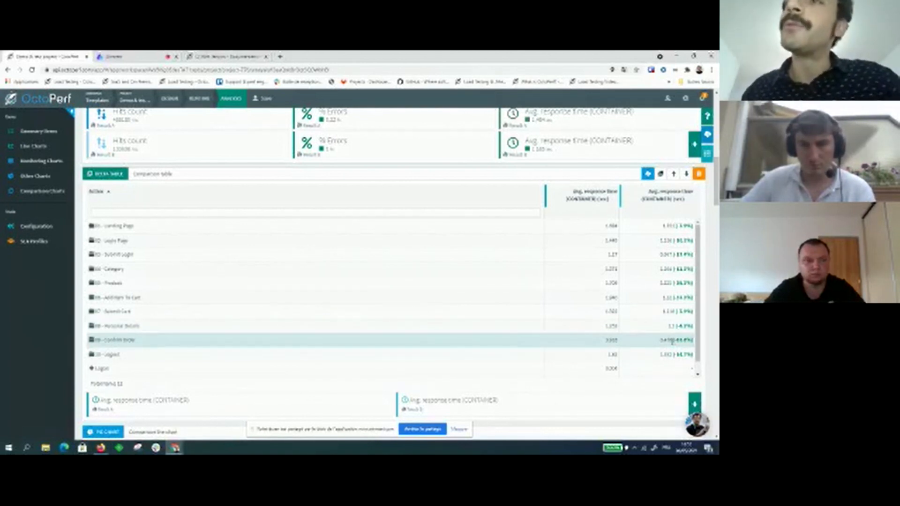
left_click_drag(660, 340, 687, 340)
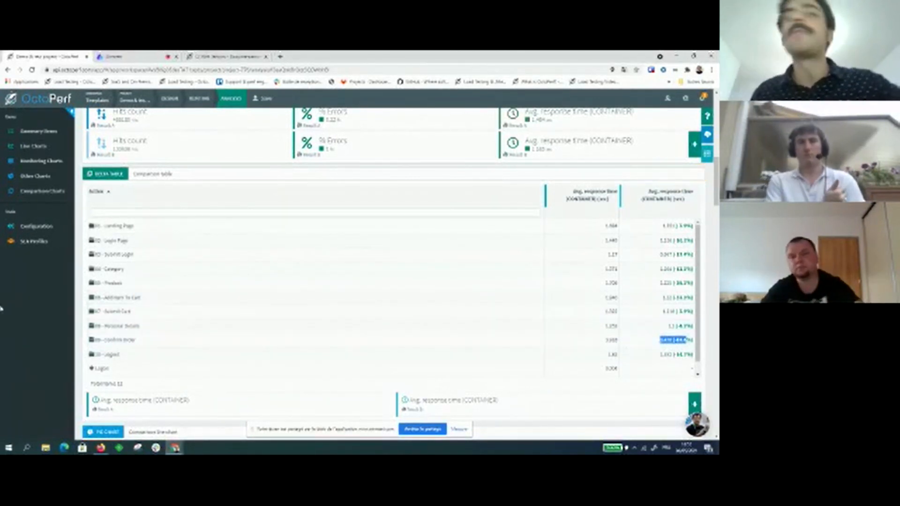
scroll(7, 340, "down", 1)
scroll(374, 352, "down", 3)
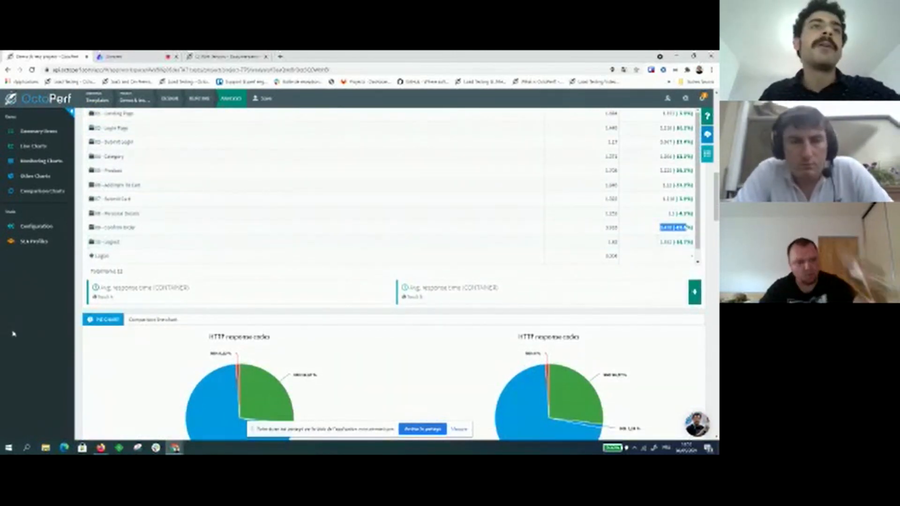
scroll(242, 357, "up", 4)
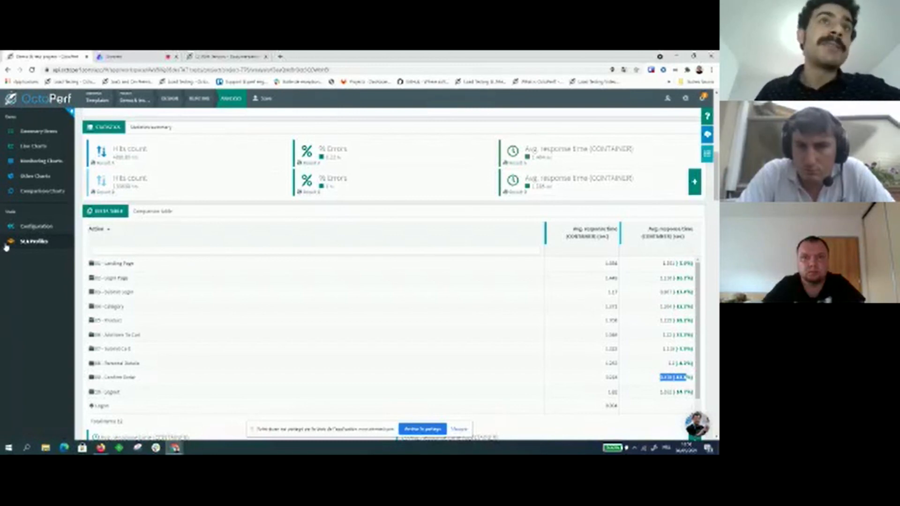
Open the project's monitoring connections and bring up the connection types available for a new connection
mouse_move(206, 100)
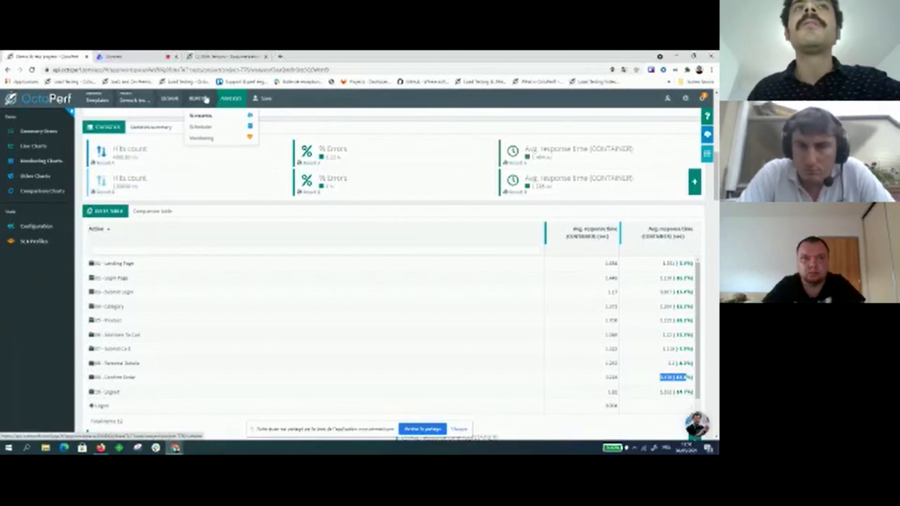
left_click(202, 116)
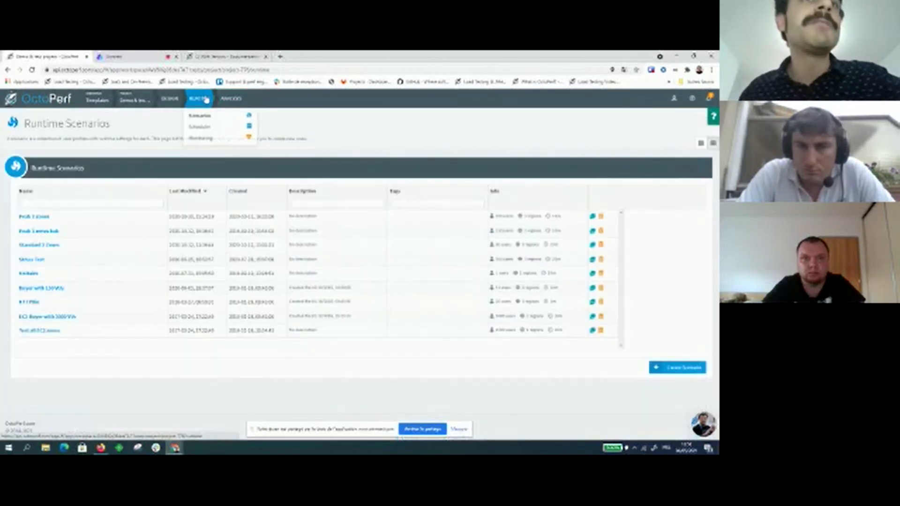
left_click(202, 138)
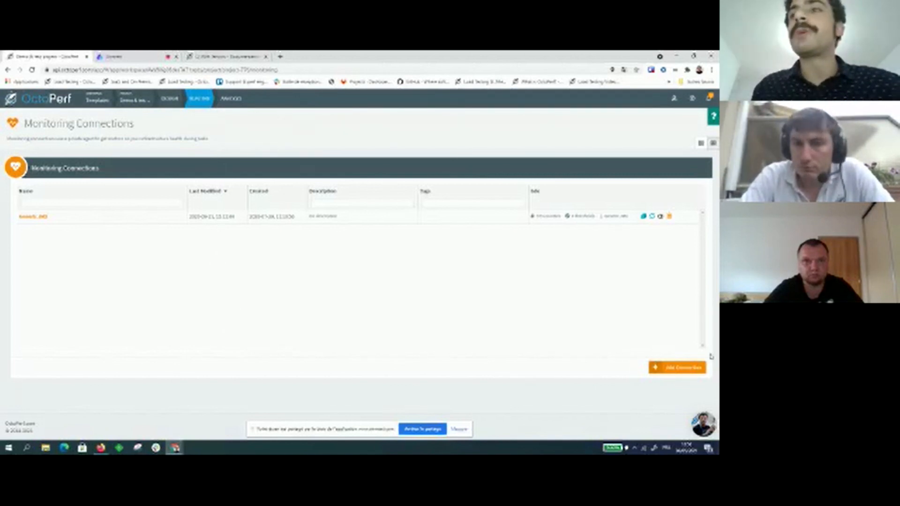
left_click(688, 369)
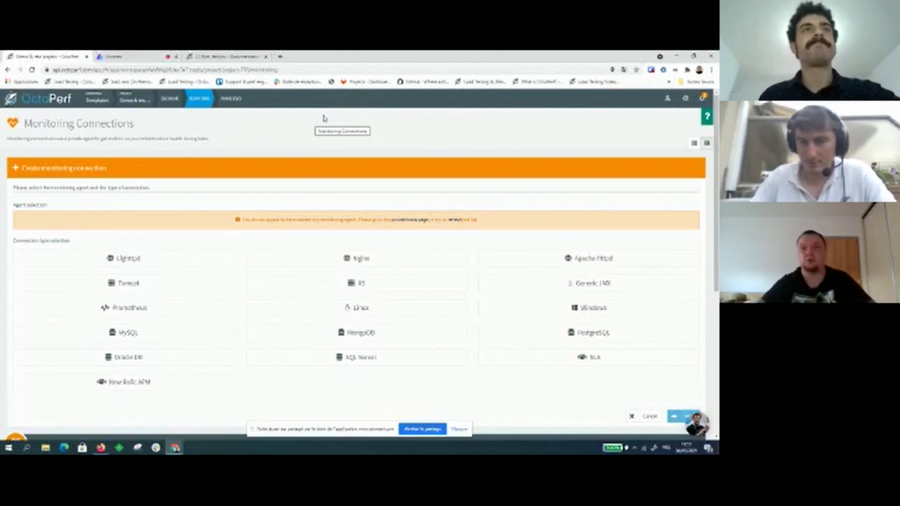
Return to the project's test reports, open an existing comparison report and view its user load chart
mouse_move(220, 99)
left_click(229, 115)
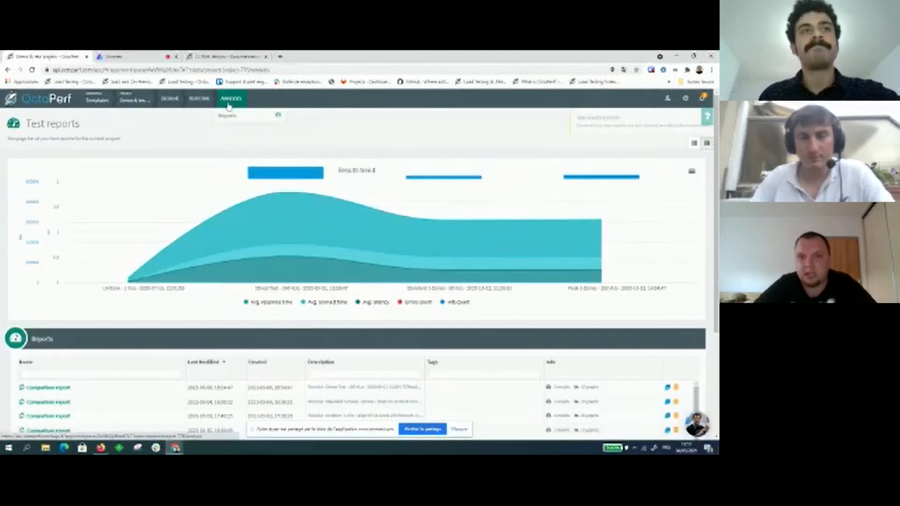
scroll(192, 256, "down", 3)
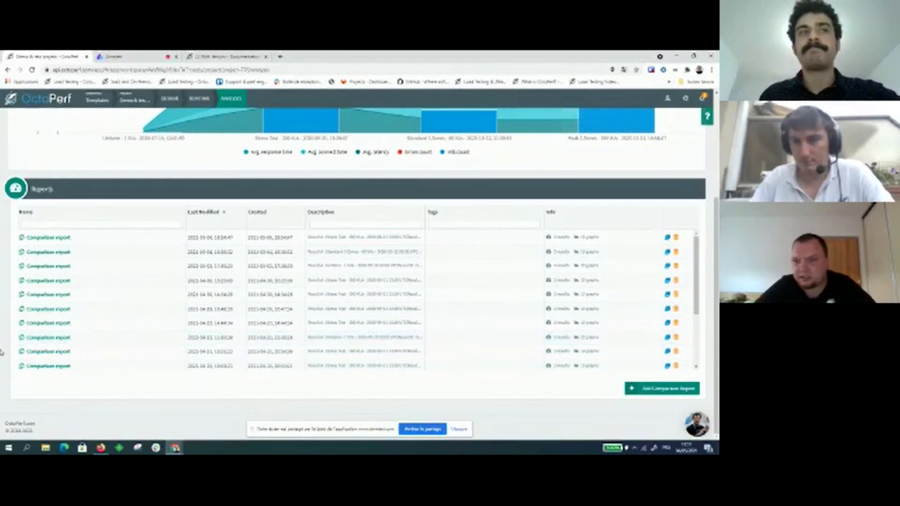
left_click(40, 354)
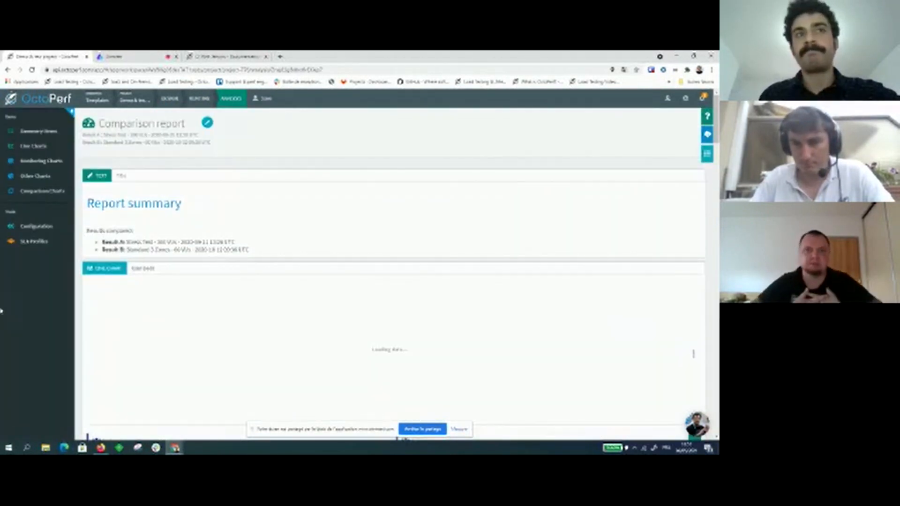
scroll(2, 310, "down", 2)
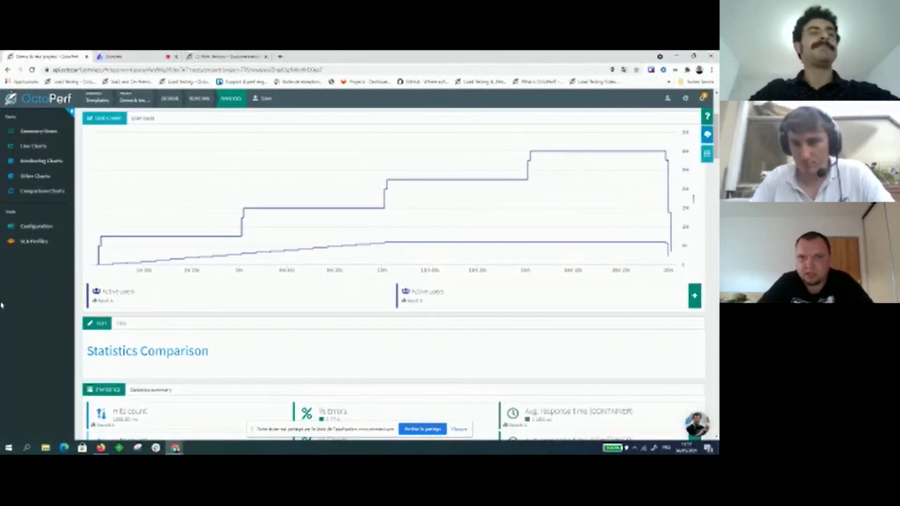